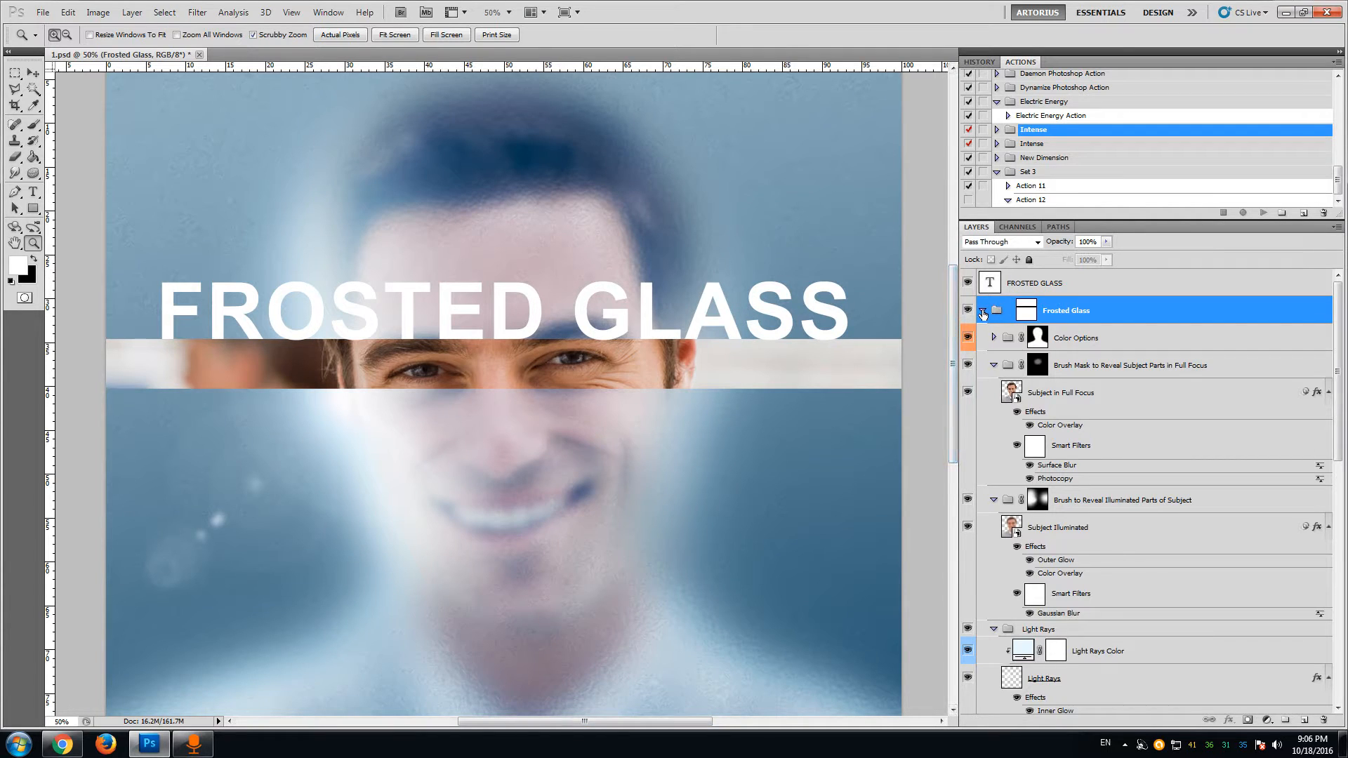
- Collapse the Frosted Glass group, hide the FROSTED GLASS text layer, and disable the group's layer mask
click(982, 311)
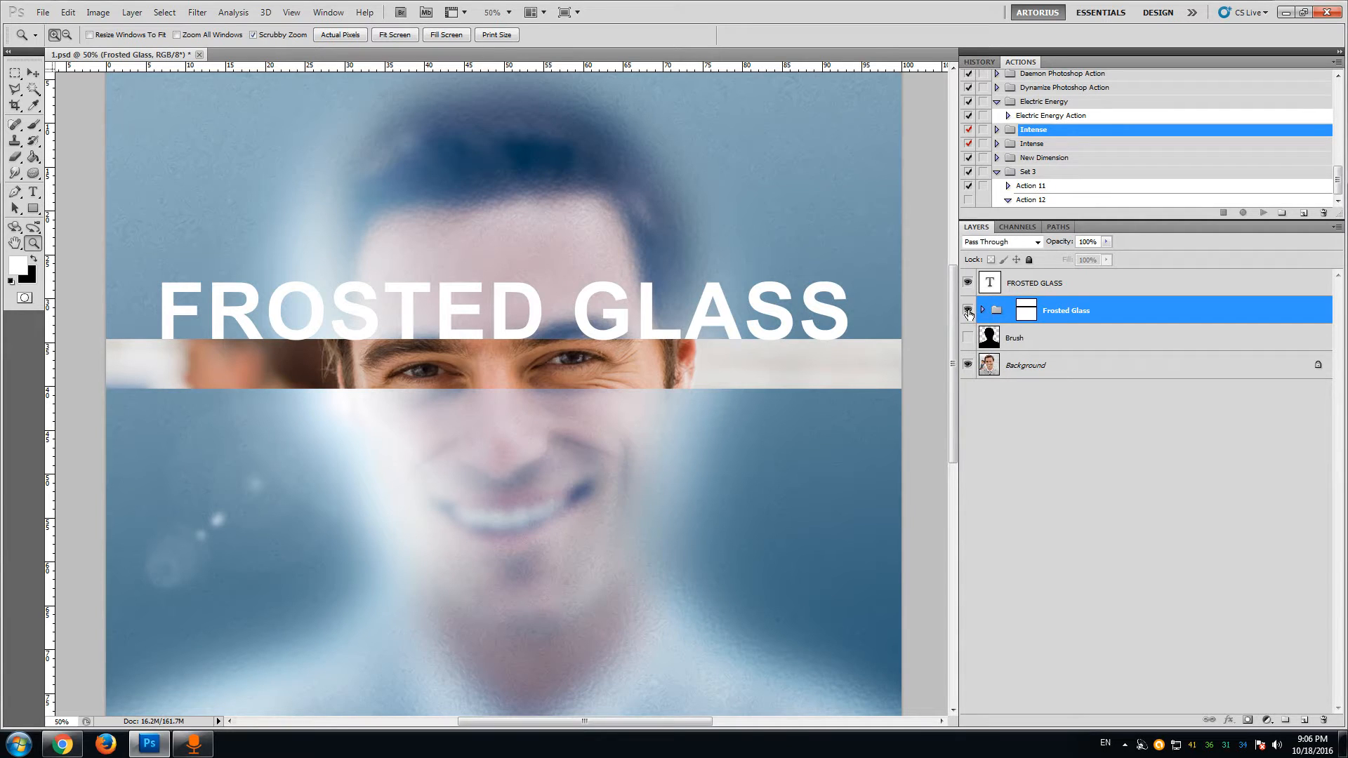
drag(953, 314, 947, 321)
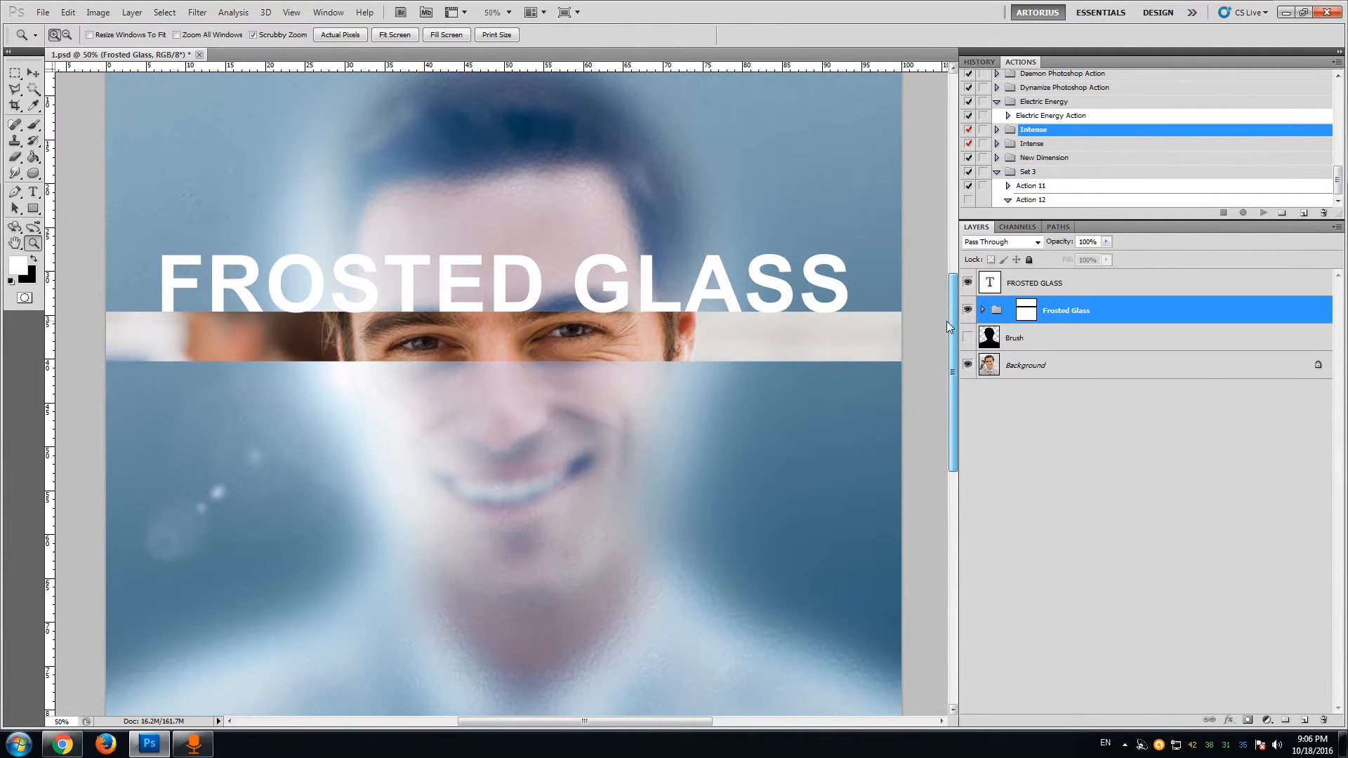
click(969, 283)
right_click(1024, 316)
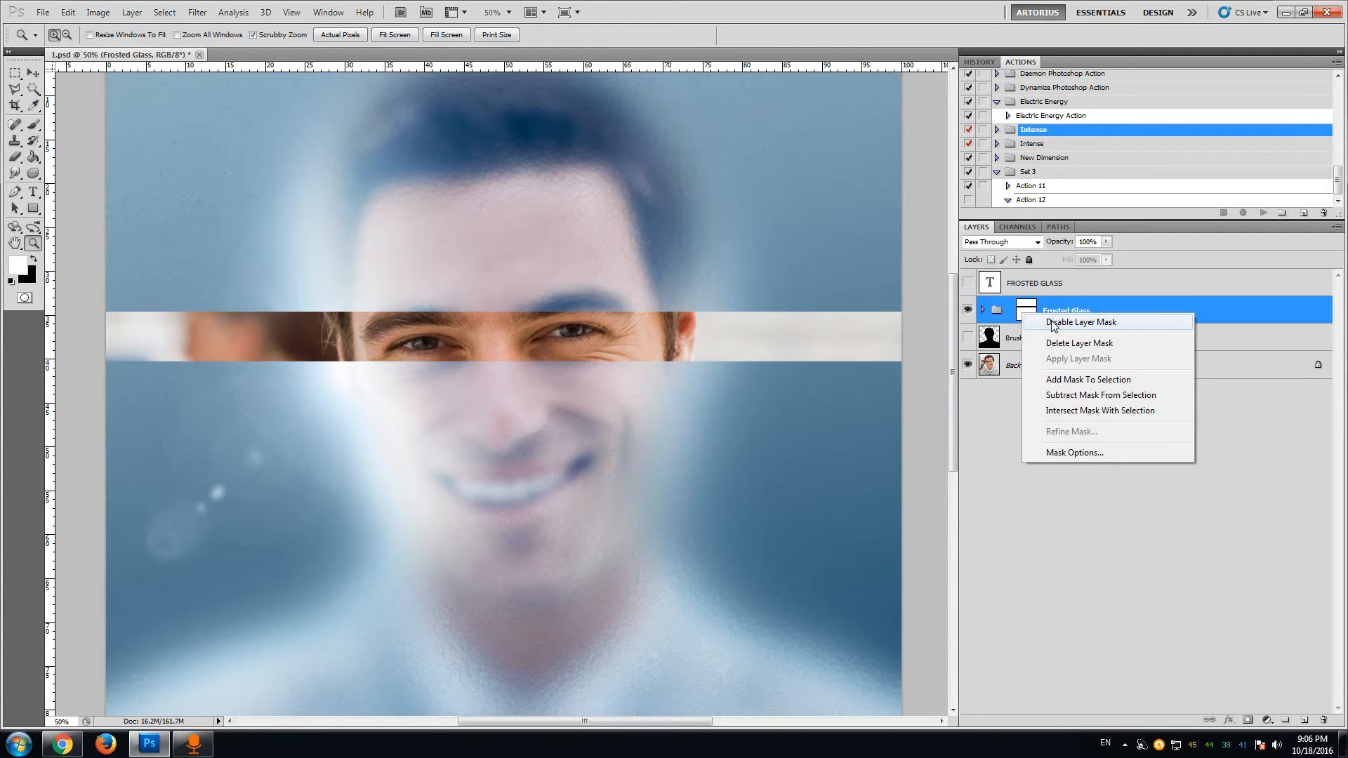
click(1054, 323)
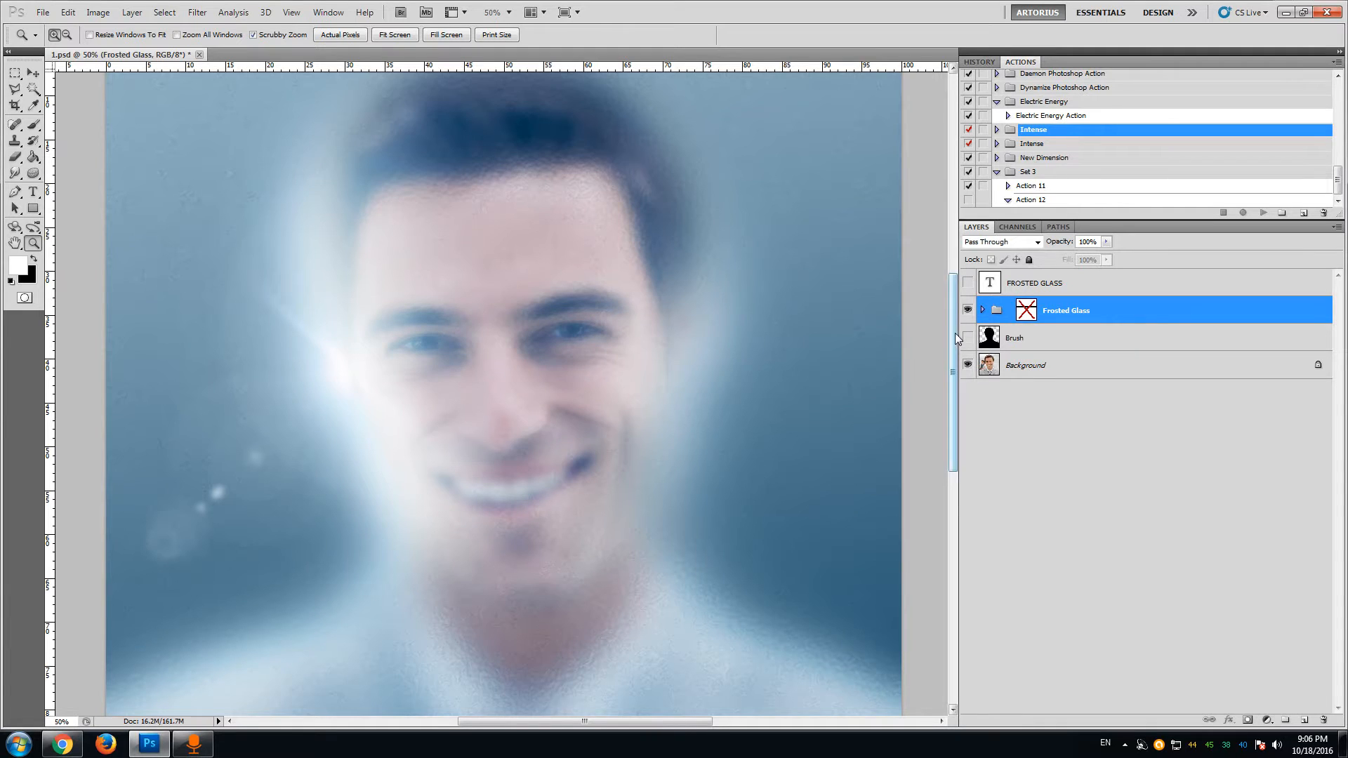
- Examine the frosted effect on the face up close and compare it with the original photo by hiding and reshowing the Frosted Glass group
scroll(735, 340, down, 1)
click(510, 353)
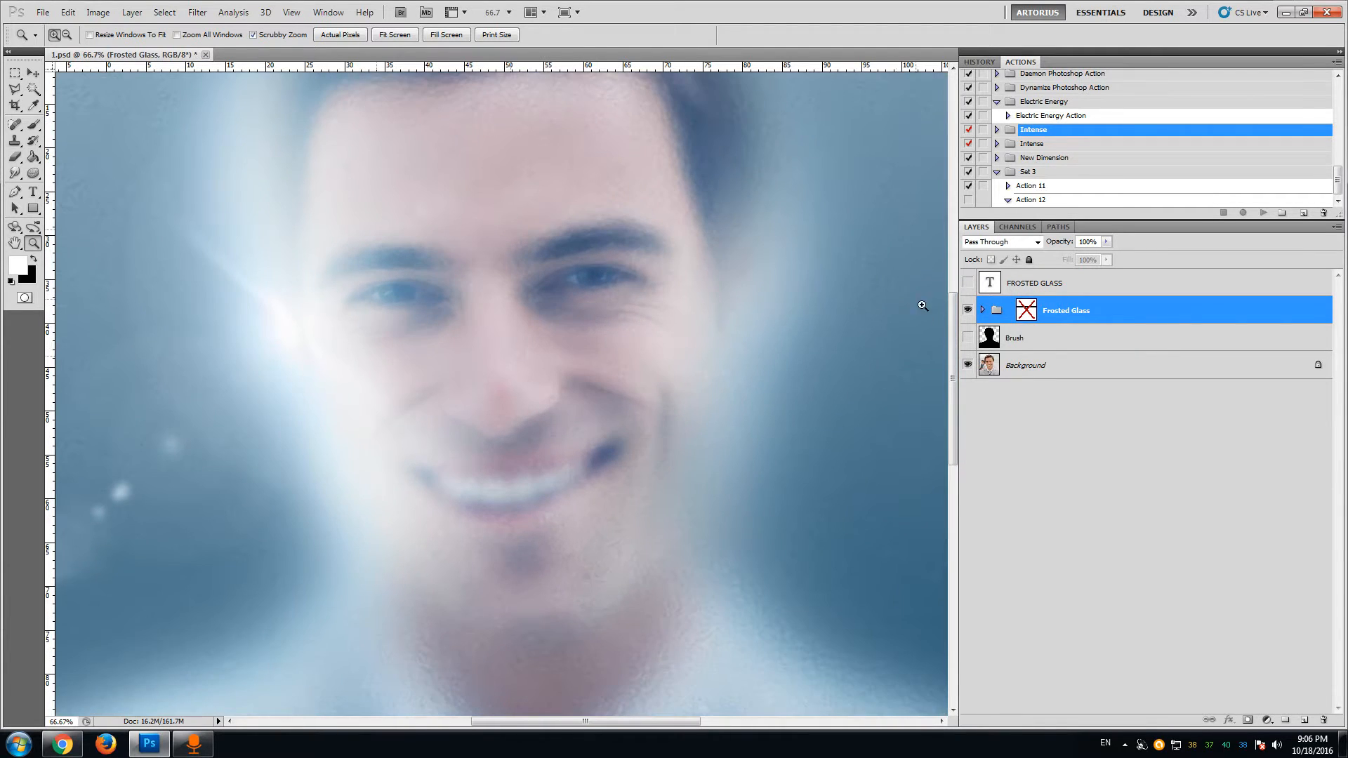
click(512, 349)
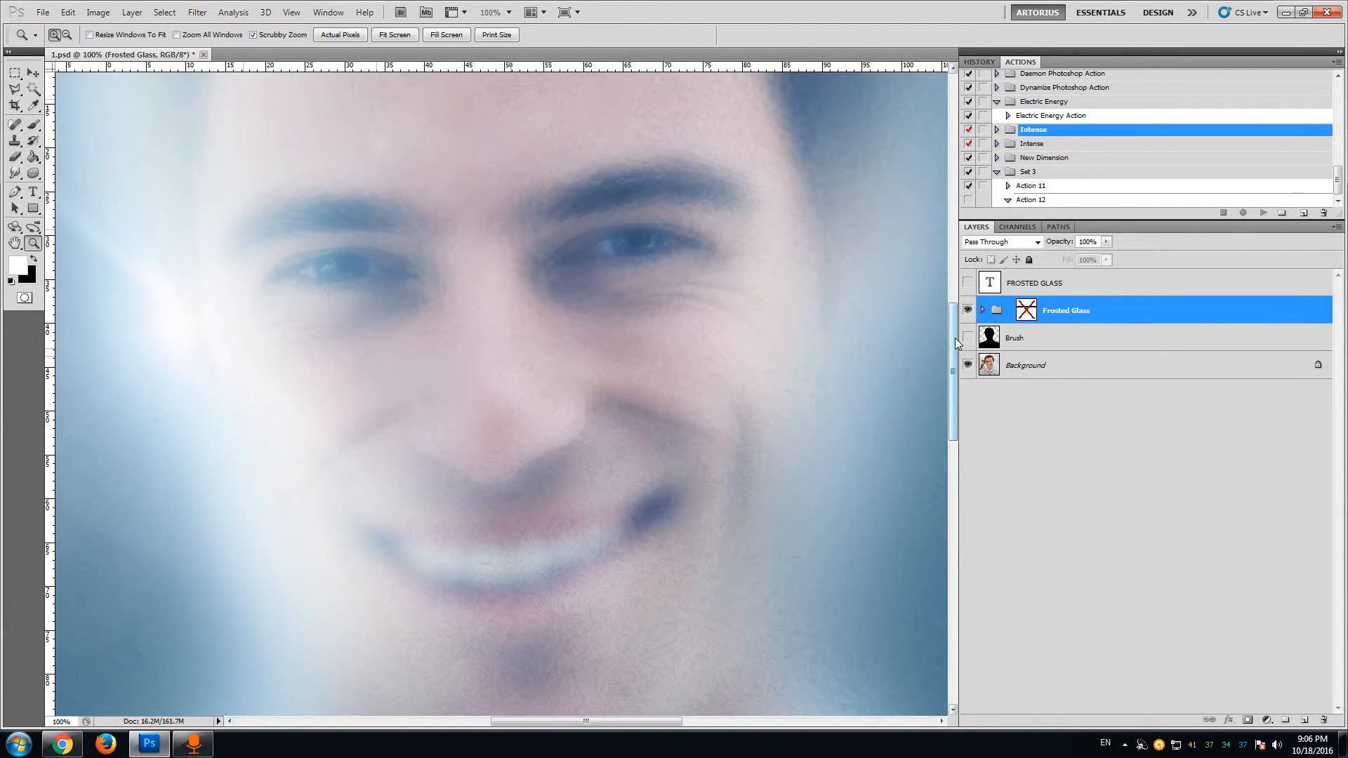
drag(954, 337, 942, 310)
key(alt)
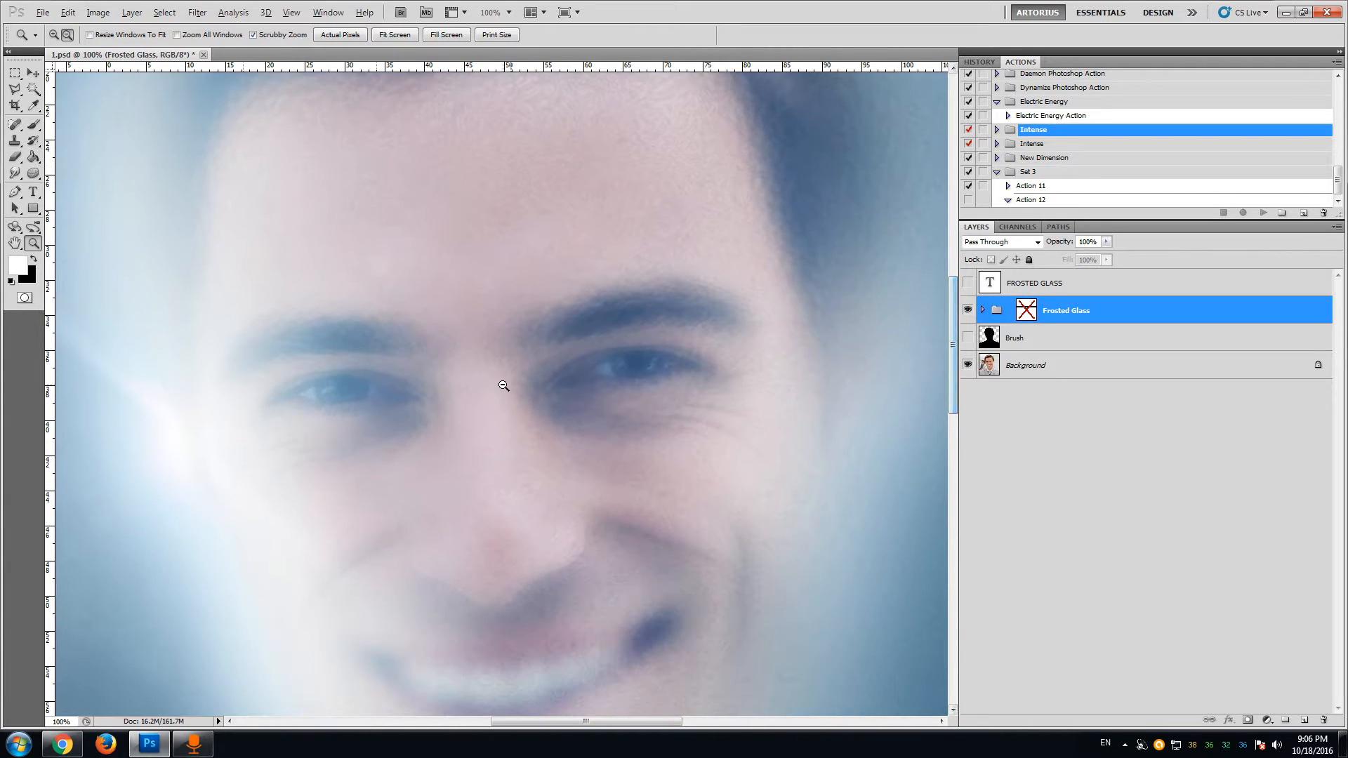
alt+click(504, 386)
alt+click(503, 386)
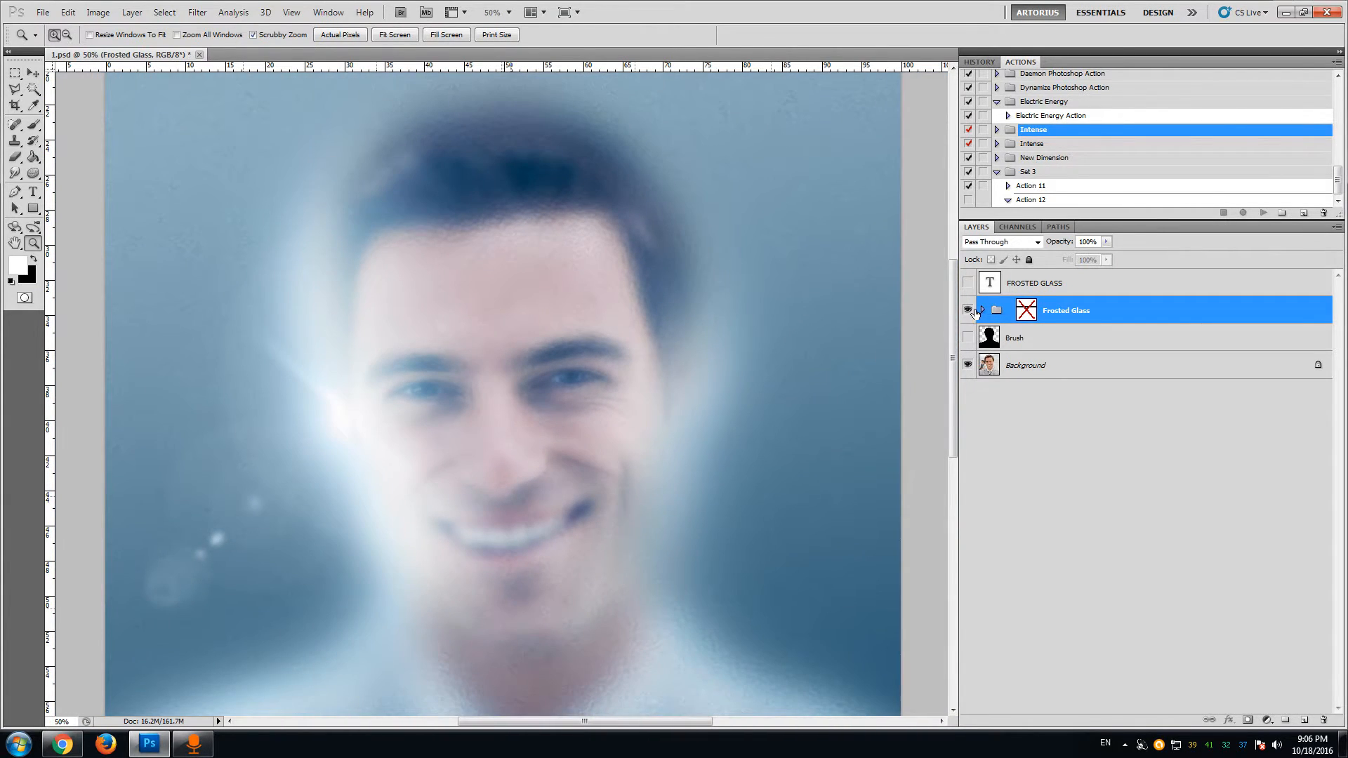
click(967, 311)
alt+click(553, 394)
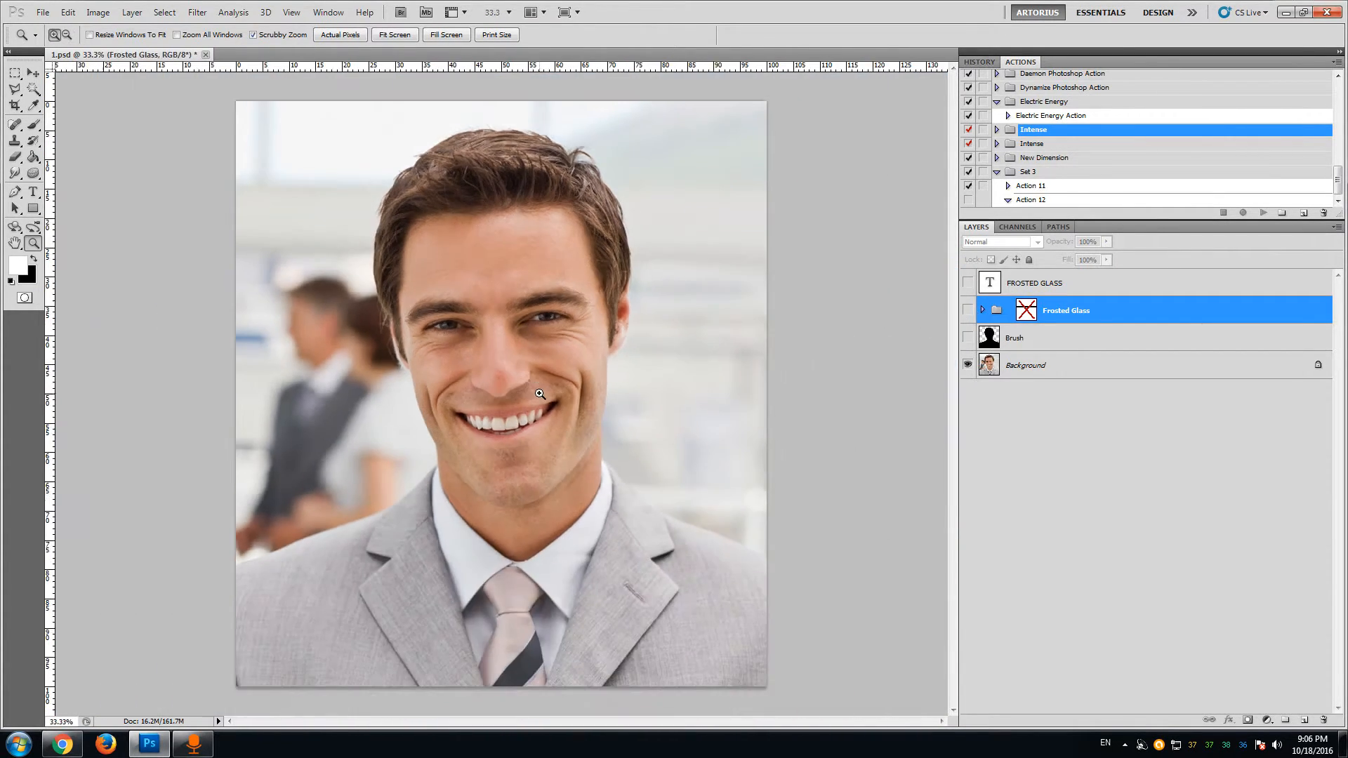
click(505, 380)
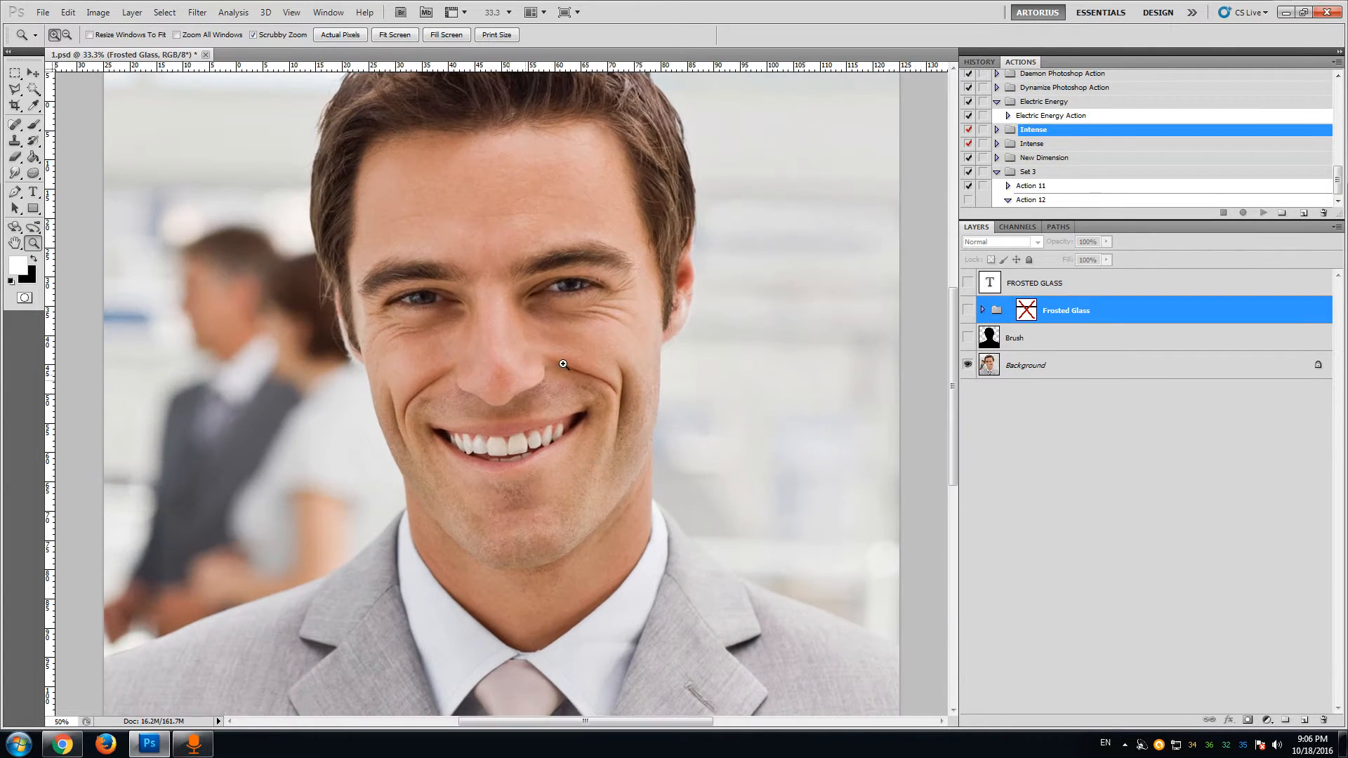
click(968, 311)
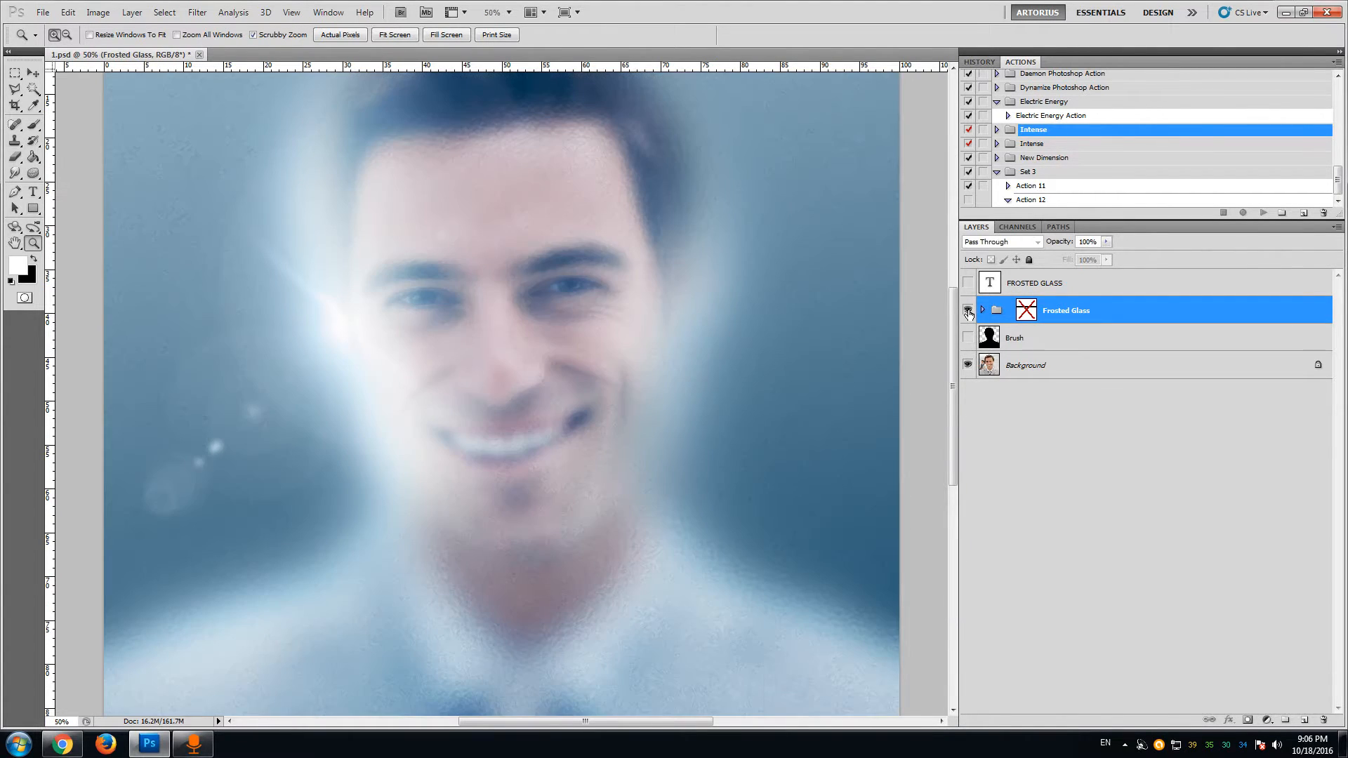
- Expand the Frosted Glass group and review its lower layers, toggling the Gradient Fill 6 layer off and on
click(983, 311)
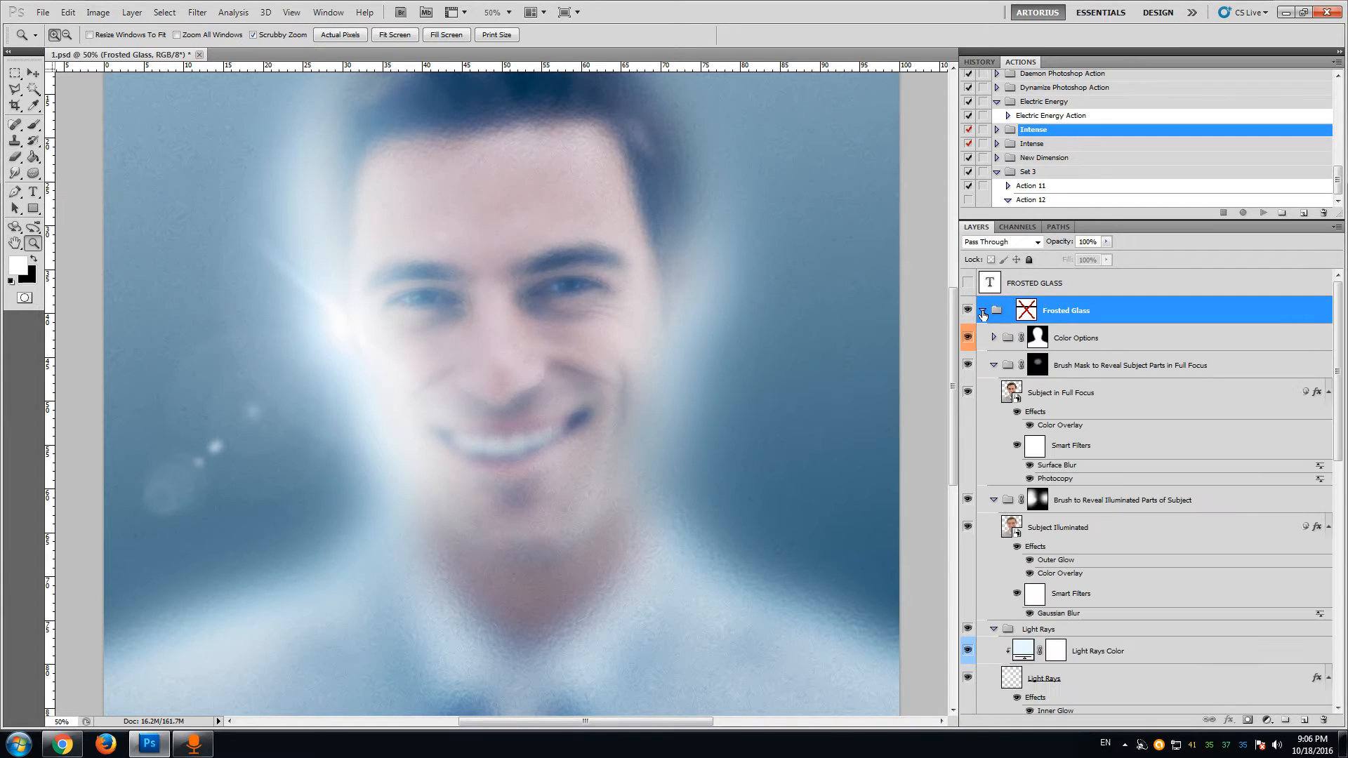
scroll(1340, 335, down, 1)
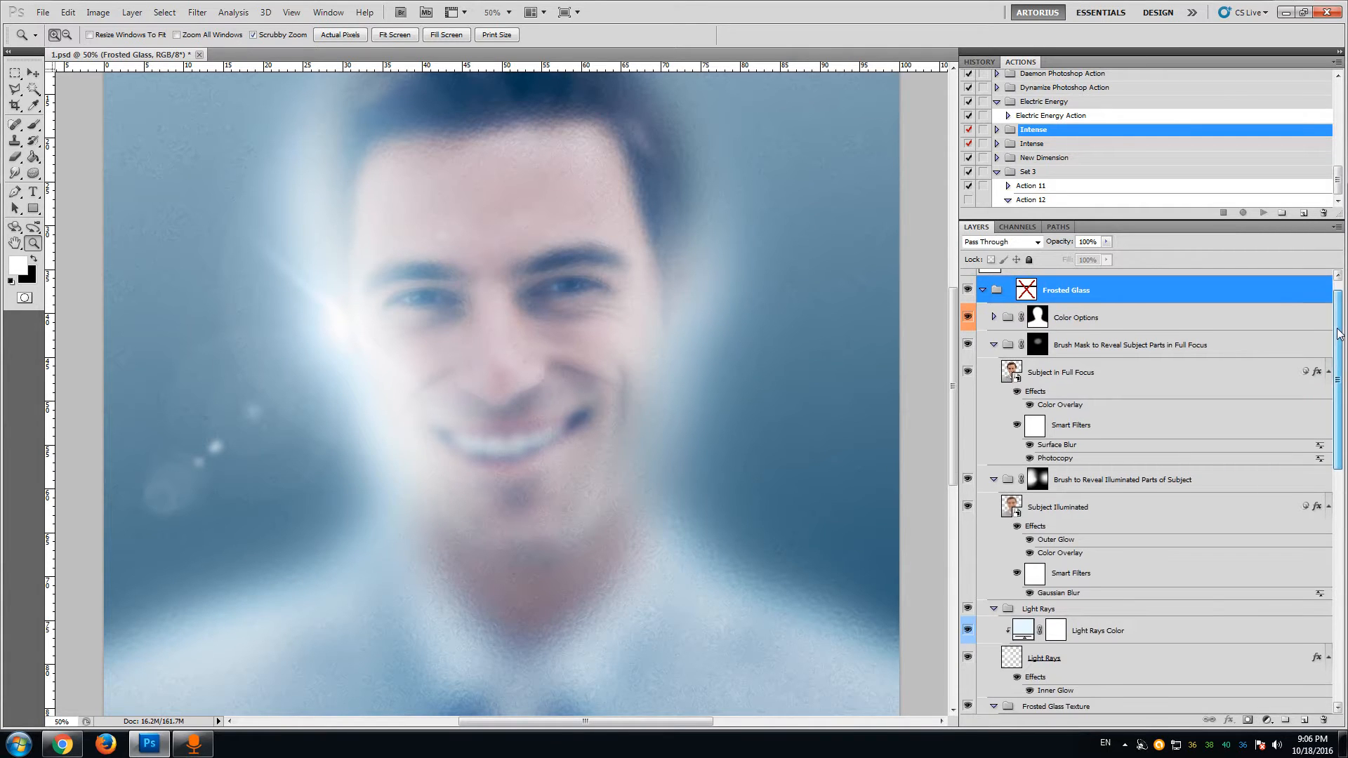
scroll(1340, 335, down, 20)
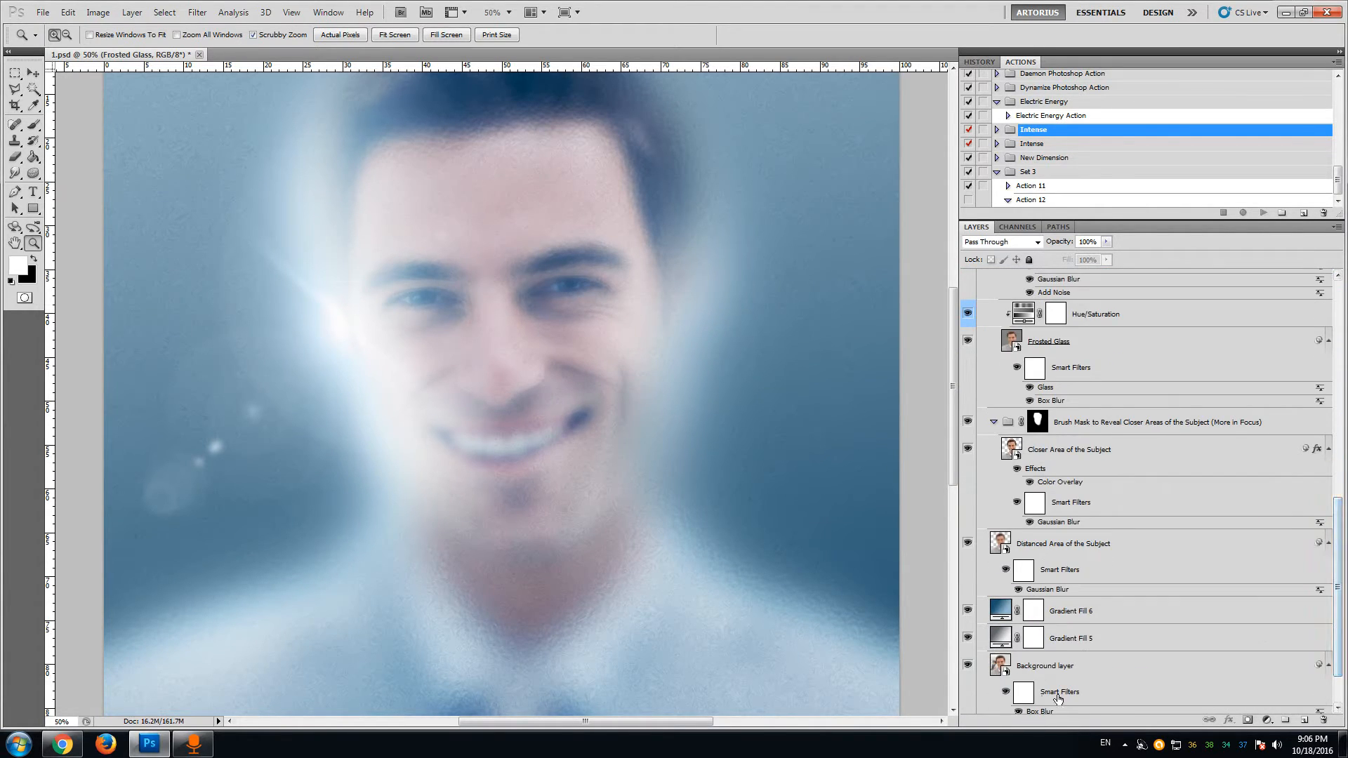
scroll(1096, 656, down, 3)
scroll(1067, 629, down, 1)
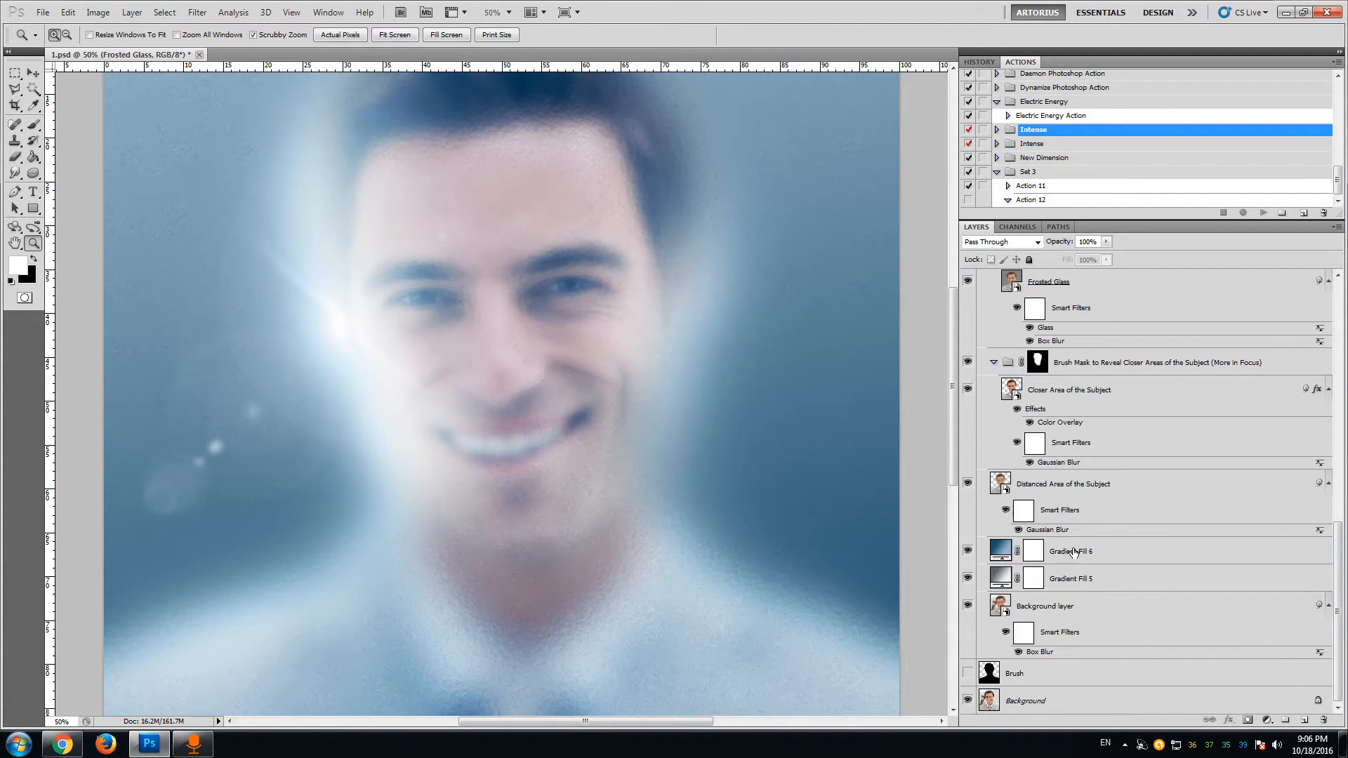
click(968, 552)
click(968, 551)
scroll(1082, 501, up, 2)
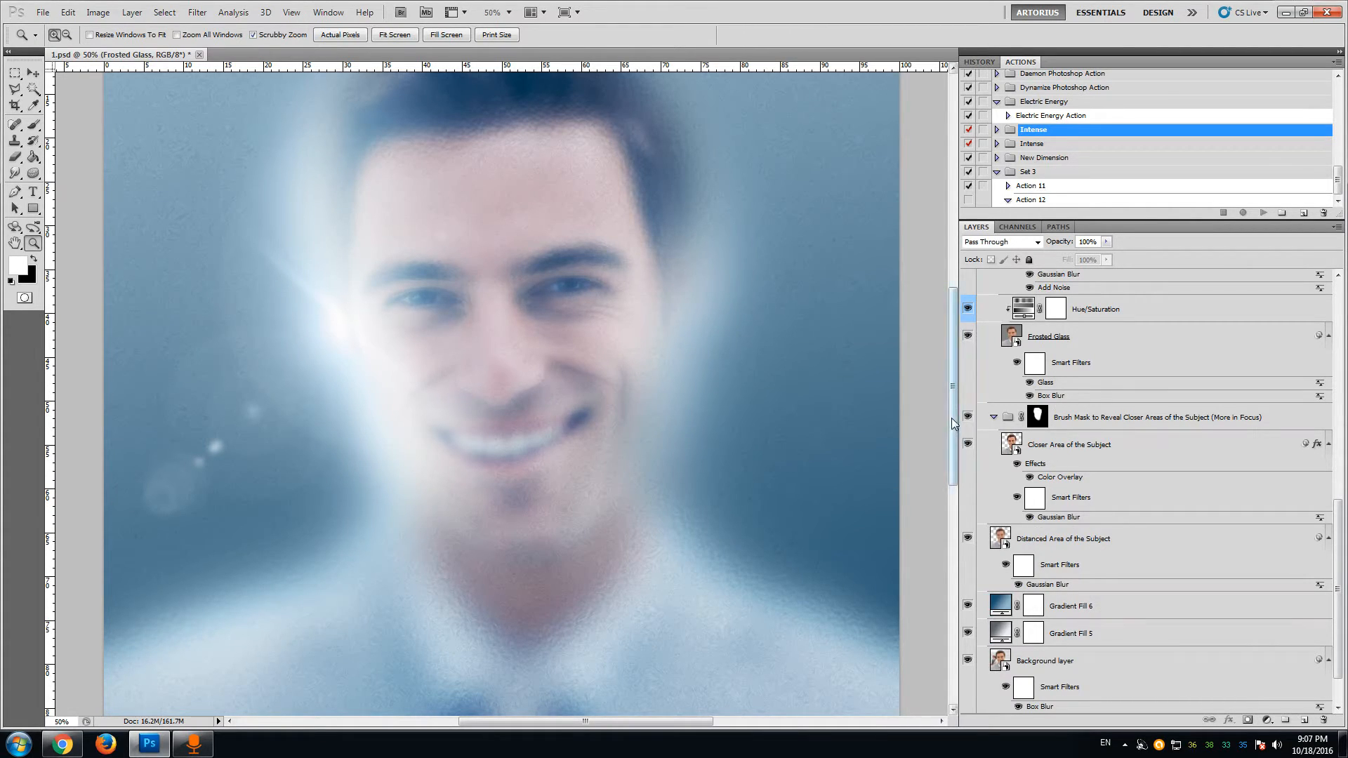
drag(954, 424, 949, 398)
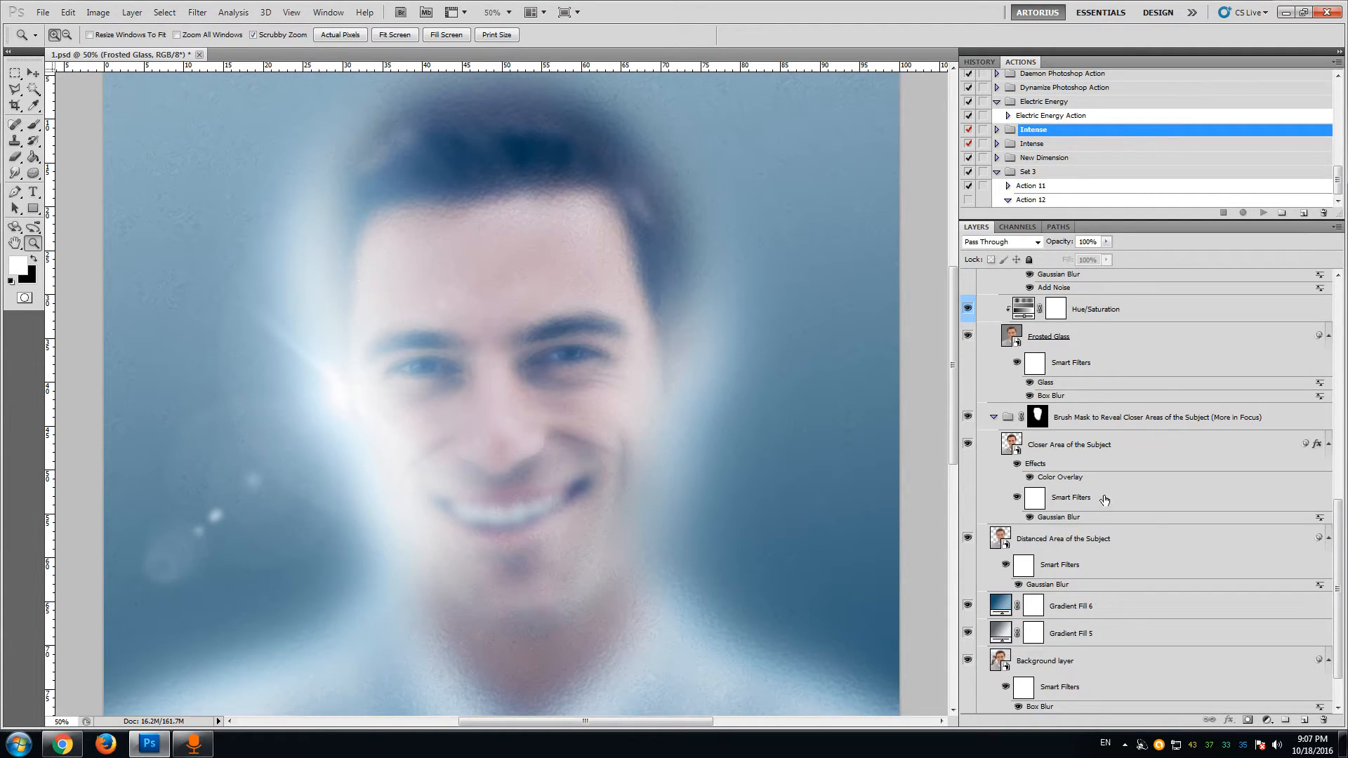
- Set the Gaussian Blur smart filter radius of the Distanced Area of the Subject layer to 47.7 pixels
click(1059, 542)
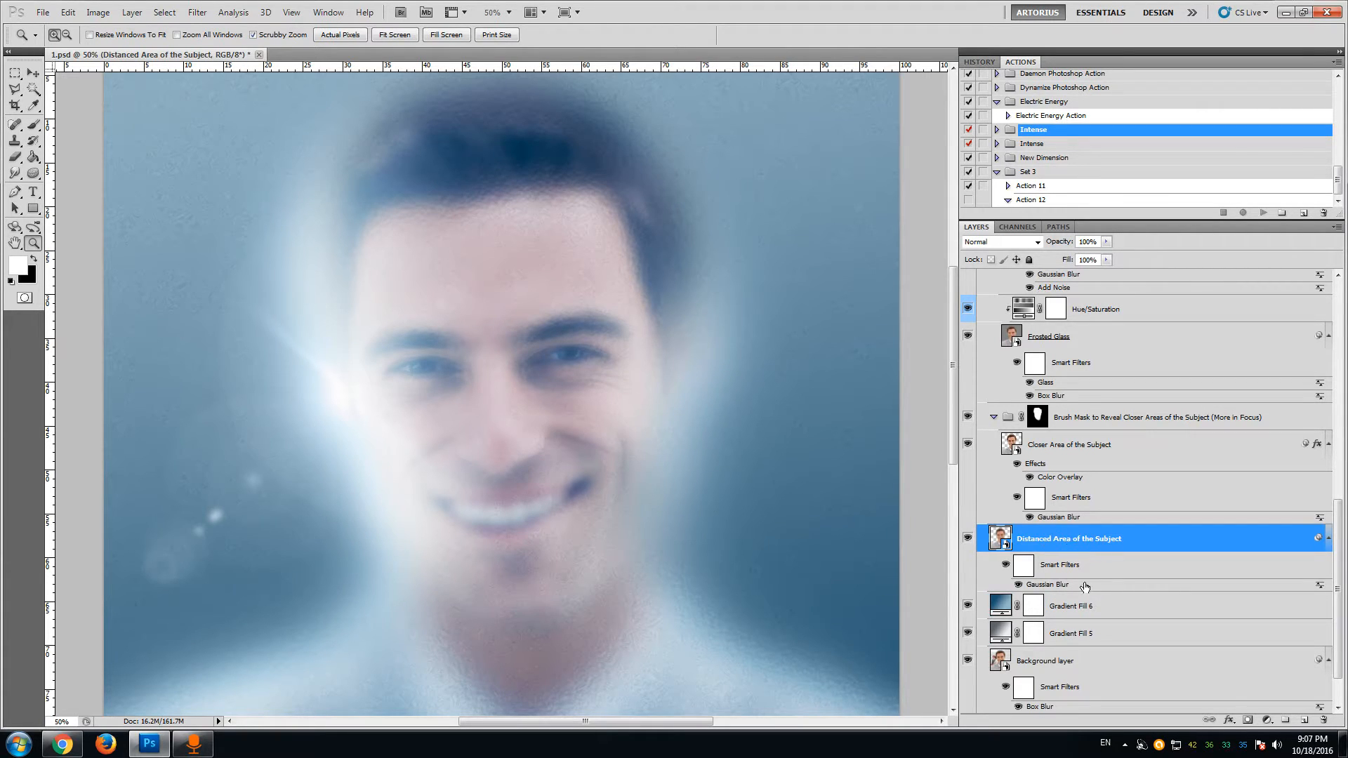
double_click(1059, 586)
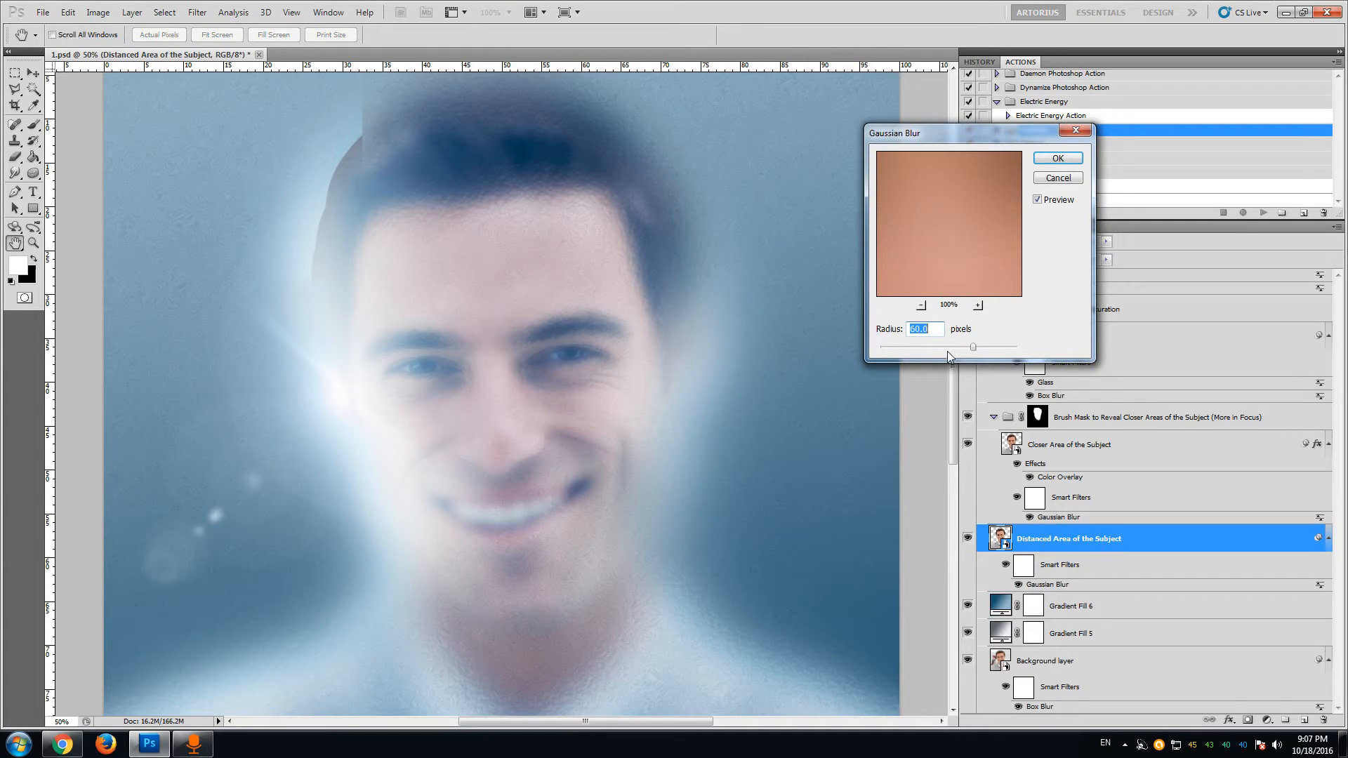
click(955, 347)
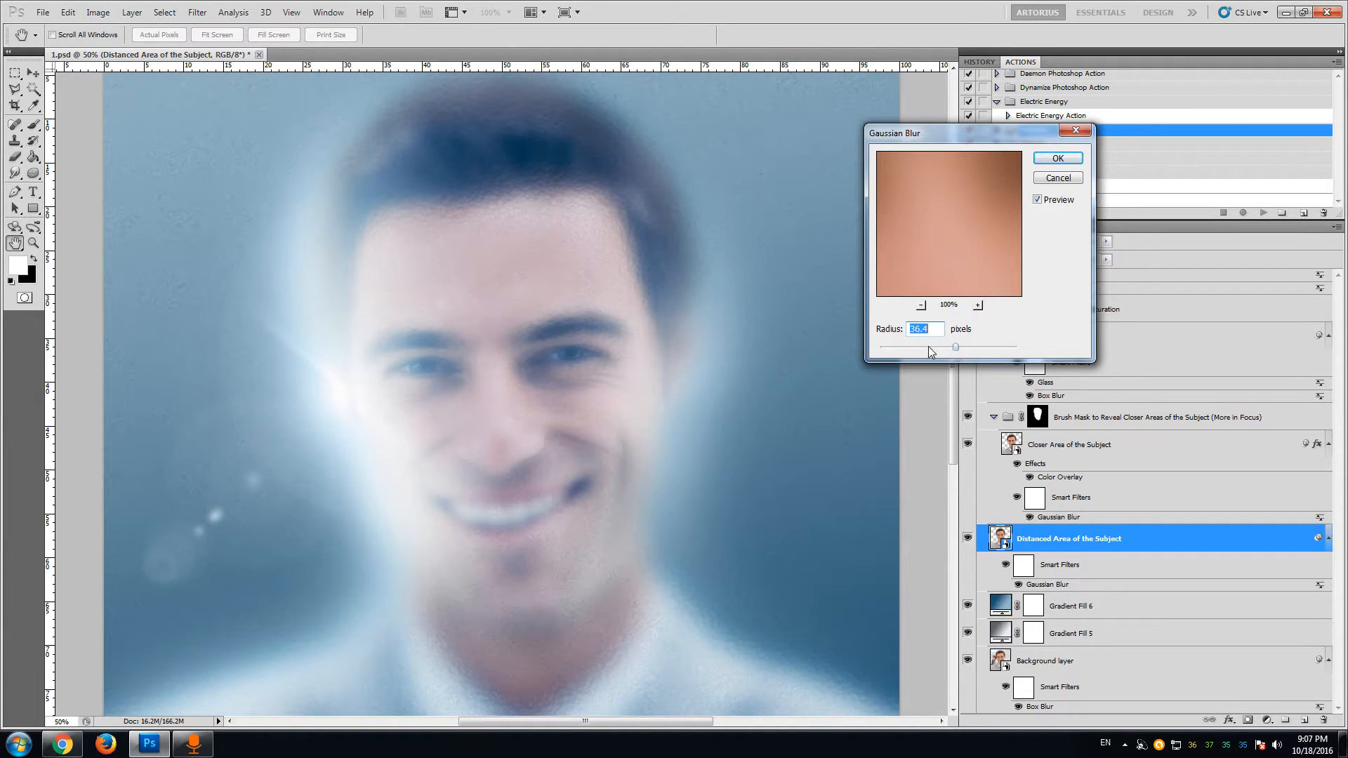
click(972, 347)
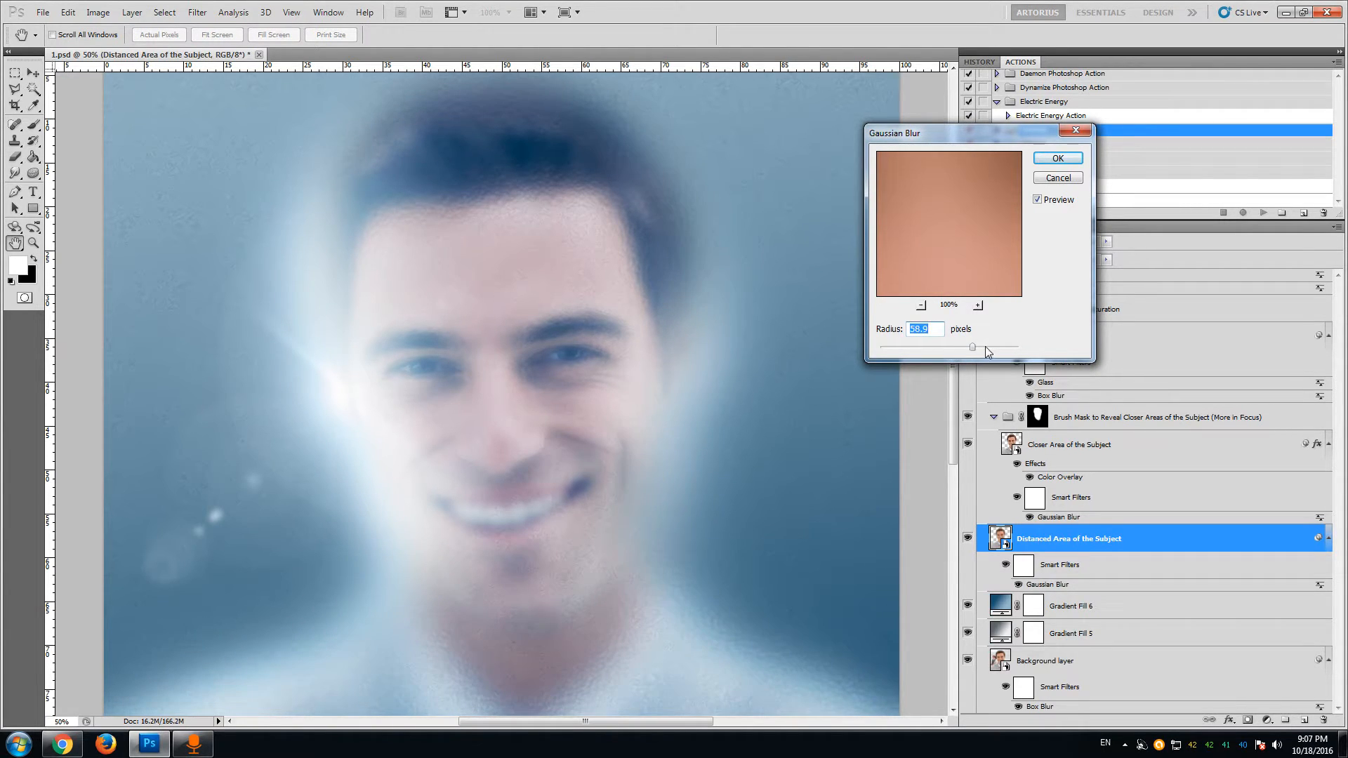
click(985, 347)
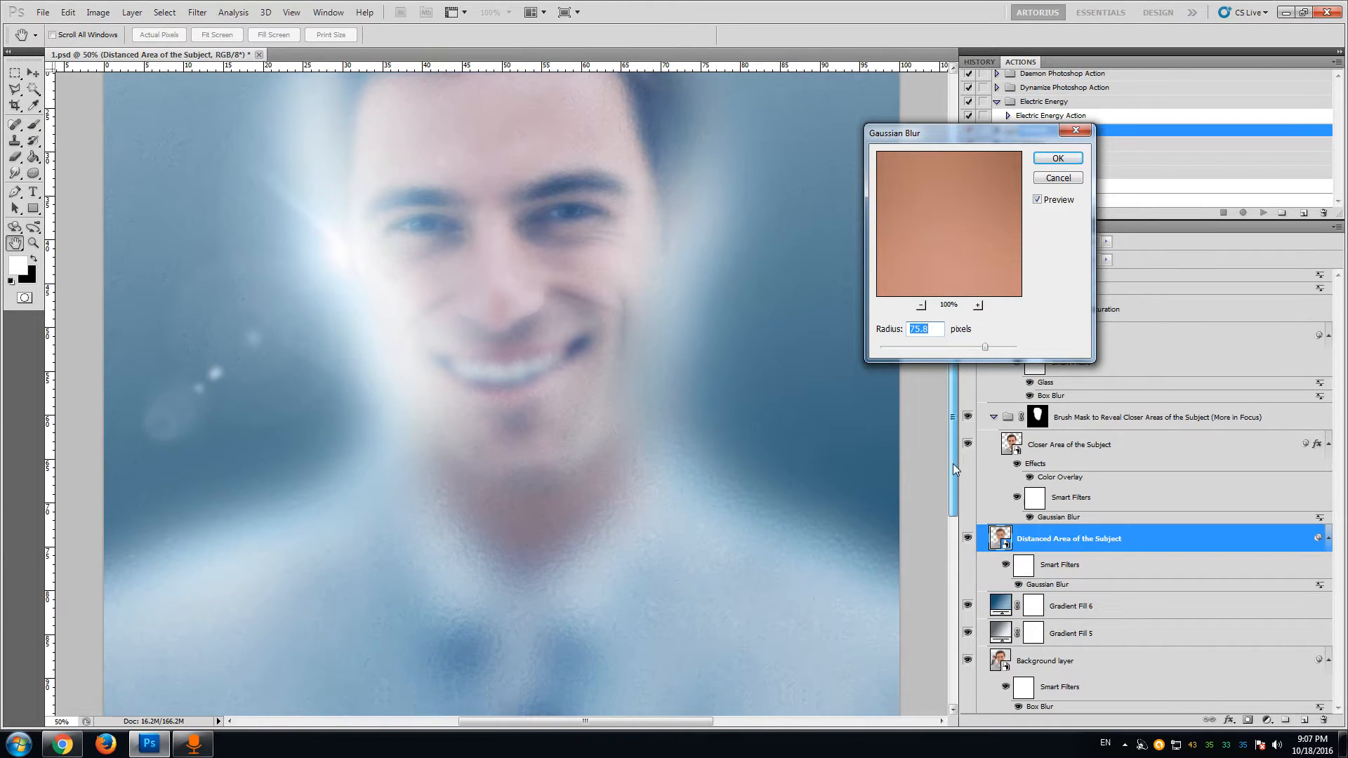
click(950, 347)
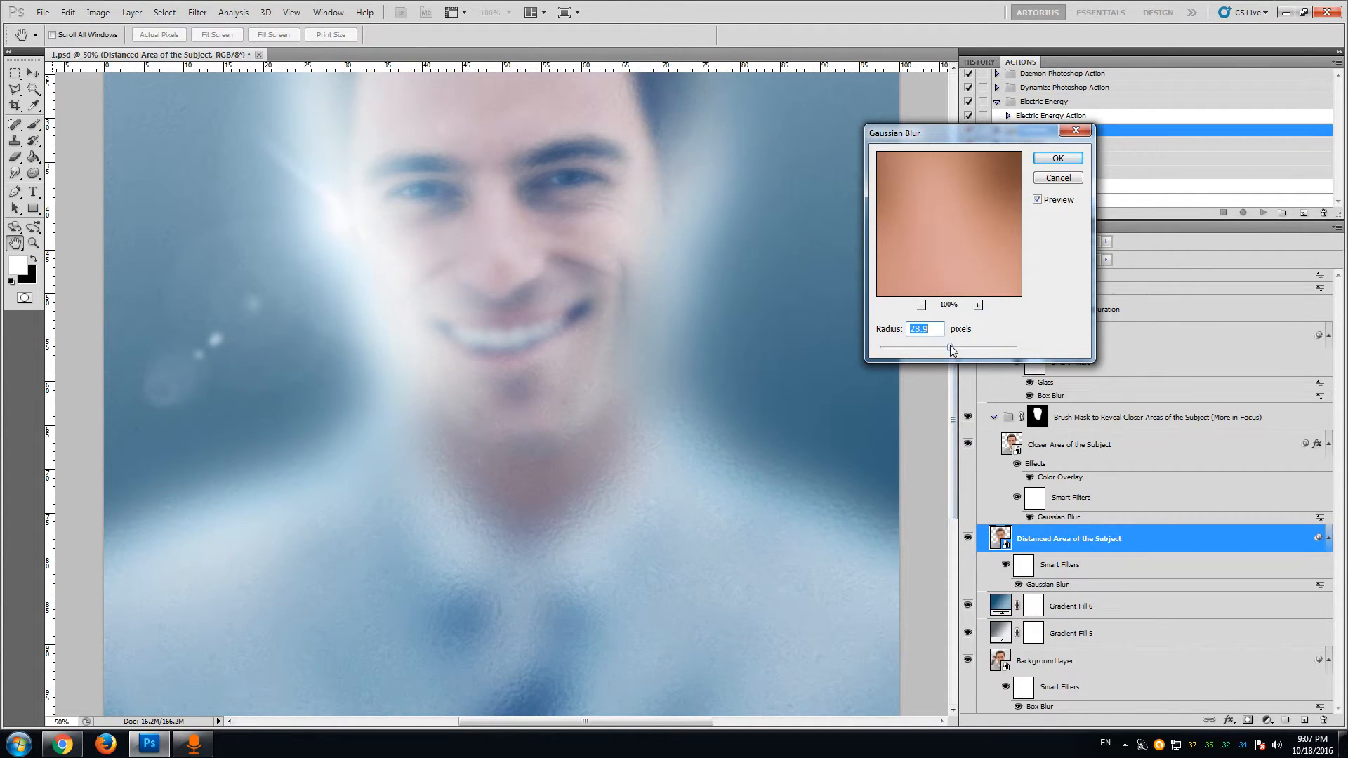
click(963, 347)
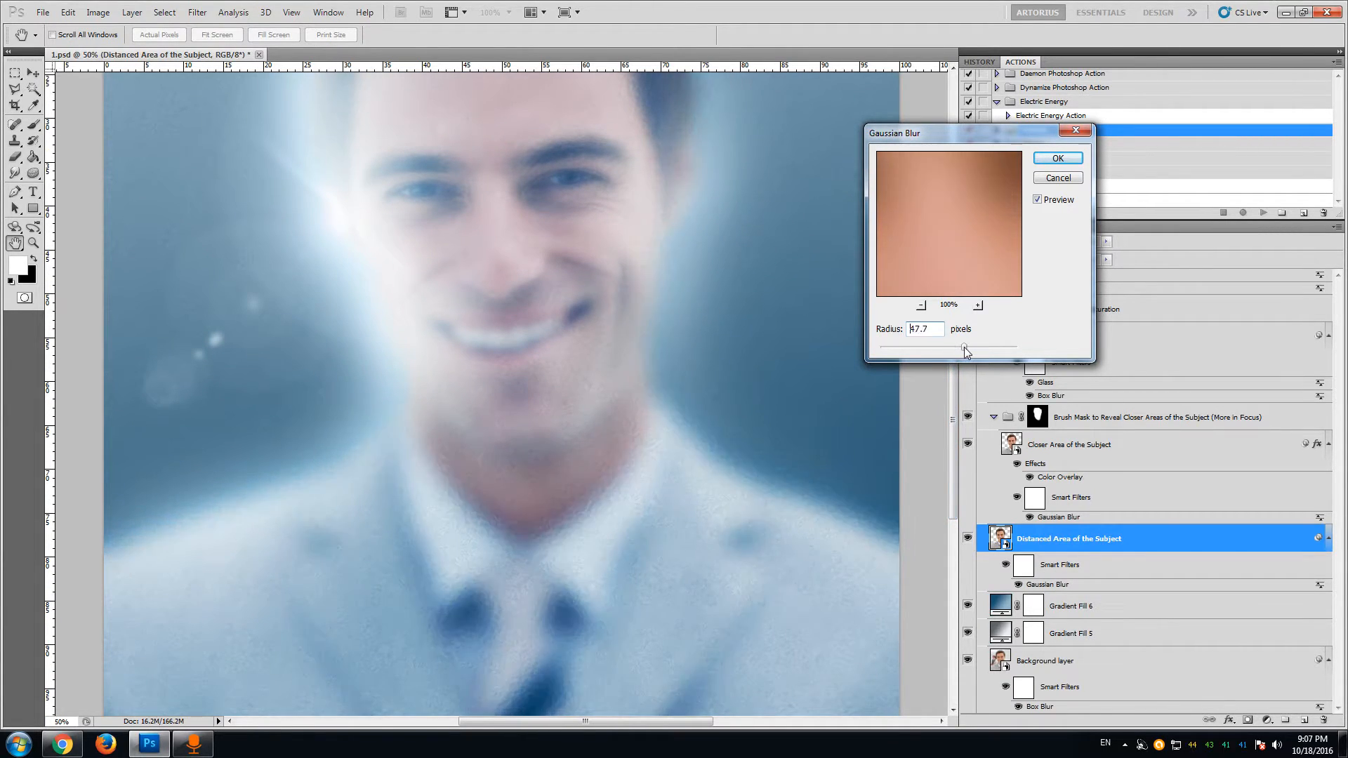
click(1057, 158)
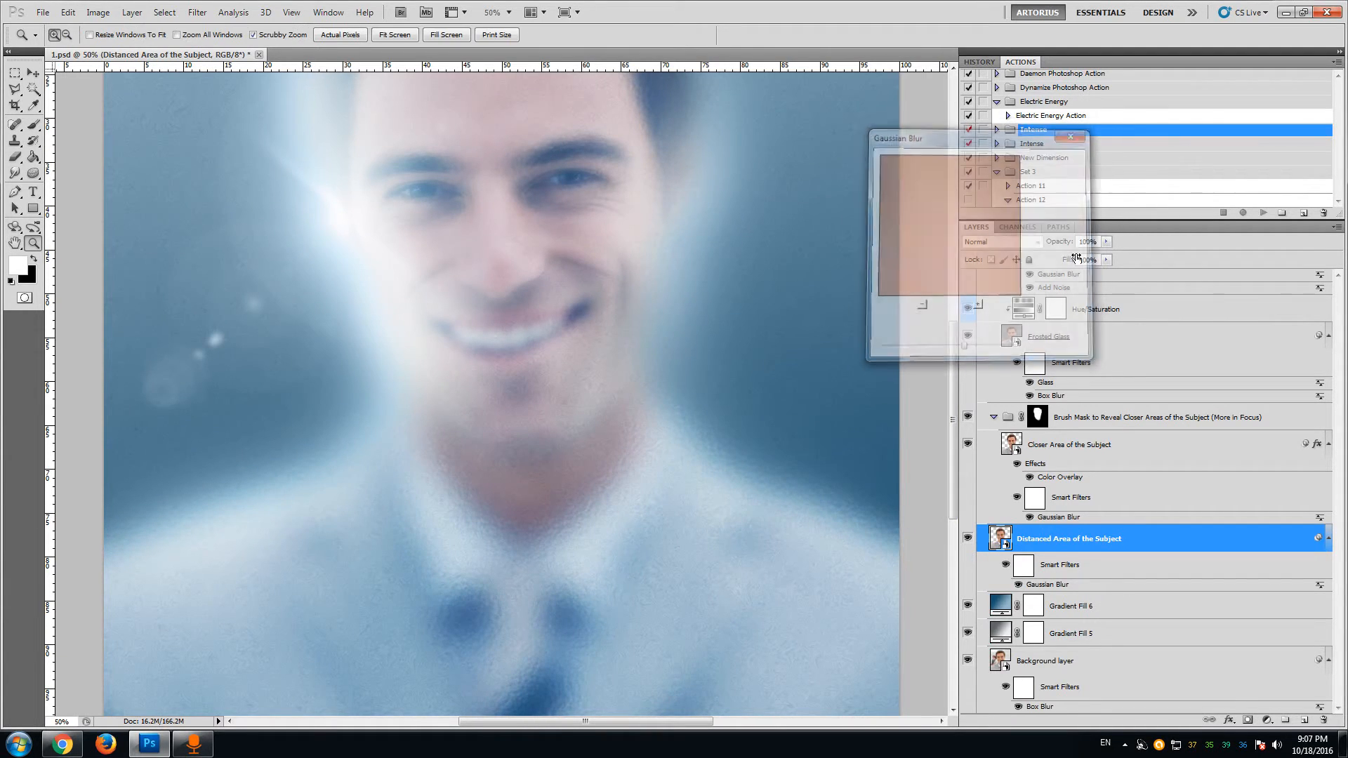
- Try a Gaussian Blur radius of 19.5 pixels on the Closer Area of the Subject layer and cancel it
double_click(1058, 517)
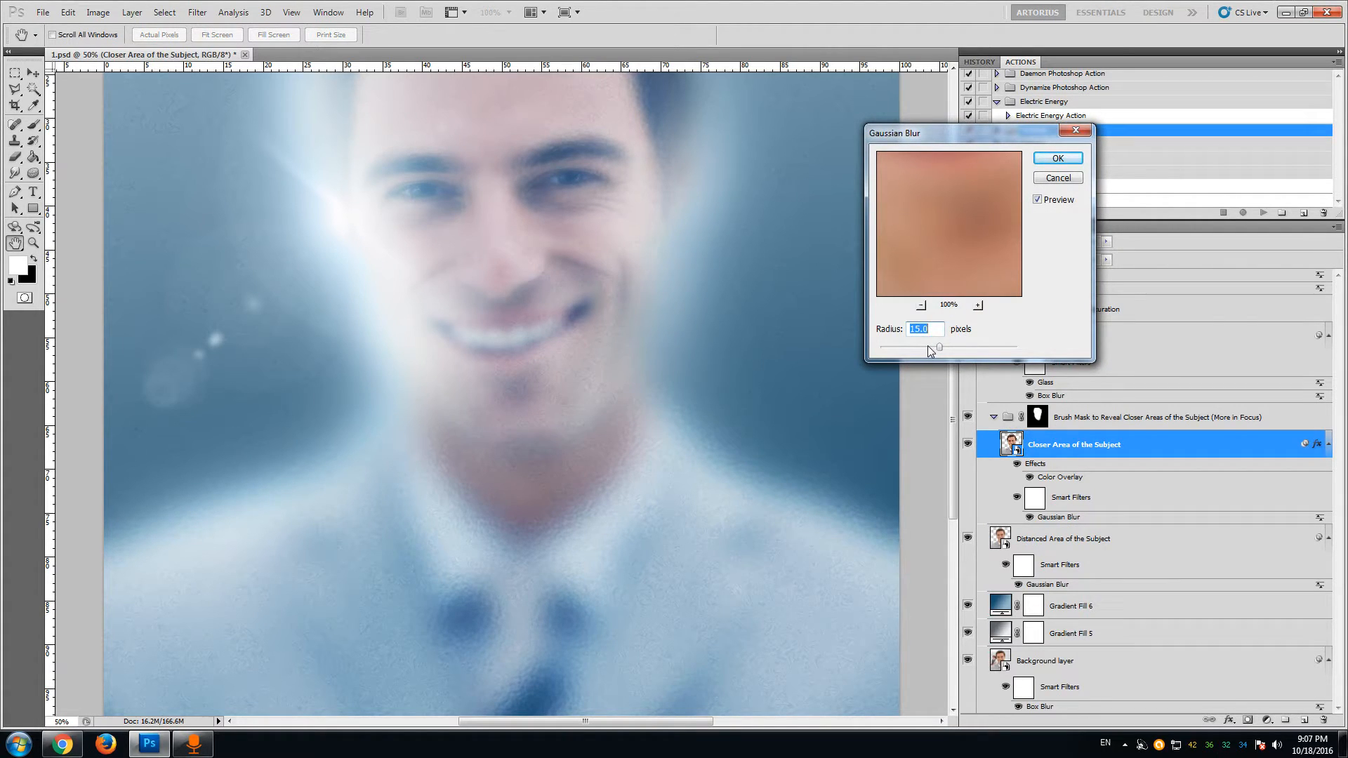
mouse_move(929, 345)
mouse_down()
mouse_move(952, 346)
mouse_move(935, 346)
mouse_up()
drag(953, 390, 954, 356)
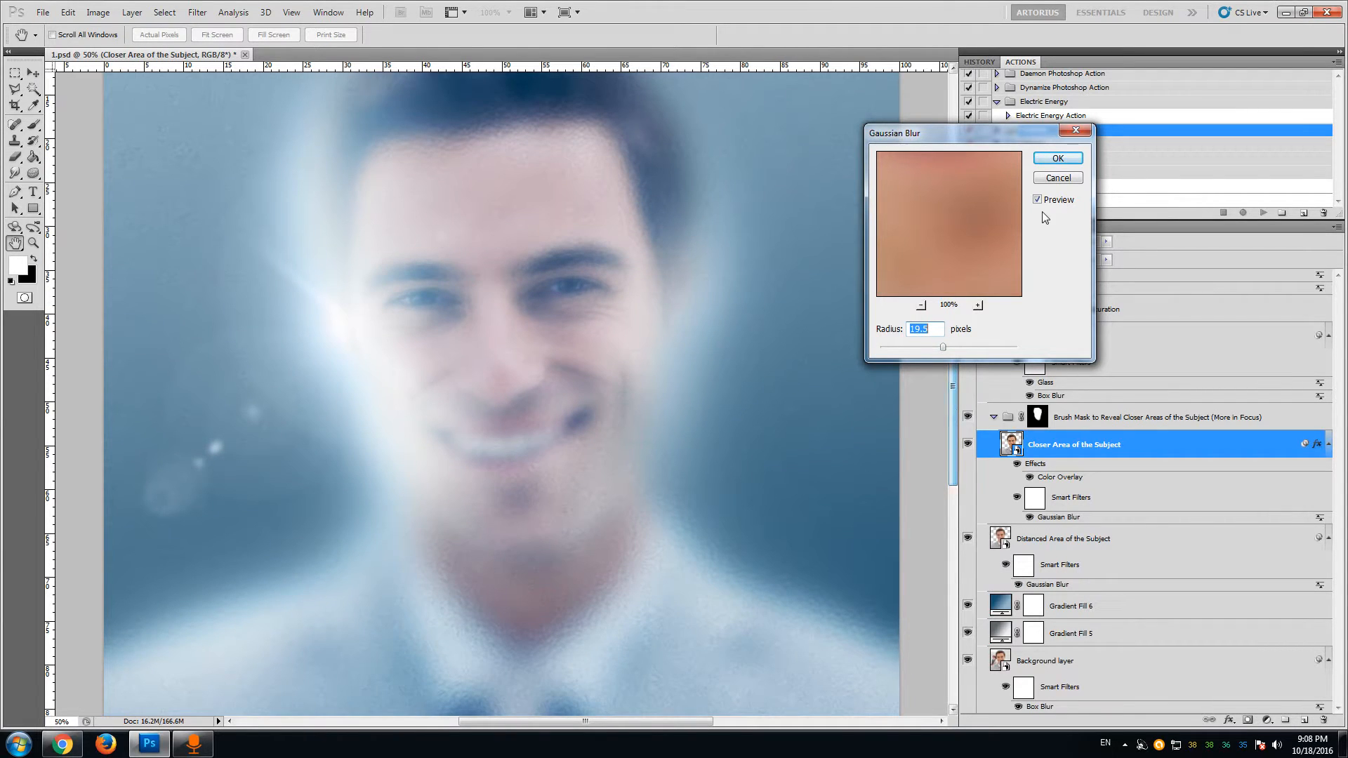
click(1058, 178)
key(z)
- Paint white at 36% opacity across the upper face on the Brush Mask to Reveal Subject Parts in Full Focus
scroll(1096, 429, up, 2)
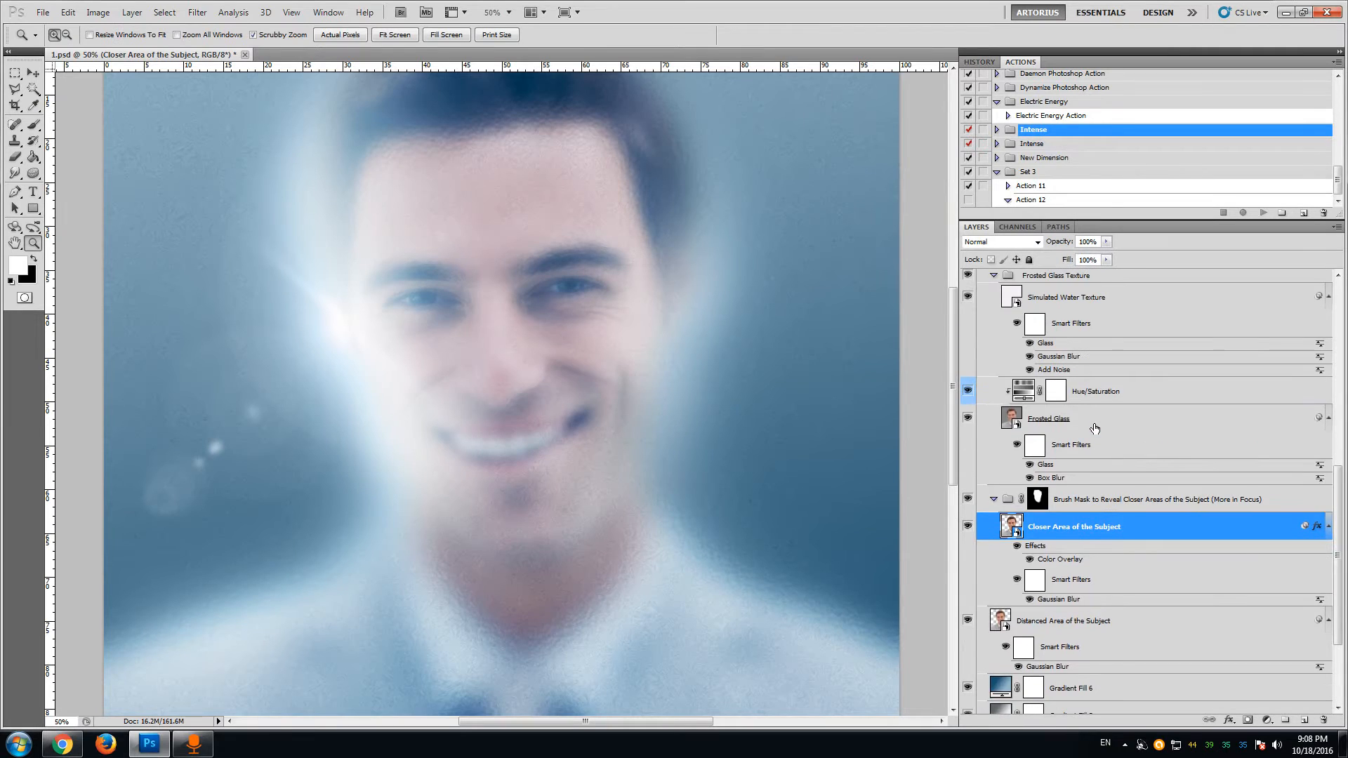
scroll(1099, 475, up, 1)
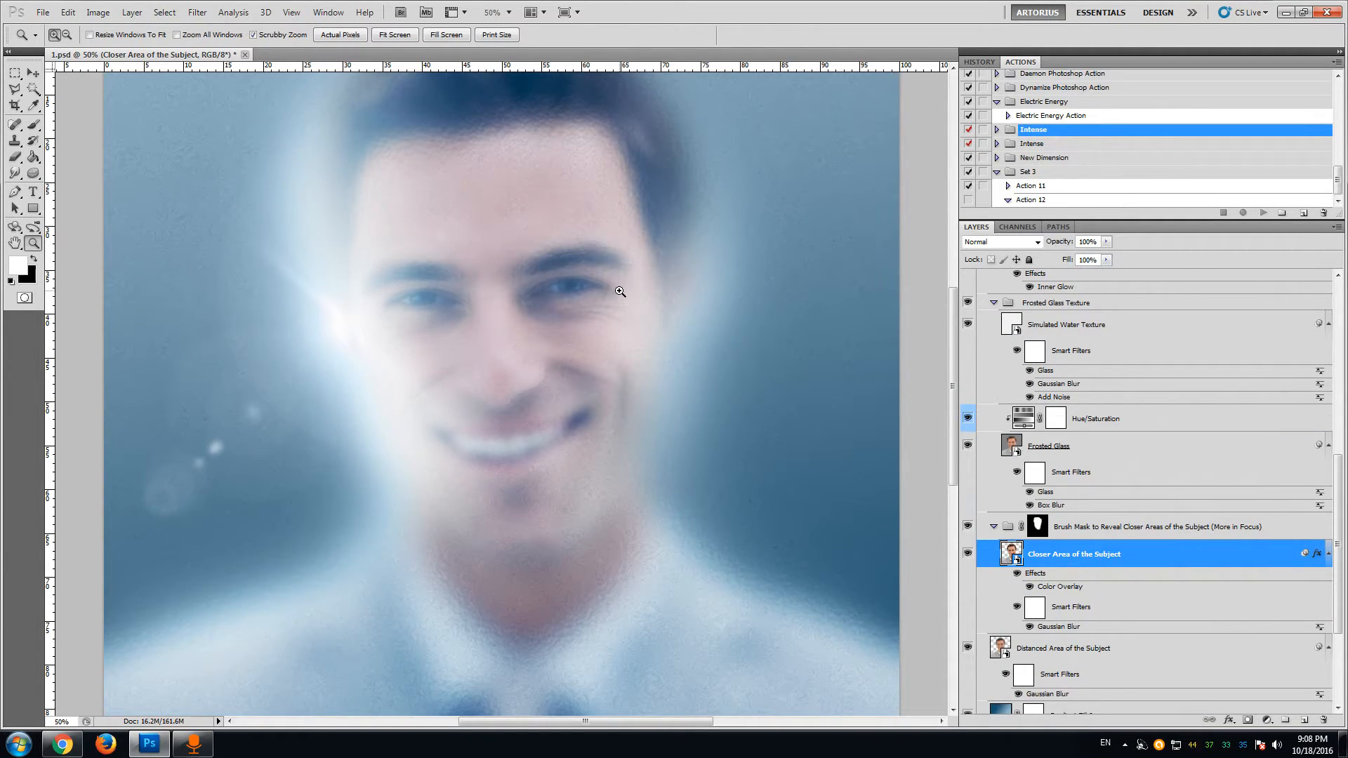
scroll(622, 281, up, 2)
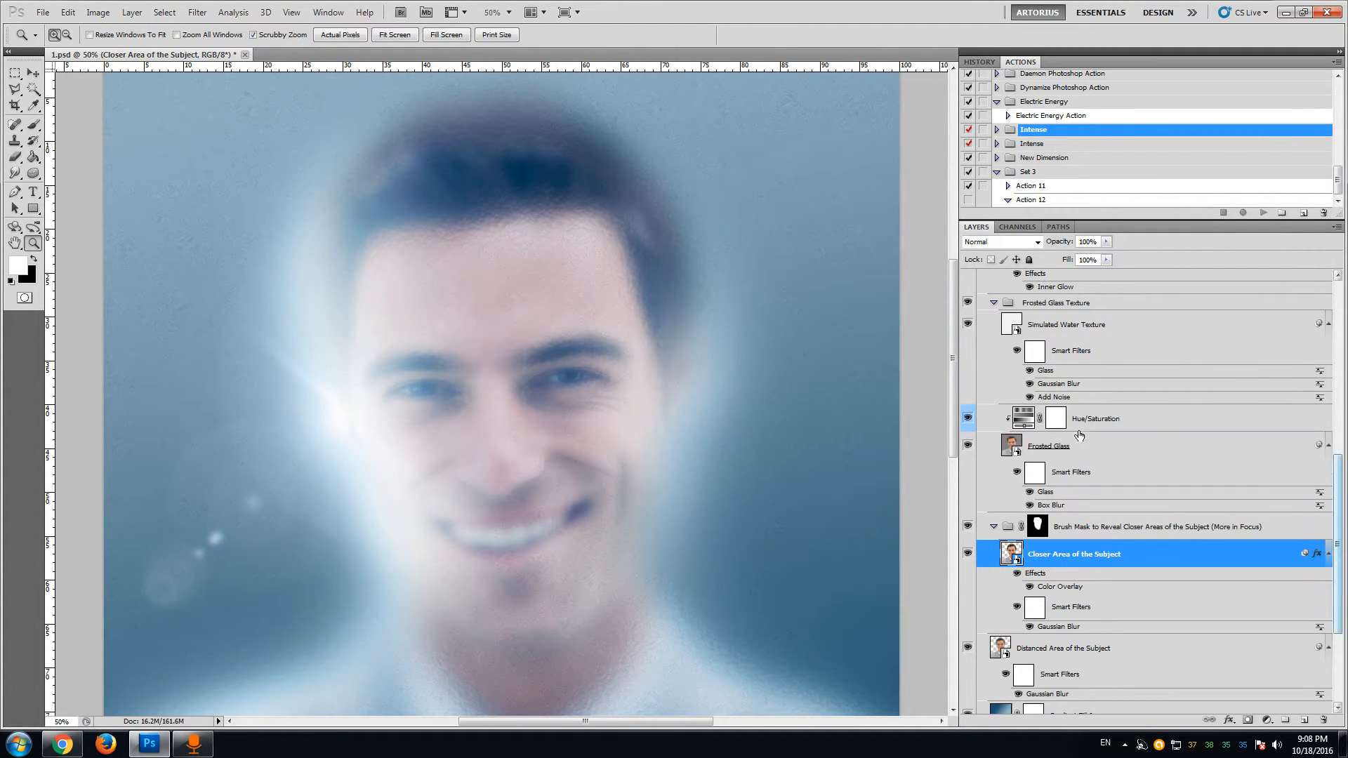
drag(1342, 482, 1332, 431)
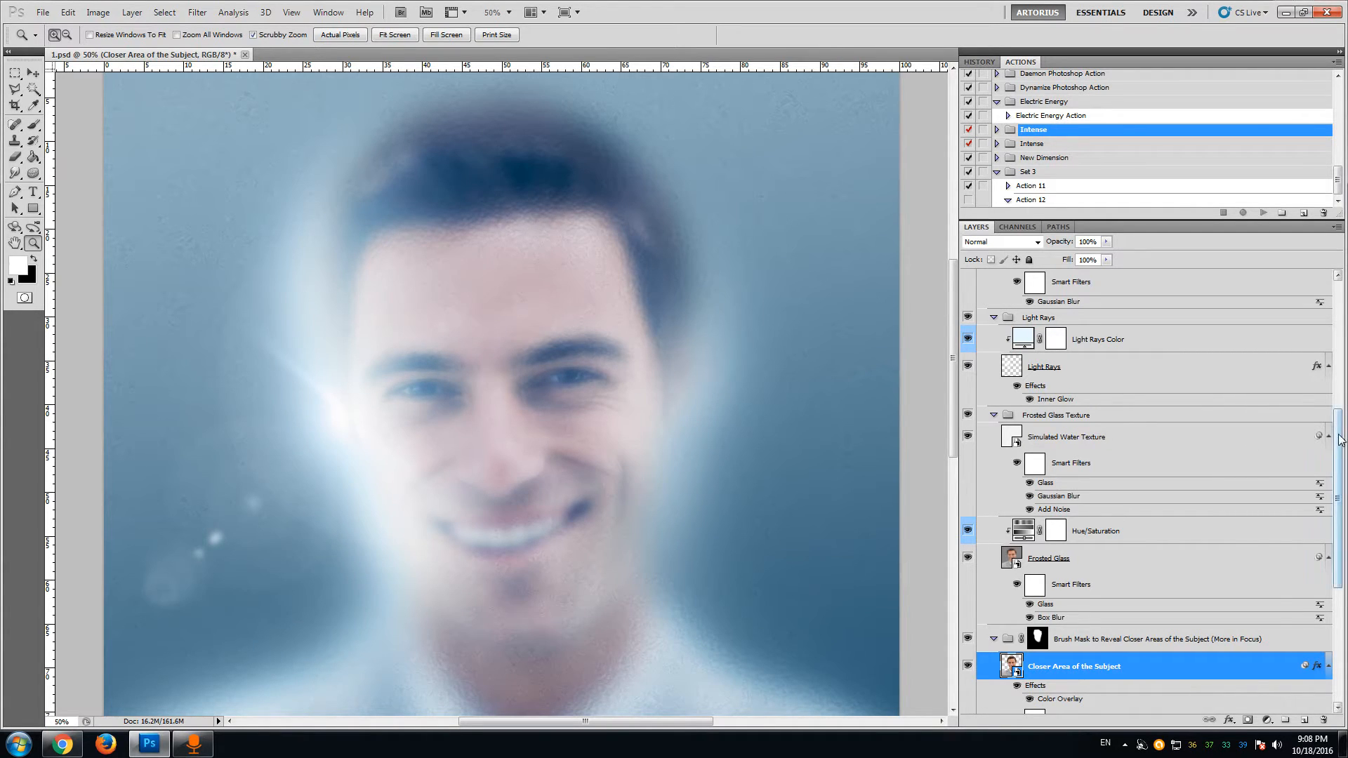
drag(1337, 436, 1337, 379)
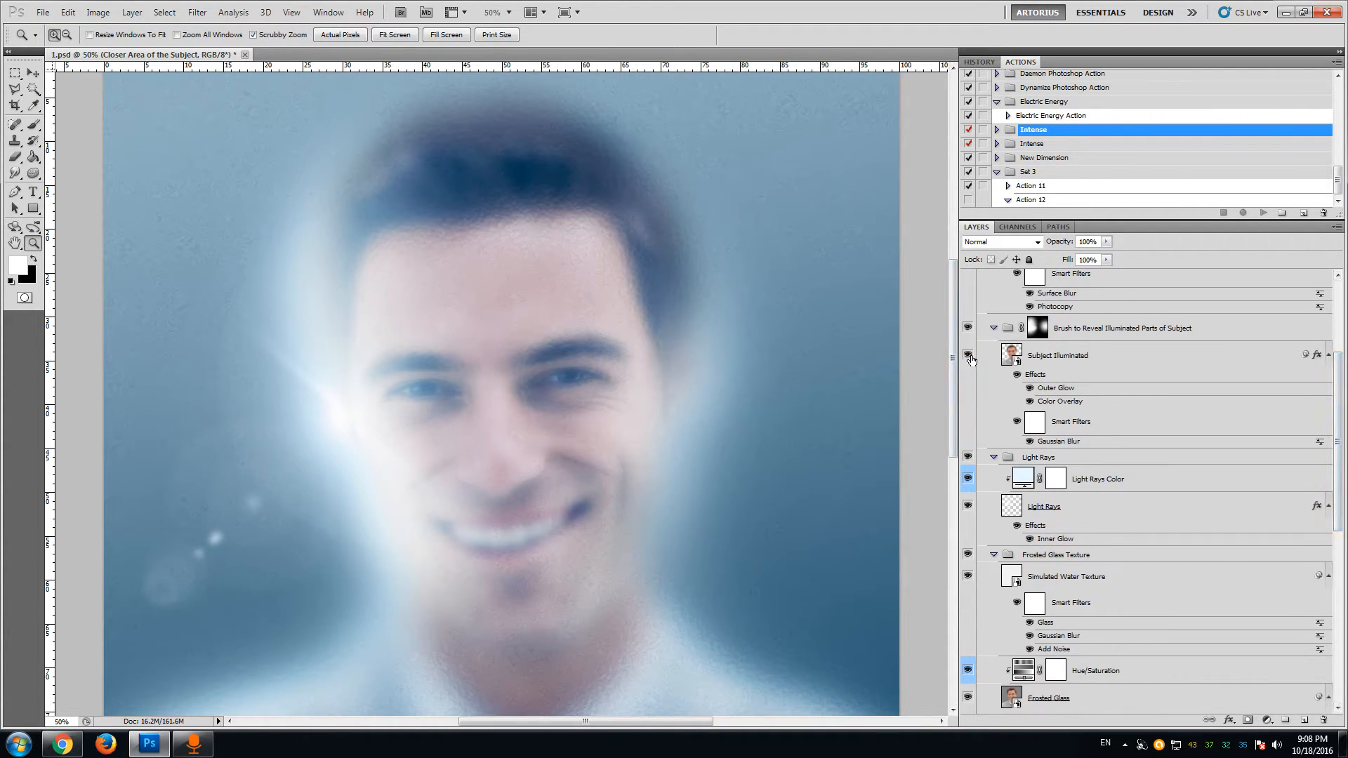
drag(1341, 412, 1334, 343)
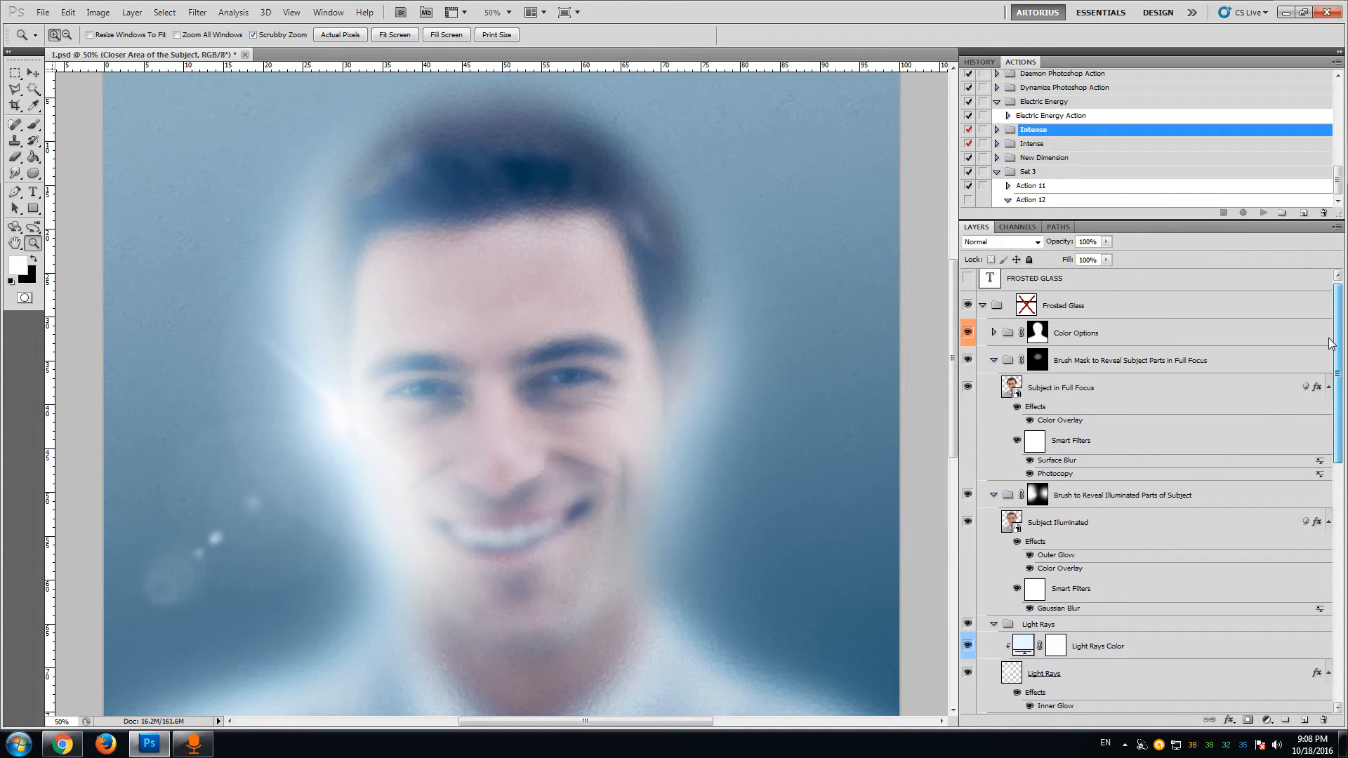
click(1036, 365)
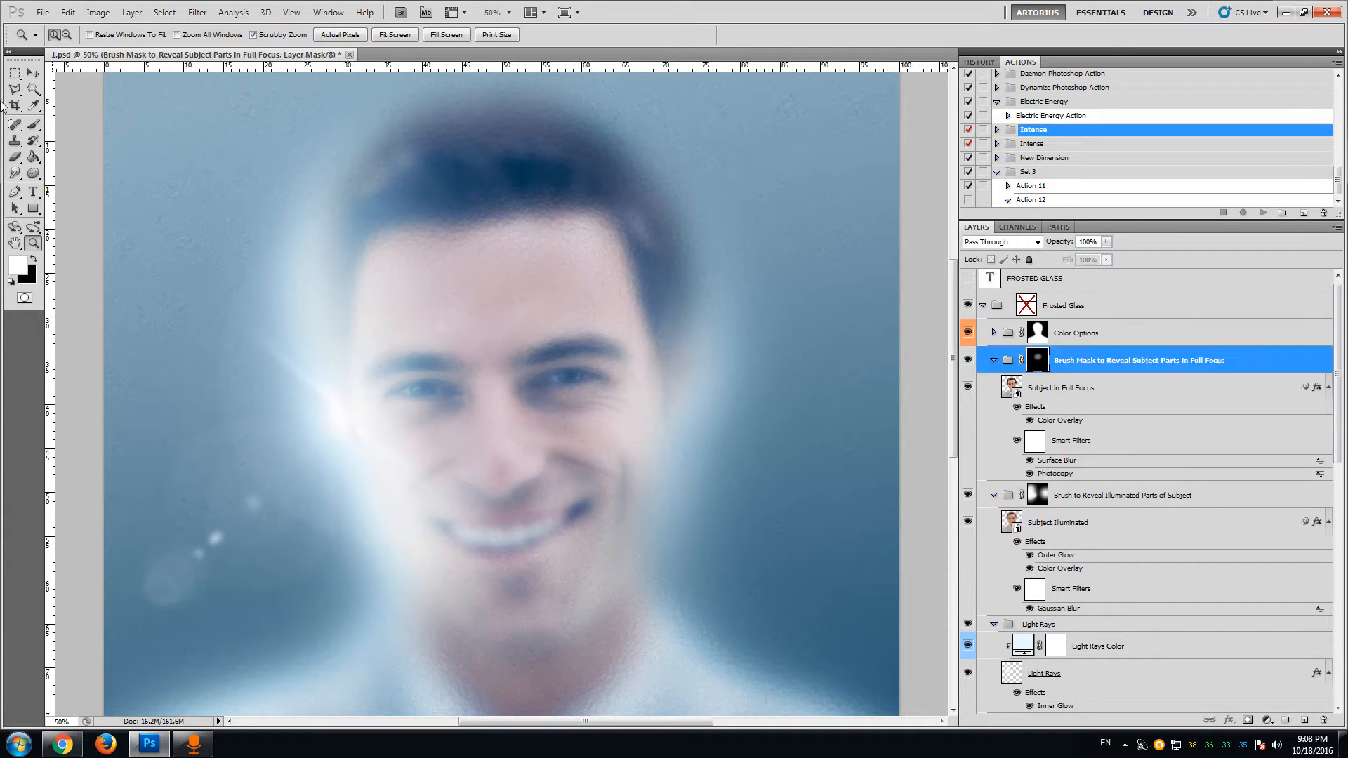
click(33, 124)
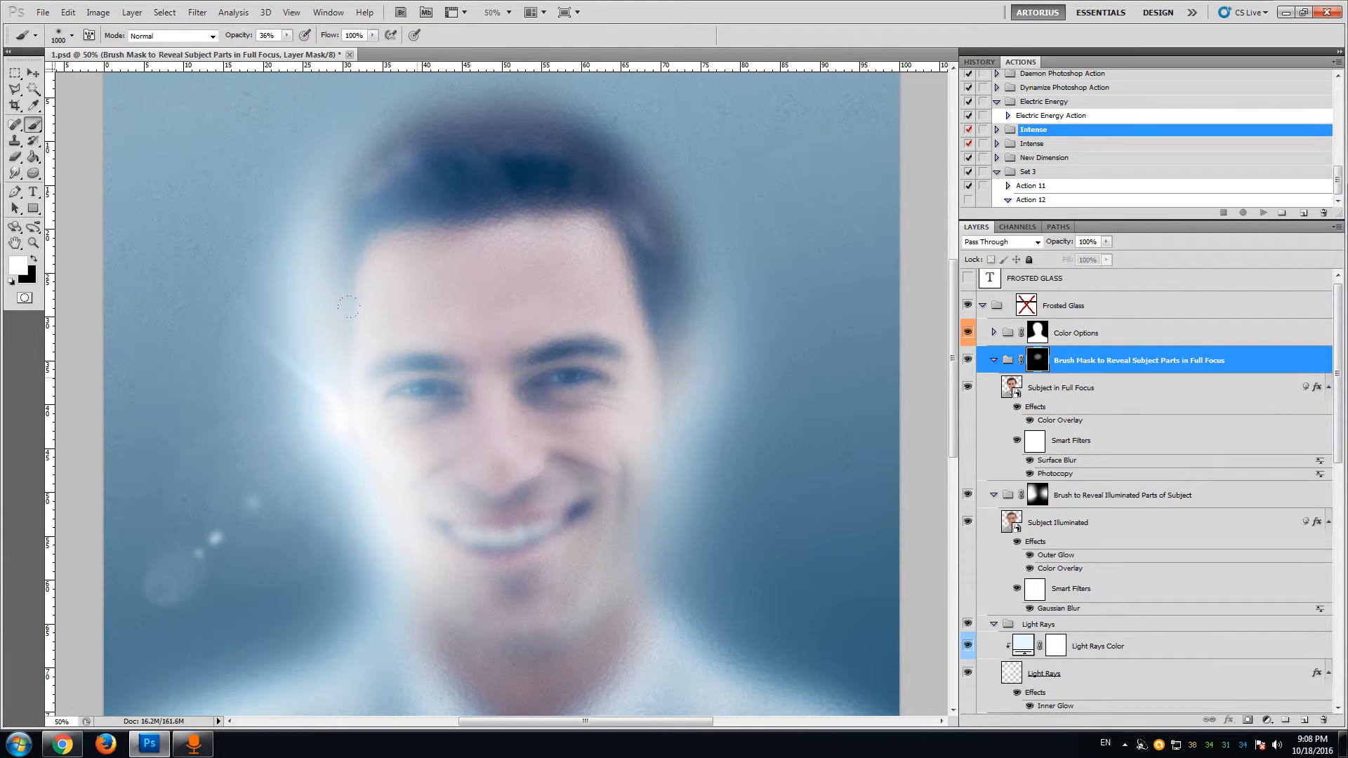
drag(349, 307, 491, 295)
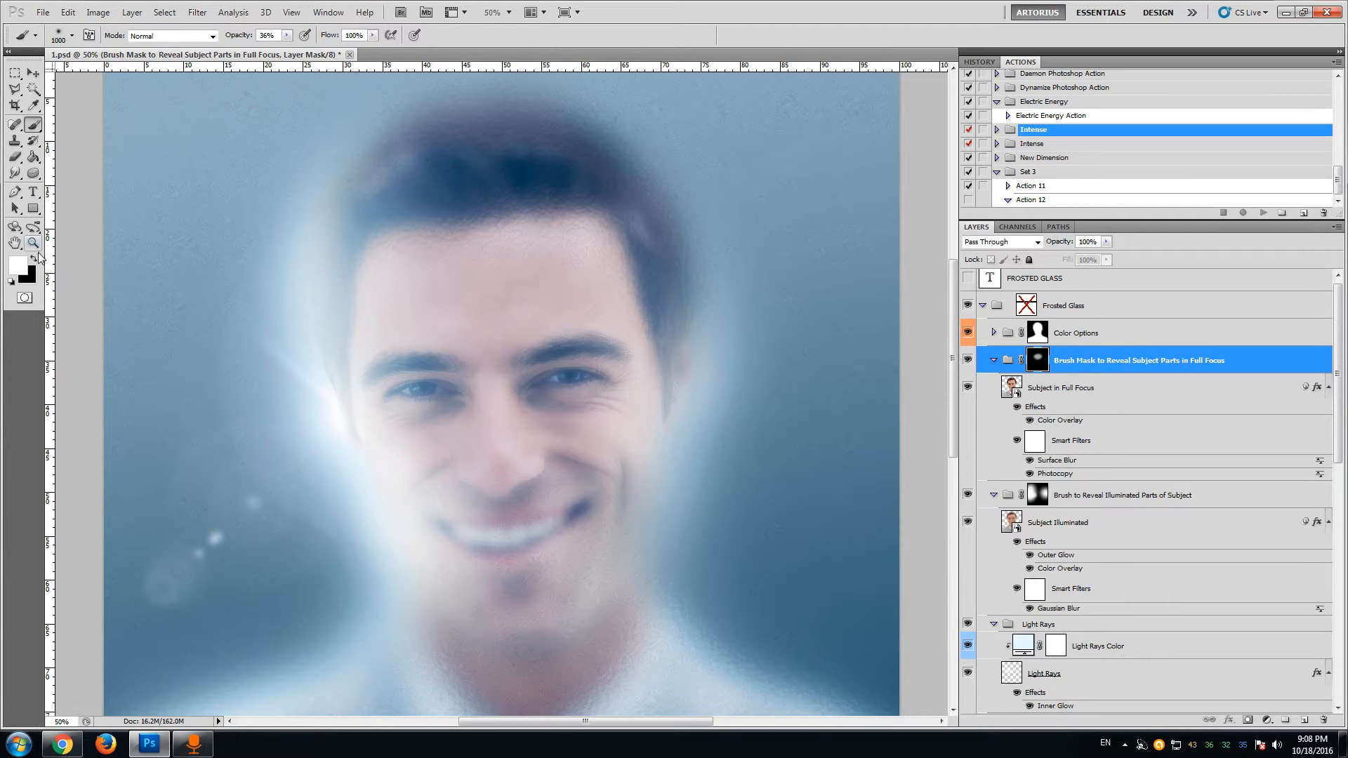
- Paint black over the eyes and forehead on the full-focus mask to blur them again
click(34, 258)
drag(327, 323, 531, 301)
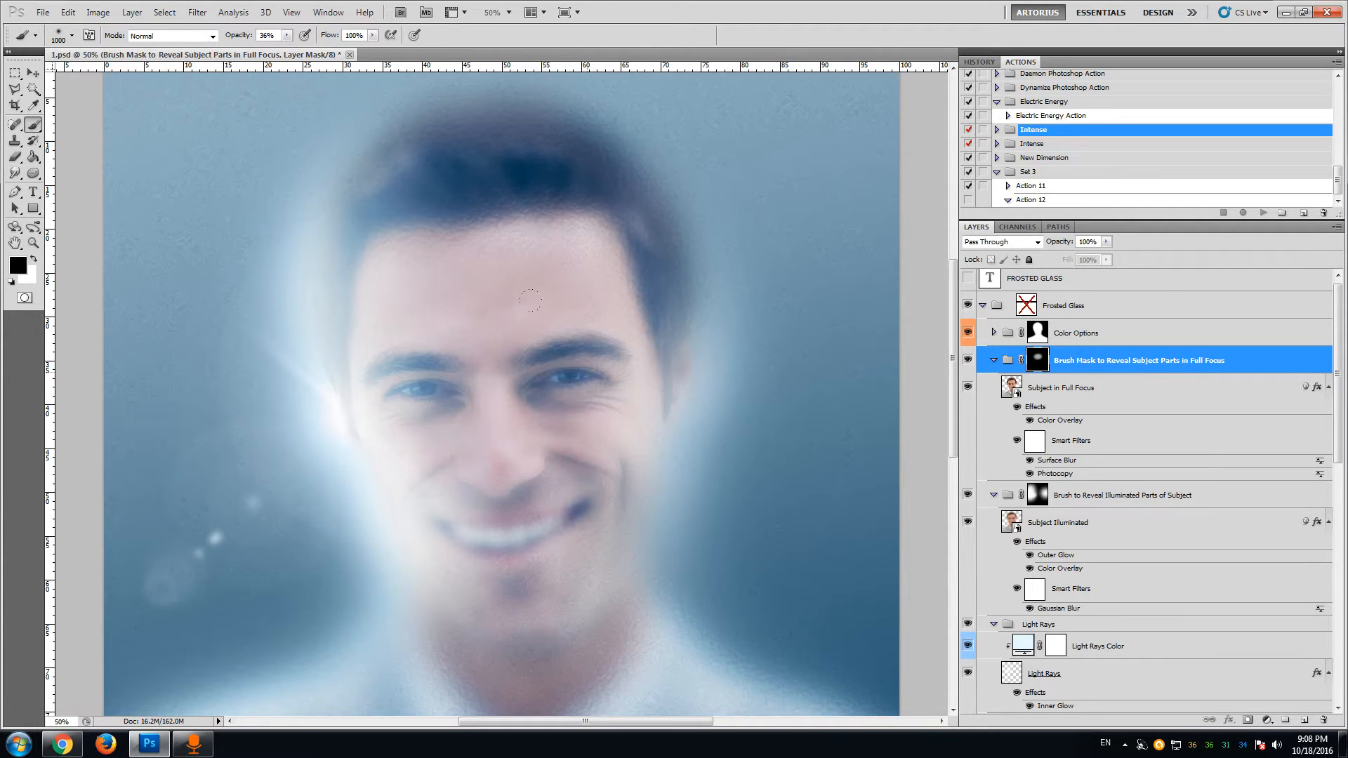
drag(293, 320, 526, 305)
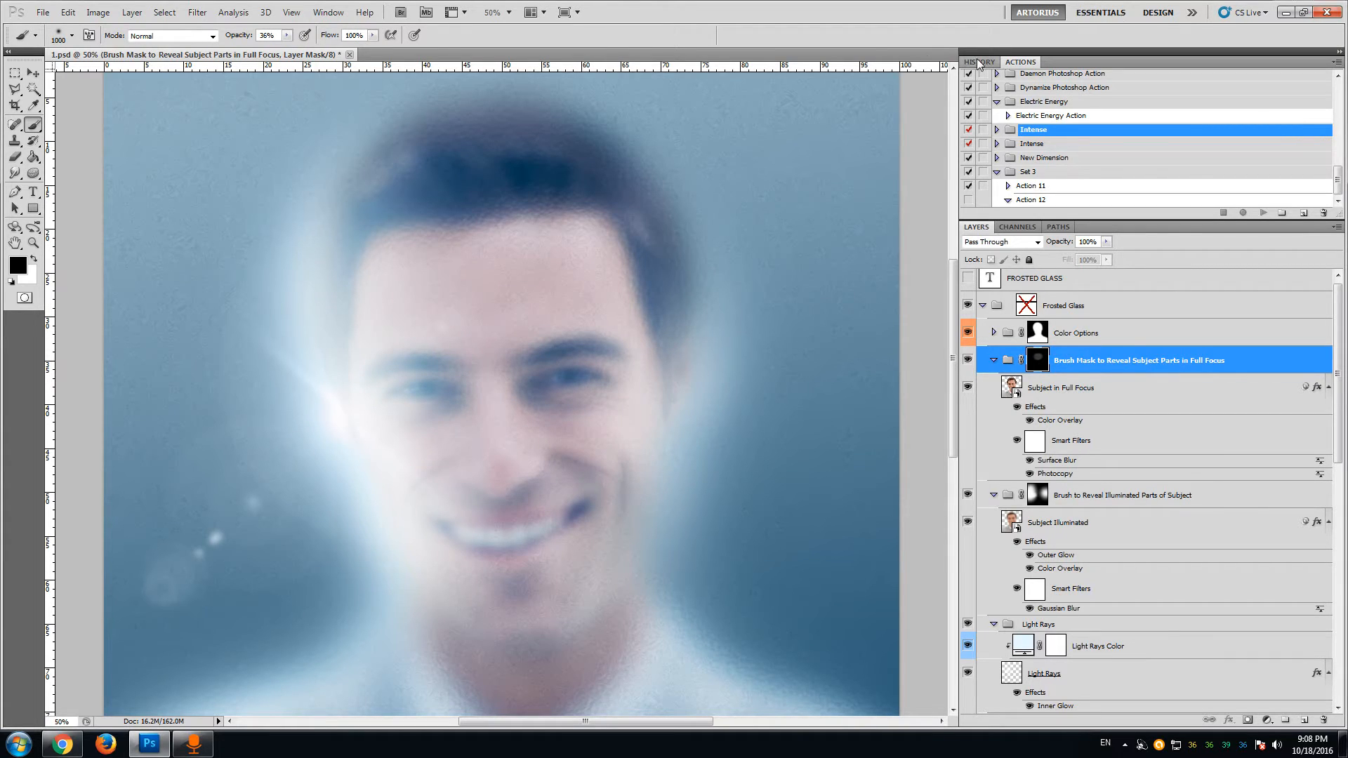
- Paint white over the eye area on the full-focus mask to bring back its sharp detail
click(33, 258)
drag(393, 379, 449, 415)
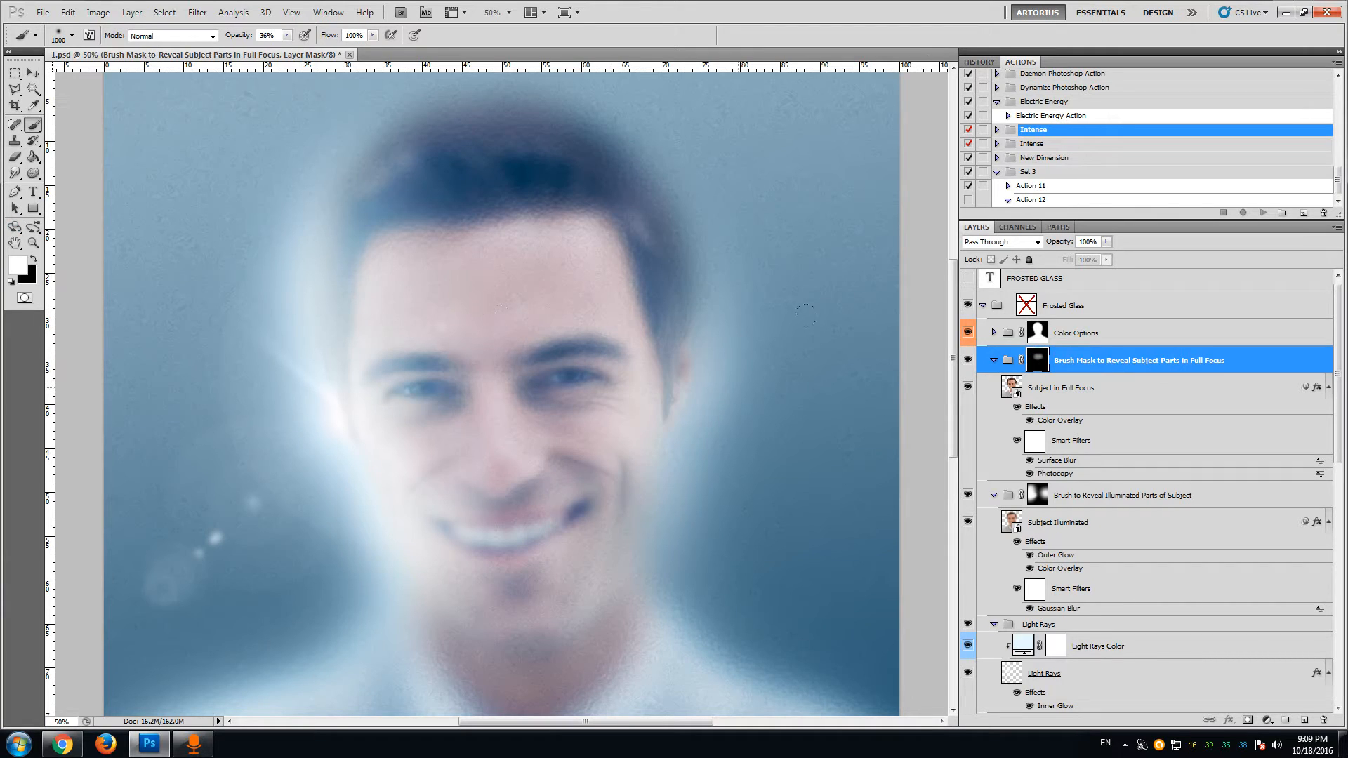
mouse_move(954, 312)
mouse_down()
mouse_move(946, 284)
mouse_move(942, 313)
mouse_up()
- Compare the portrait with and without light rays by hiding and reshowing the Light Rays group
drag(1341, 423, 1339, 457)
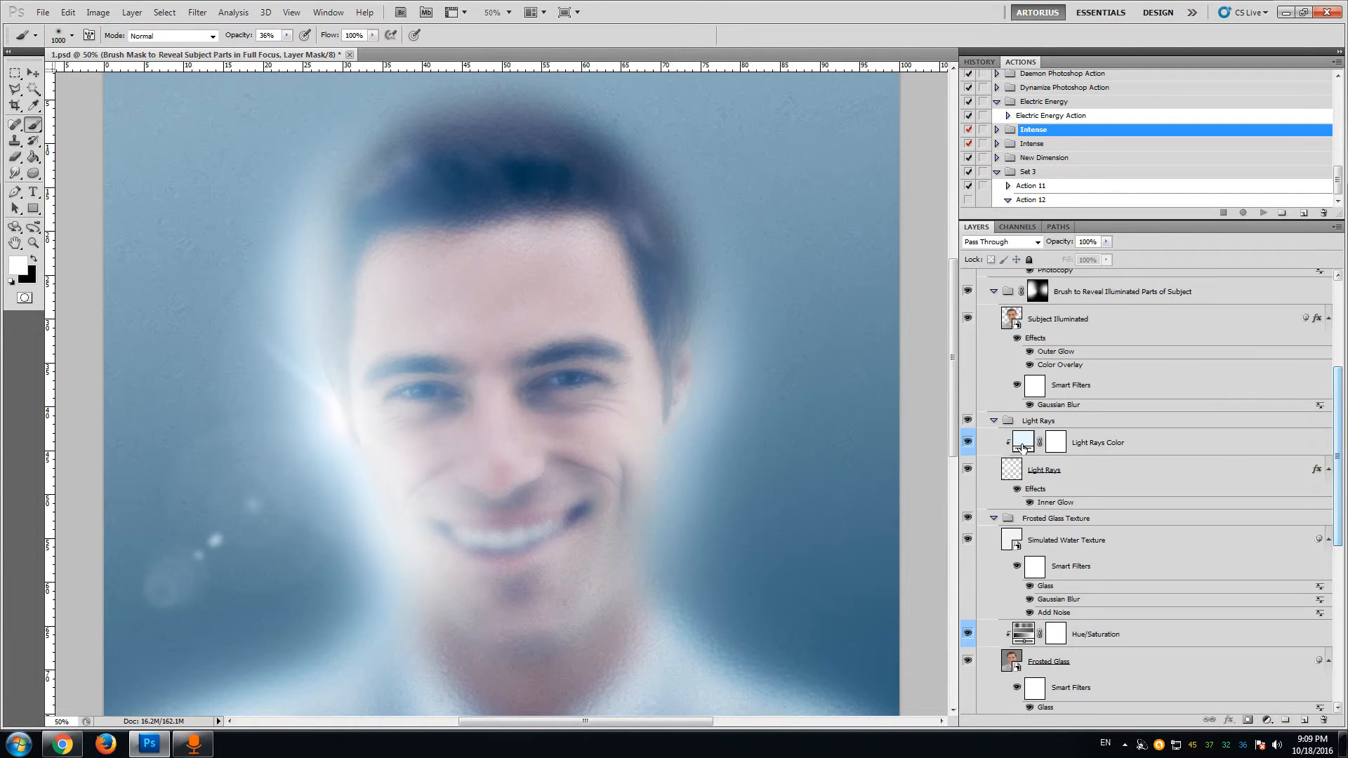
click(967, 421)
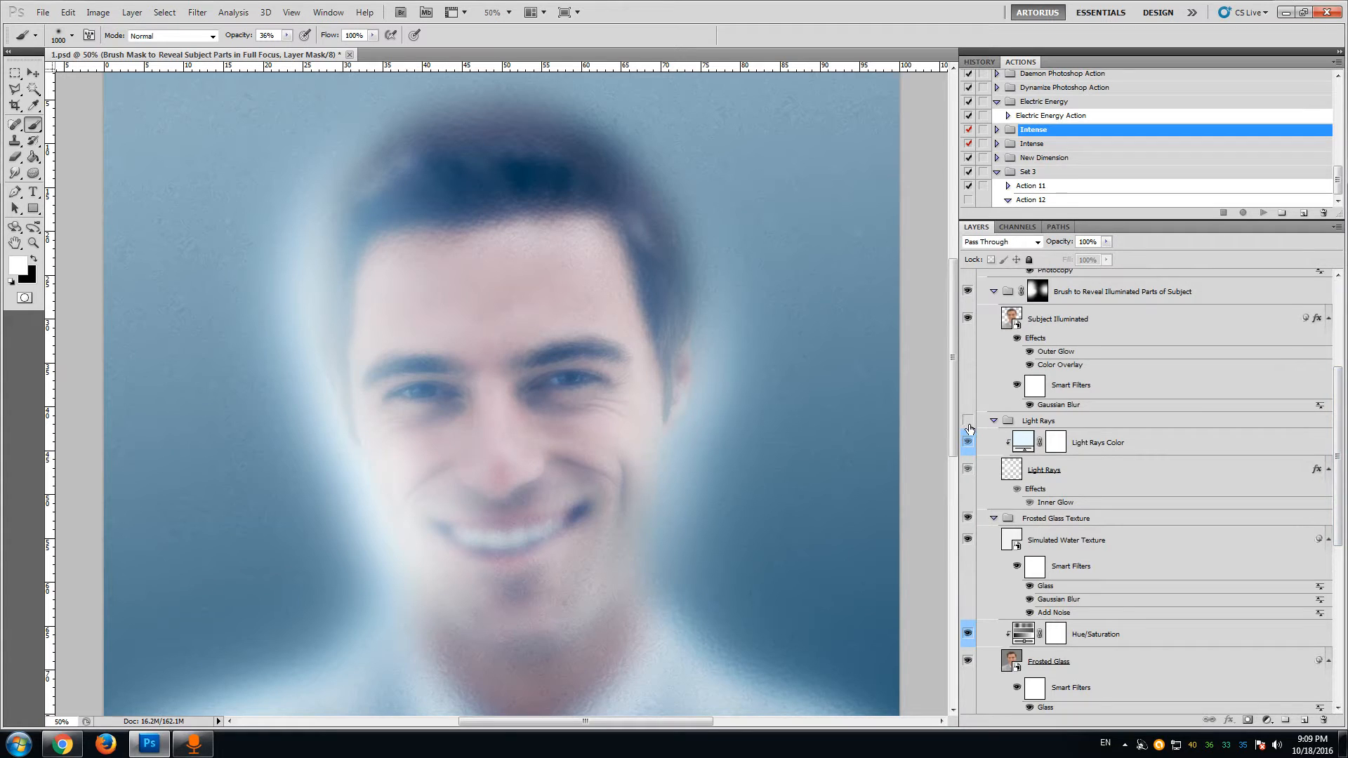
click(968, 422)
- Examine the frosted glass texture up close around the lower face, neck and shirt collar
drag(950, 385, 944, 432)
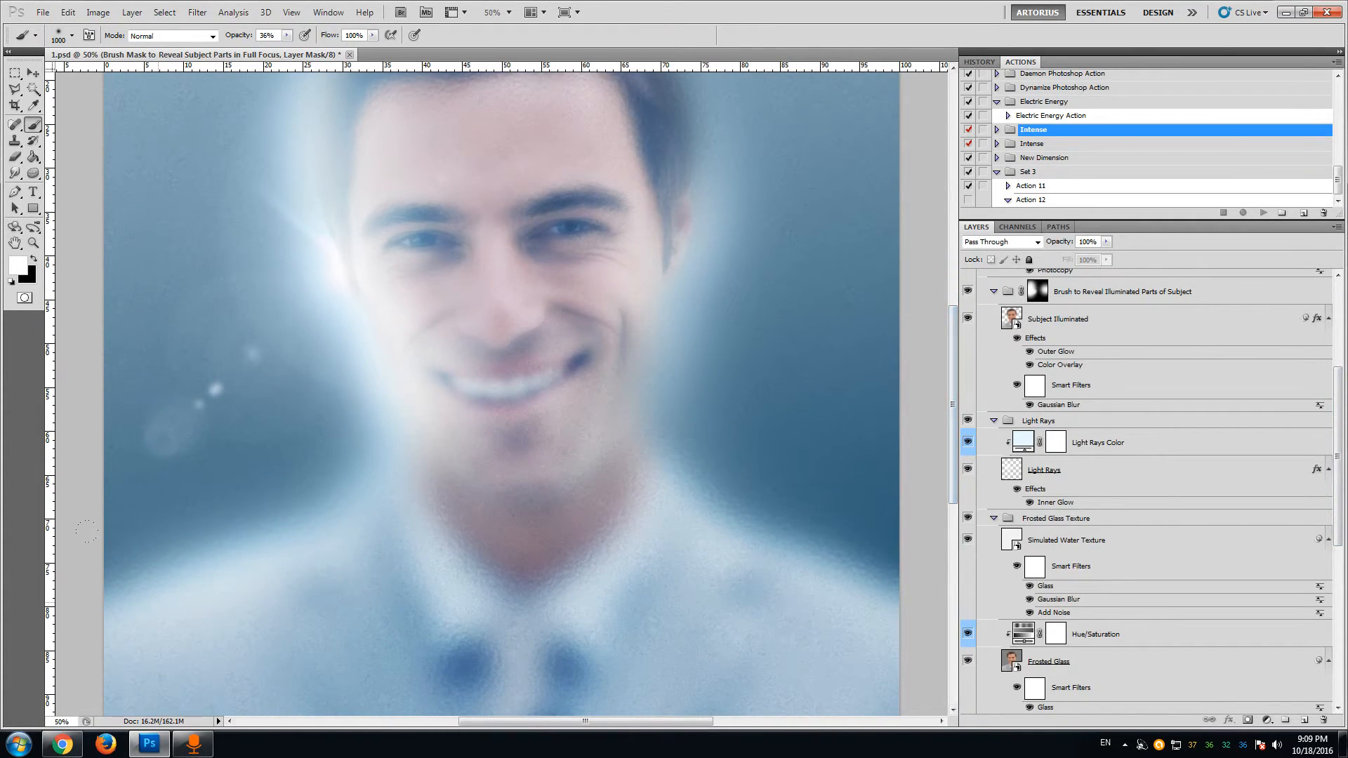
click(33, 73)
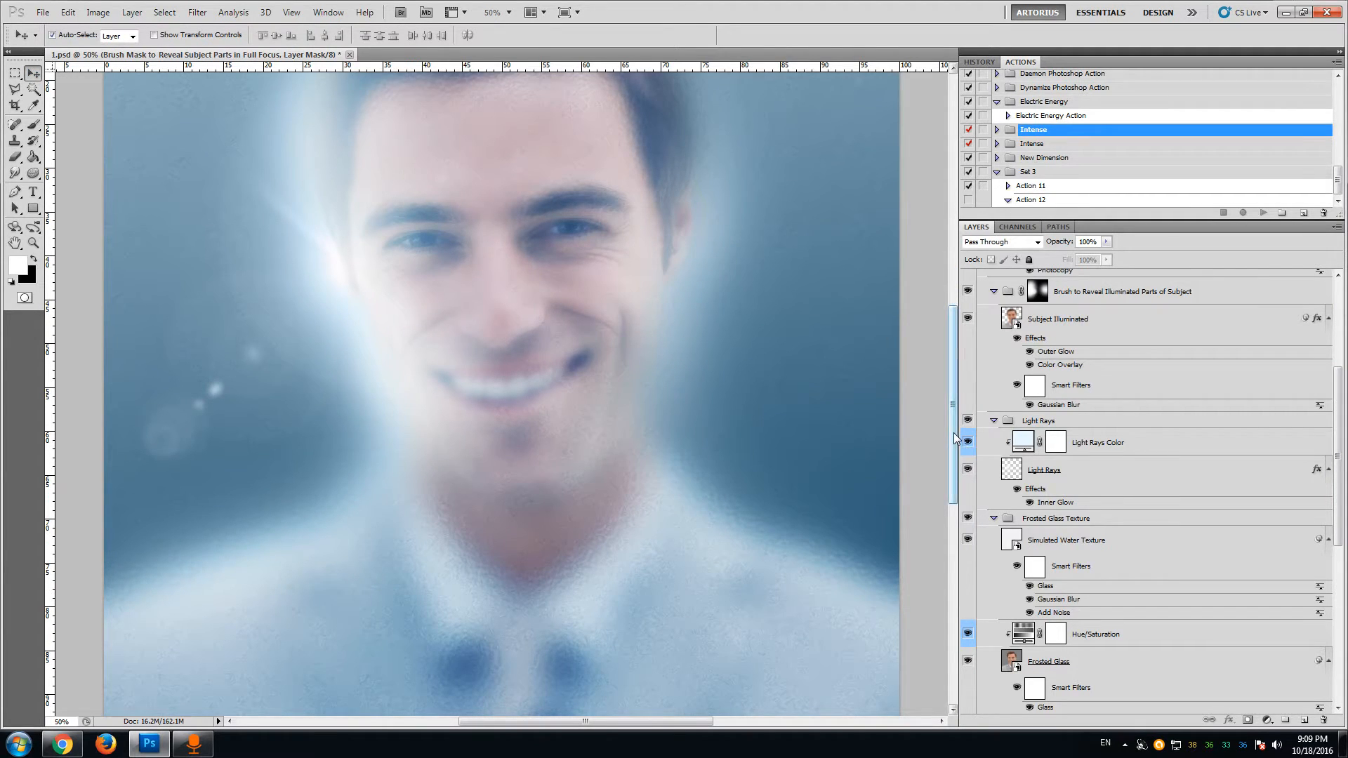
drag(955, 441, 955, 450)
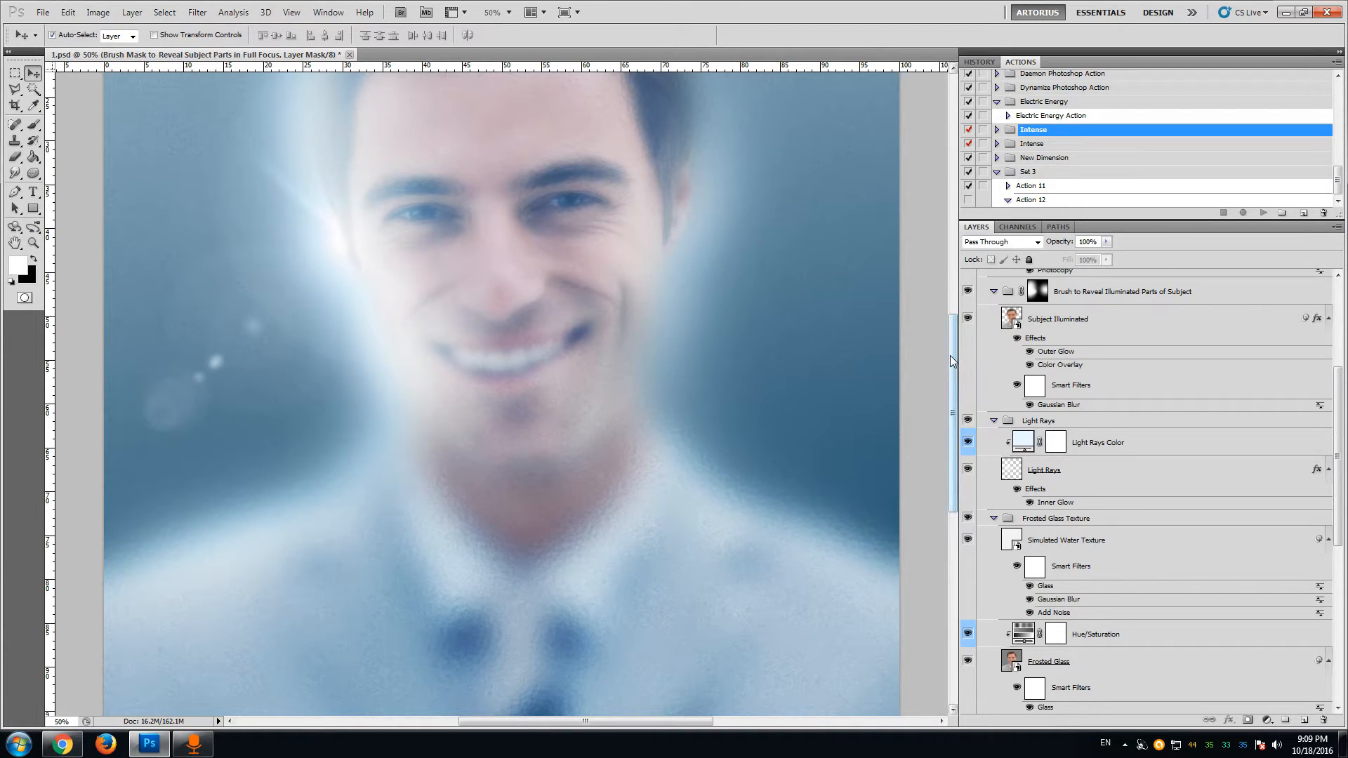
click(33, 243)
click(533, 492)
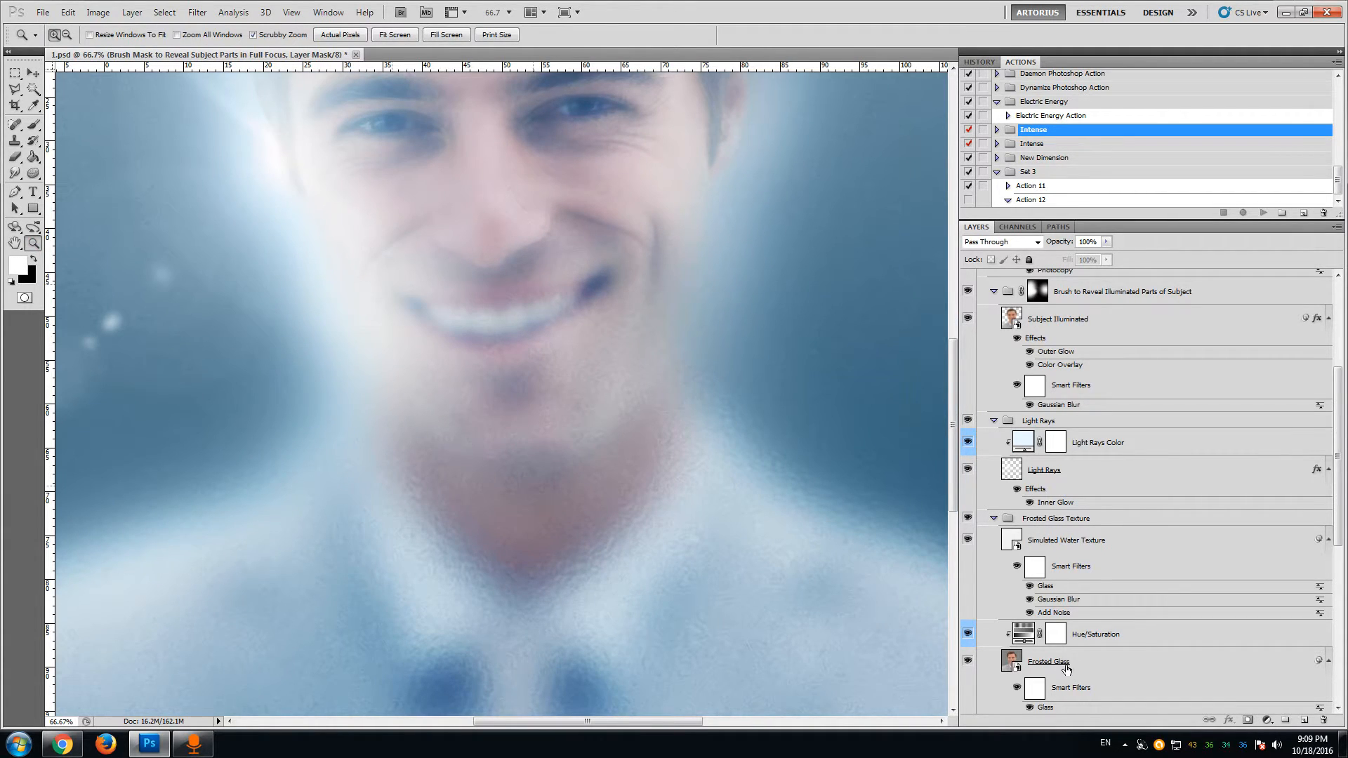
- Collapse the Frosted Glass group and view the whole face at 50% zoom
drag(1340, 526, 1347, 441)
click(984, 316)
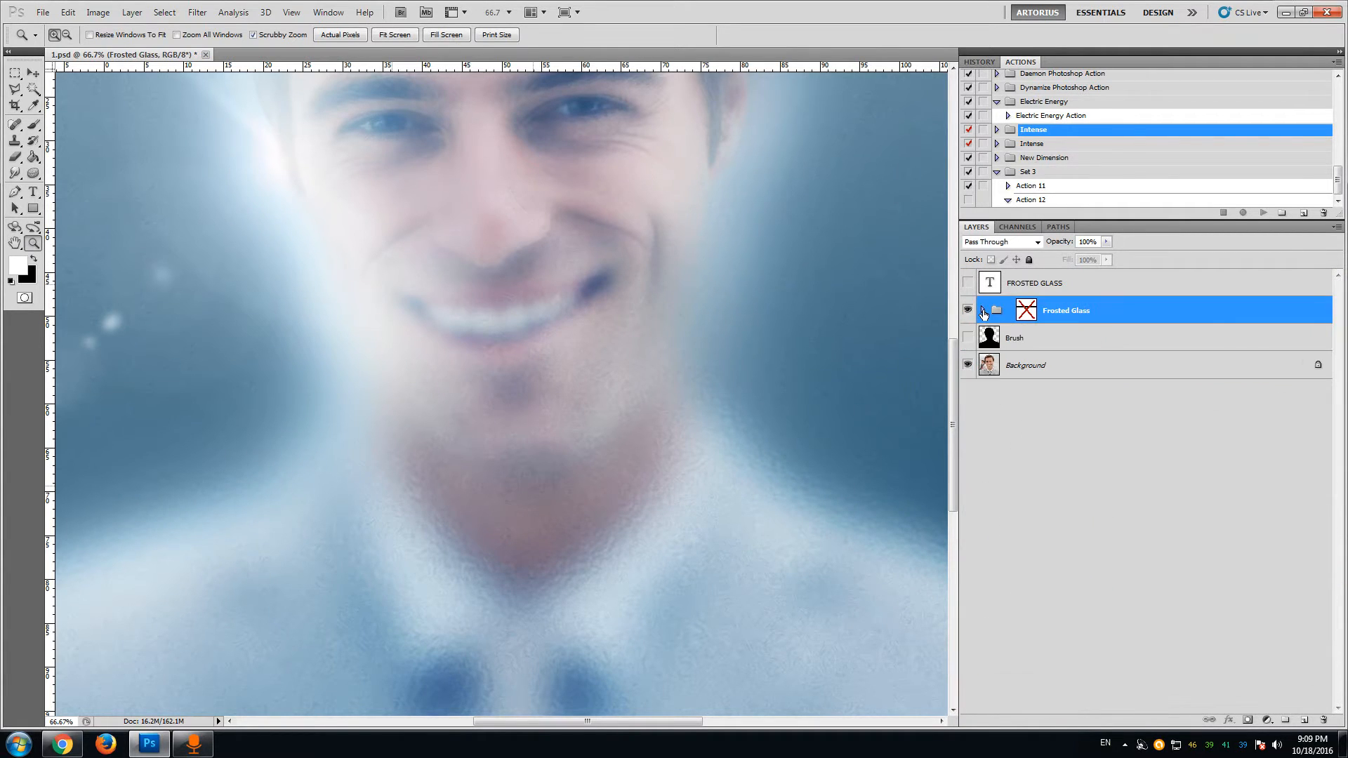
drag(954, 363, 954, 304)
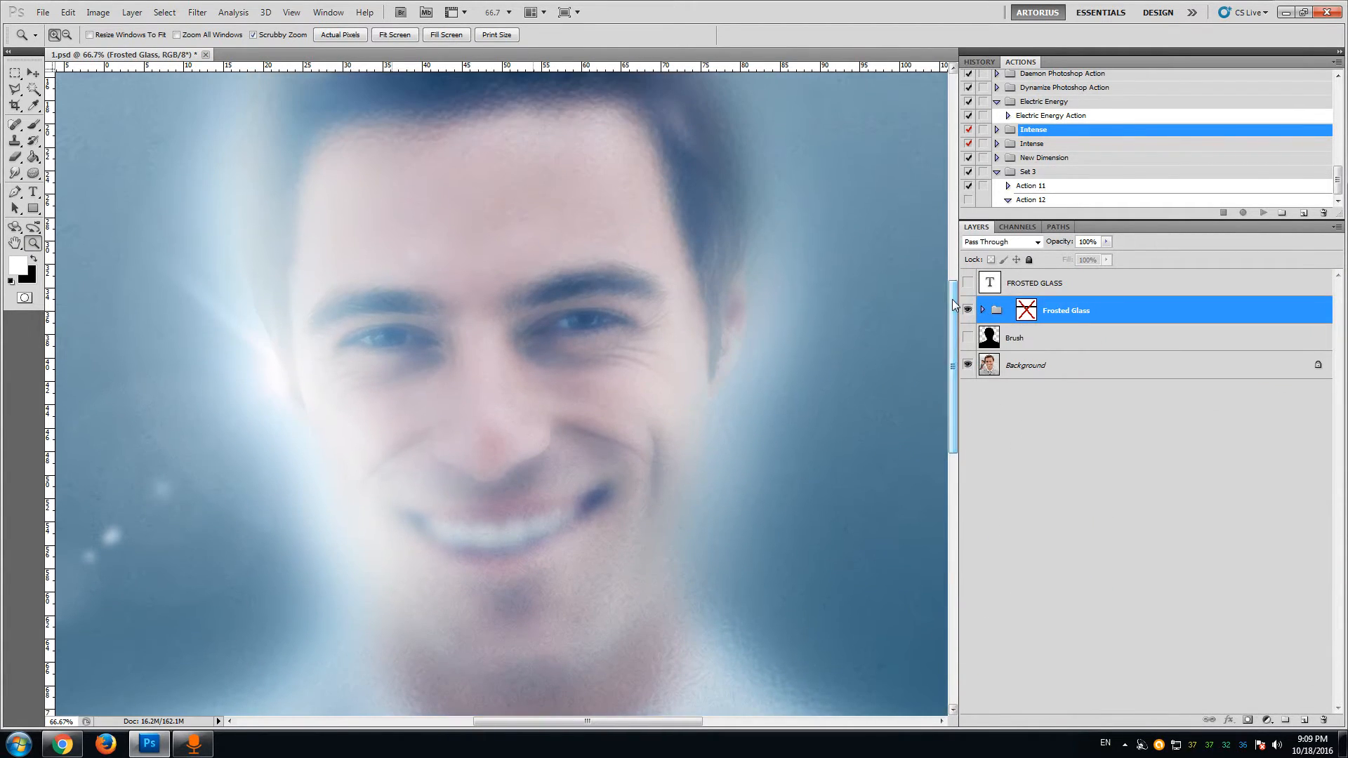
alt+click(526, 294)
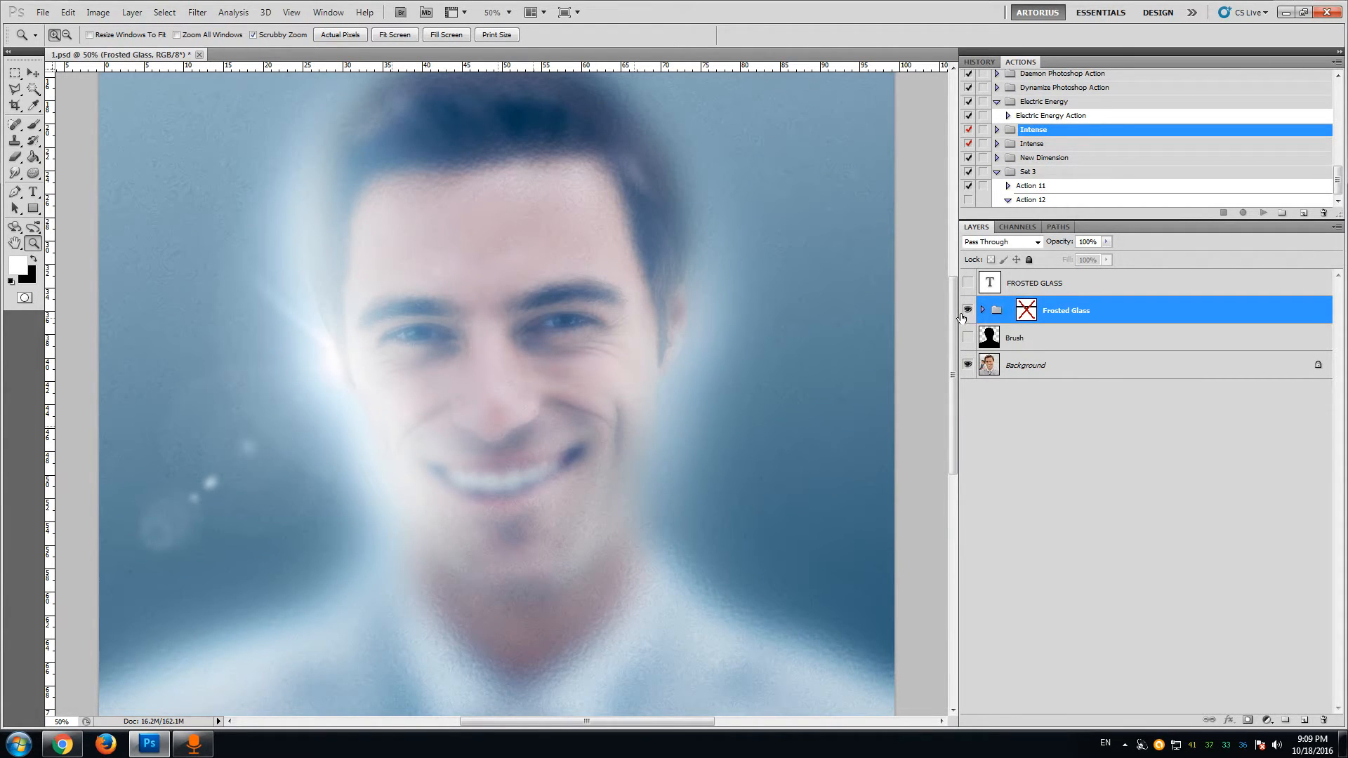
drag(954, 328, 951, 314)
- Delete the FROSTED GLASS text layer, the Frosted Glass group and the Brush layer, keeping only the Background
click(1038, 294)
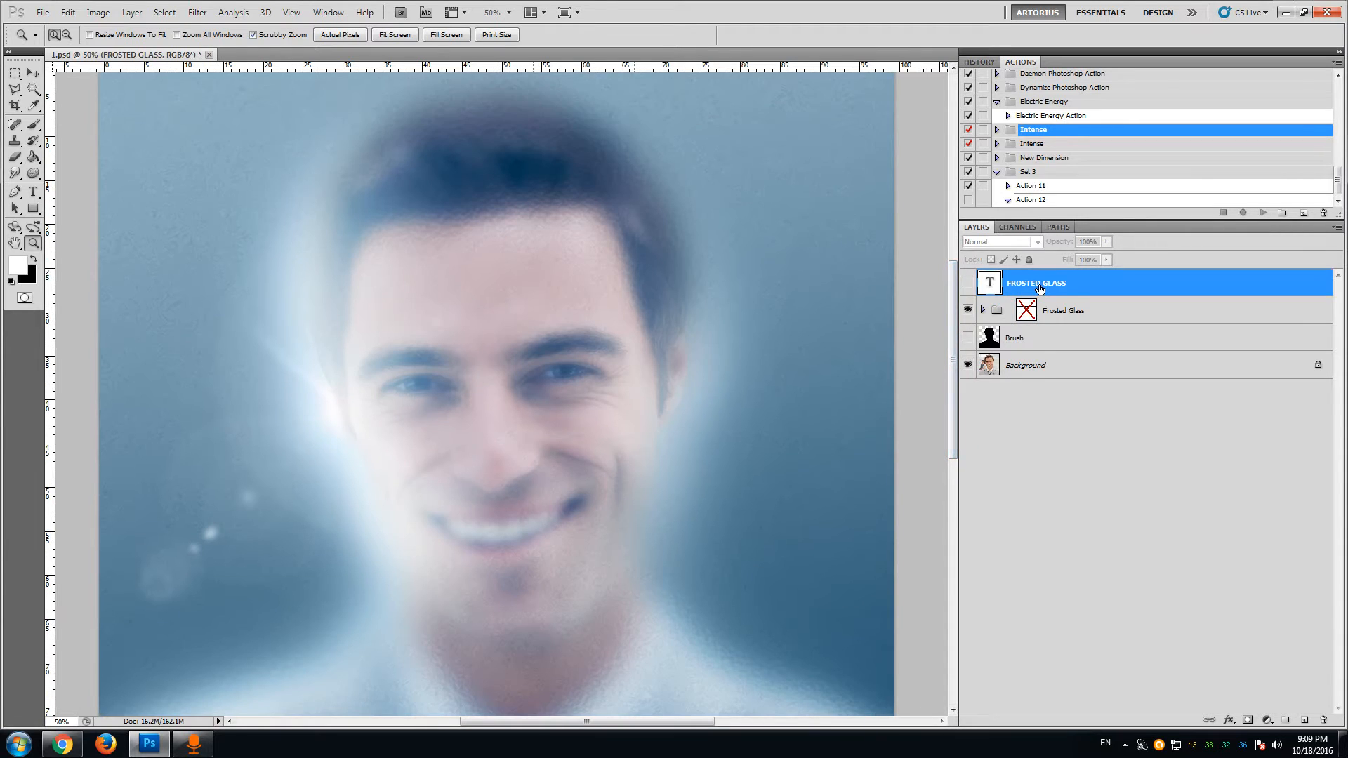
key(Delete)
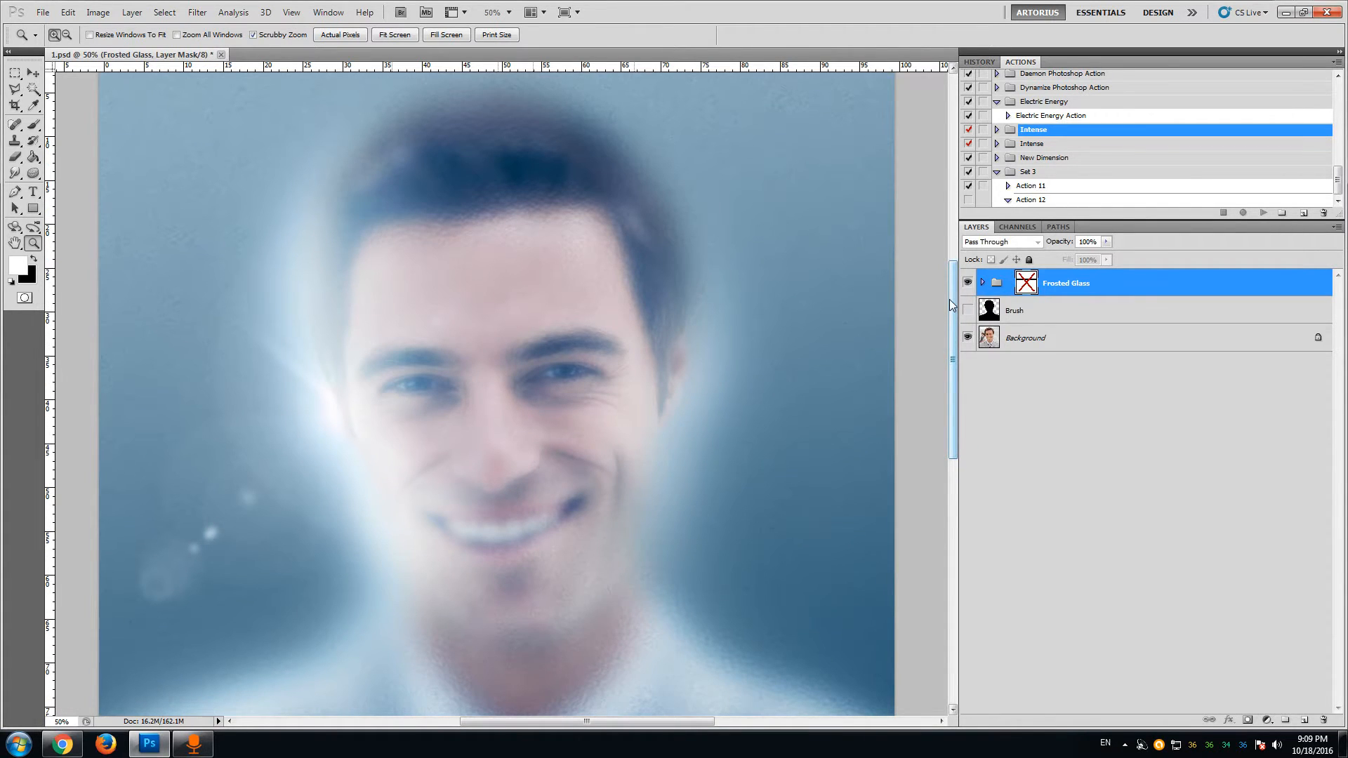
key(Delete)
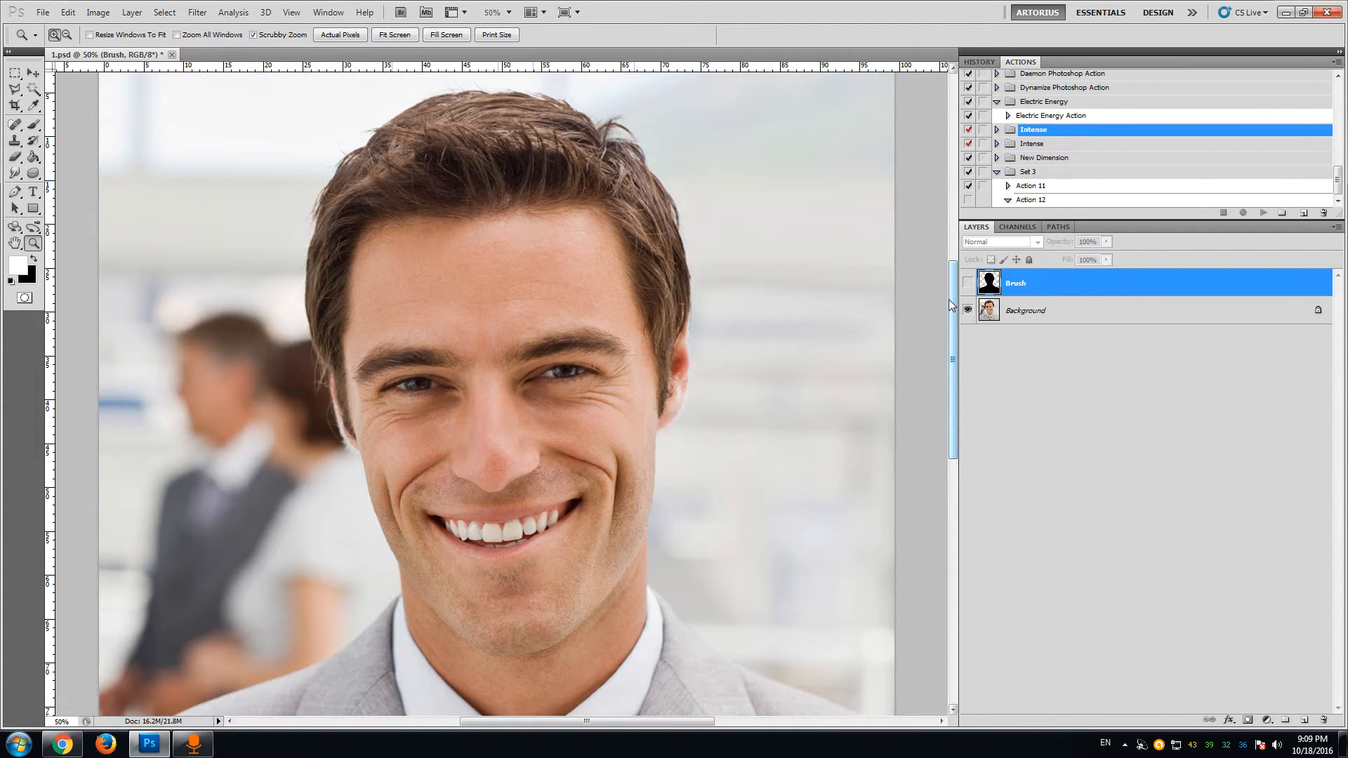
key(Delete)
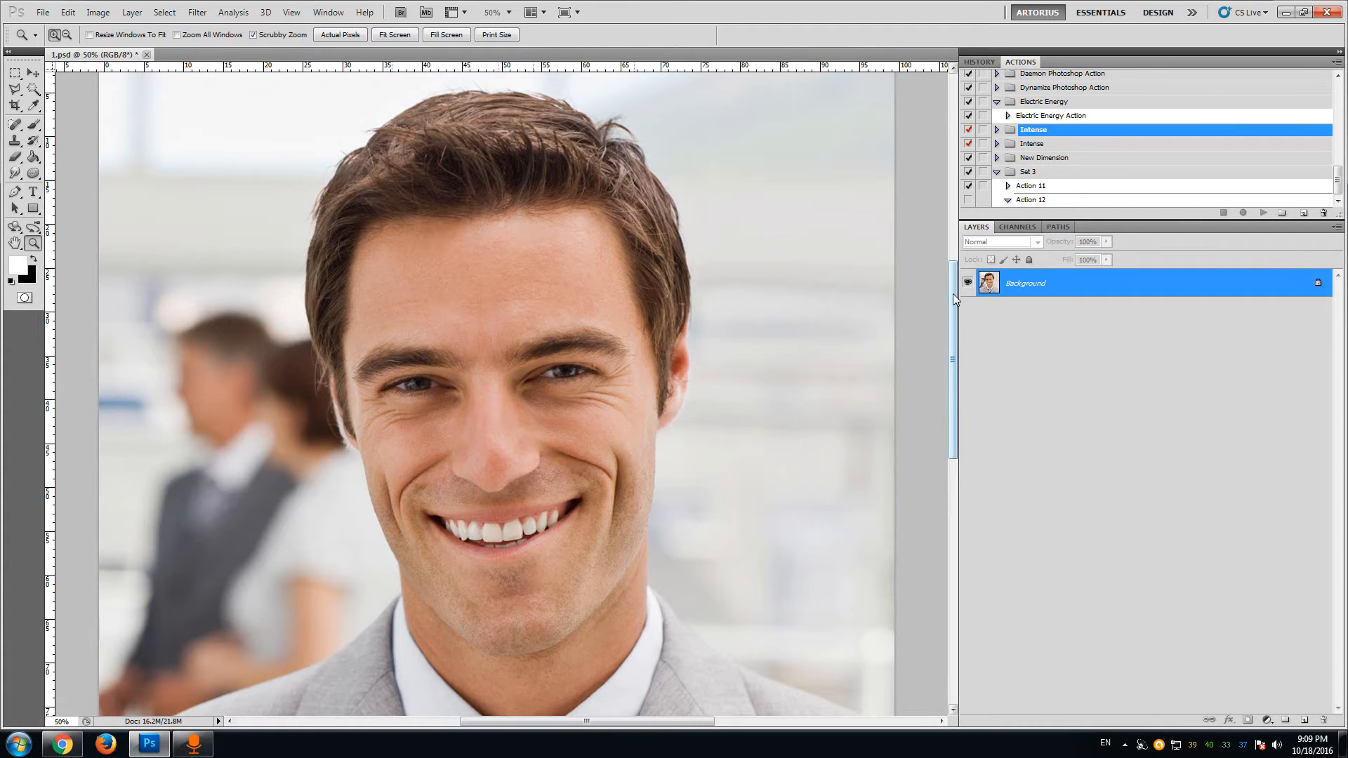
- Check the photo's pixel dimensions and resolution in the Image Size settings, then accept them
mouse_move(954, 294)
mouse_down()
mouse_move(951, 376)
mouse_move(954, 294)
mouse_up()
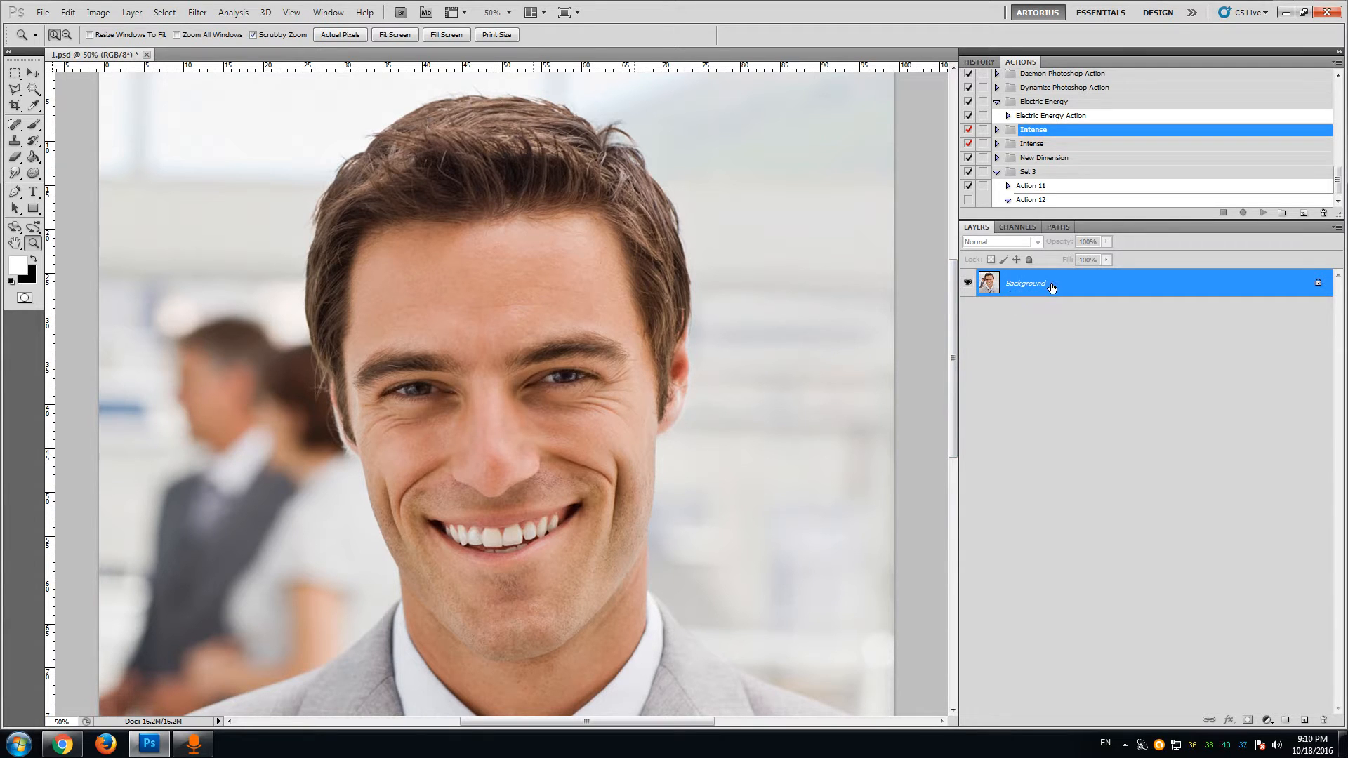
mouse_move(954, 288)
mouse_down()
mouse_move(954, 306)
mouse_move(954, 284)
mouse_up()
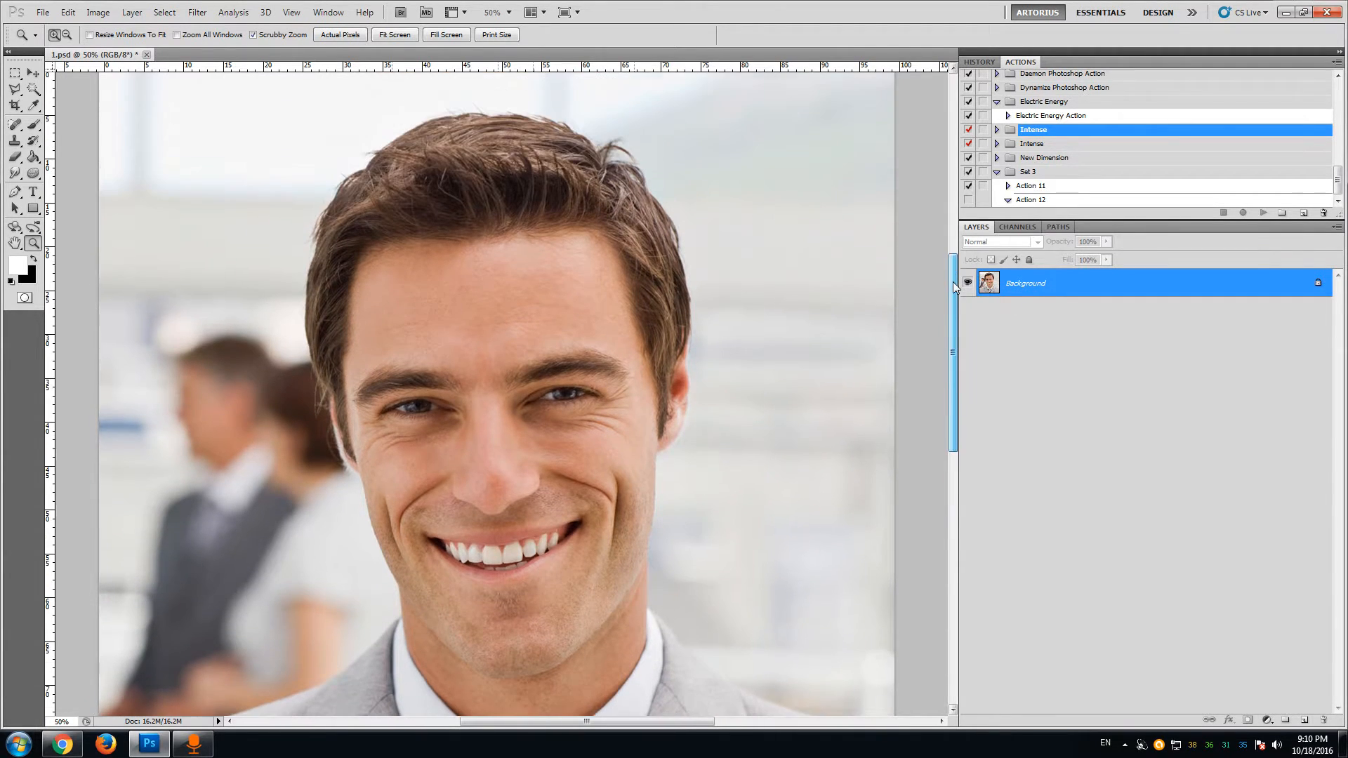
click(106, 13)
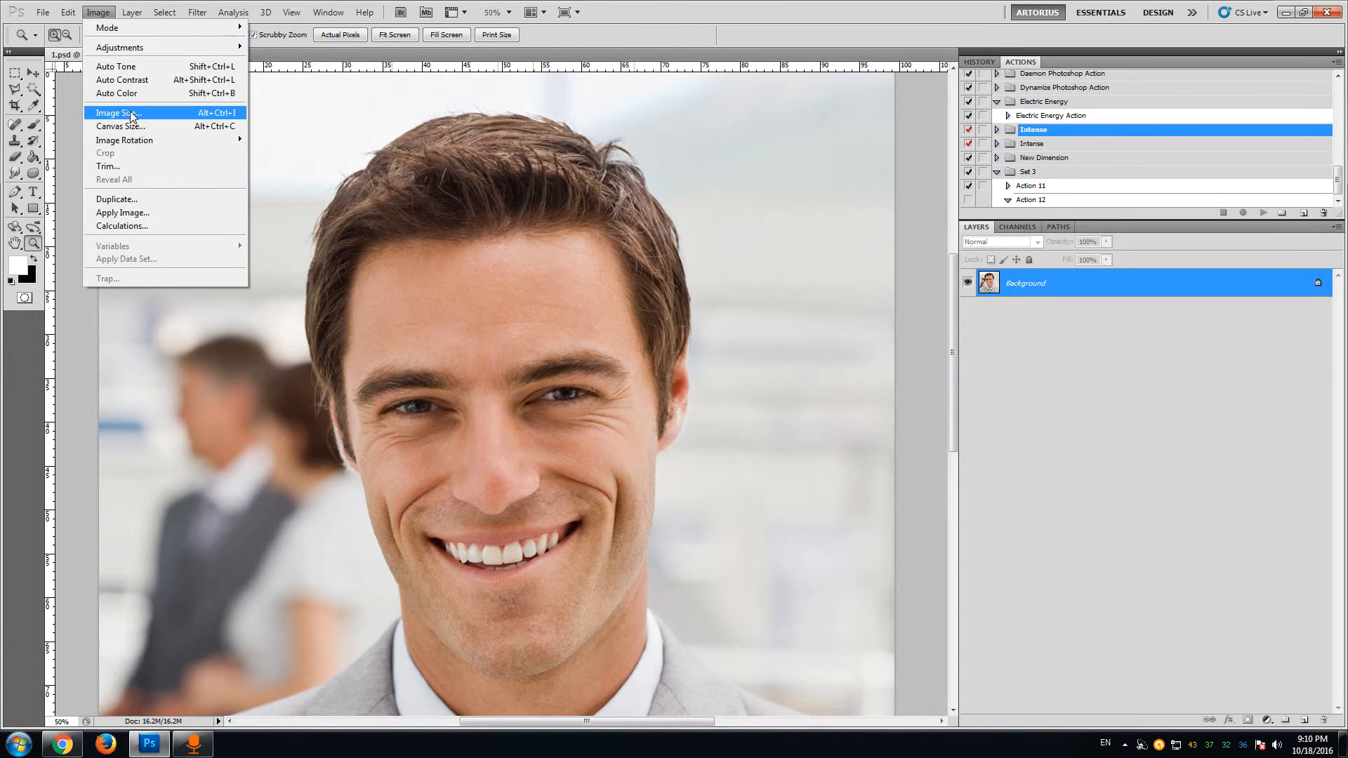
click(134, 114)
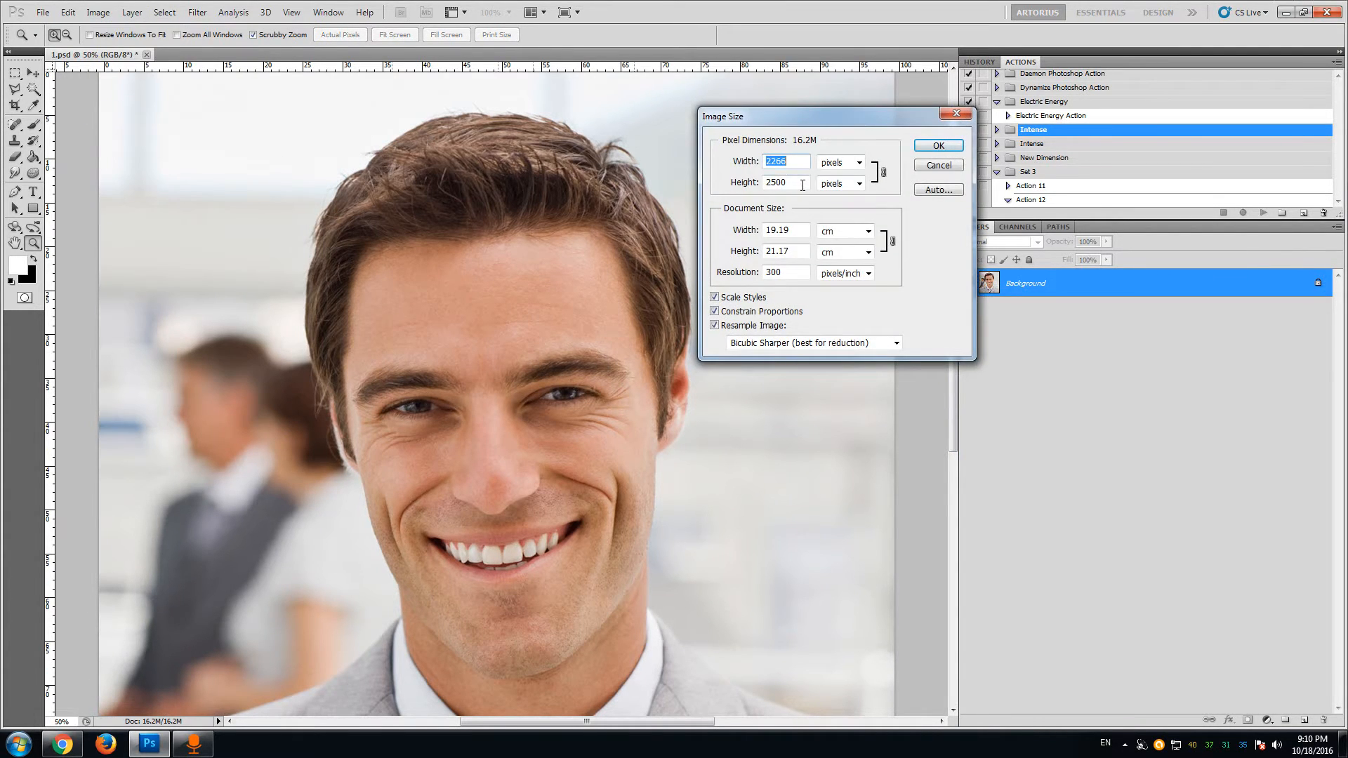
double_click(786, 184)
key(Return)
- Check which color mode and bit depth the photo uses
click(98, 12)
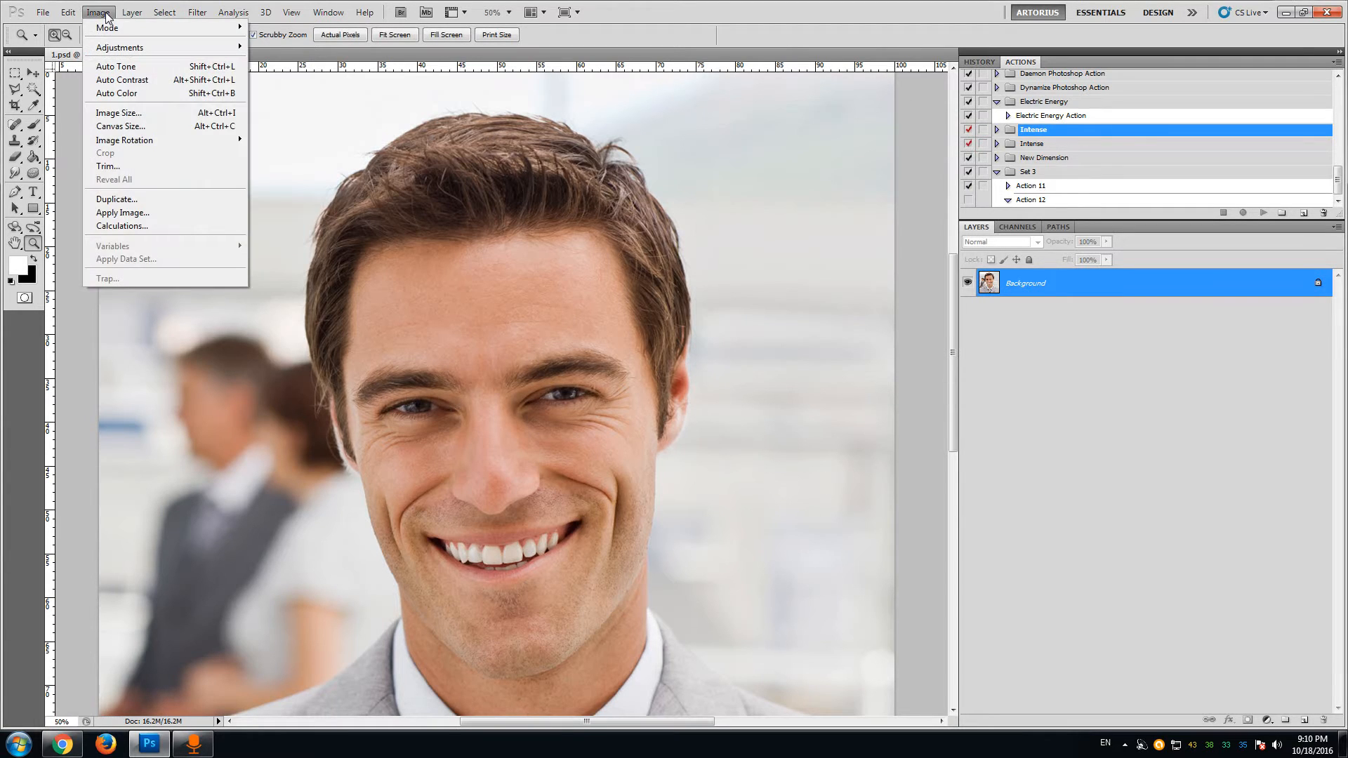
mouse_move(107, 29)
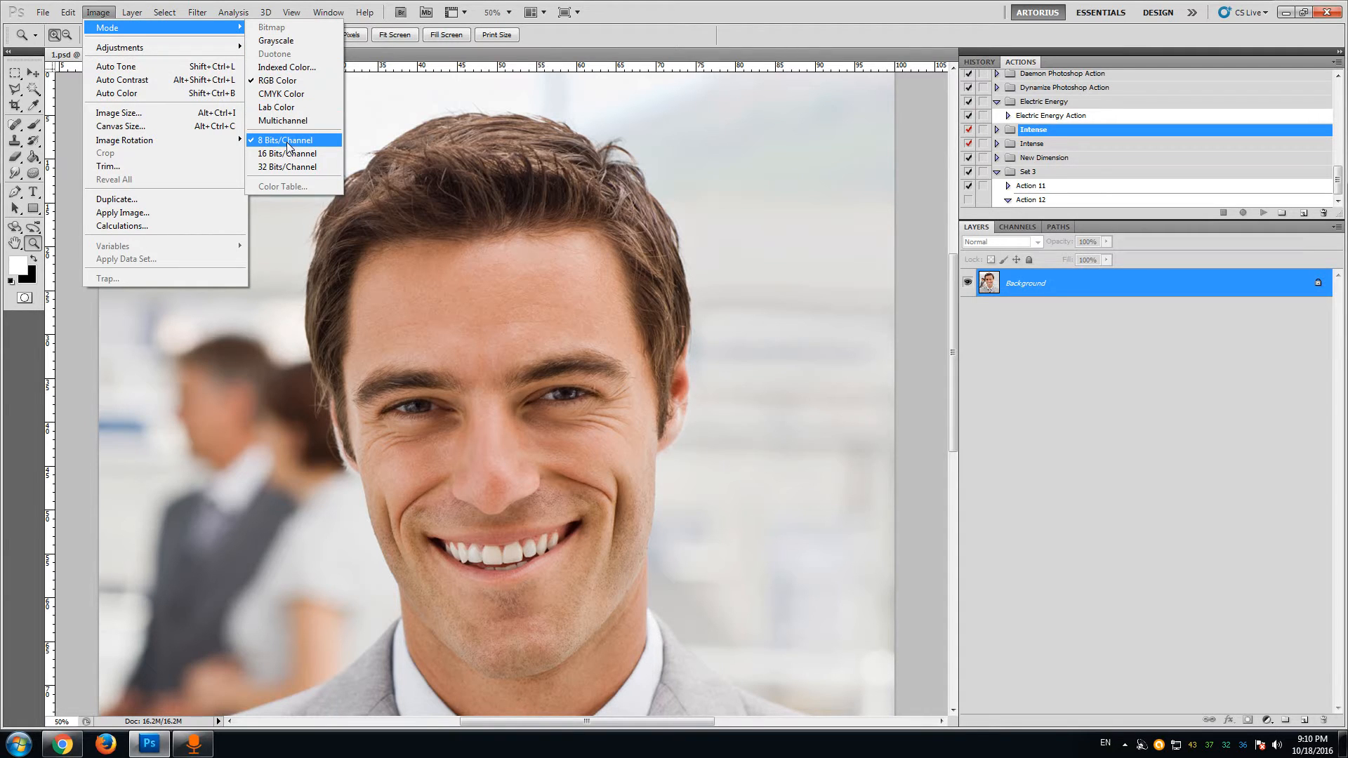
click(99, 11)
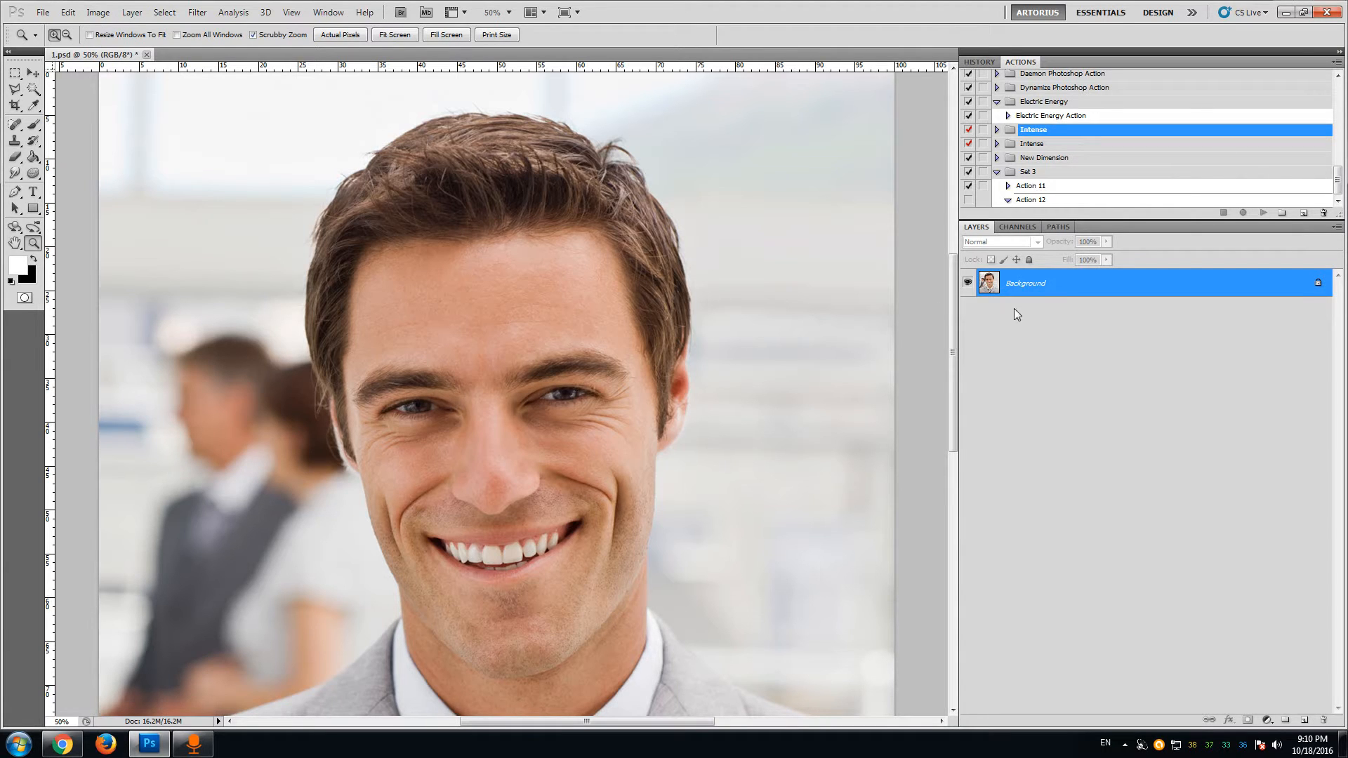
- Find the Actions entry in the list of available panels and close the list
drag(954, 300, 951, 306)
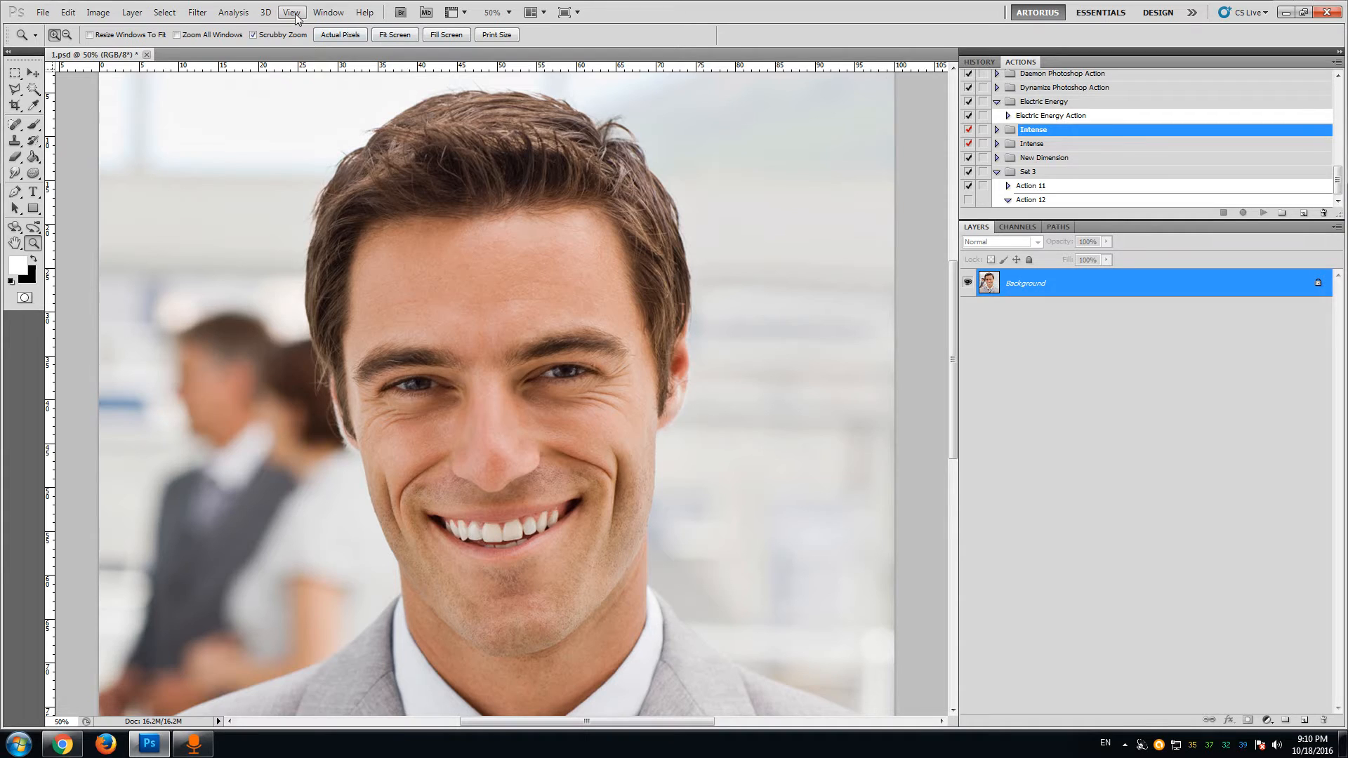
click(328, 12)
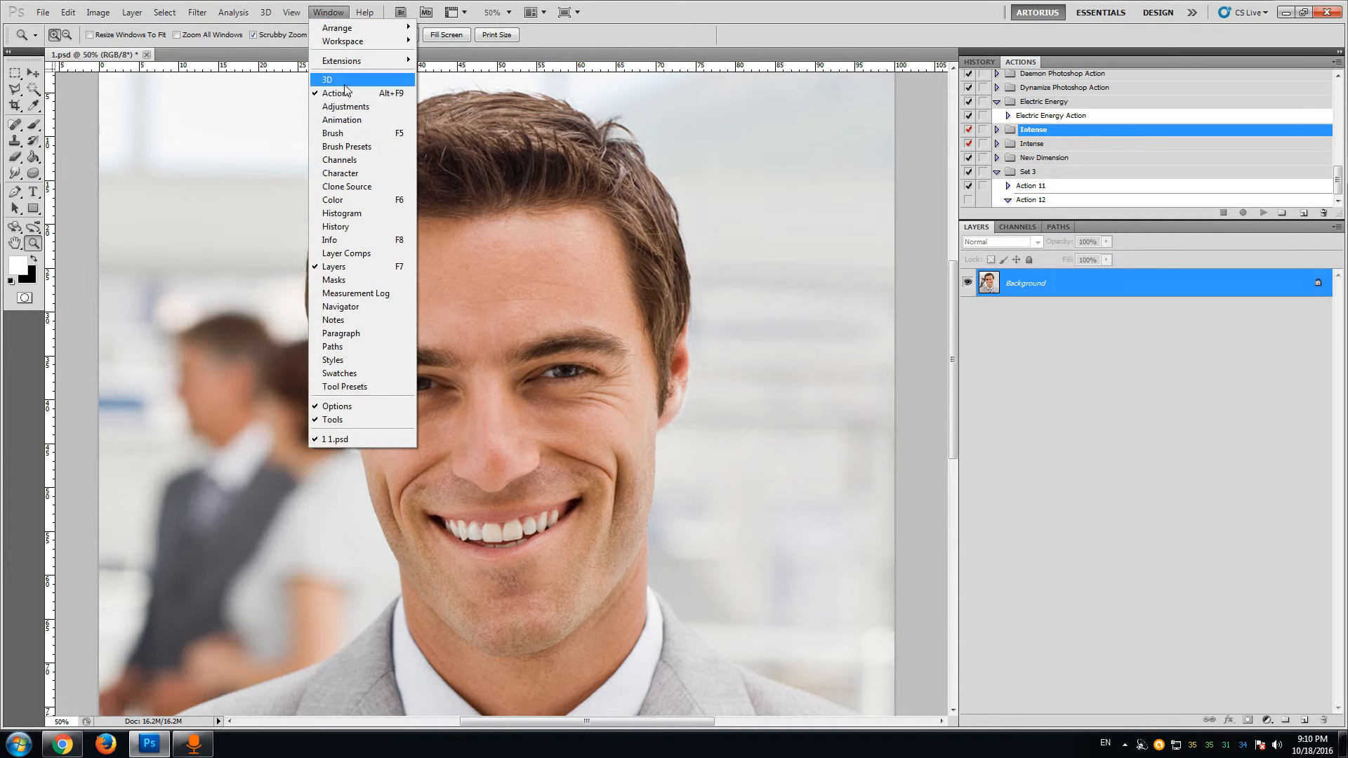
click(1071, 59)
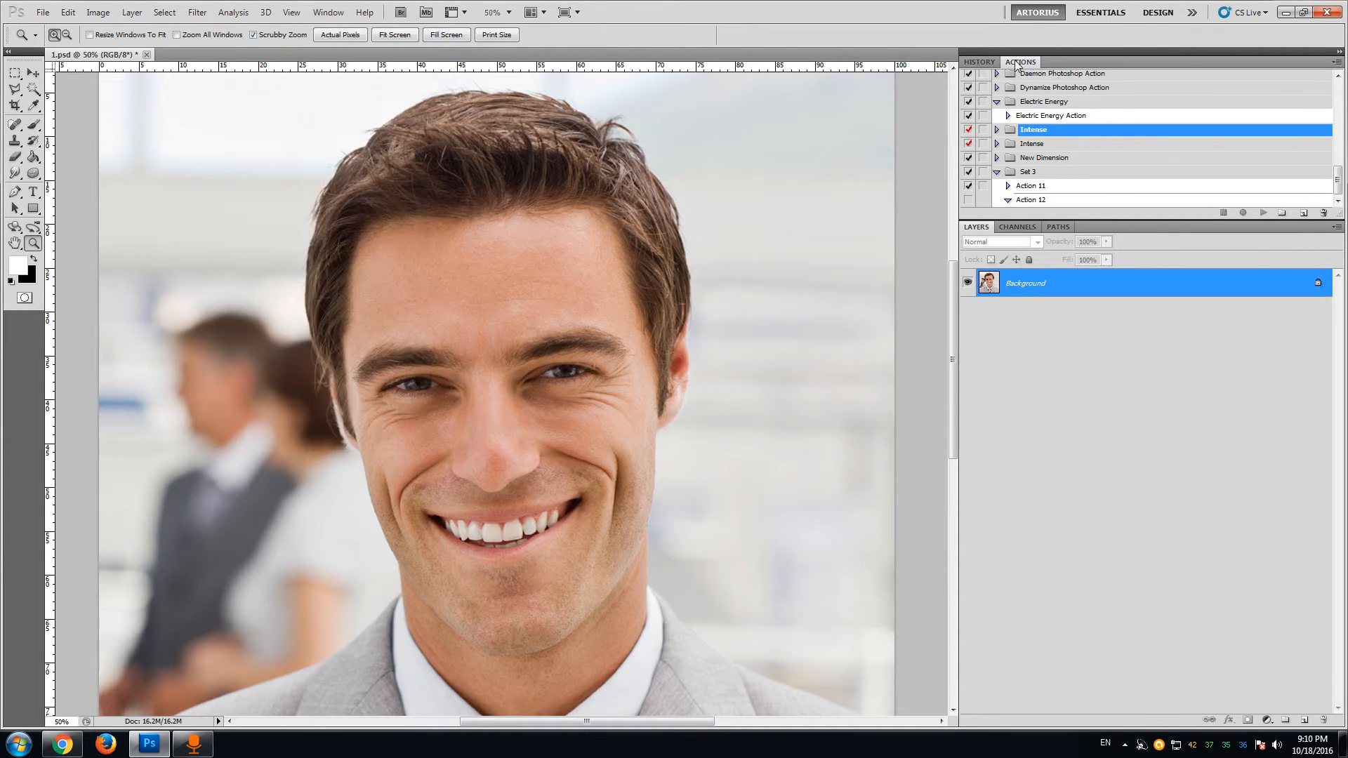
- Load the action file Frosted Glass Action.atn from the Final folder
click(1336, 62)
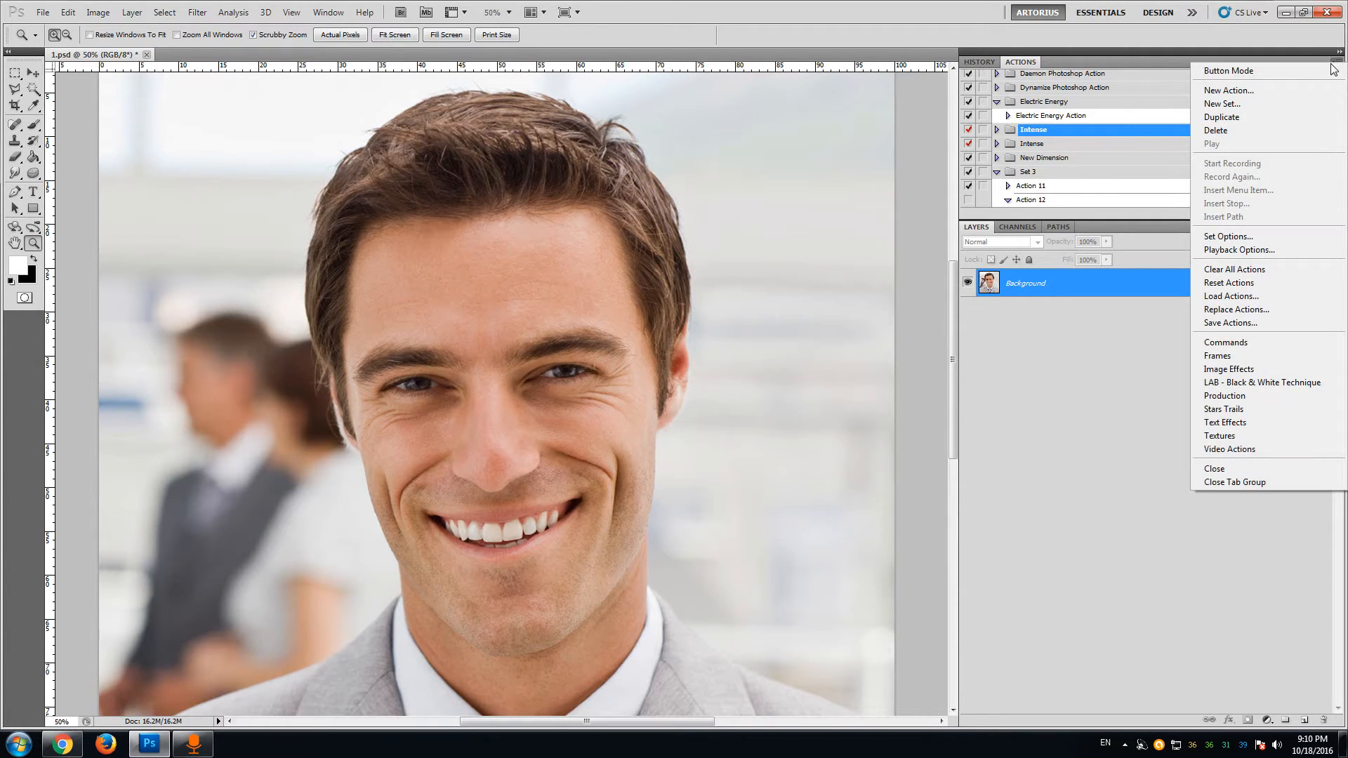
click(1229, 299)
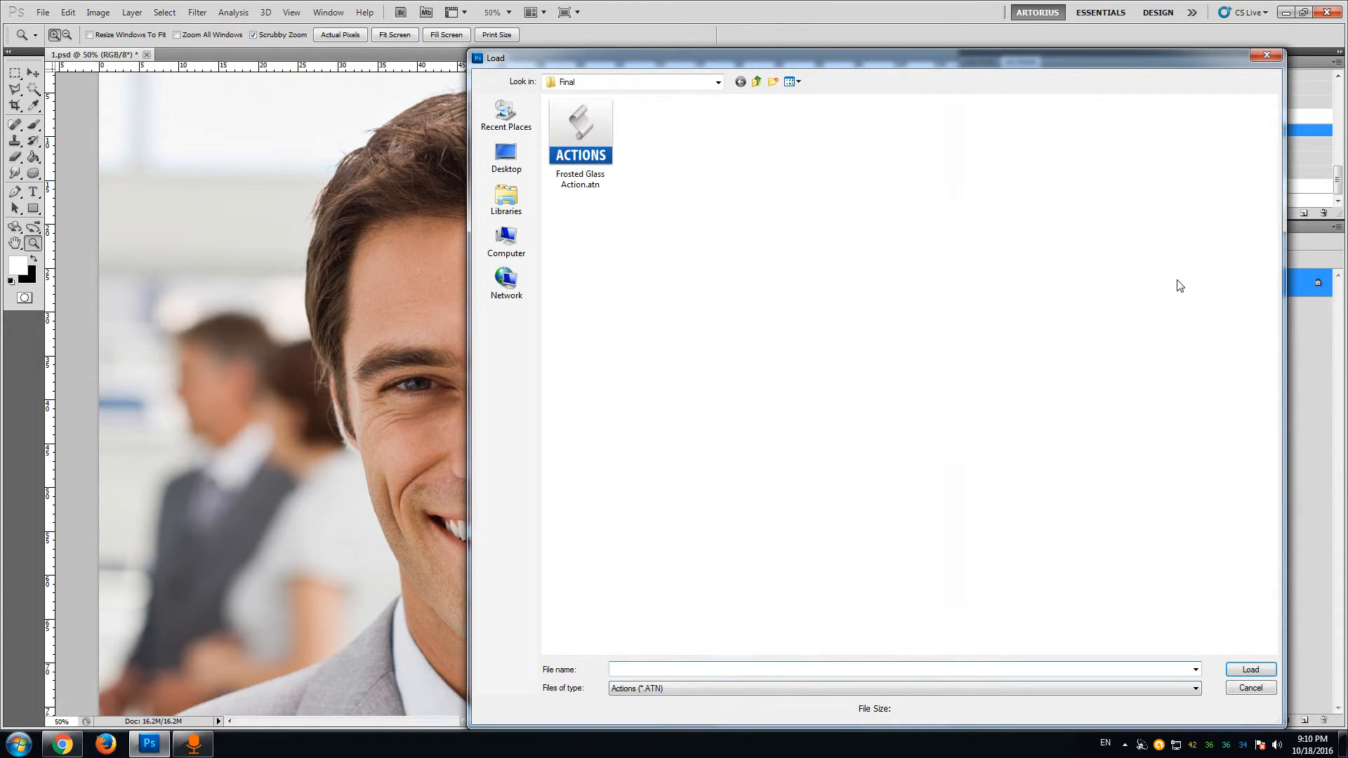
click(585, 133)
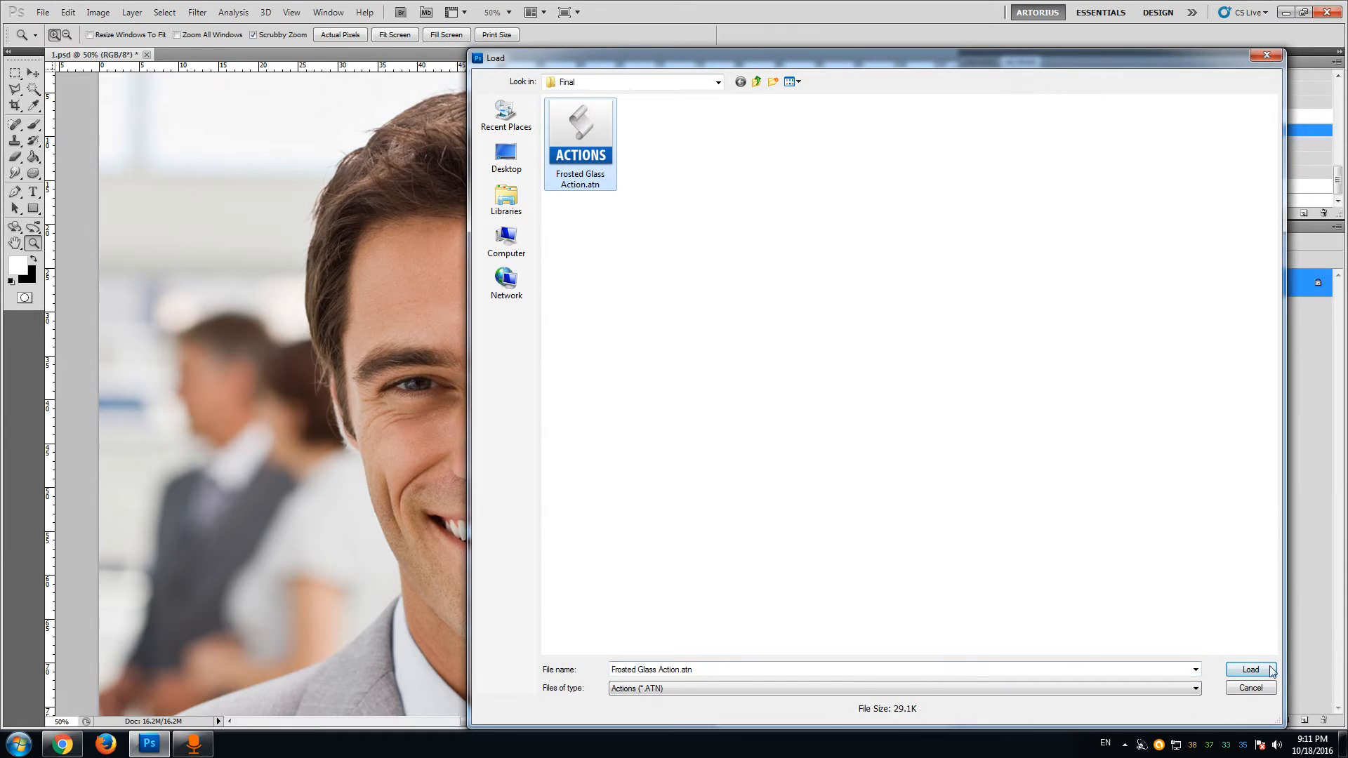
click(1251, 669)
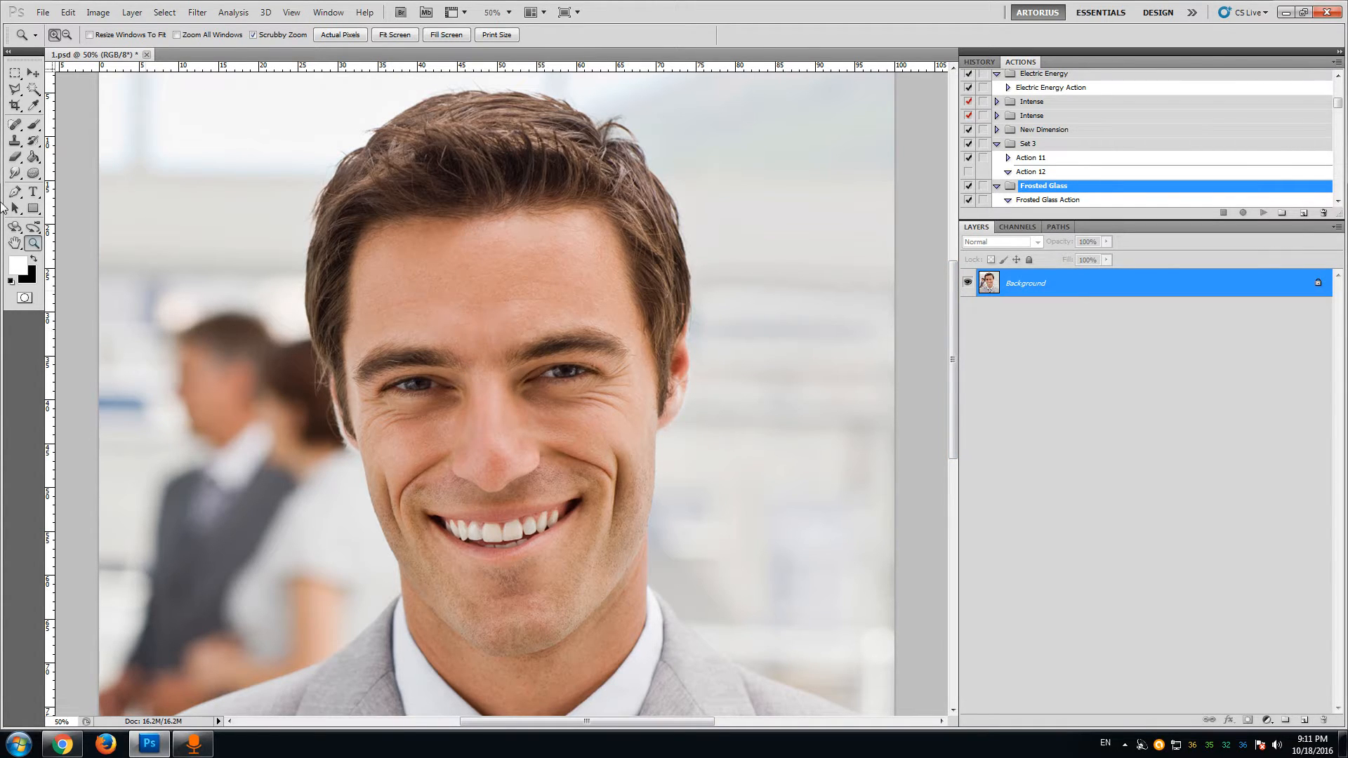
- With the Brush tool active, load Frosted Glass Brushes.abr from the Final folder into the brush presets
click(34, 127)
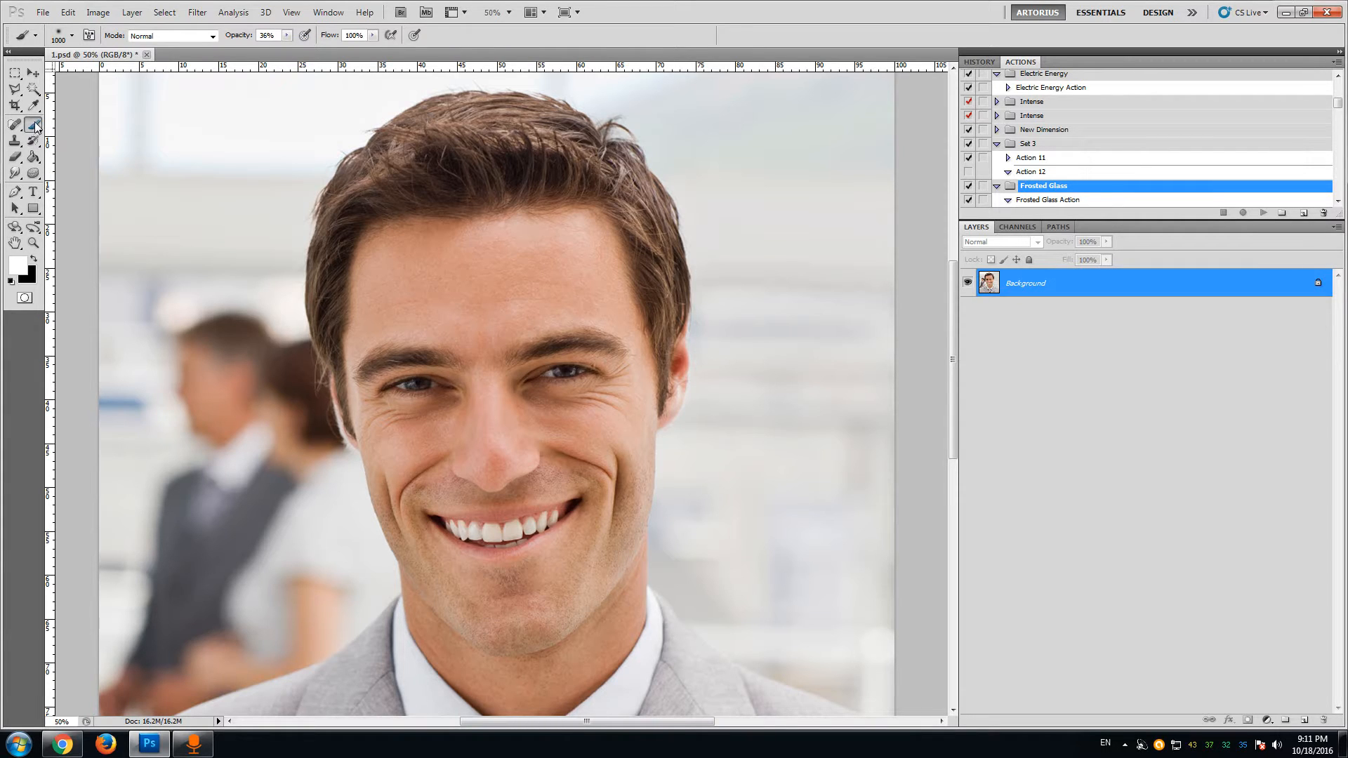
click(73, 38)
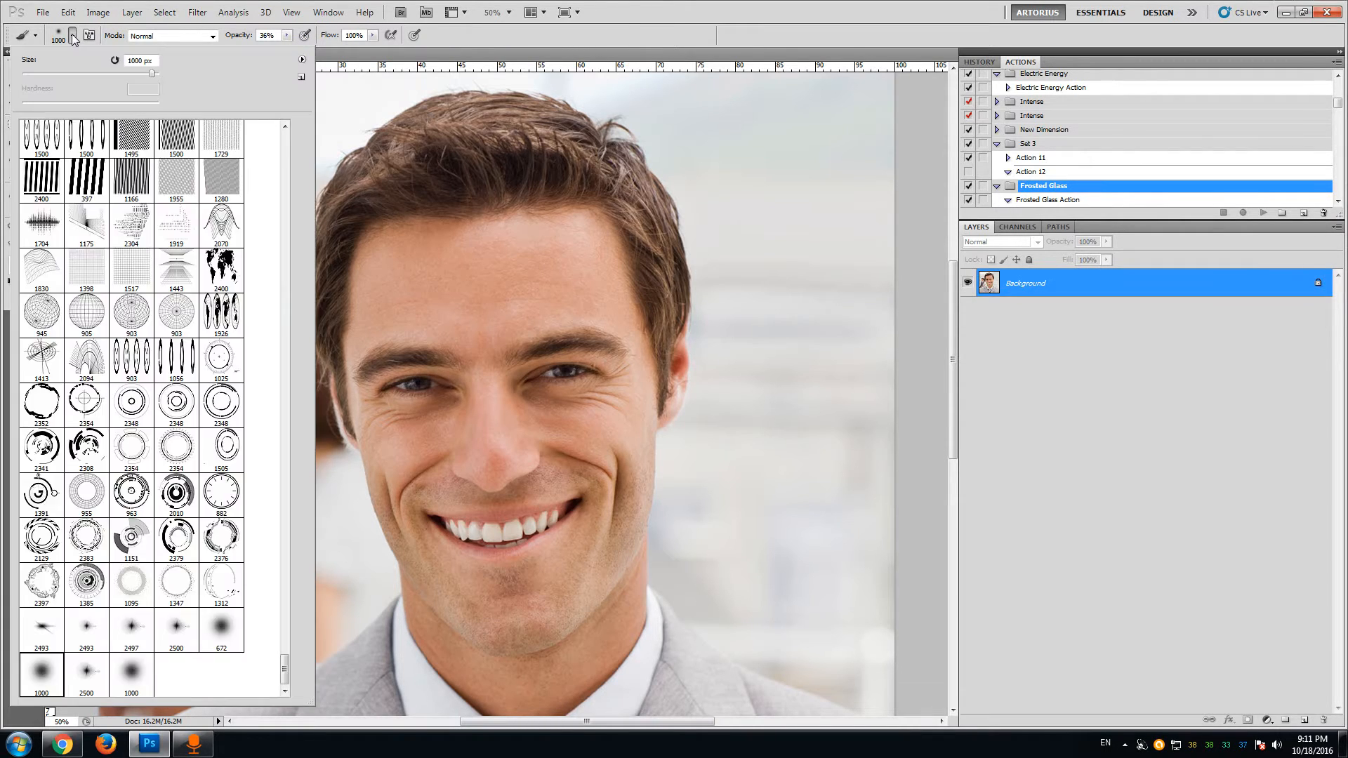
click(303, 59)
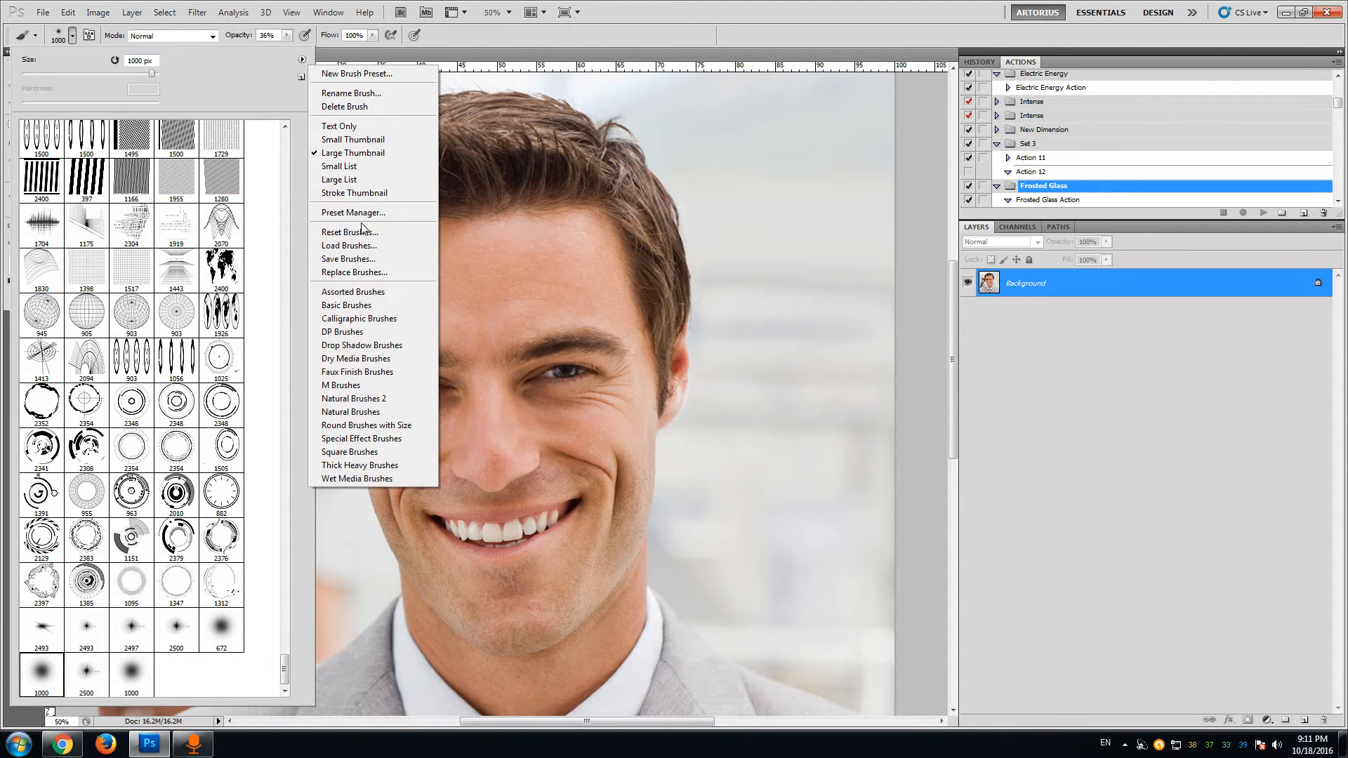
click(363, 245)
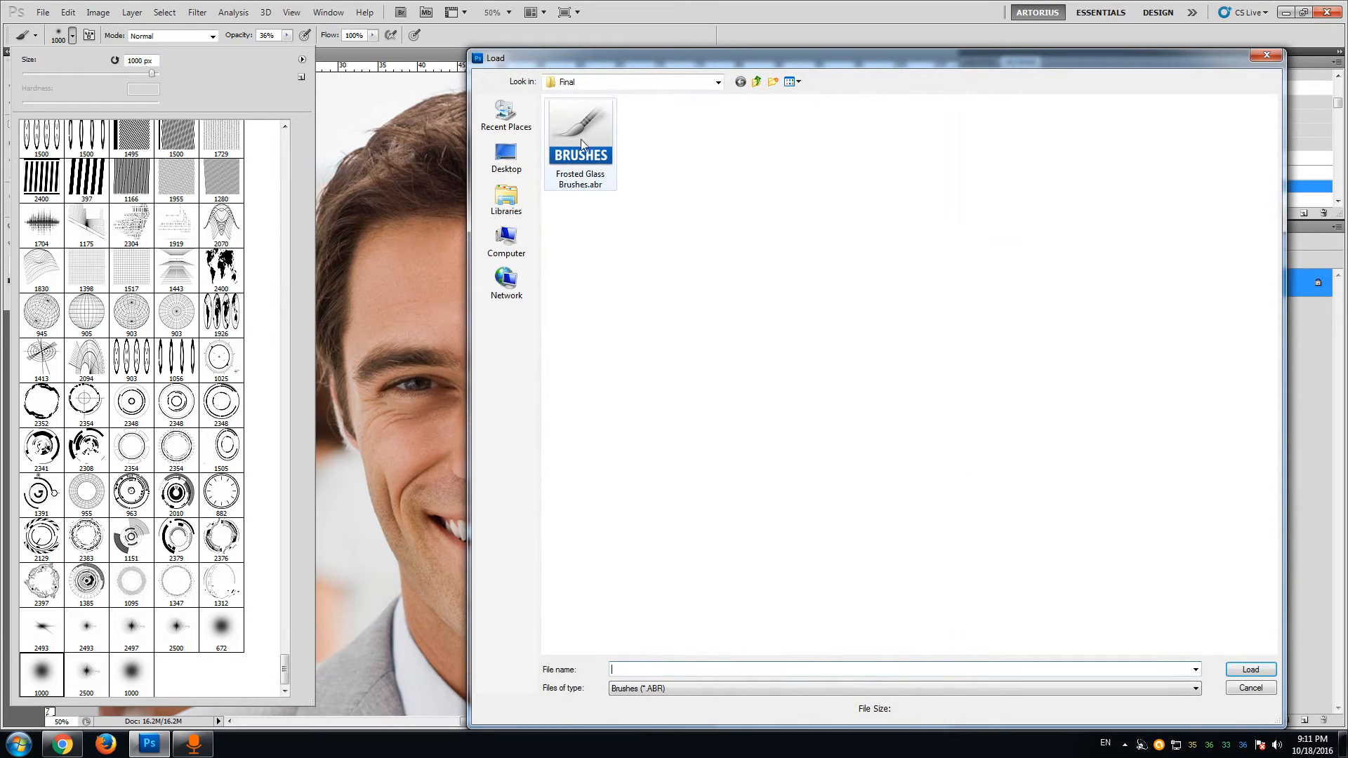
click(582, 143)
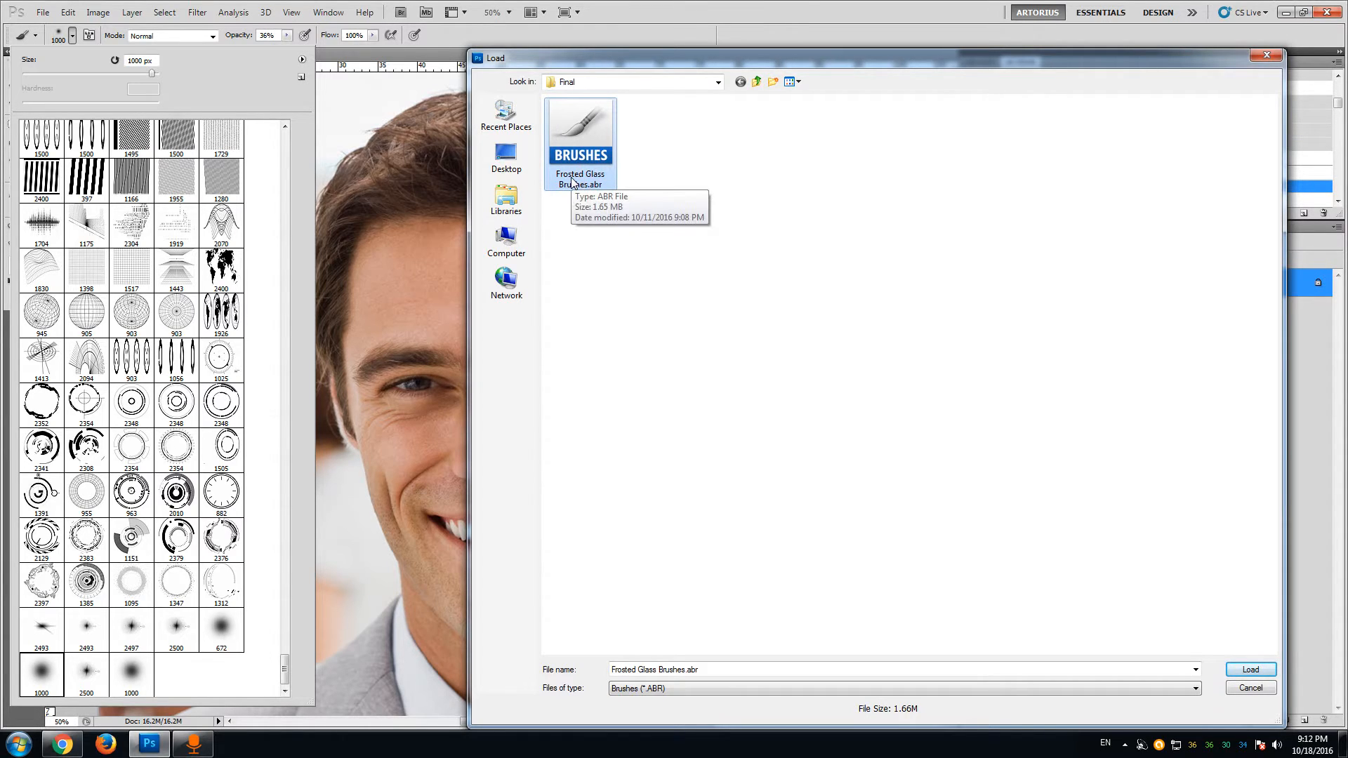
click(1243, 671)
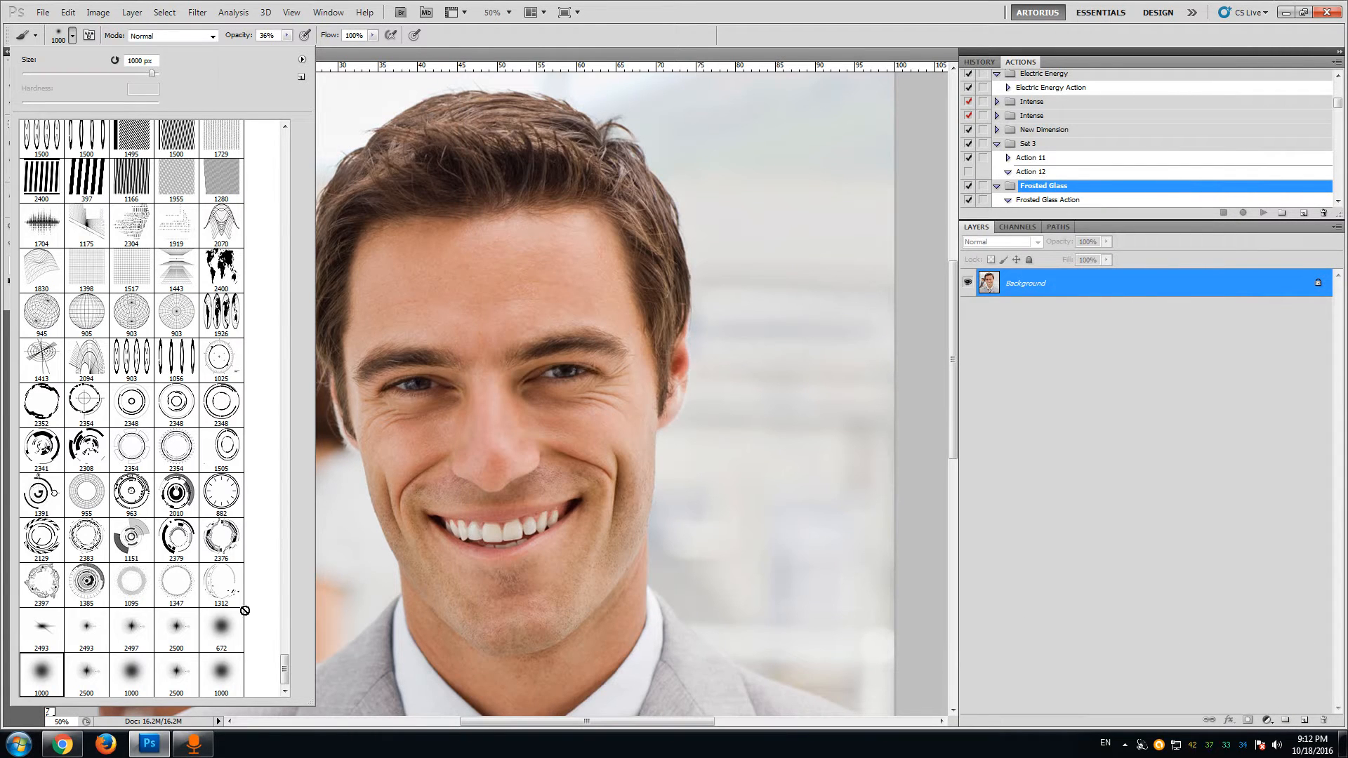
click(734, 7)
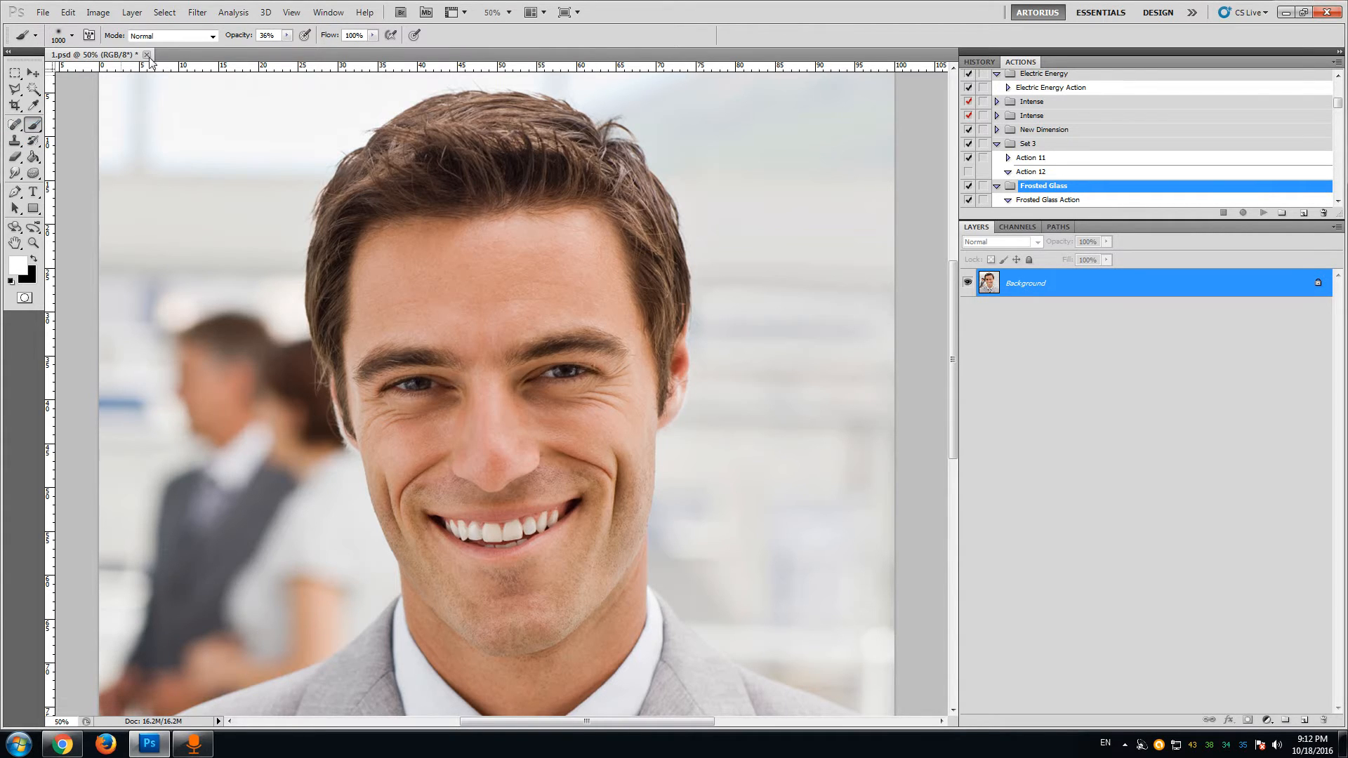
- Set the brush opacity to 100%
click(287, 35)
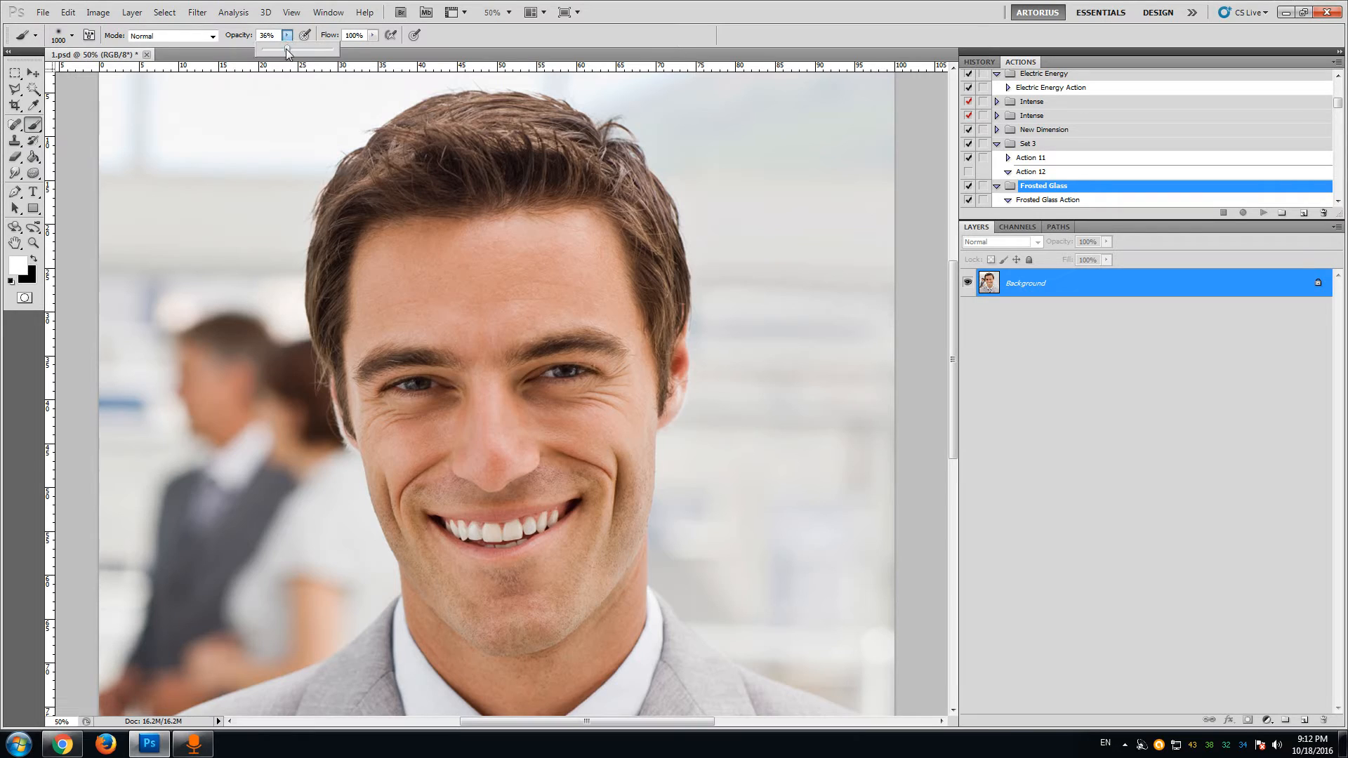
click(507, 36)
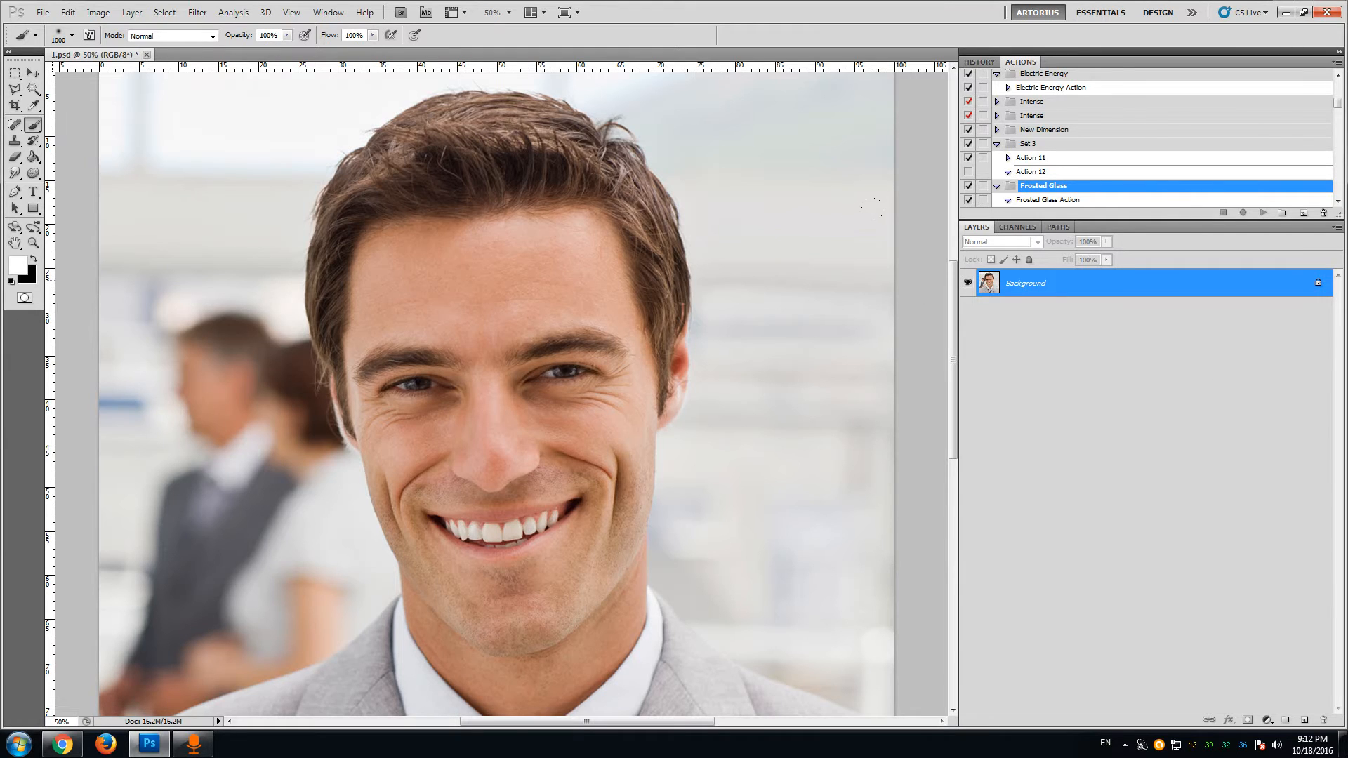
mouse_move(953, 275)
mouse_down()
mouse_move(943, 347)
mouse_move(948, 284)
mouse_up()
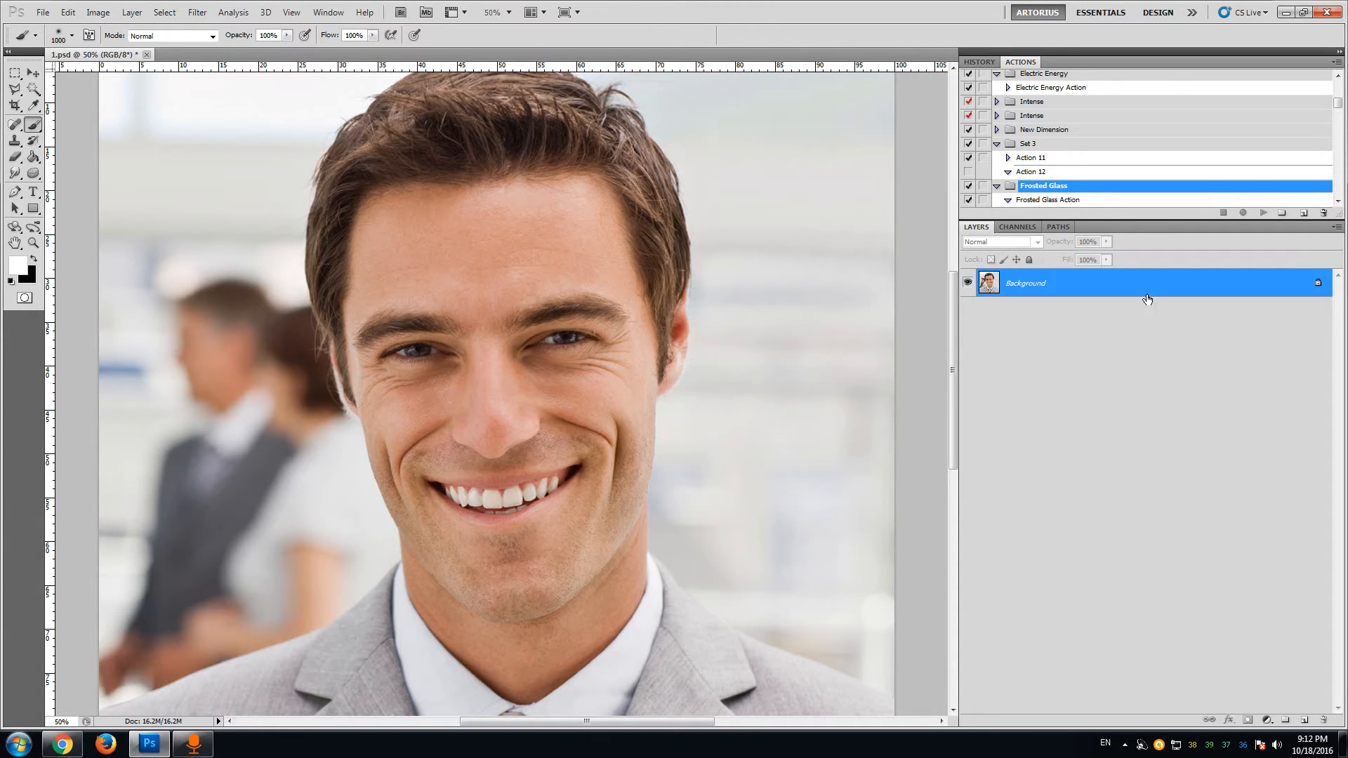
- Create a new layer above the Background and name it Brush
click(1304, 721)
double_click(1021, 285)
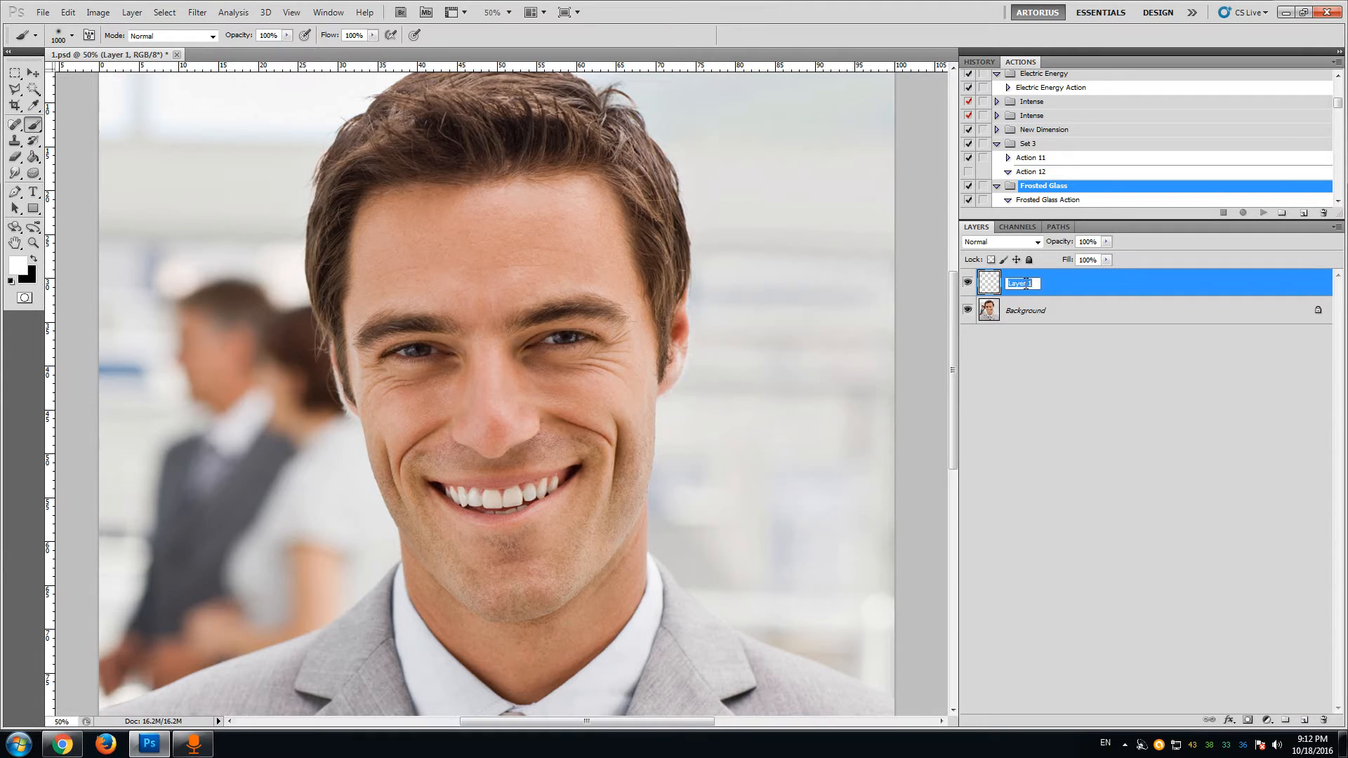
text(Brush)
key(Return)
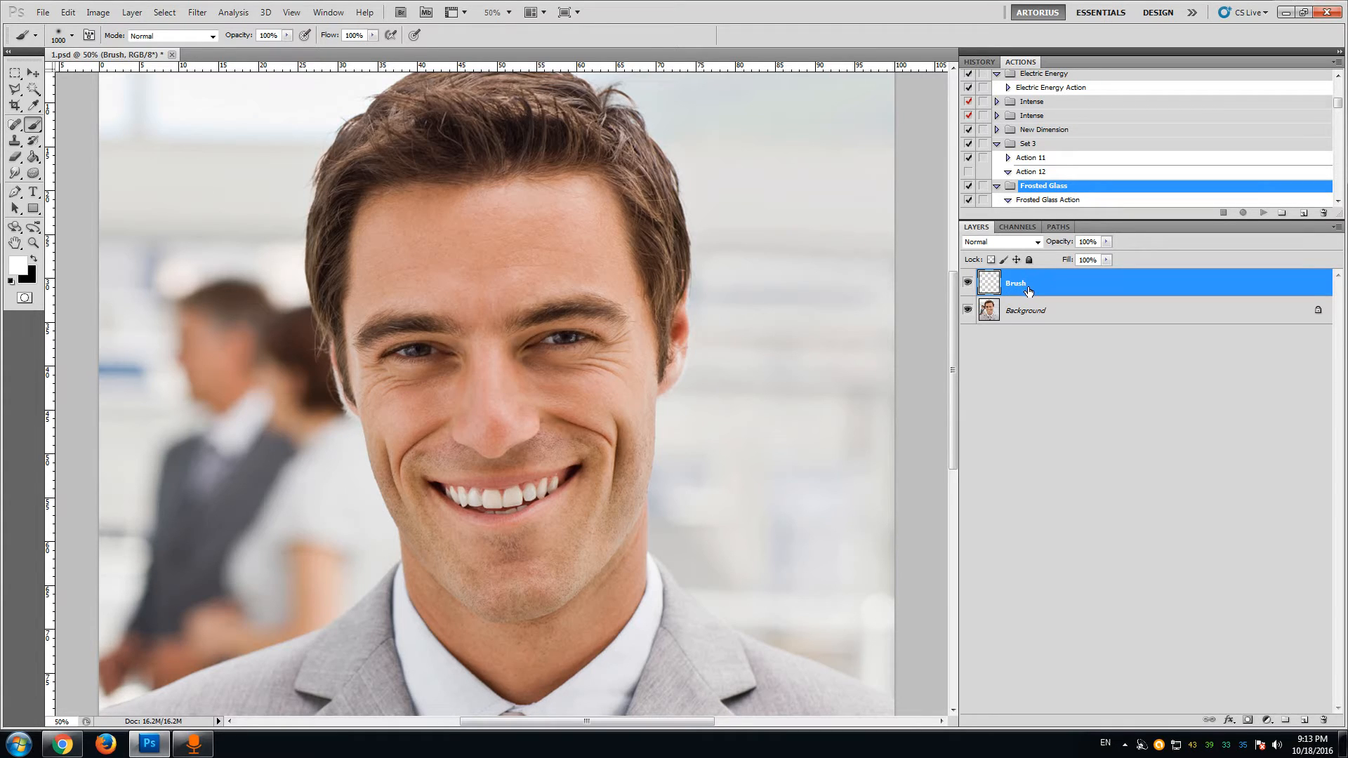
- Choose the hard round brush with 100% hardness and set its size to 453 px
click(71, 36)
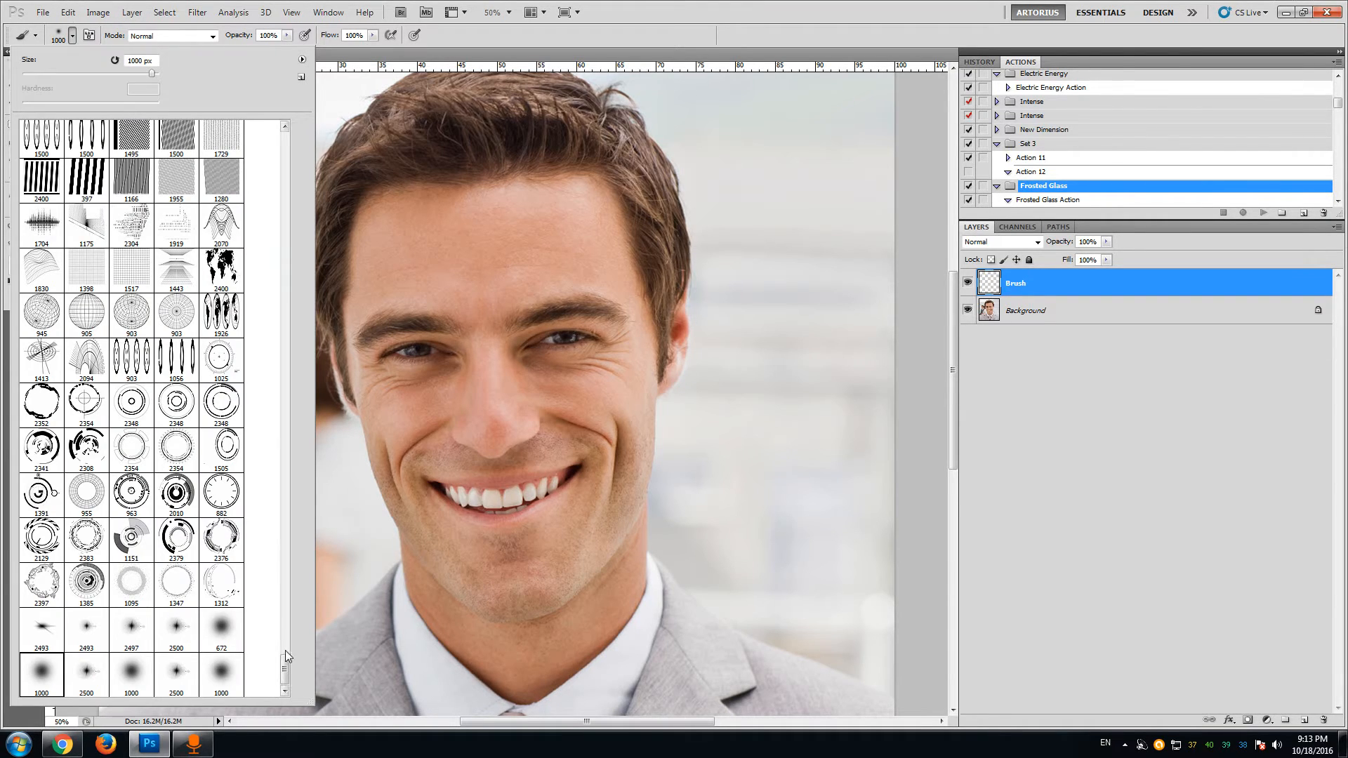
drag(287, 656, 299, 137)
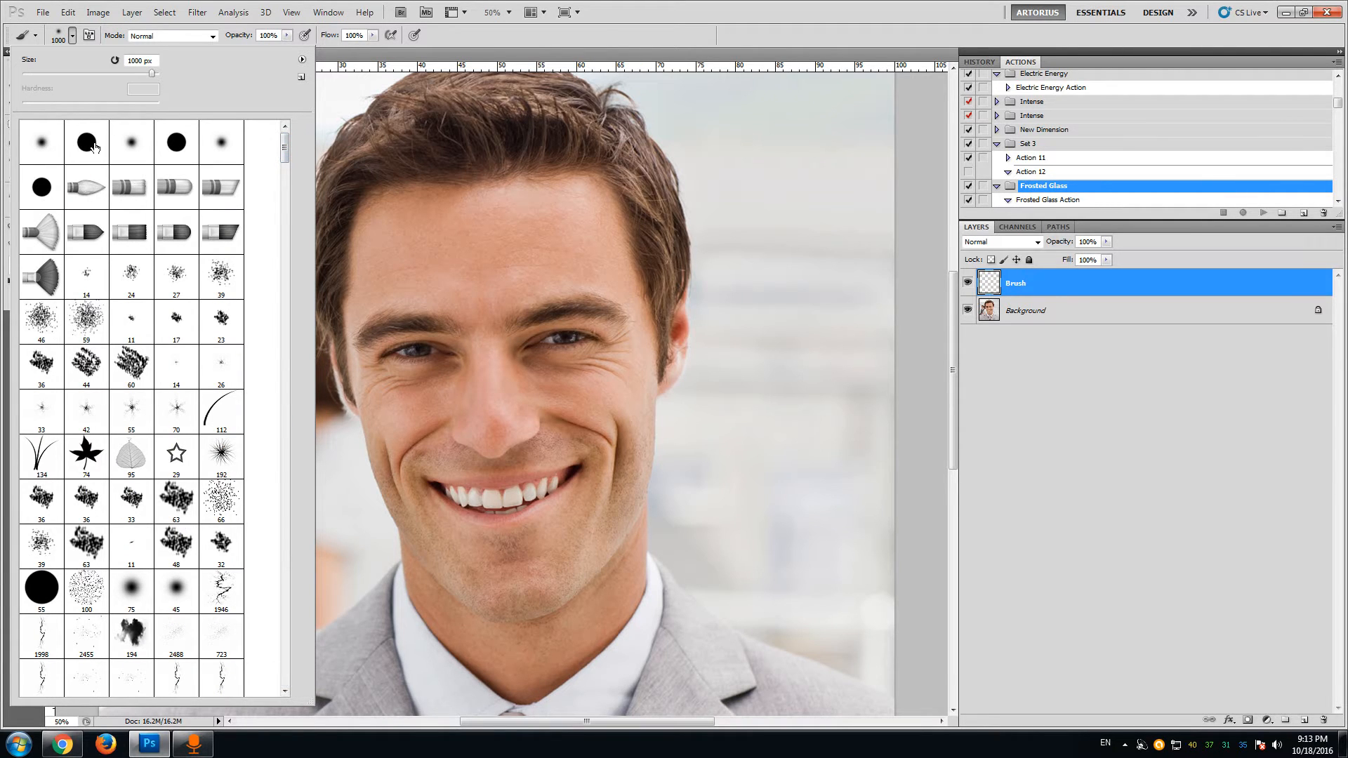
click(95, 146)
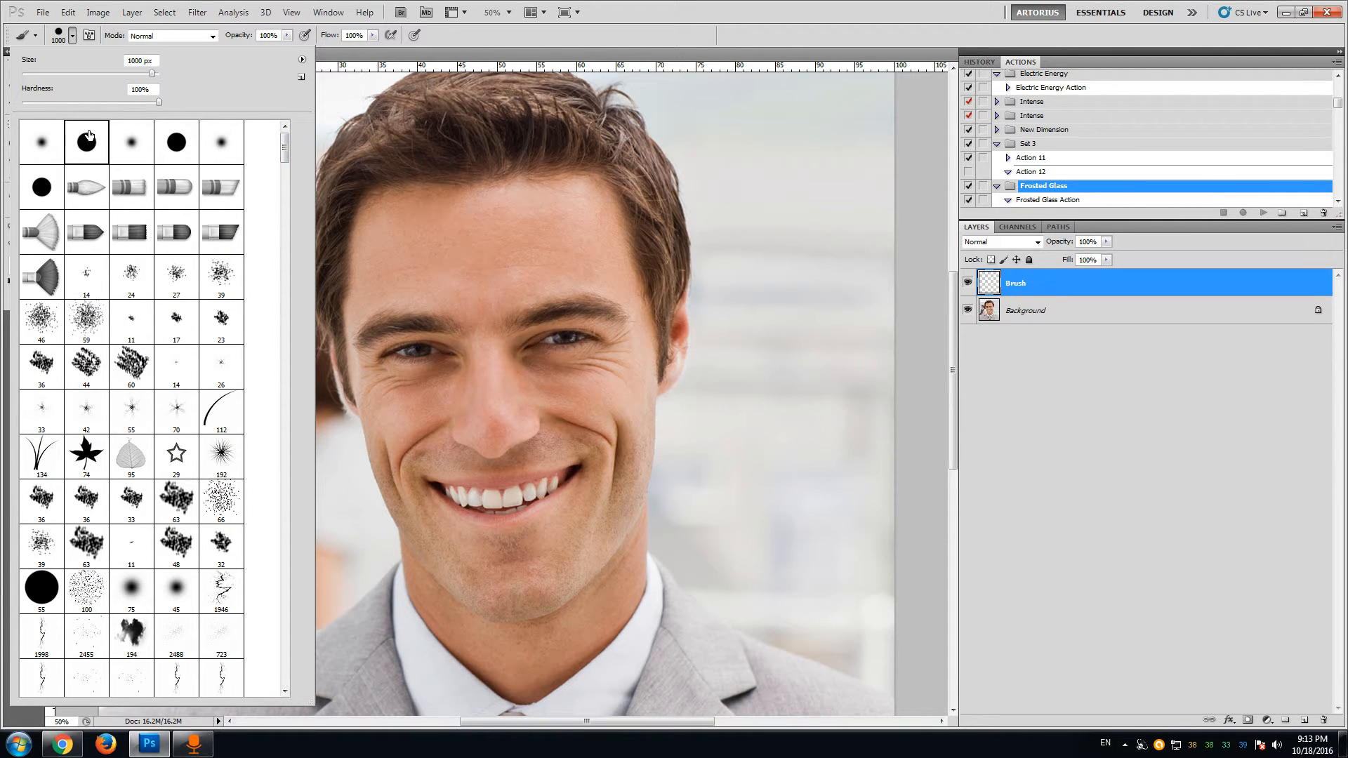
click(682, 25)
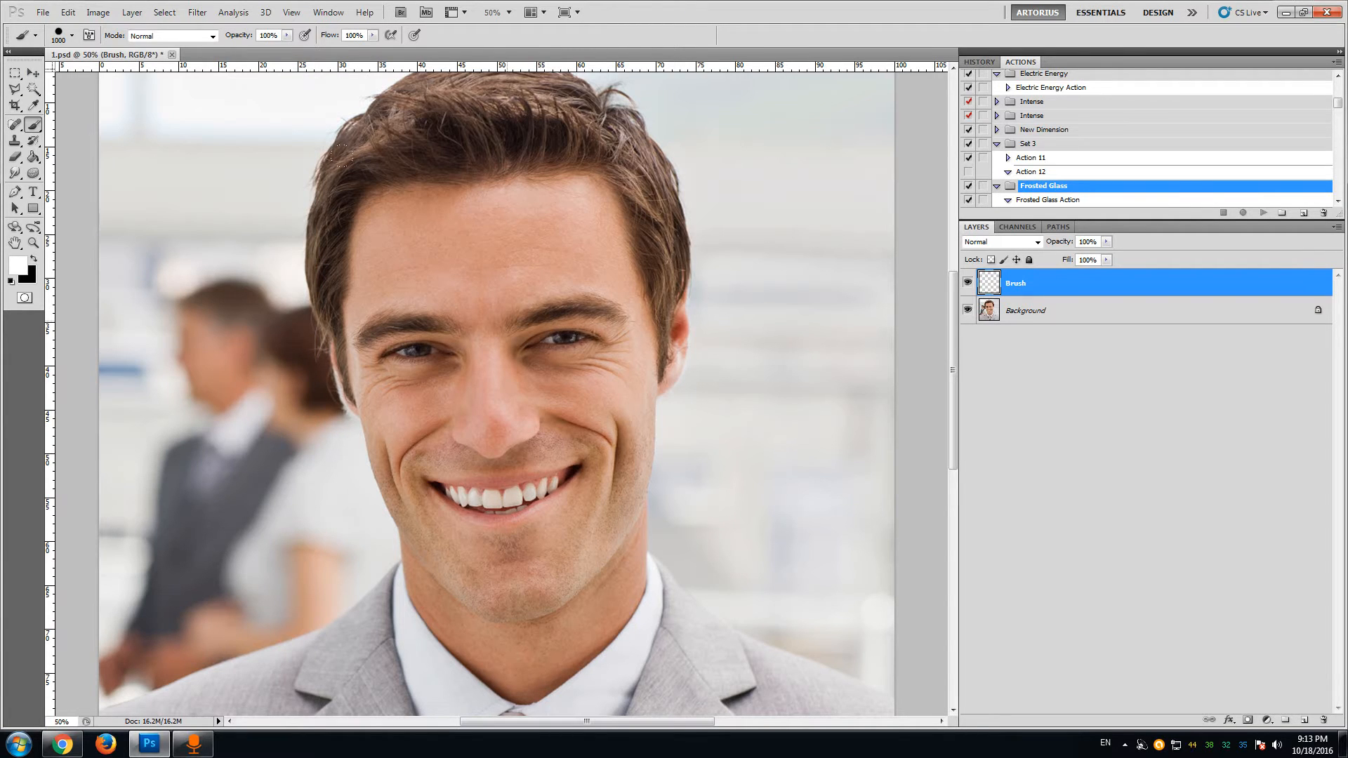
click(72, 34)
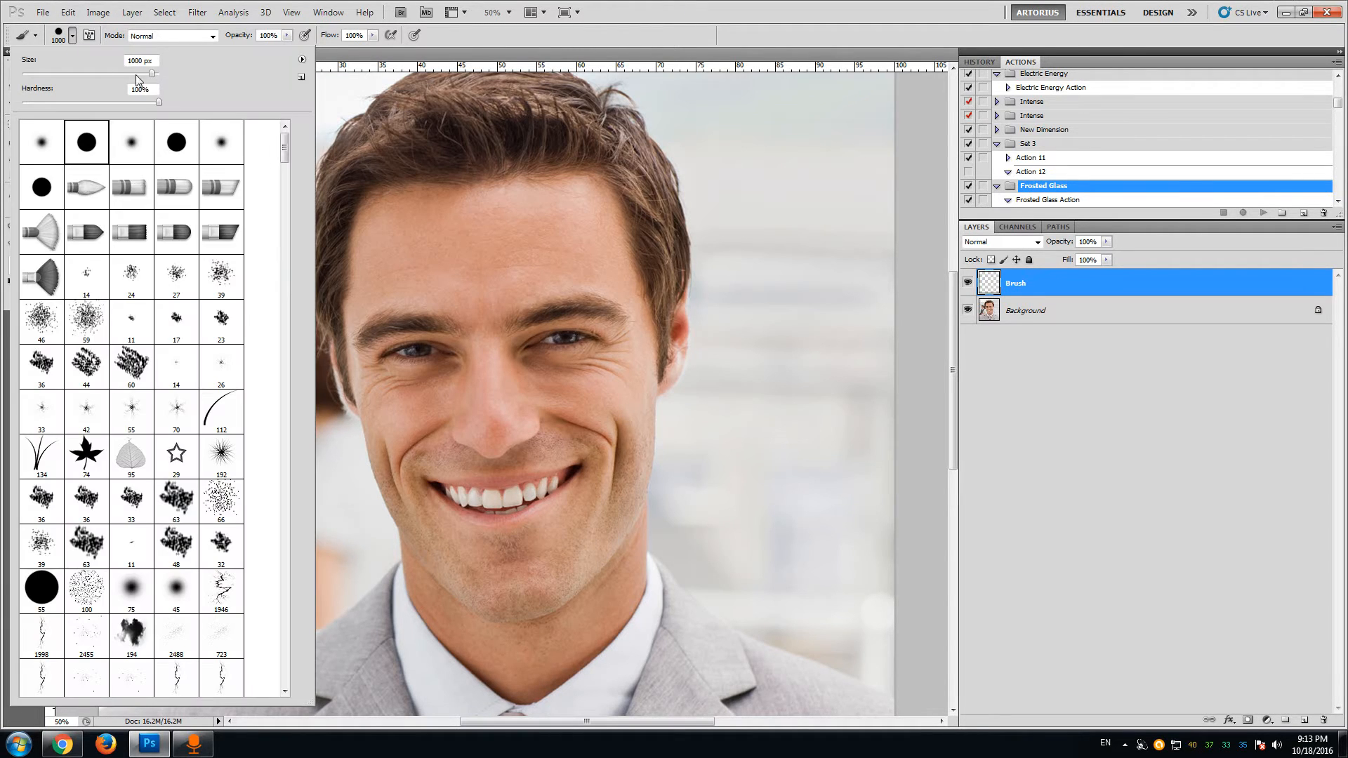
drag(152, 75, 142, 74)
click(709, 5)
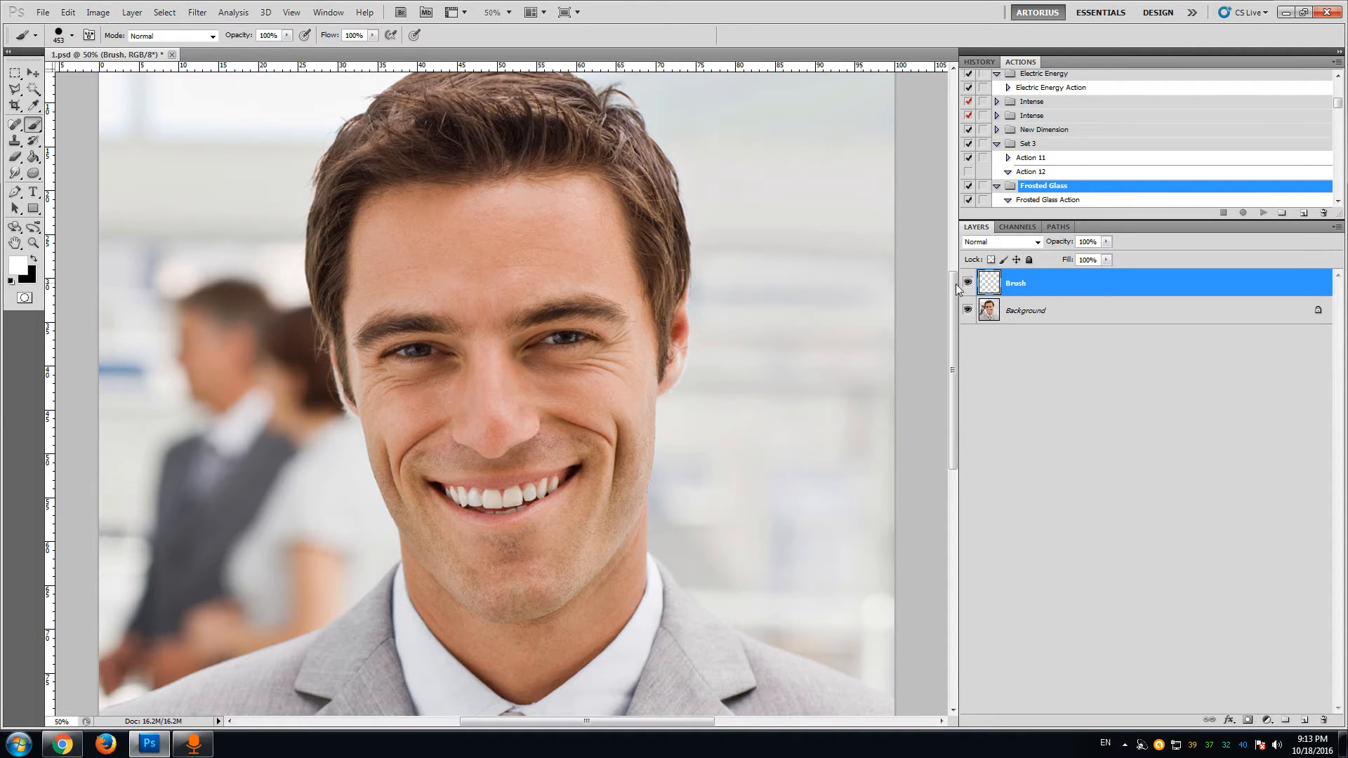
- Paint white on the Brush layer over the middle of the man's face, the shoulder on the image's left side and the lower chest
scroll(501, 394, down, 5)
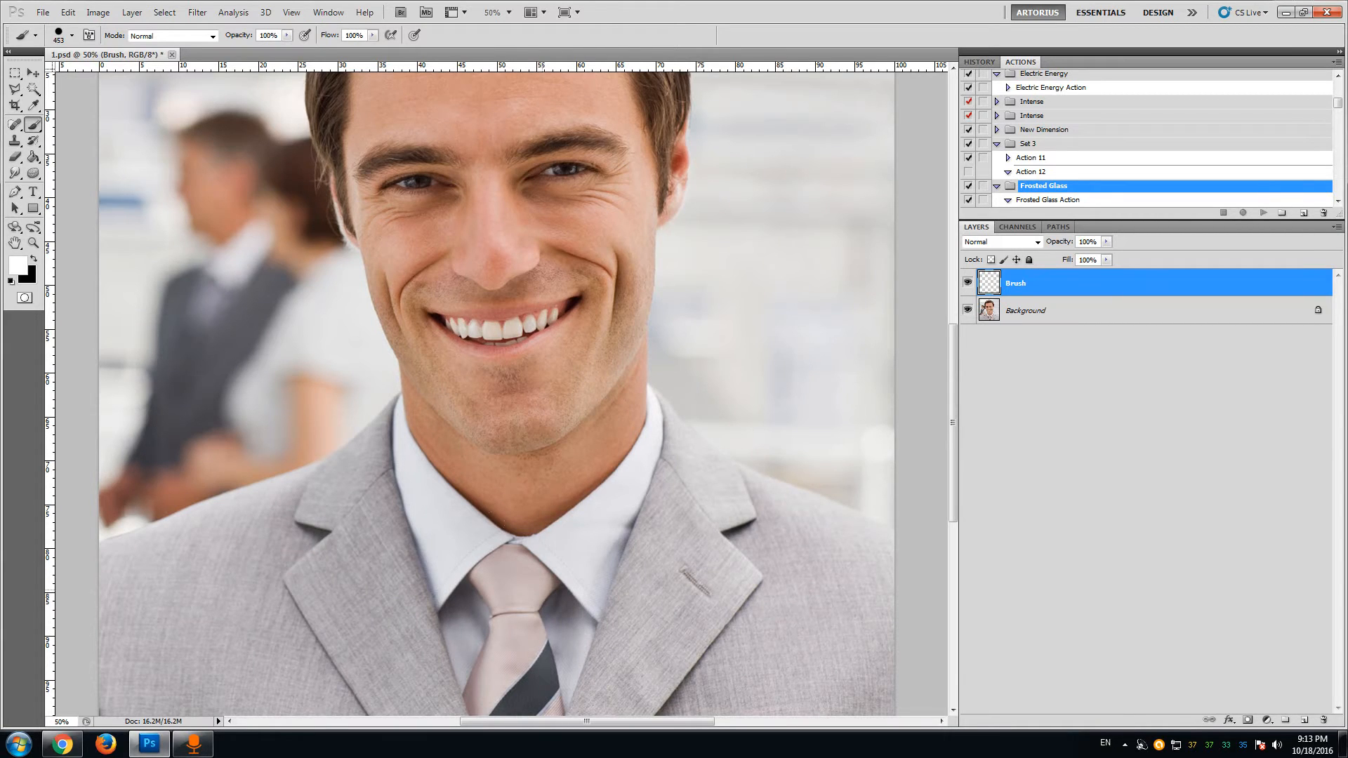
scroll(501, 394, up, 5)
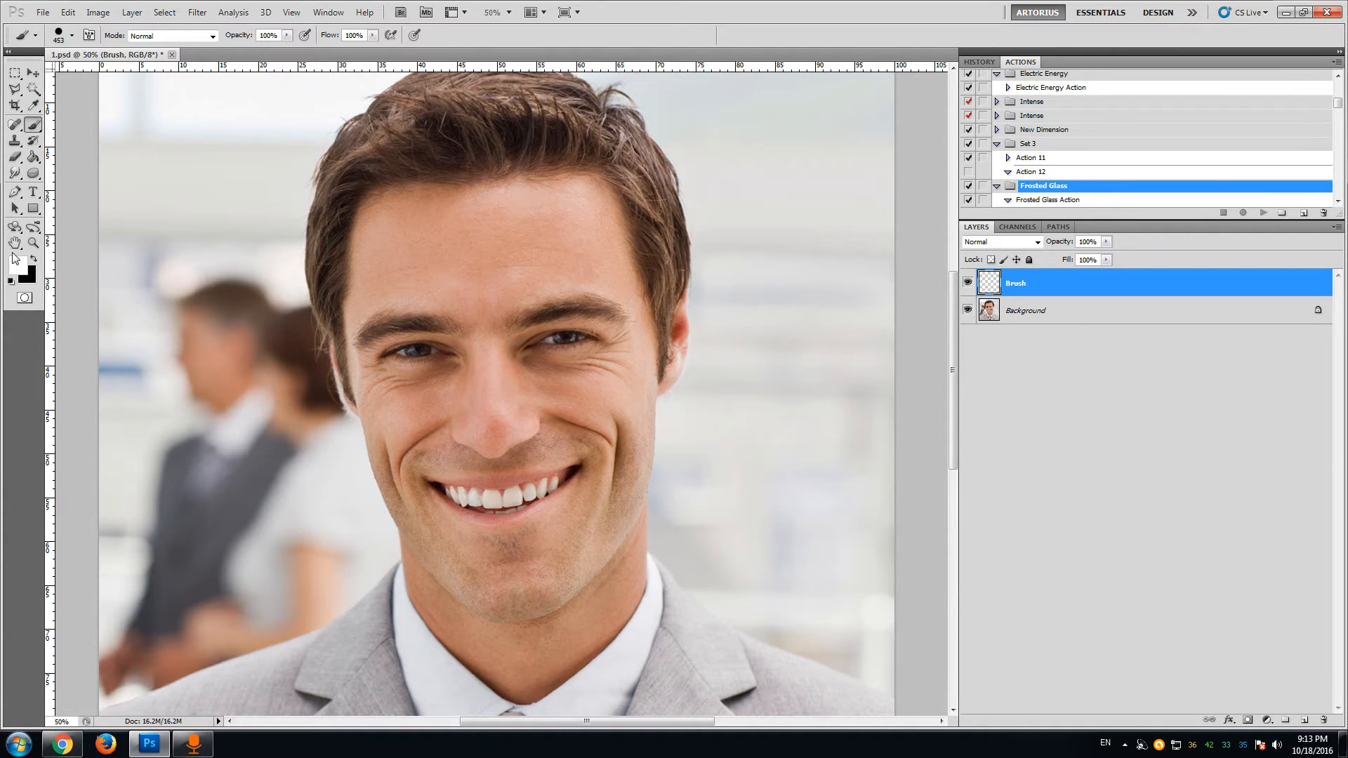
scroll(497, 388, up, 2)
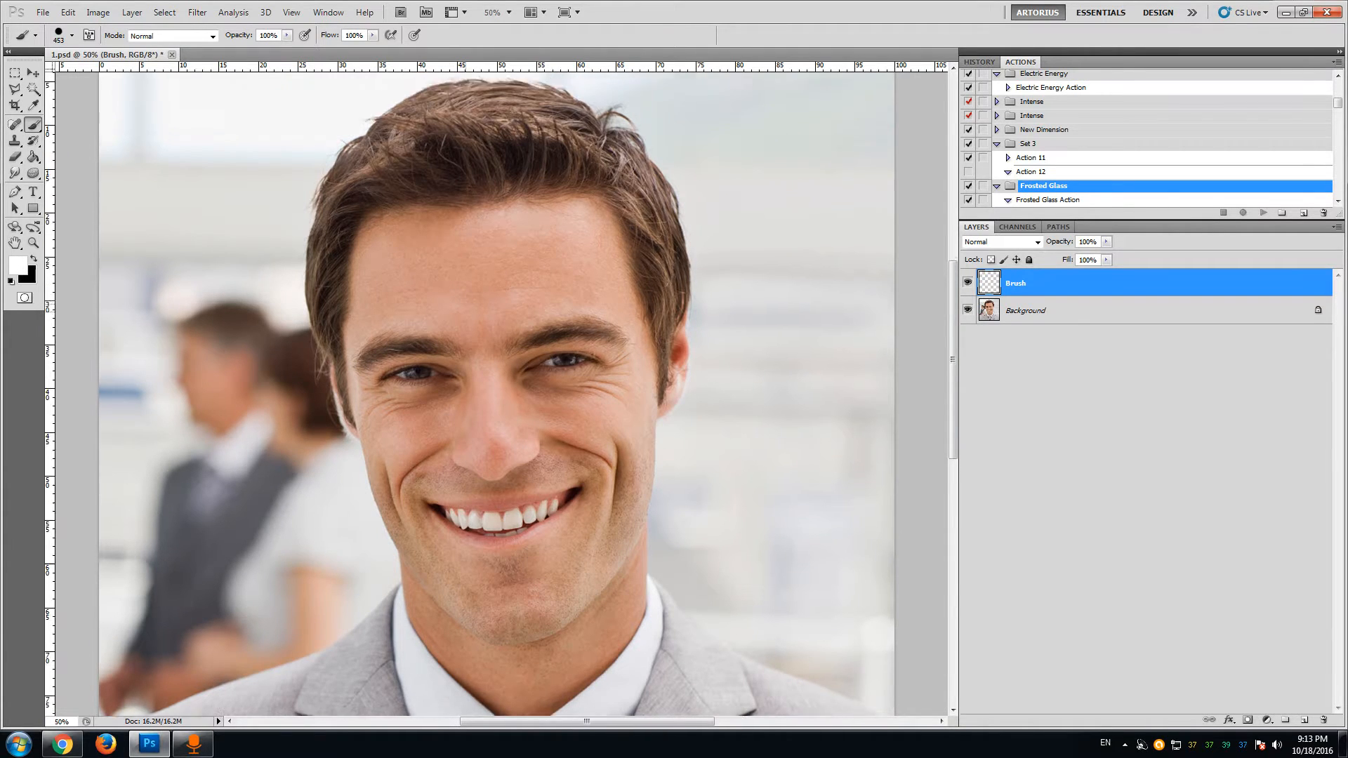
mouse_move(396, 270)
mouse_down()
mouse_move(443, 206)
mouse_move(478, 189)
mouse_move(518, 187)
mouse_move(562, 248)
mouse_move(571, 286)
mouse_move(539, 351)
mouse_move(501, 584)
mouse_move(455, 357)
mouse_move(442, 385)
mouse_move(460, 509)
mouse_up()
scroll(497, 393, down, 5)
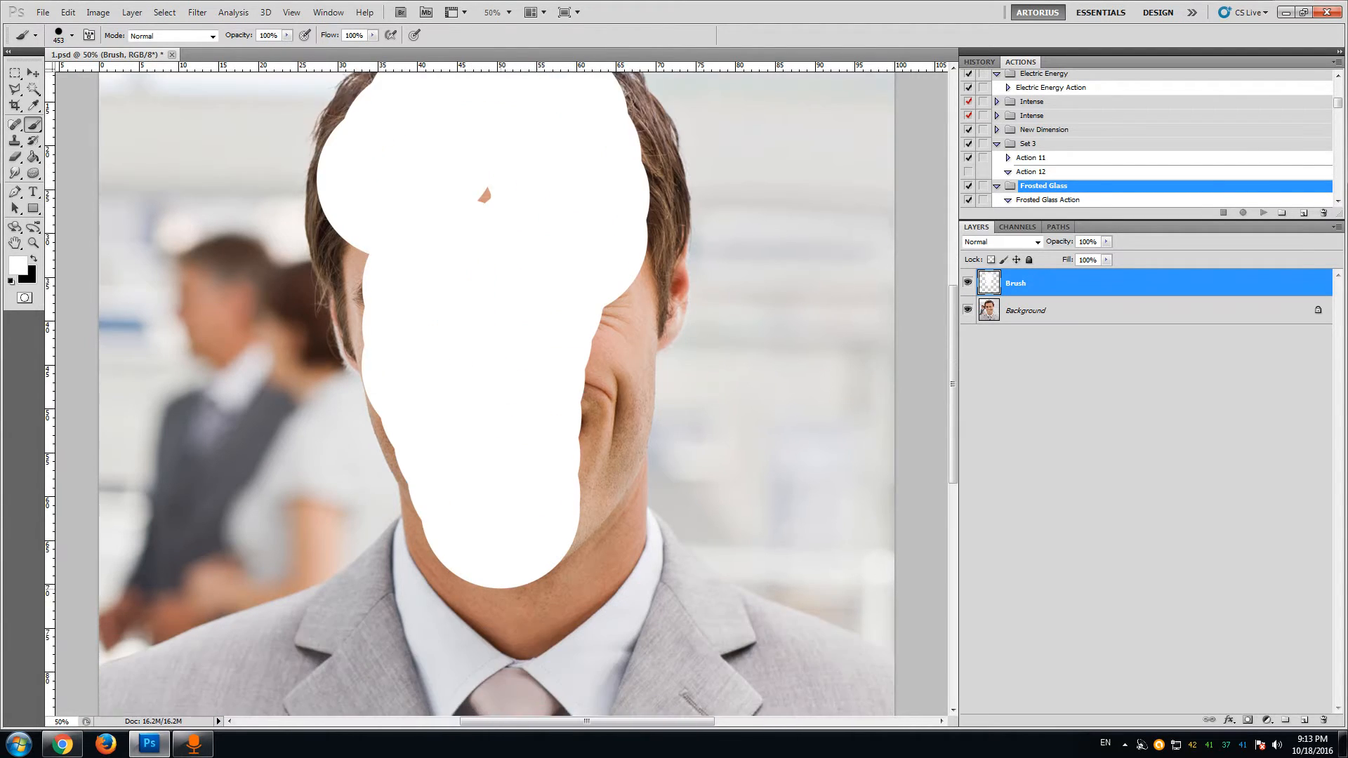
mouse_move(176, 653)
mouse_down()
mouse_move(843, 632)
mouse_move(857, 618)
mouse_move(211, 608)
mouse_move(123, 570)
mouse_move(341, 500)
mouse_move(452, 424)
mouse_move(481, 396)
mouse_move(485, 364)
mouse_up()
scroll(473, 476, up, 4)
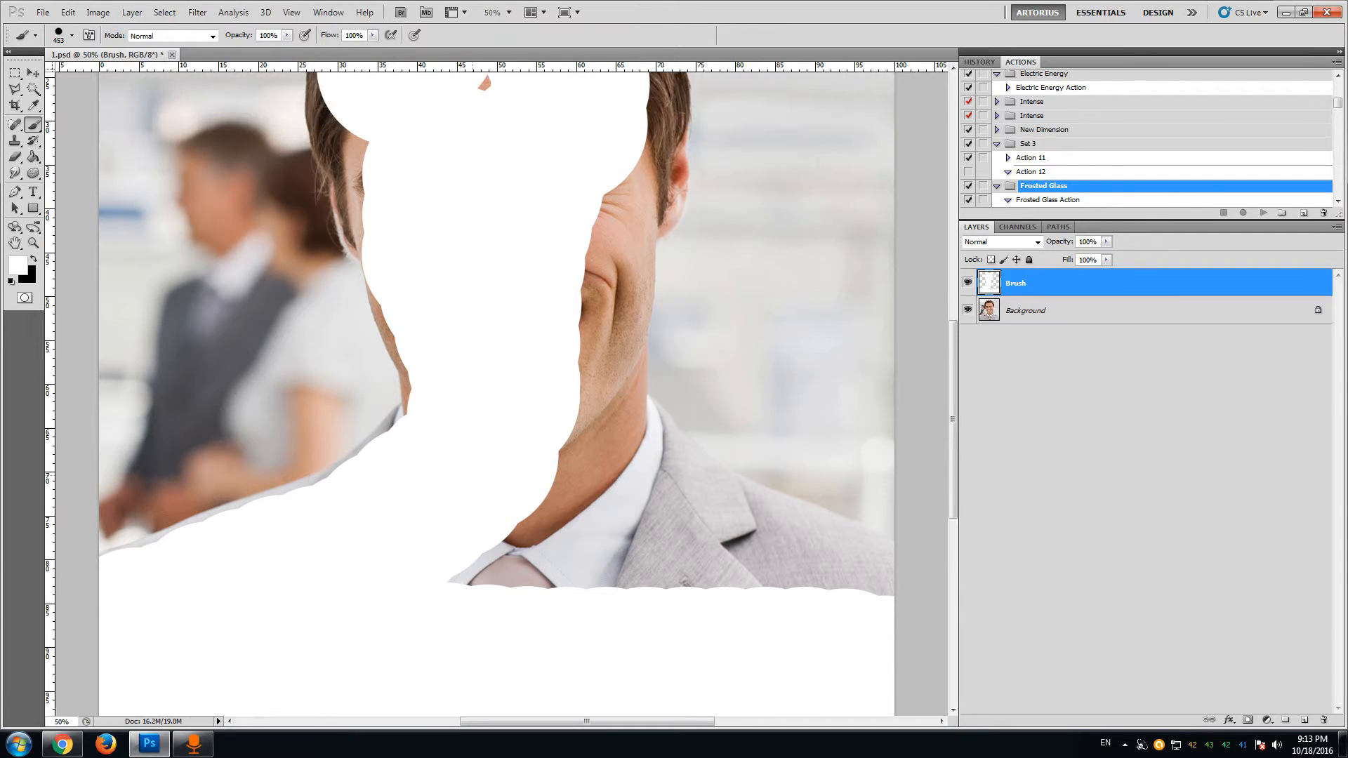
- Extend the white paint over the image's left side of the man's neck, cheek and hair, up to the top of the head
scroll(501, 389, up, 4)
drag(486, 462, 454, 349)
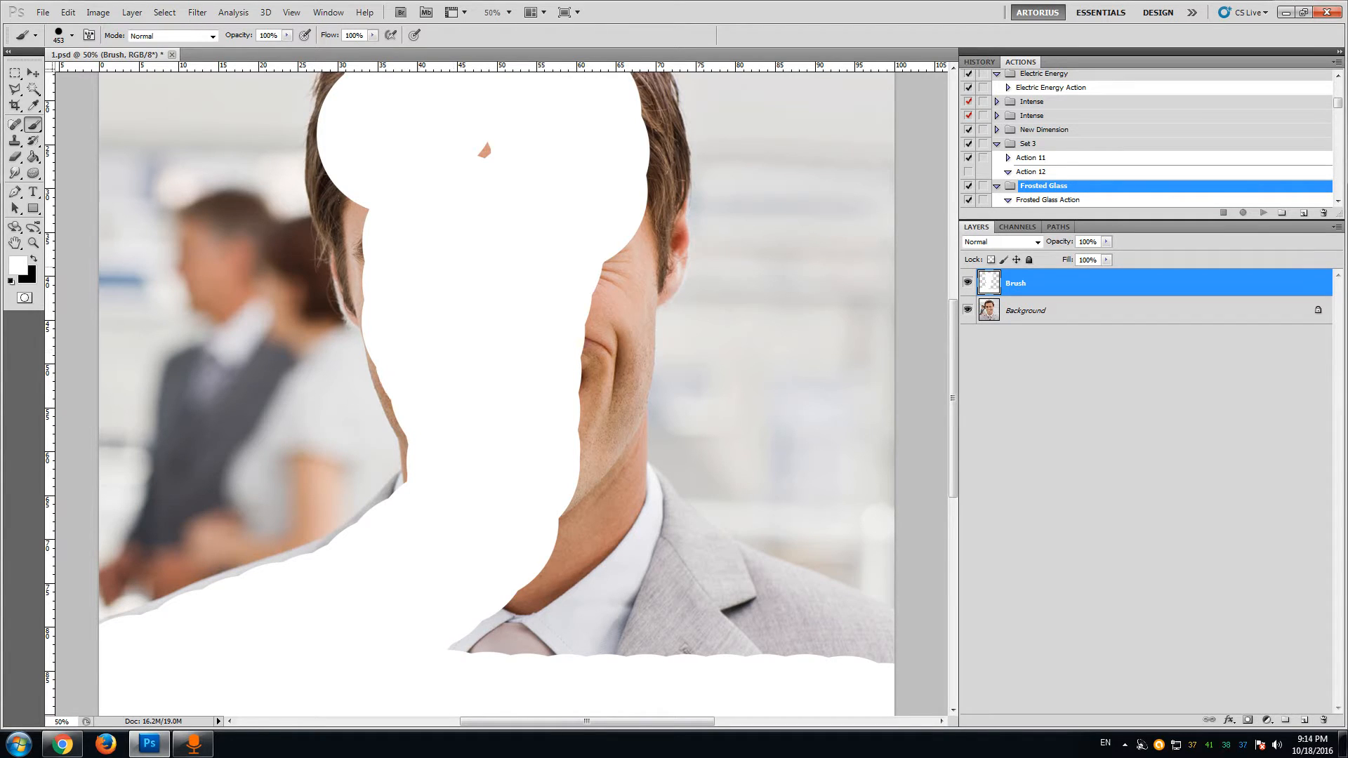
mouse_move(439, 254)
mouse_down()
mouse_move(416, 267)
mouse_move(389, 115)
mouse_up()
scroll(468, 215, up, 3)
click(468, 215)
click(399, 169)
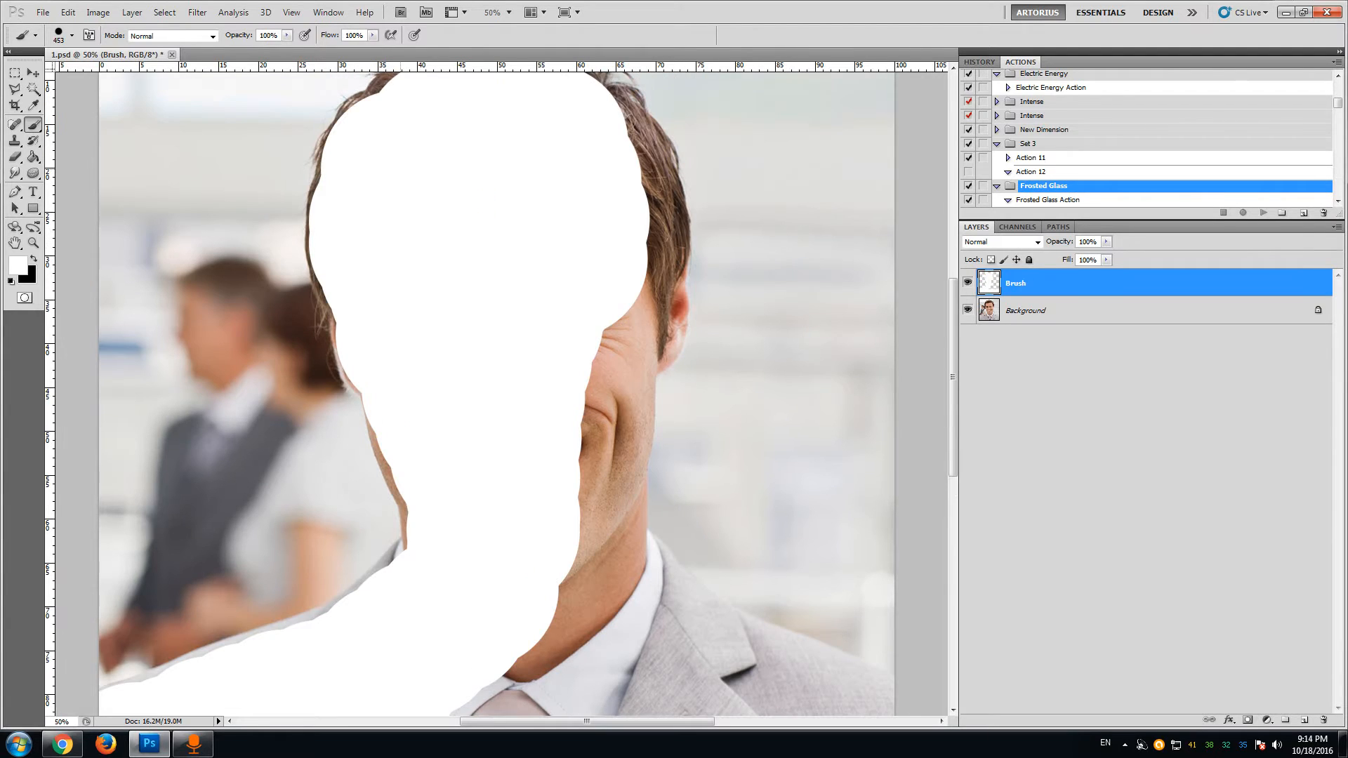
scroll(450, 202, up, 3)
click(451, 202)
click(436, 205)
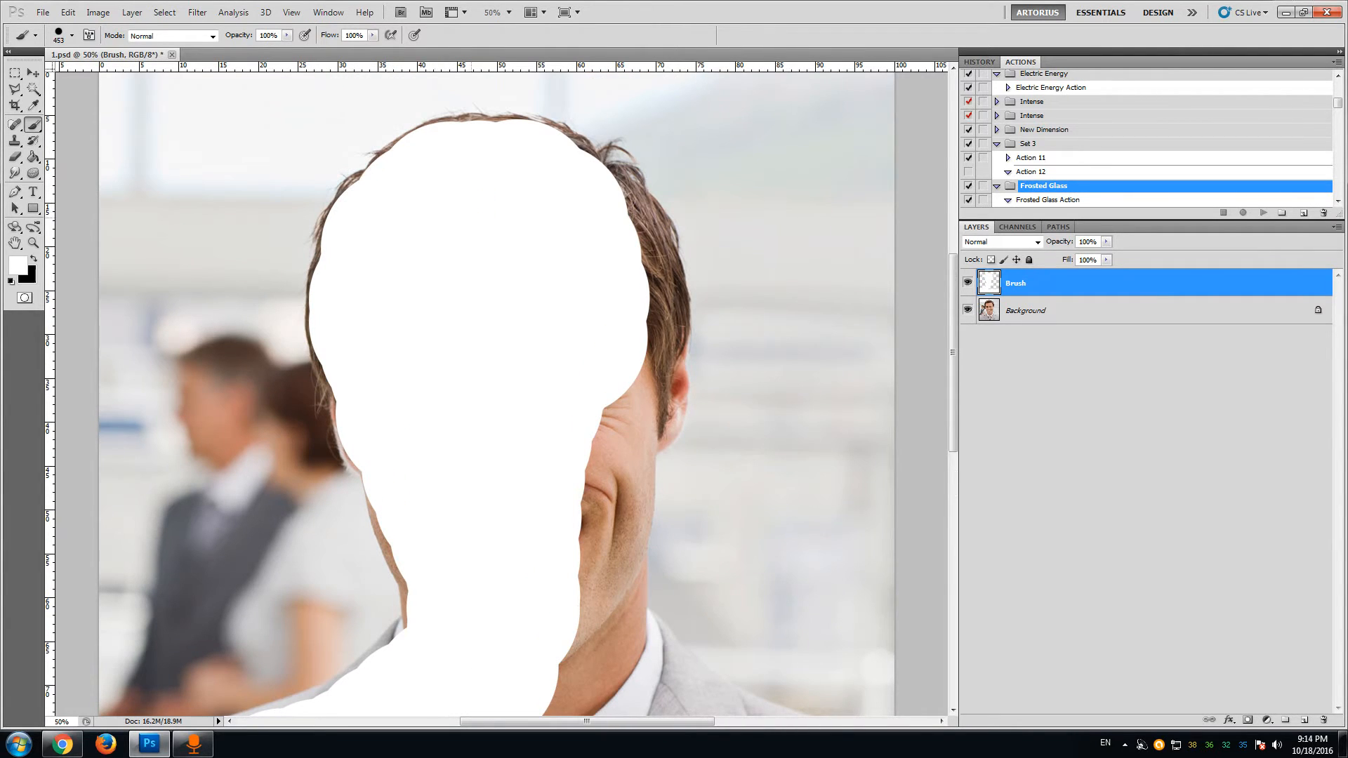
- Fill in the remaining hair on the image's right side and along the top of the head with white paint
click(544, 208)
click(576, 242)
click(600, 281)
click(587, 242)
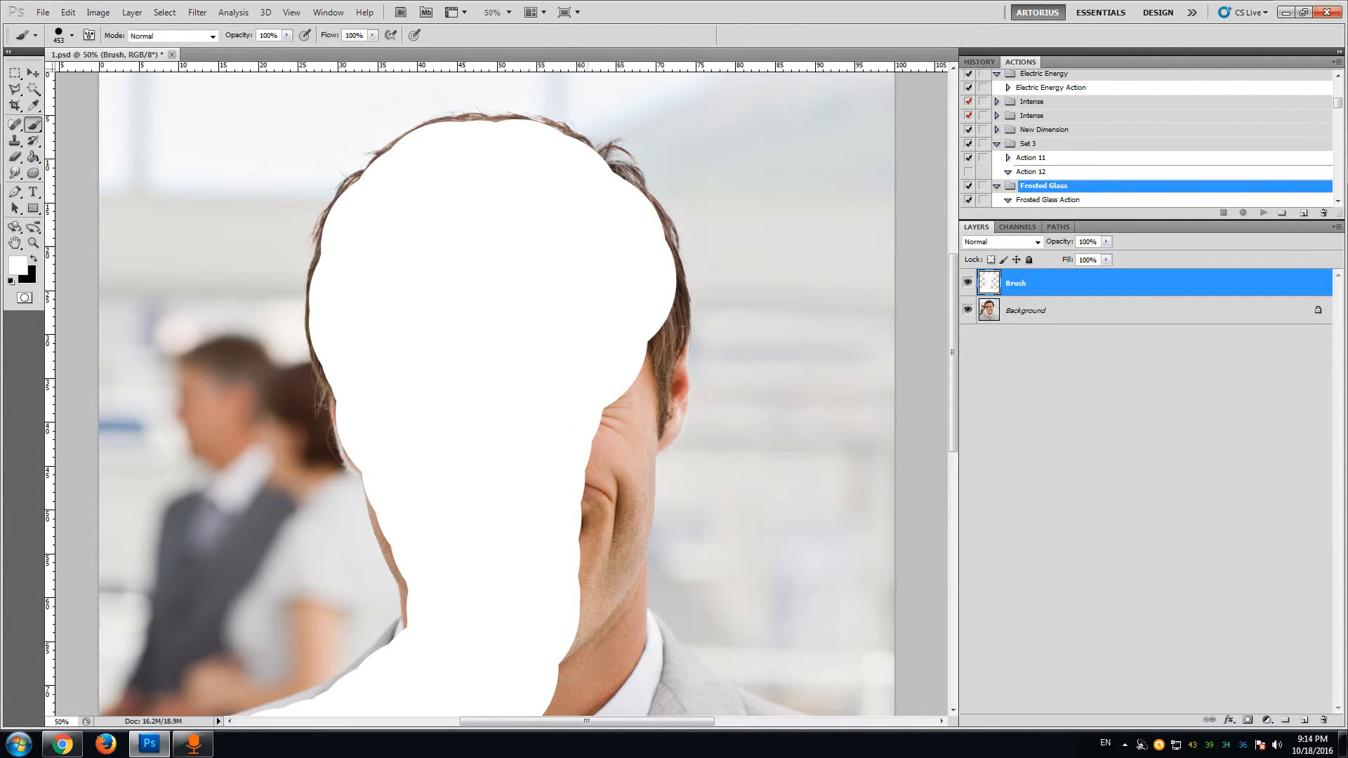
click(593, 235)
click(604, 330)
click(607, 289)
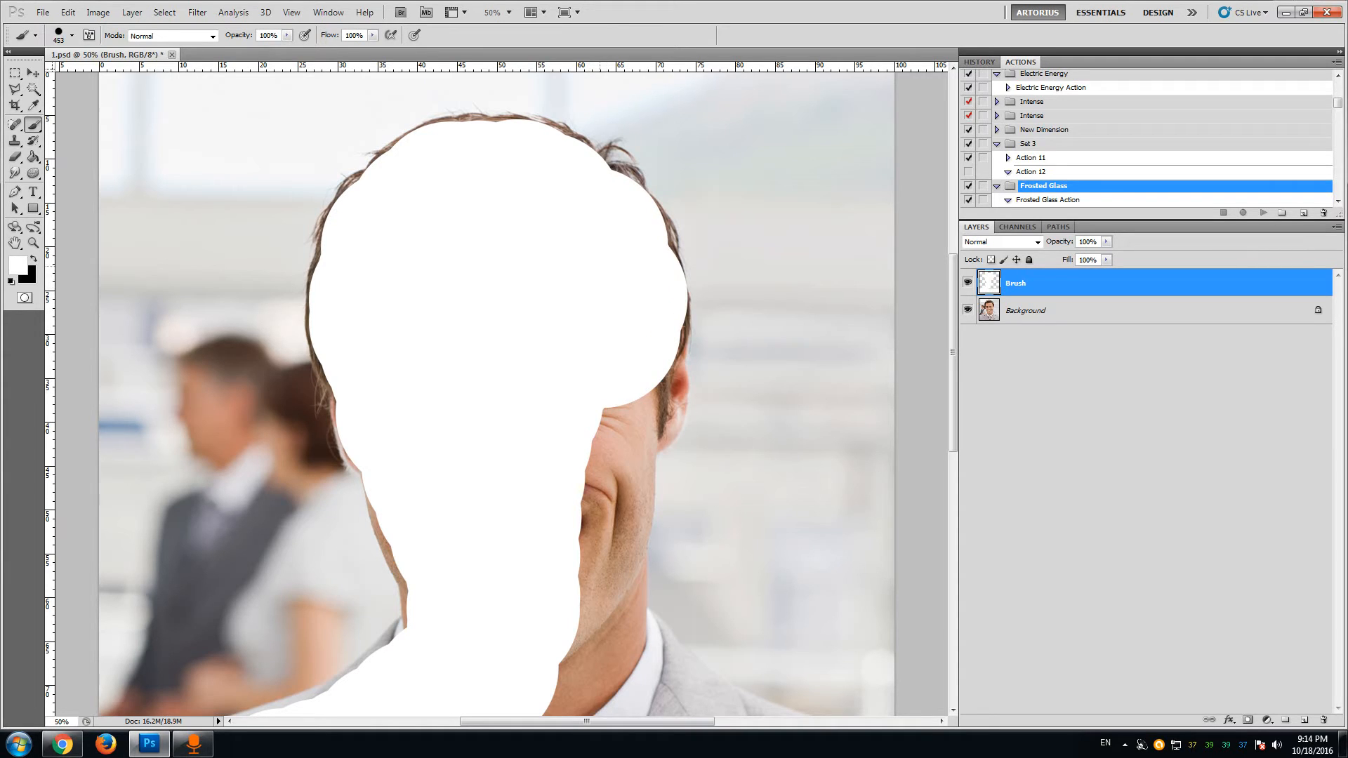
click(601, 265)
click(489, 191)
click(465, 193)
click(551, 196)
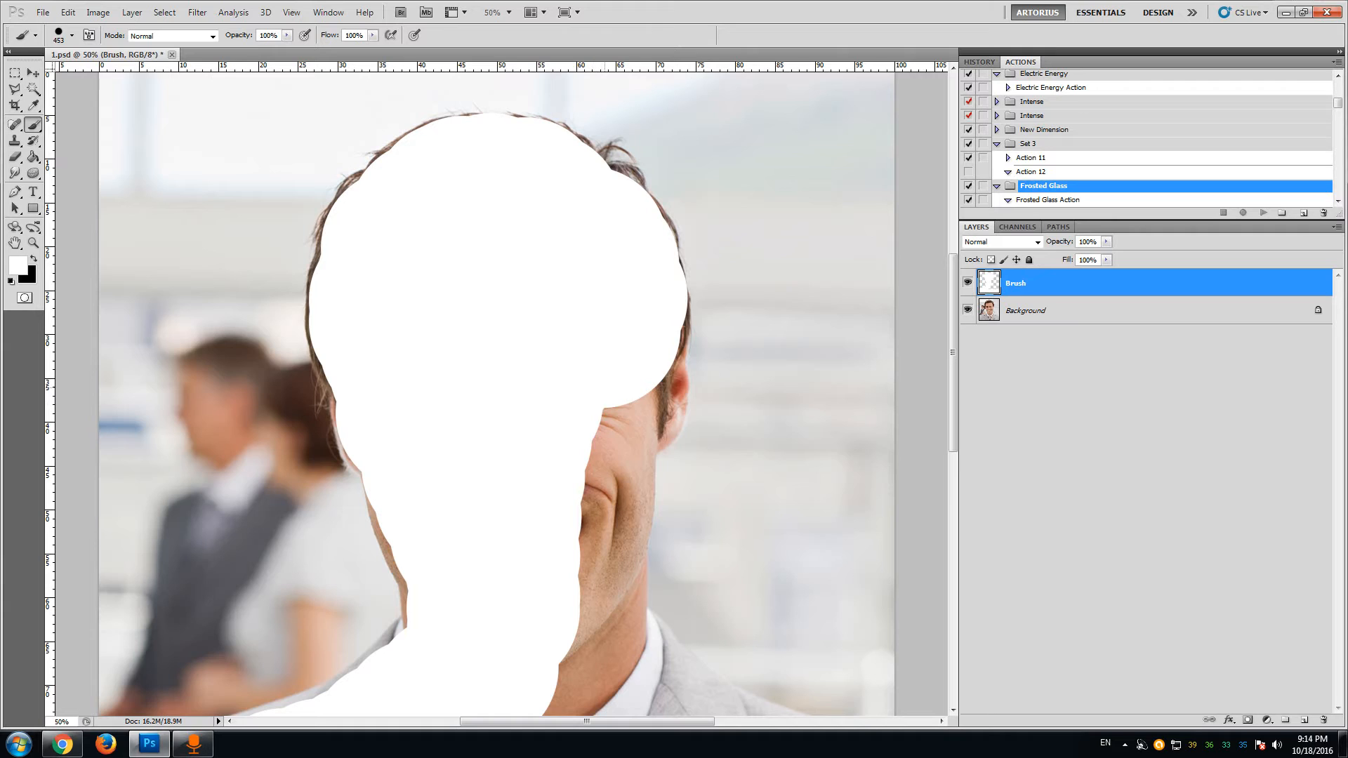
- Paint white over the ear, cheek, jaw and upper neck on the image's right side of the man
click(605, 388)
click(608, 362)
click(608, 328)
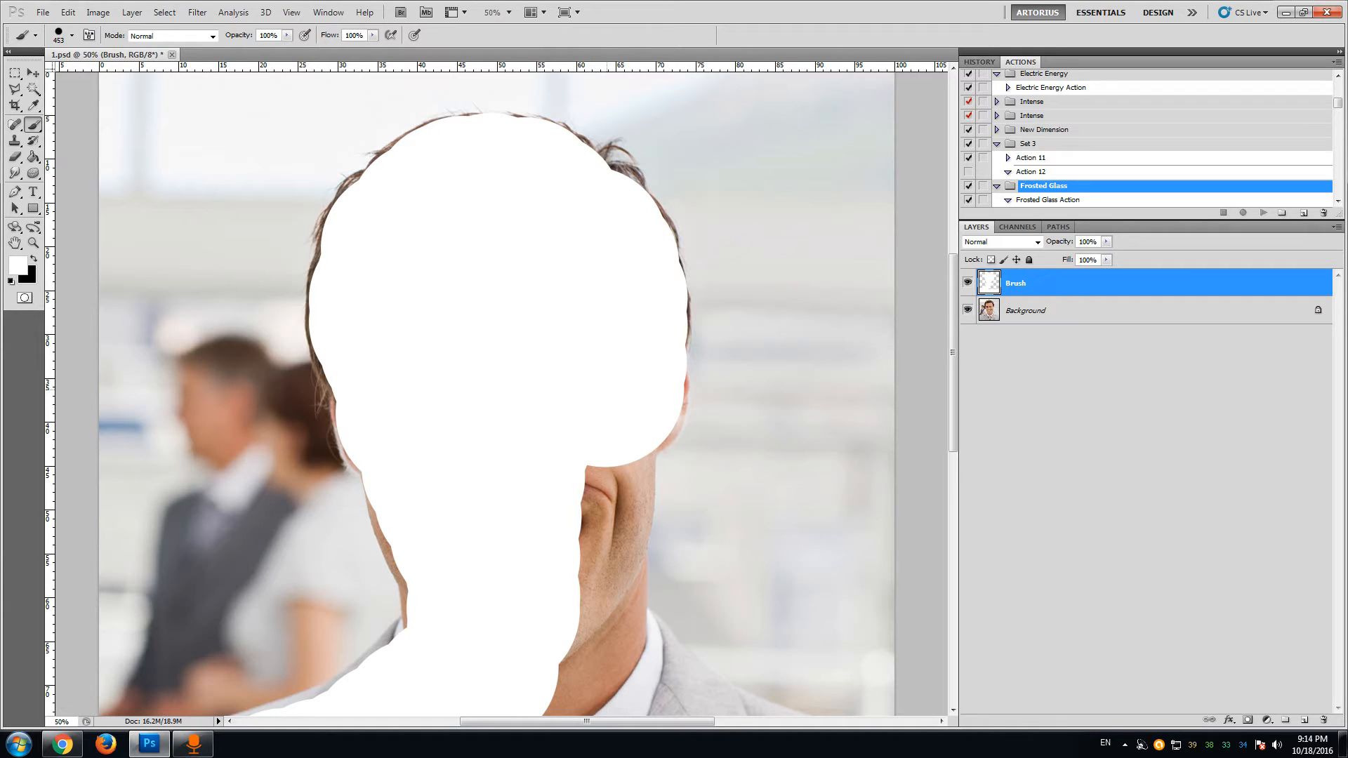
click(607, 393)
click(577, 451)
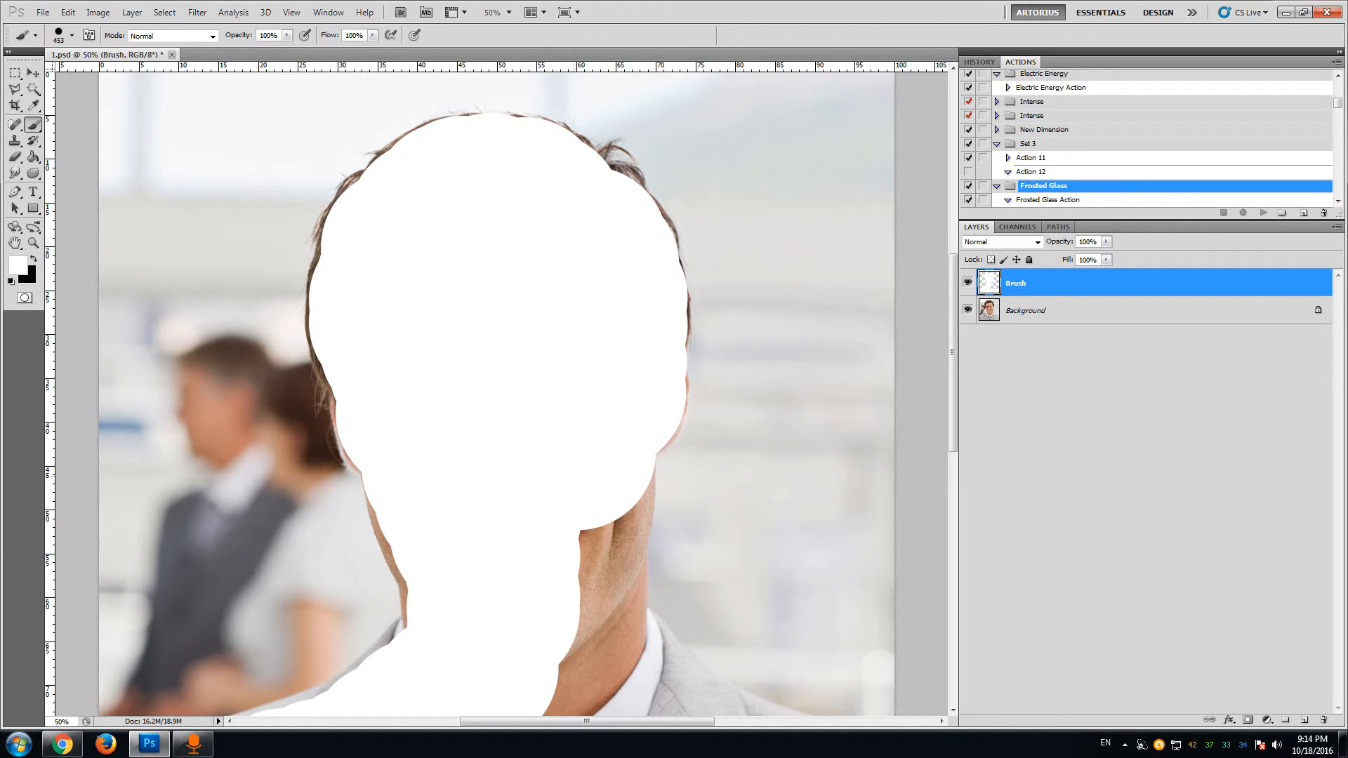
click(573, 485)
click(573, 504)
click(570, 521)
click(561, 553)
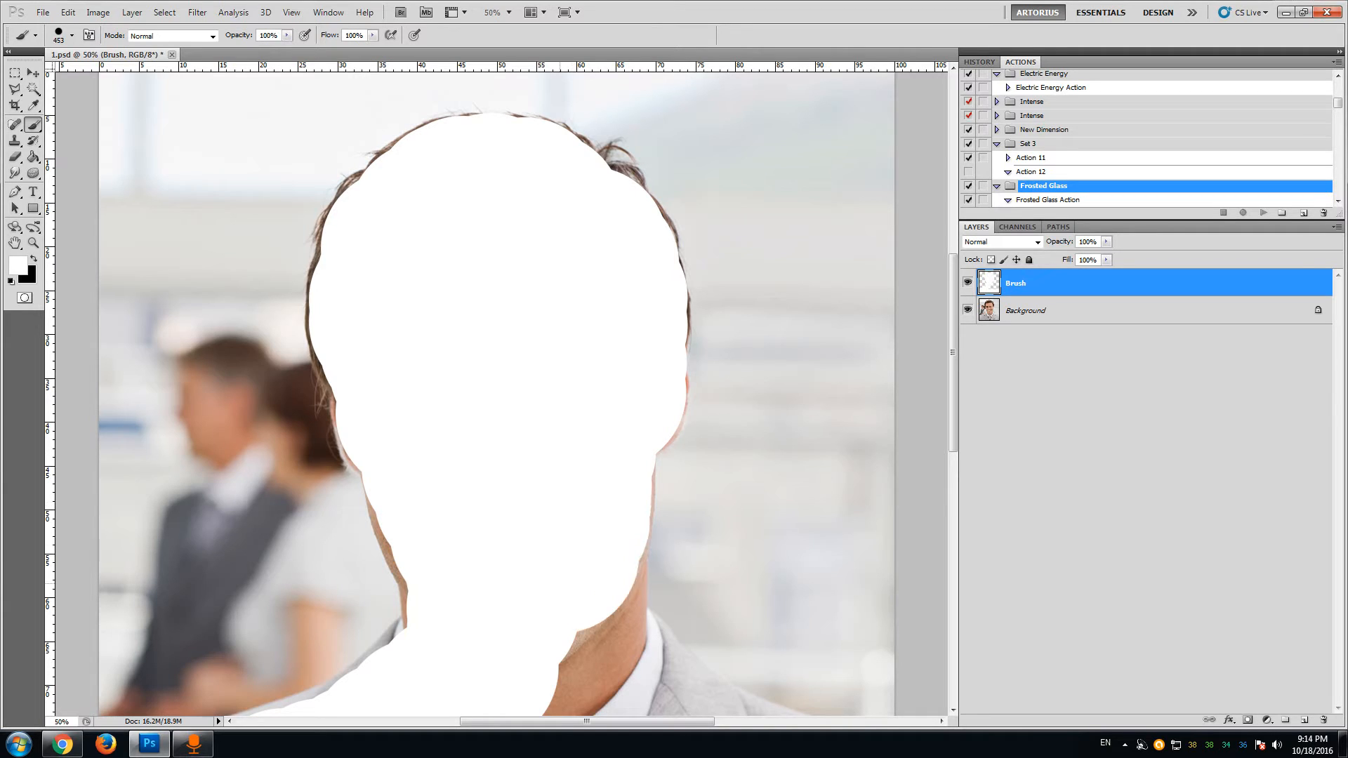
click(560, 585)
- Cover the remaining strip of skin along the man's jaw and neck on the image's left side with white paint
click(476, 578)
click(469, 554)
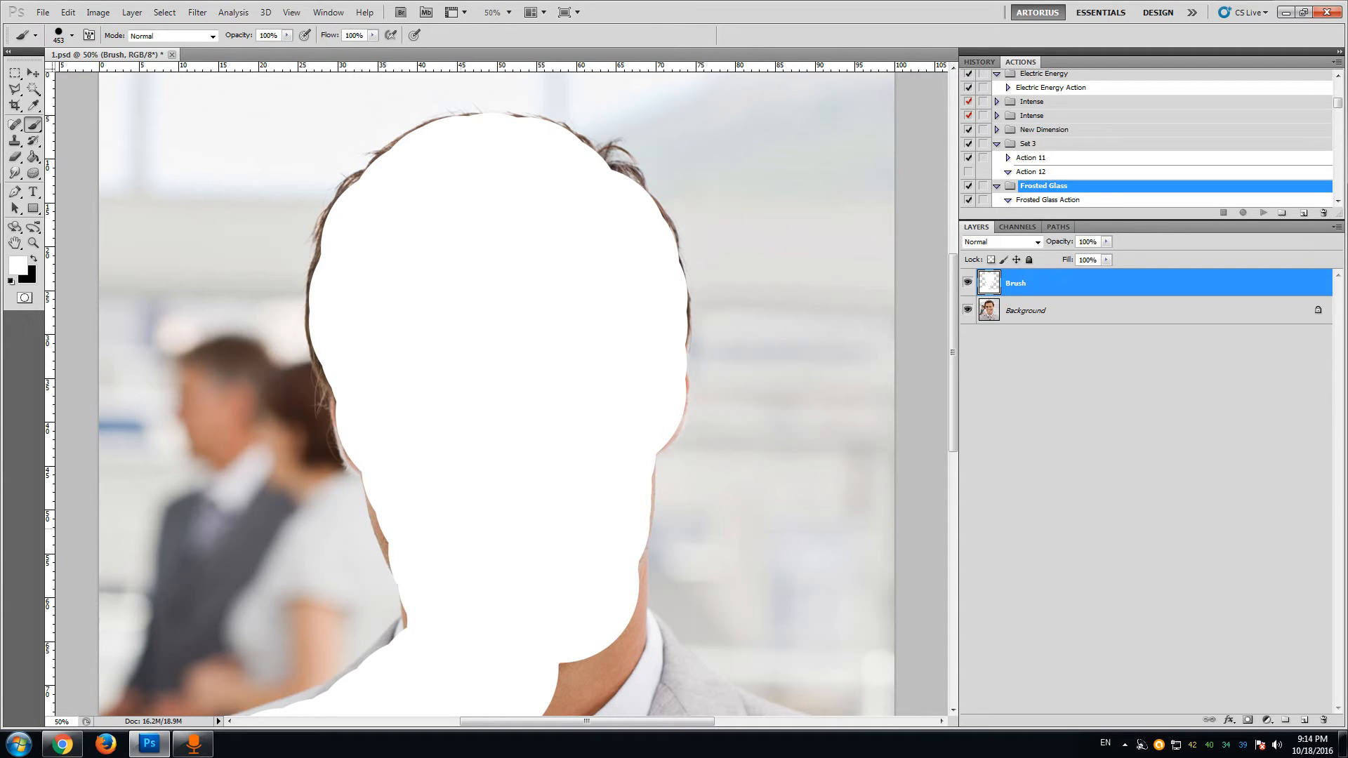
click(463, 531)
click(453, 509)
- Paint white over the collar, the jacket shoulder and the leftover neck edge on the image's right side
scroll(497, 394, down, 2)
scroll(497, 394, down, 4)
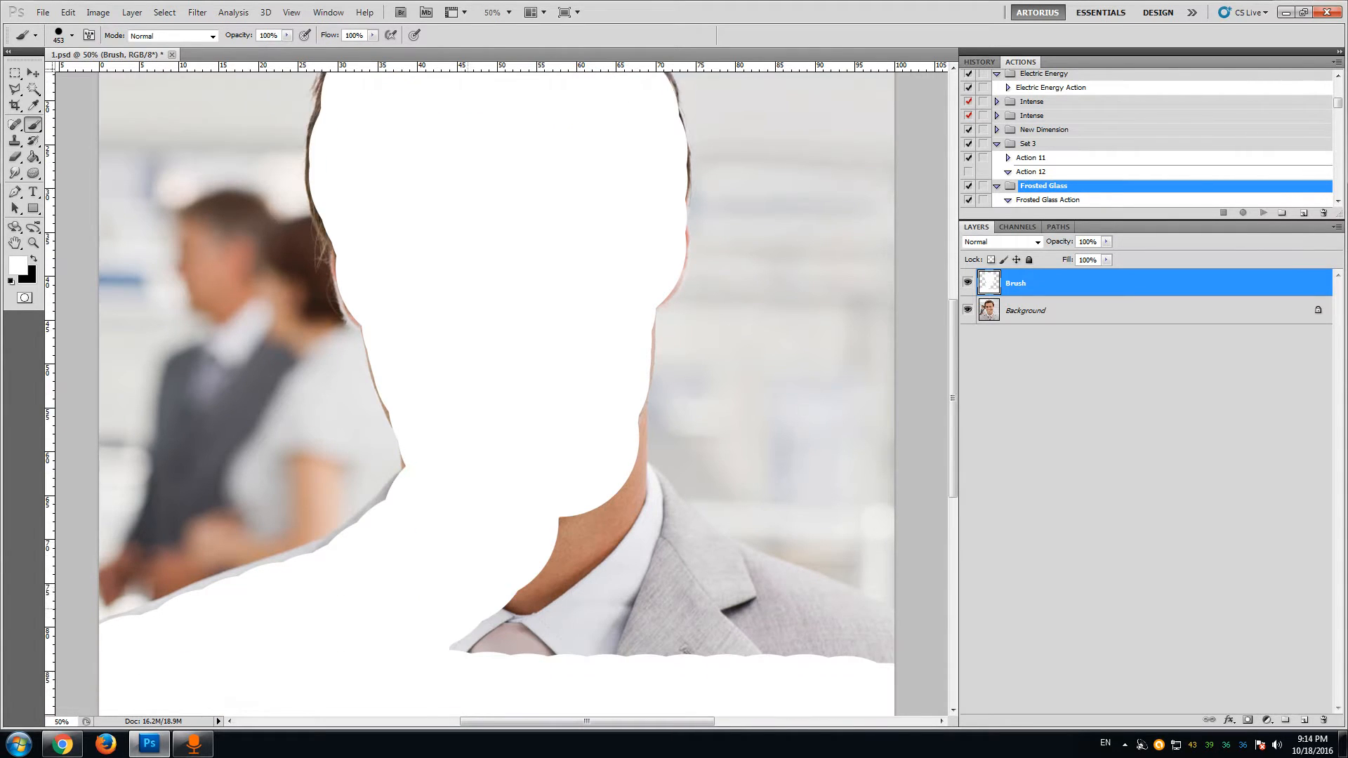
click(434, 499)
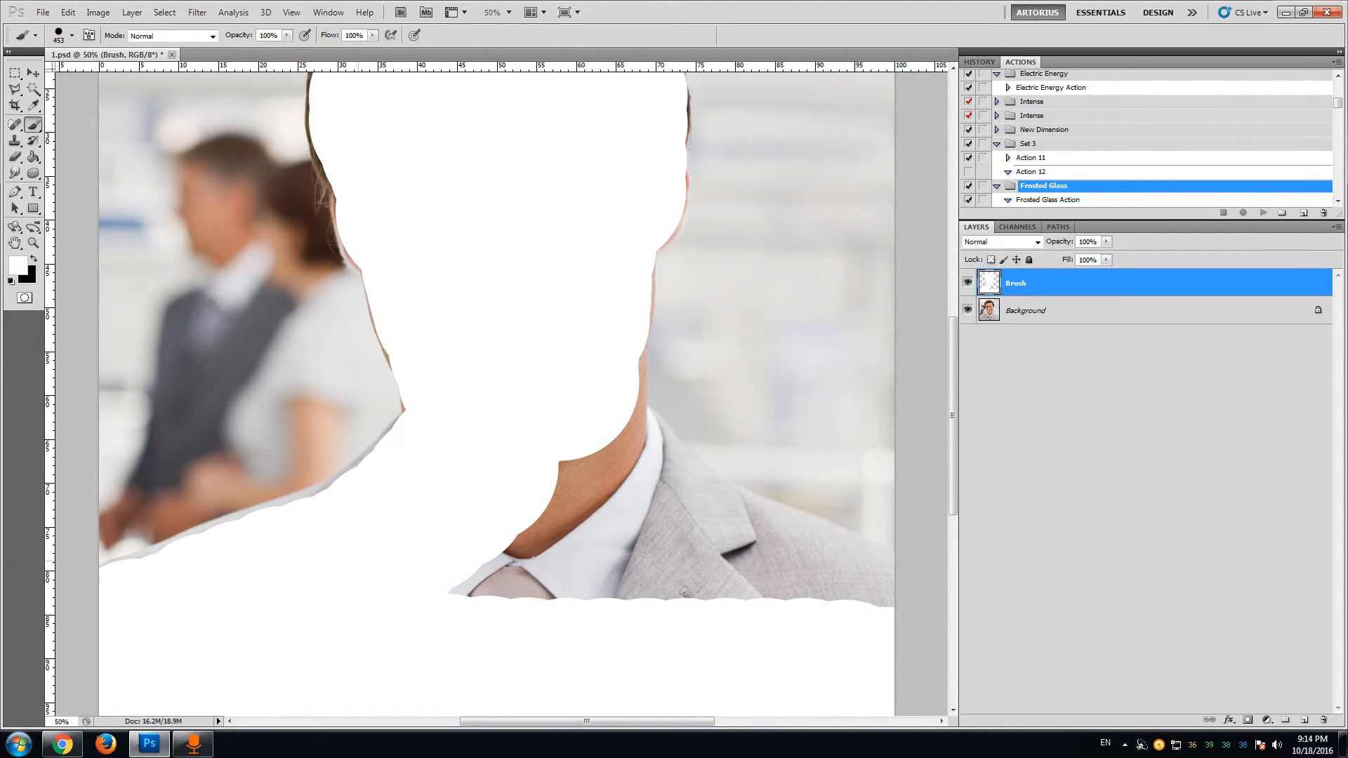
mouse_move(358, 561)
mouse_down()
mouse_move(288, 590)
mouse_move(841, 654)
mouse_move(772, 605)
mouse_move(597, 544)
mouse_move(555, 464)
mouse_move(596, 452)
mouse_move(702, 492)
mouse_up()
drag(773, 516, 891, 565)
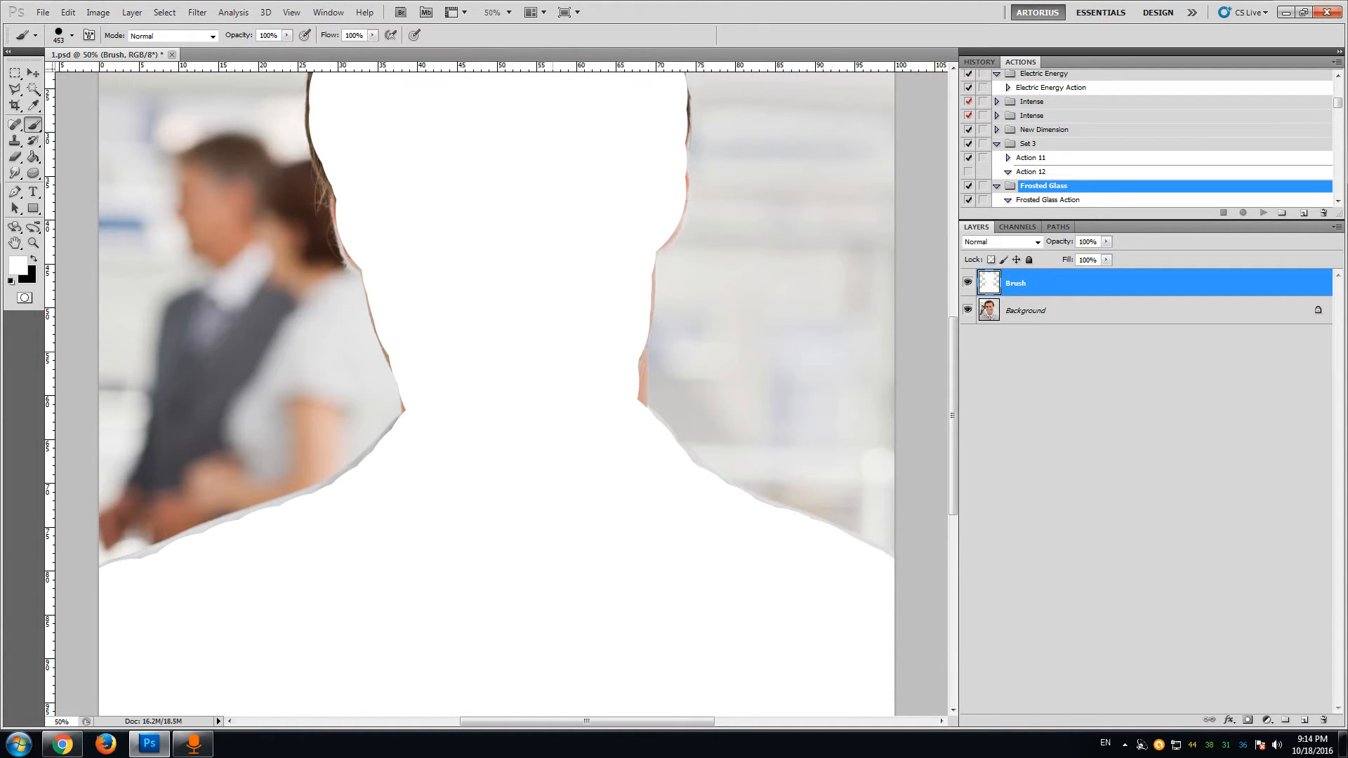
drag(643, 350, 640, 399)
- Touch up the thin unpainted edges around the man's ear, cheeks and hair on both sides with white paint
scroll(498, 393, up, 2)
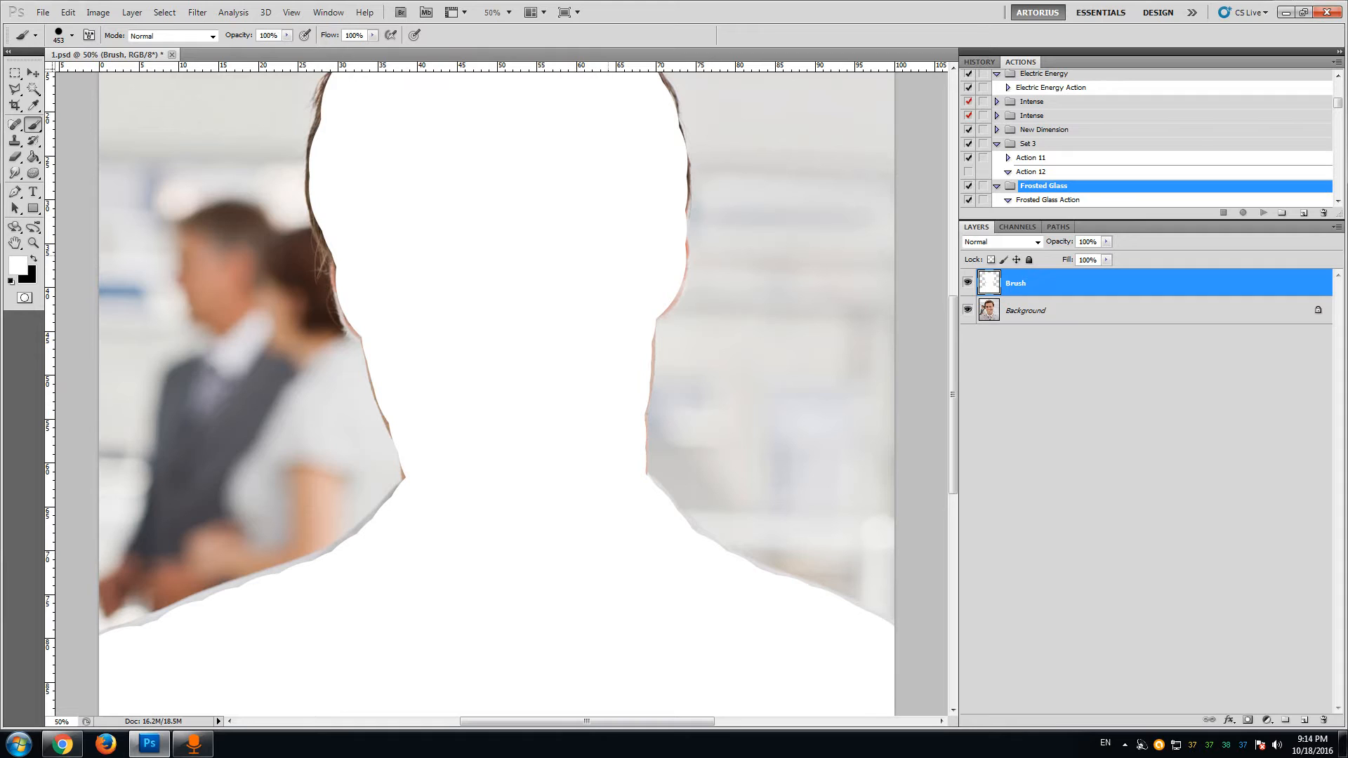
drag(608, 256, 597, 255)
click(576, 350)
click(415, 284)
click(404, 245)
click(396, 234)
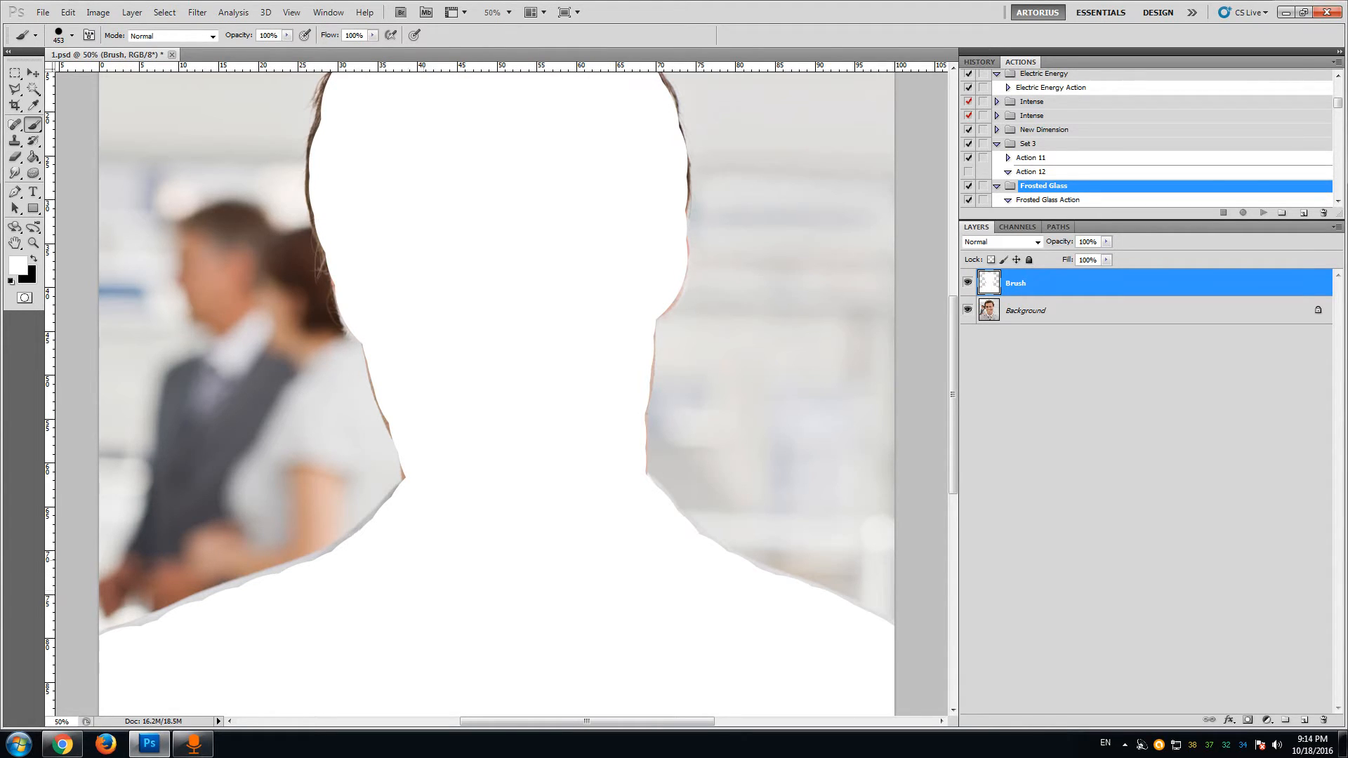
scroll(497, 393, up, 3)
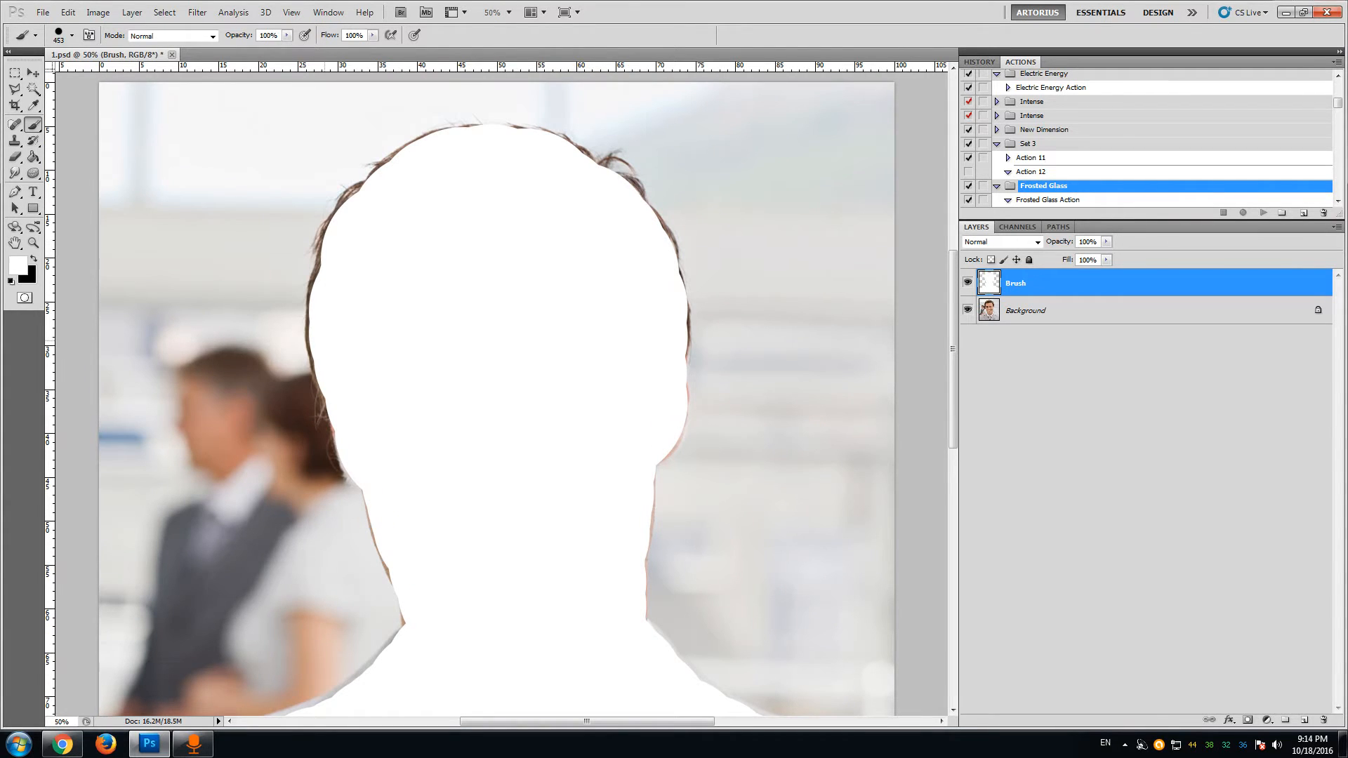
scroll(497, 394, up, 1)
click(391, 316)
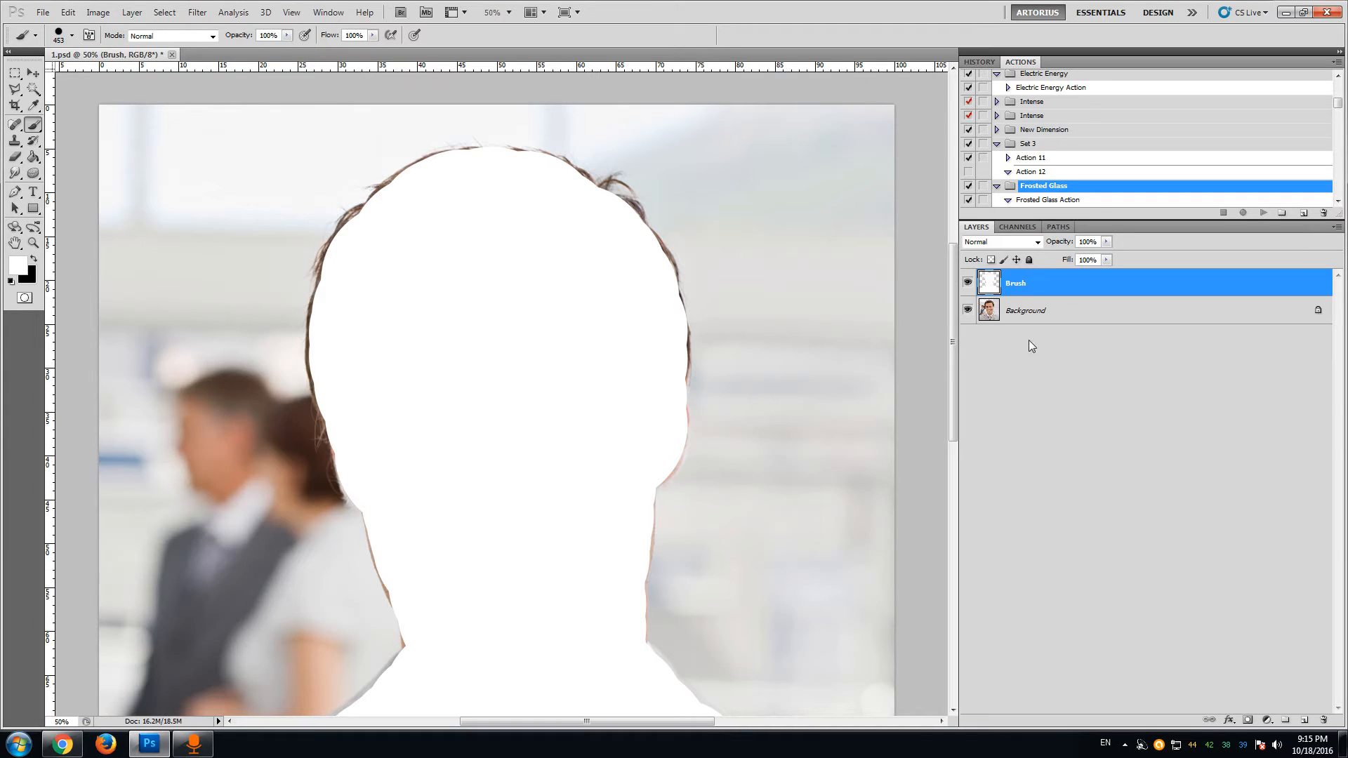
- Select the Frosted Glass Action in the Frosted Glass set and play it
scroll(948, 295, down, 1)
drag(948, 291, 938, 293)
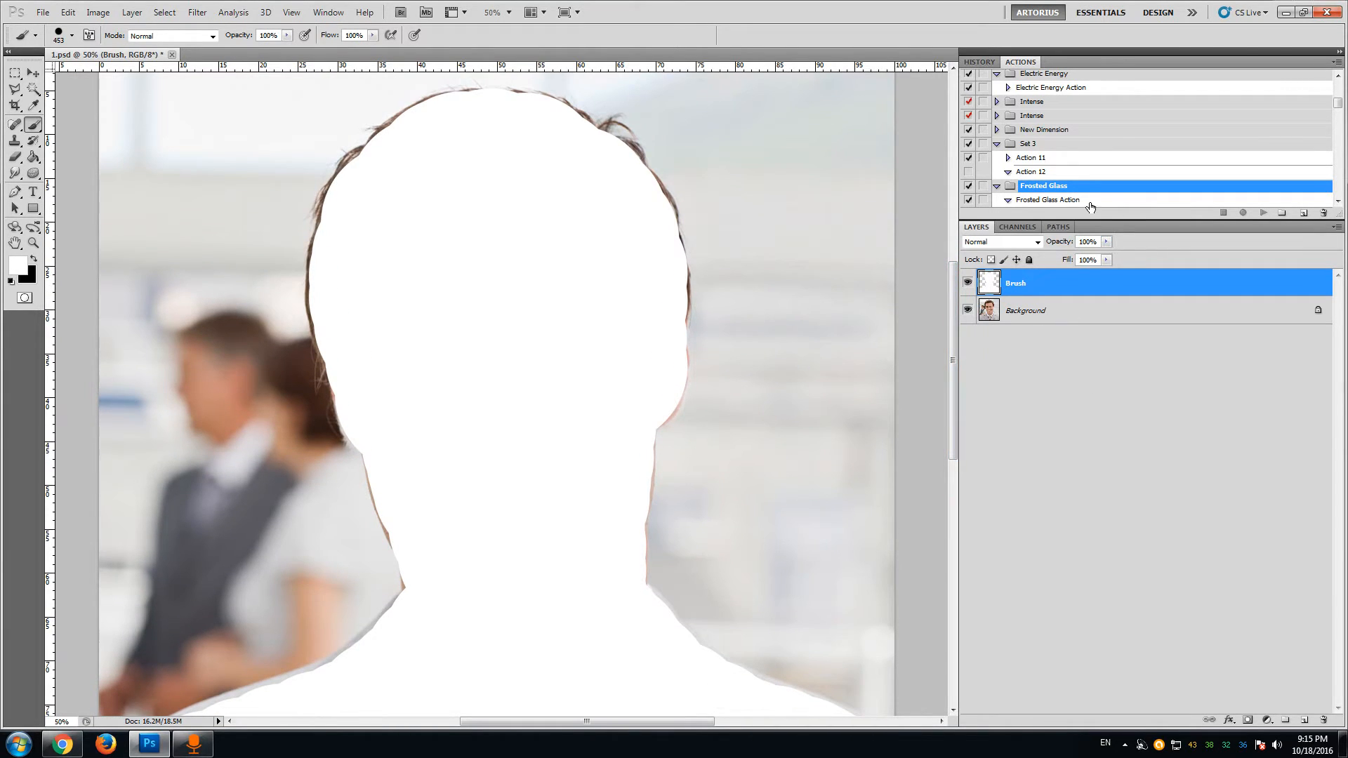
click(1052, 201)
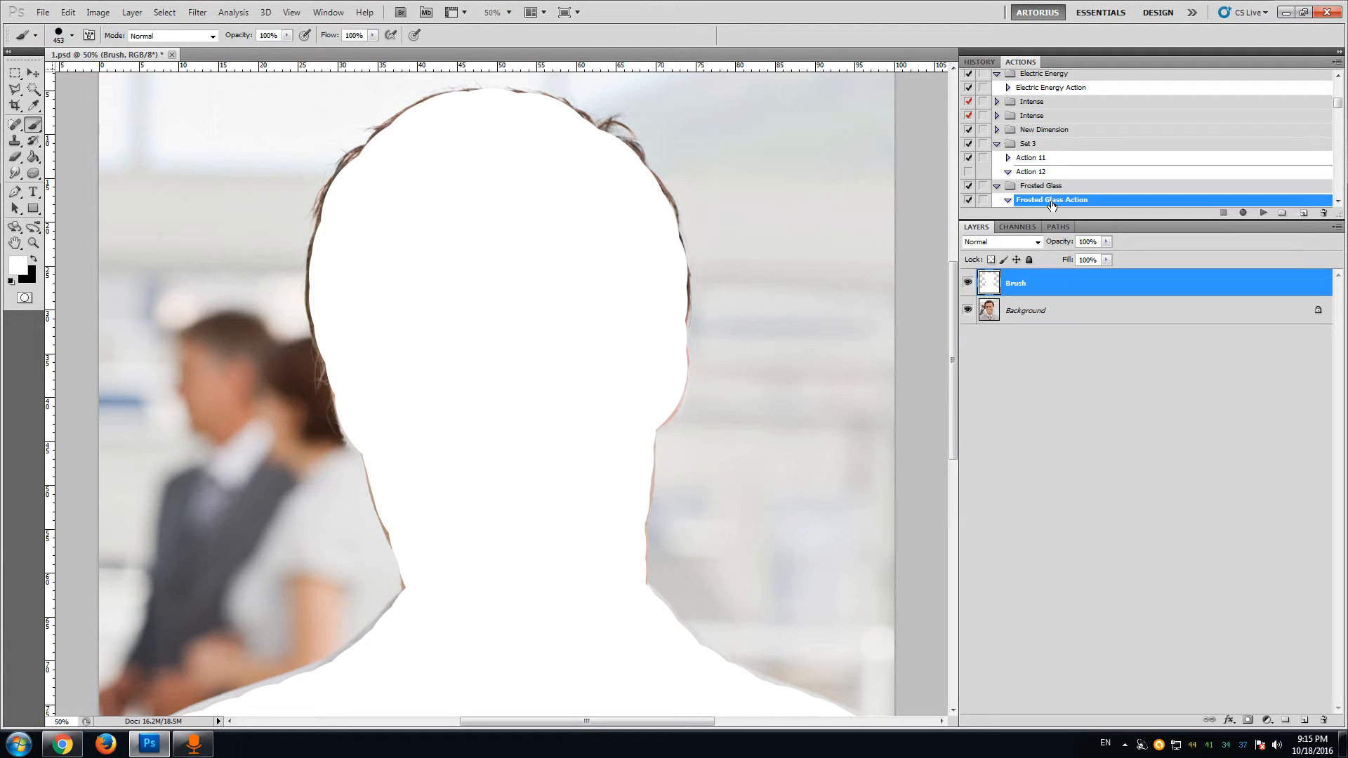
click(1264, 213)
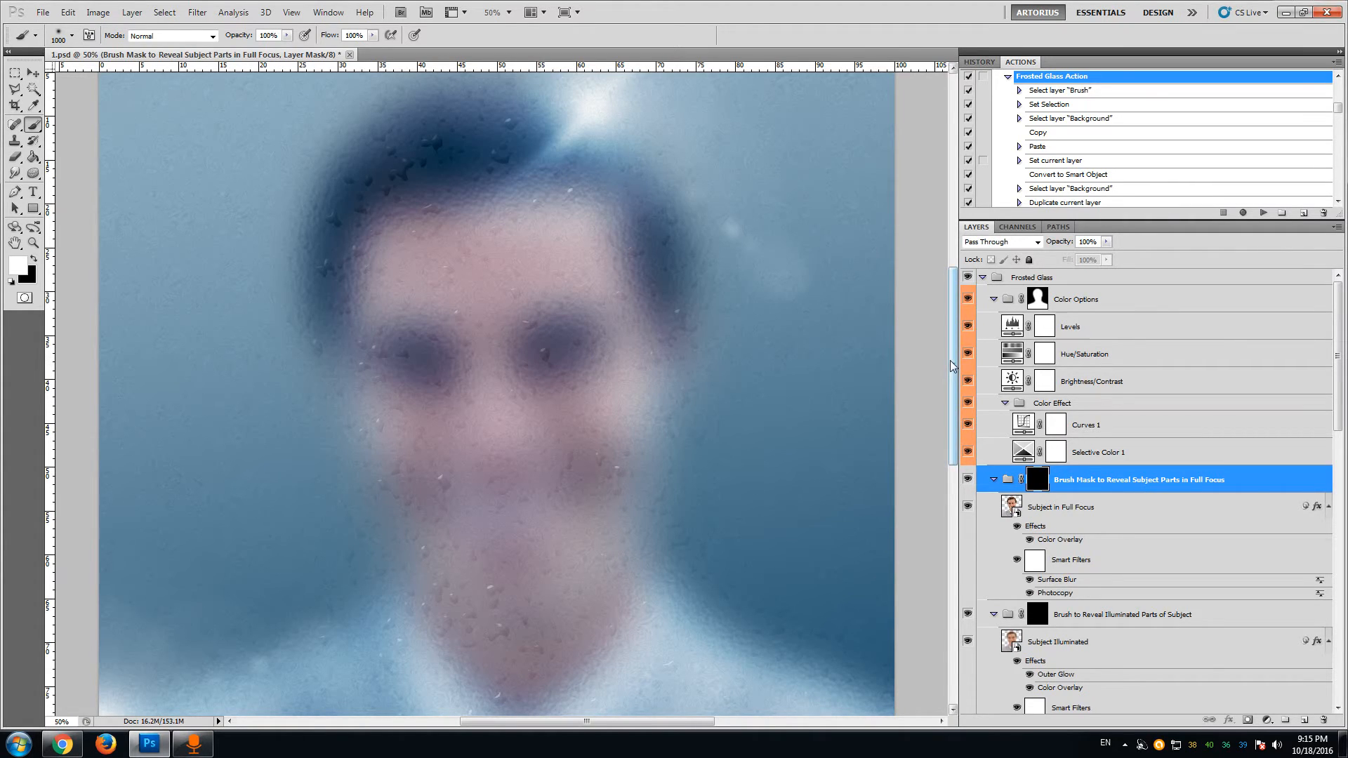
- Try painting white at full opacity across the eyes on the "Brush Mask to Reveal Subject Parts in Full Focus" mask, and undo the stroke
scroll(411, 294, down, 2)
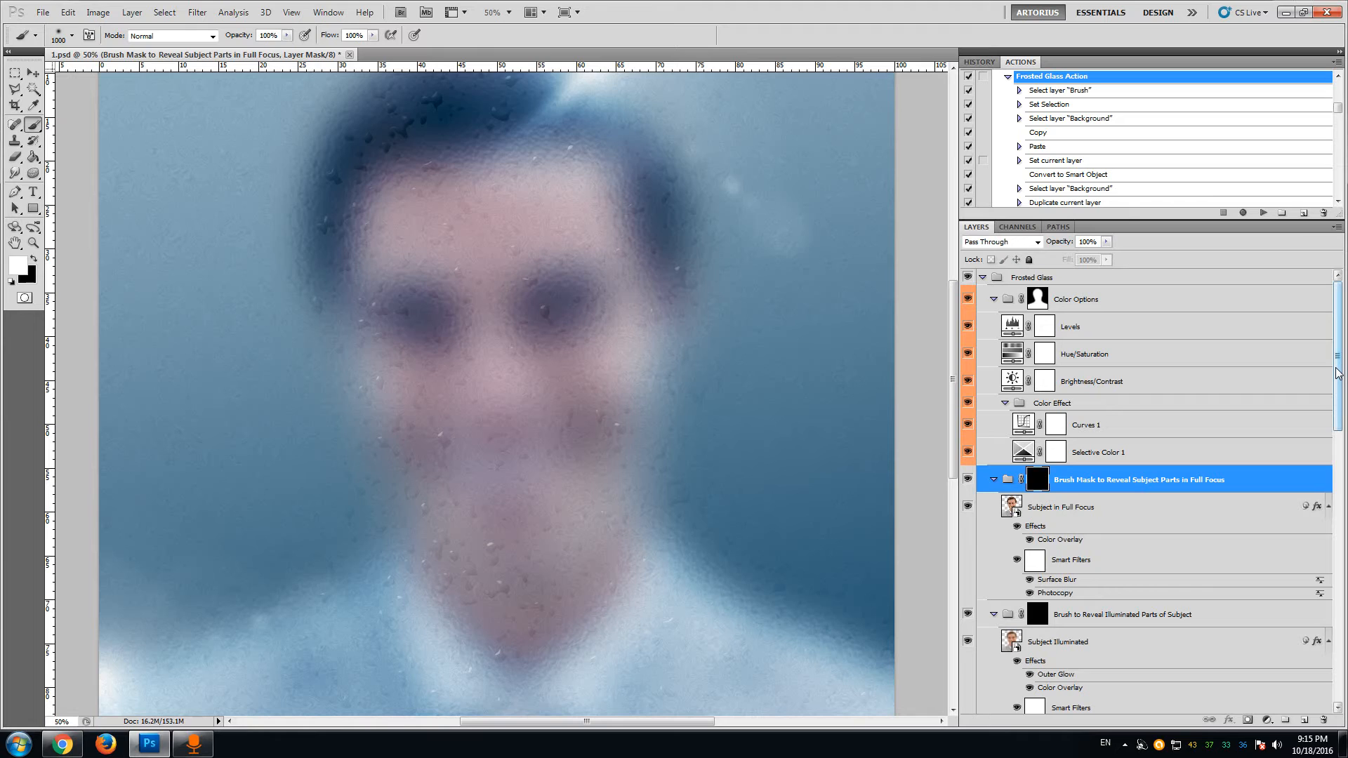
drag(955, 342, 957, 297)
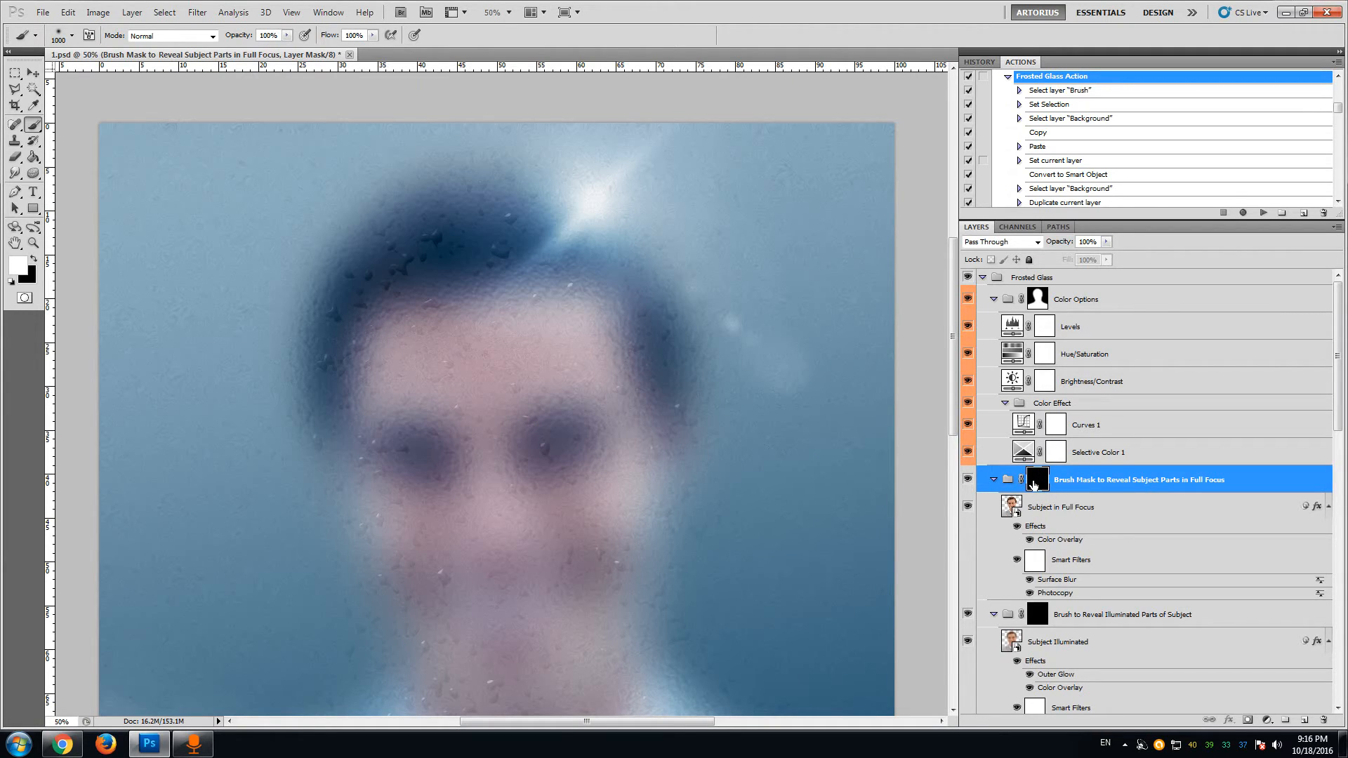
scroll(483, 358, down, 2)
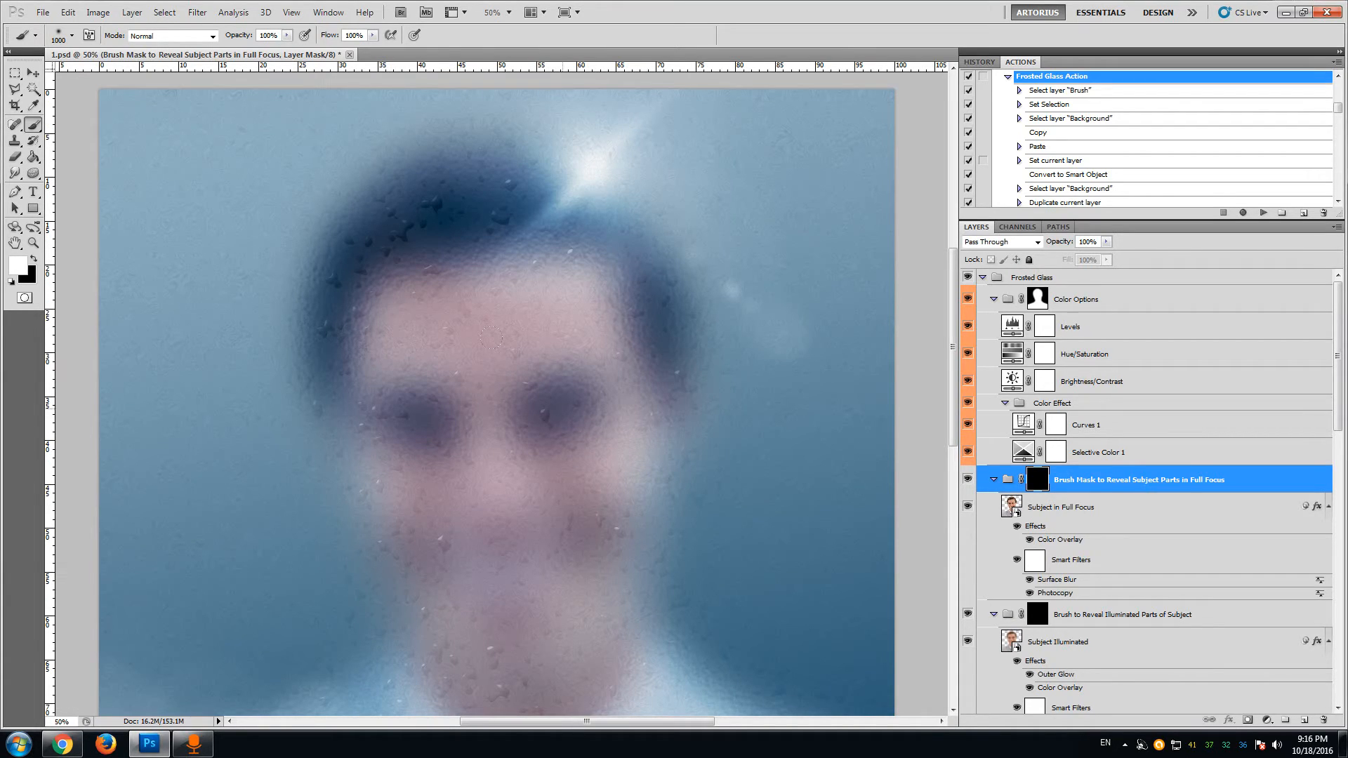
scroll(490, 337, down, 2)
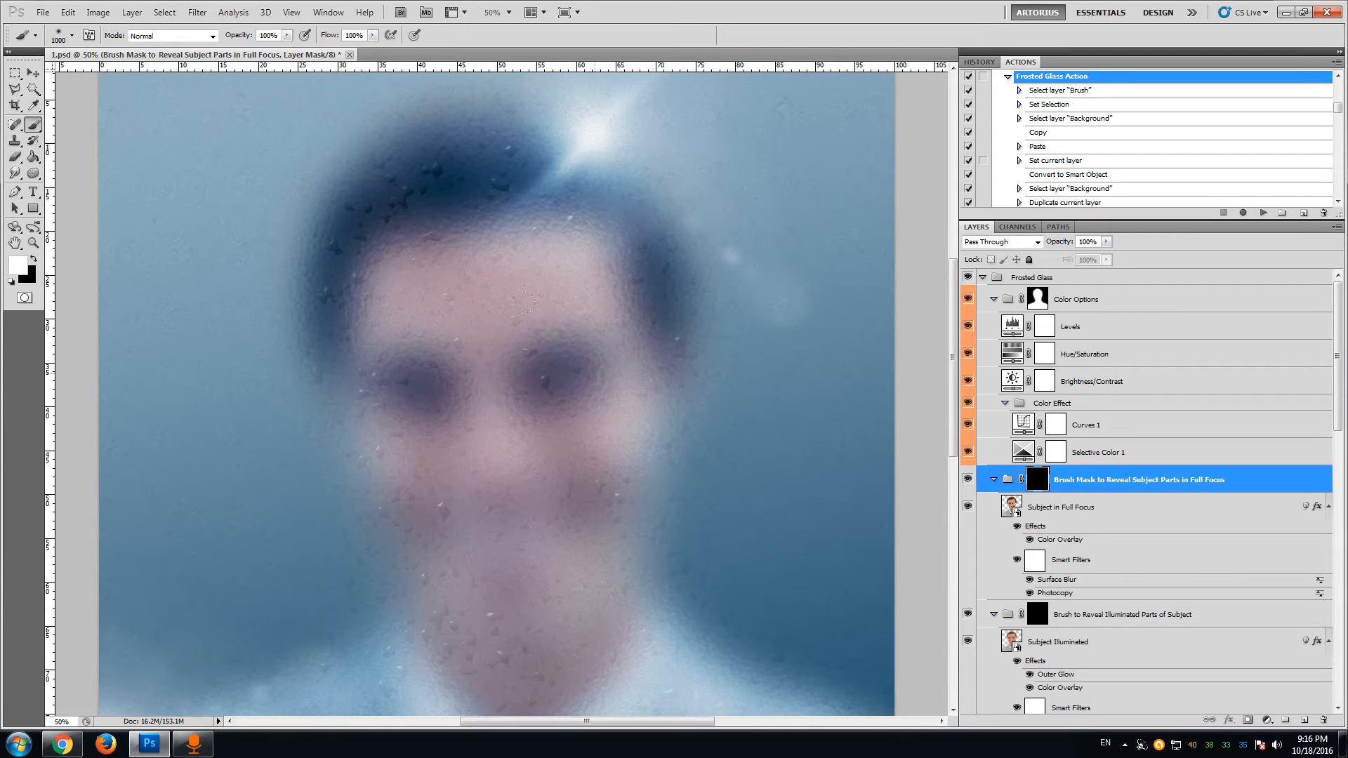
mouse_move(479, 296)
mouse_down()
mouse_move(385, 302)
mouse_move(421, 401)
mouse_up()
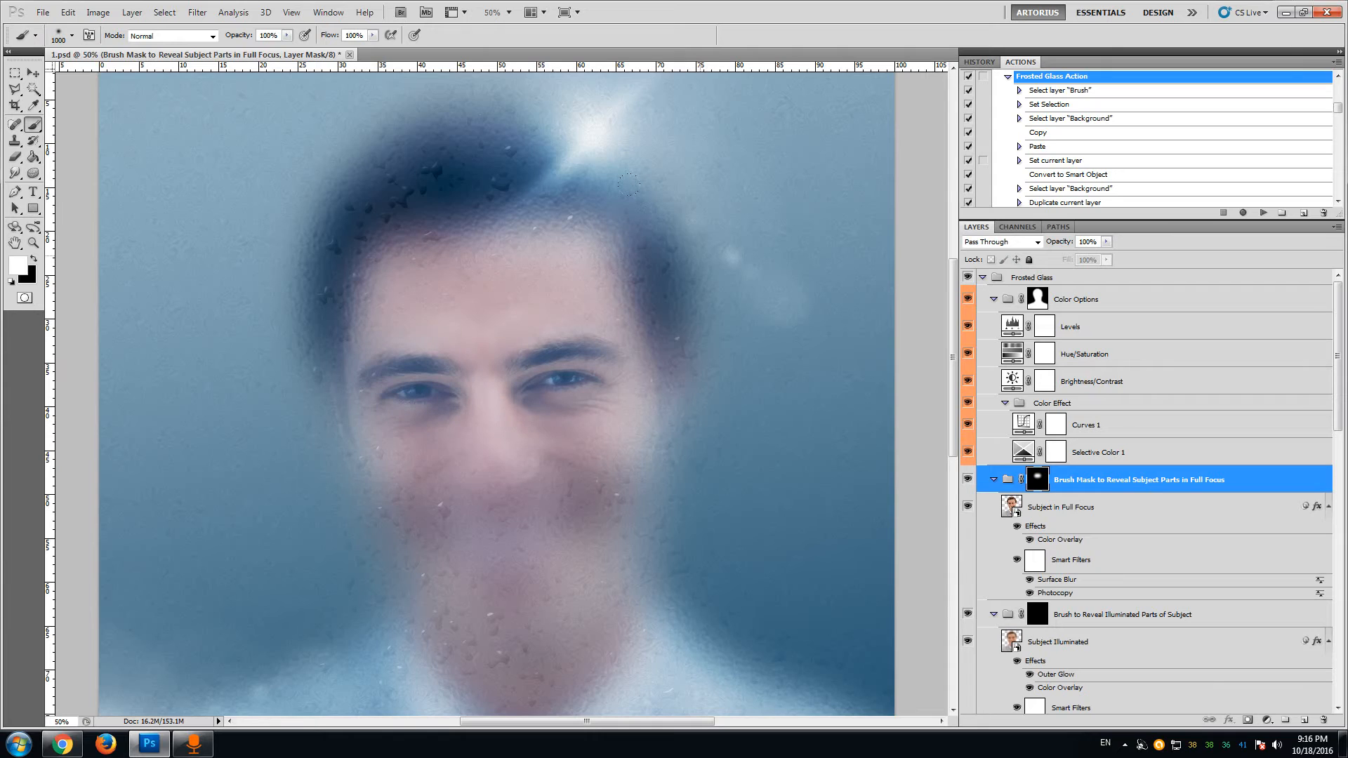
scroll(756, 320, down, 3)
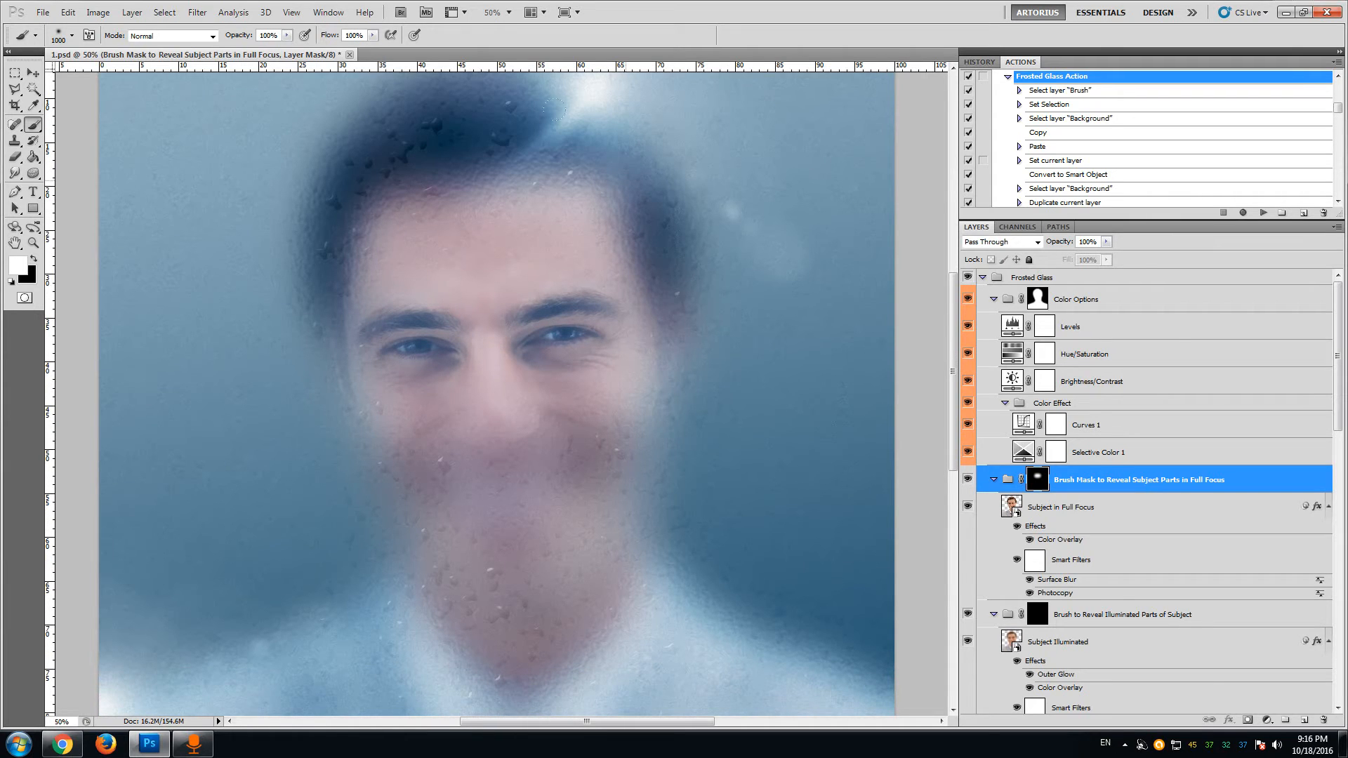
scroll(563, 376, down, 2)
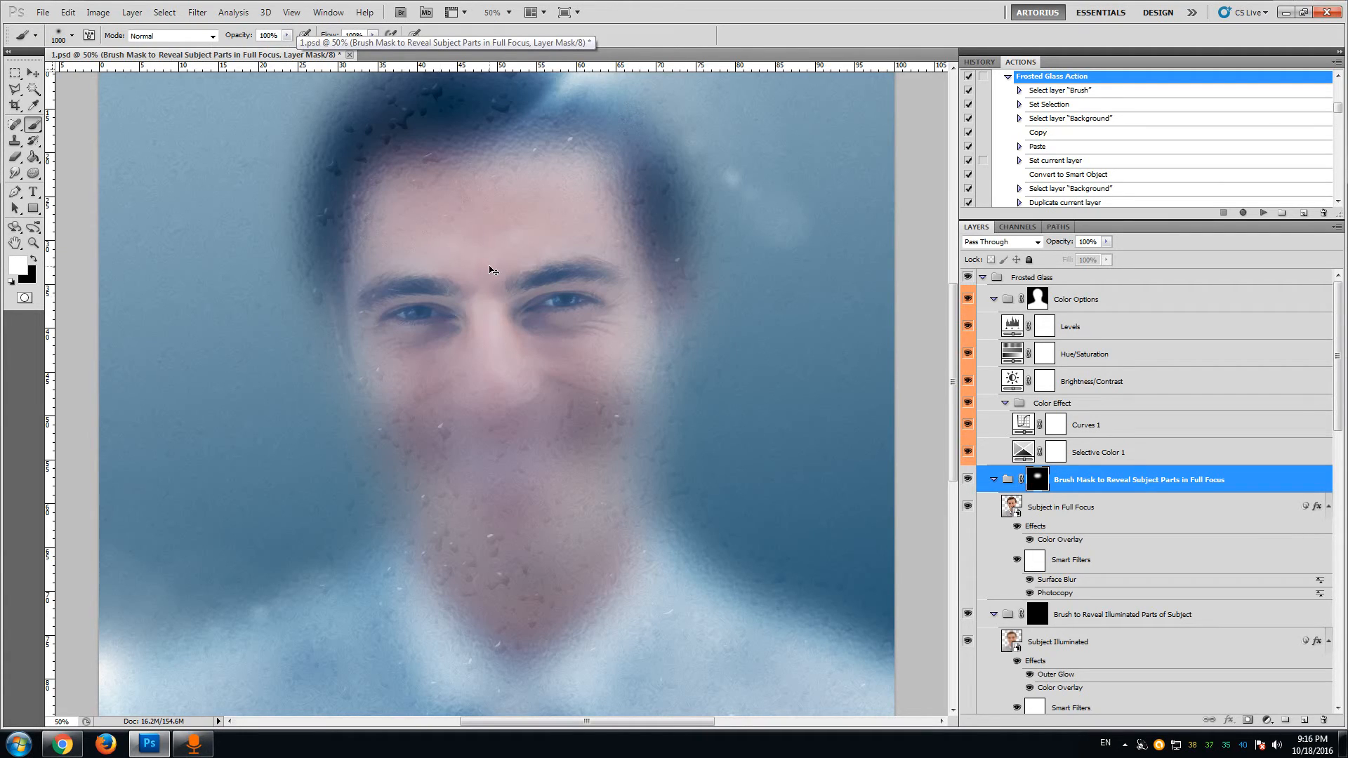
key(ctrl+z)
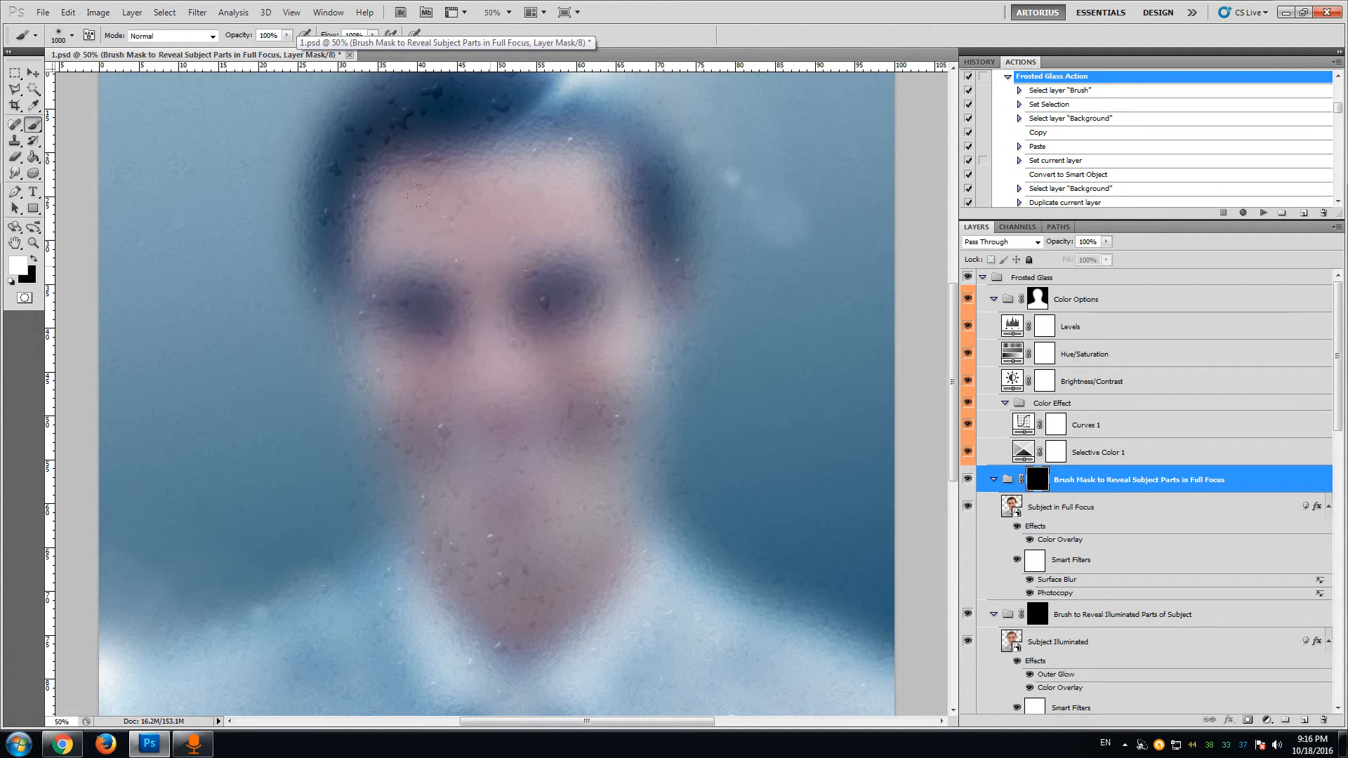
- Lower the brush opacity to 31% and paint two passes over the man's eyes on the full-focus group mask
click(287, 35)
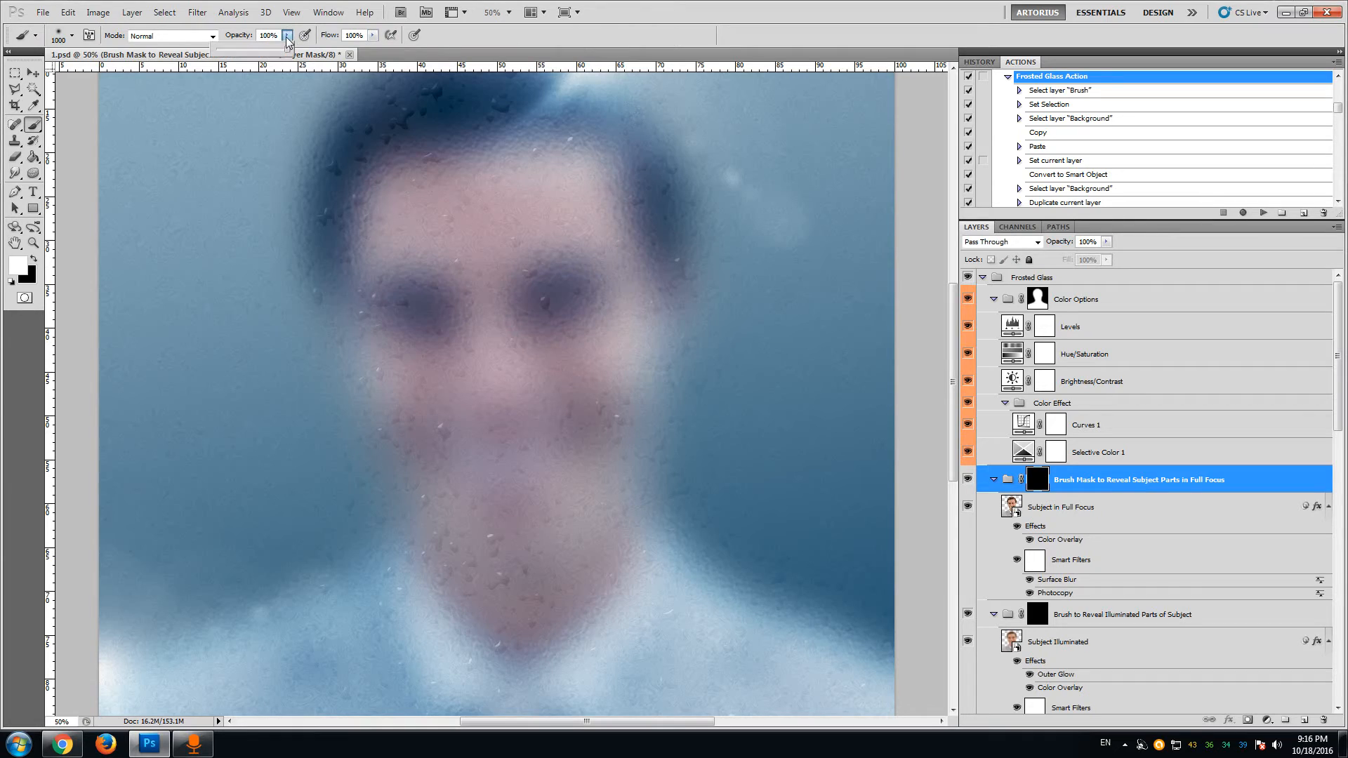
click(238, 50)
drag(562, 281, 344, 225)
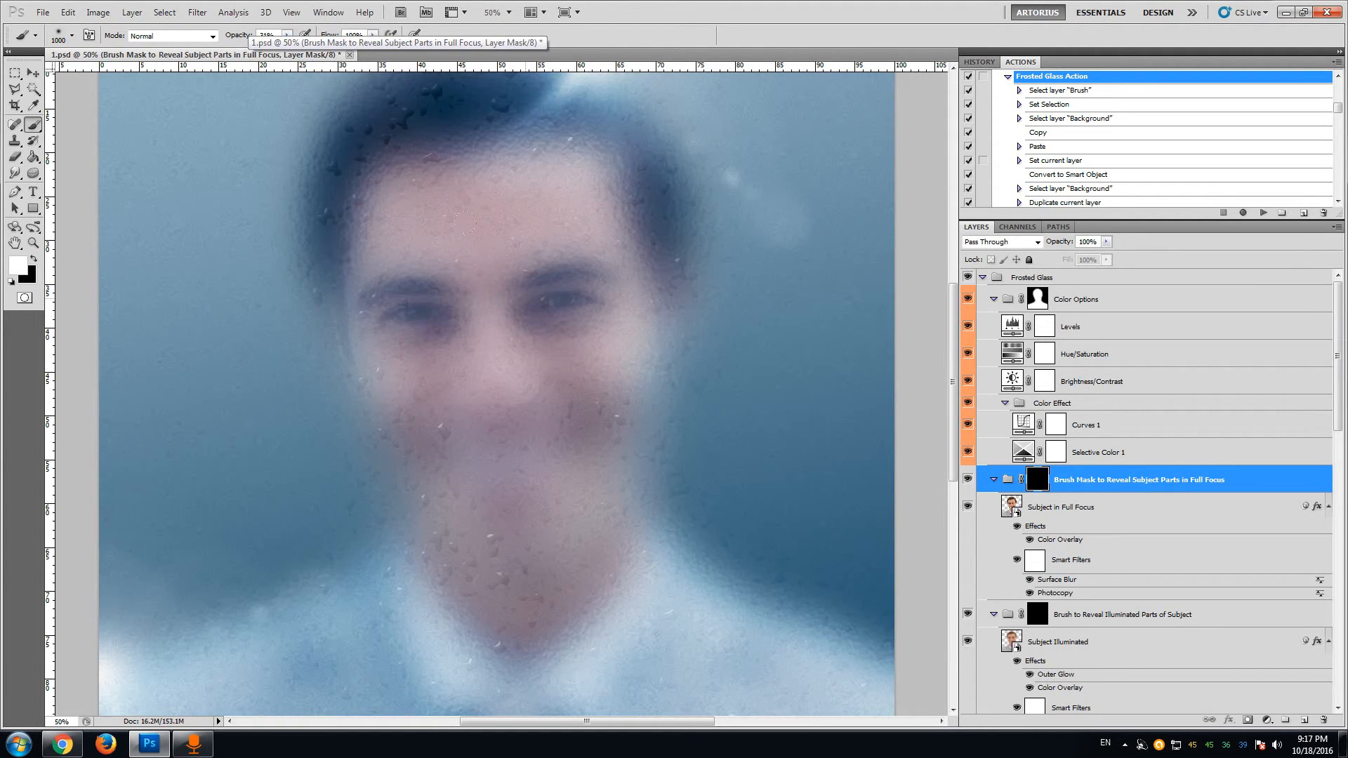
drag(465, 223, 556, 317)
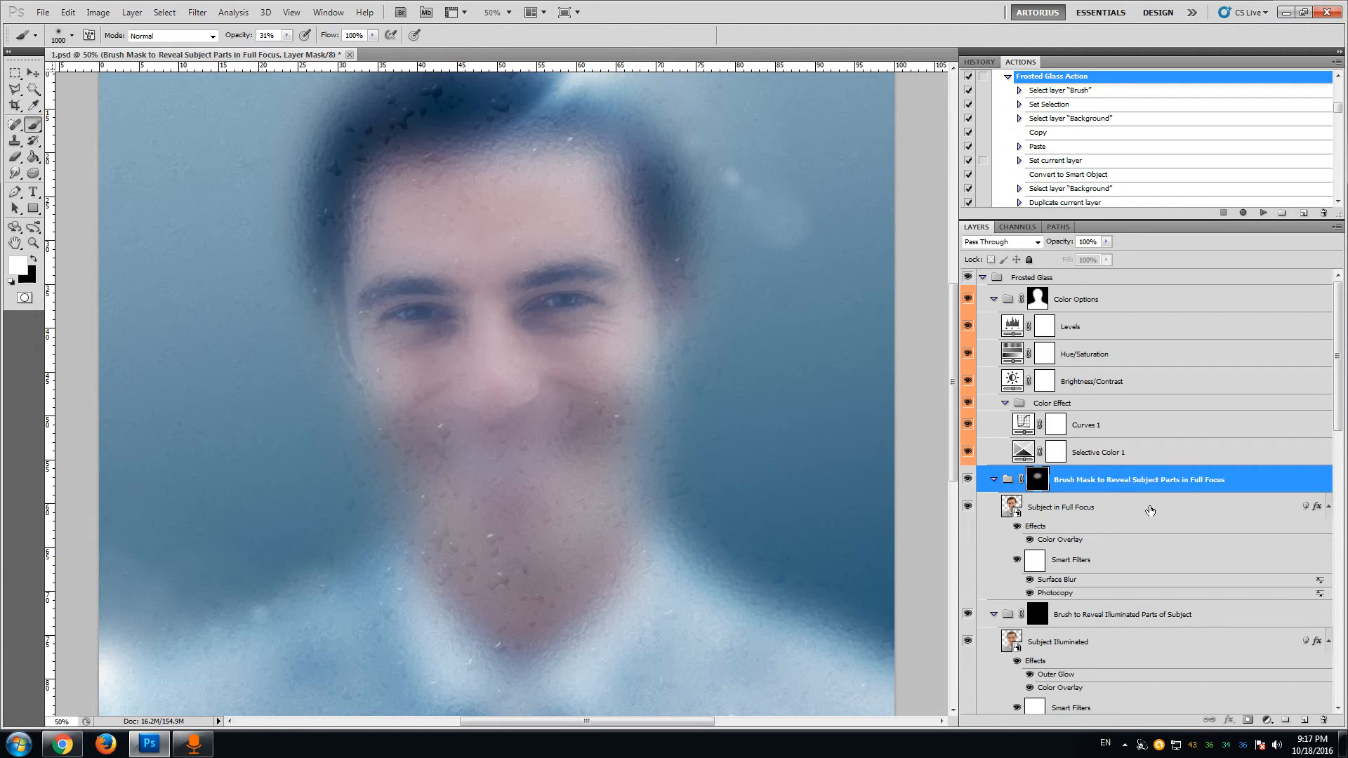
- Select the Subject in Full Focus layer, and switch to the mask of the "Brush to Reveal Illuminated Parts of Subject" group
scroll(1148, 516, down, 1)
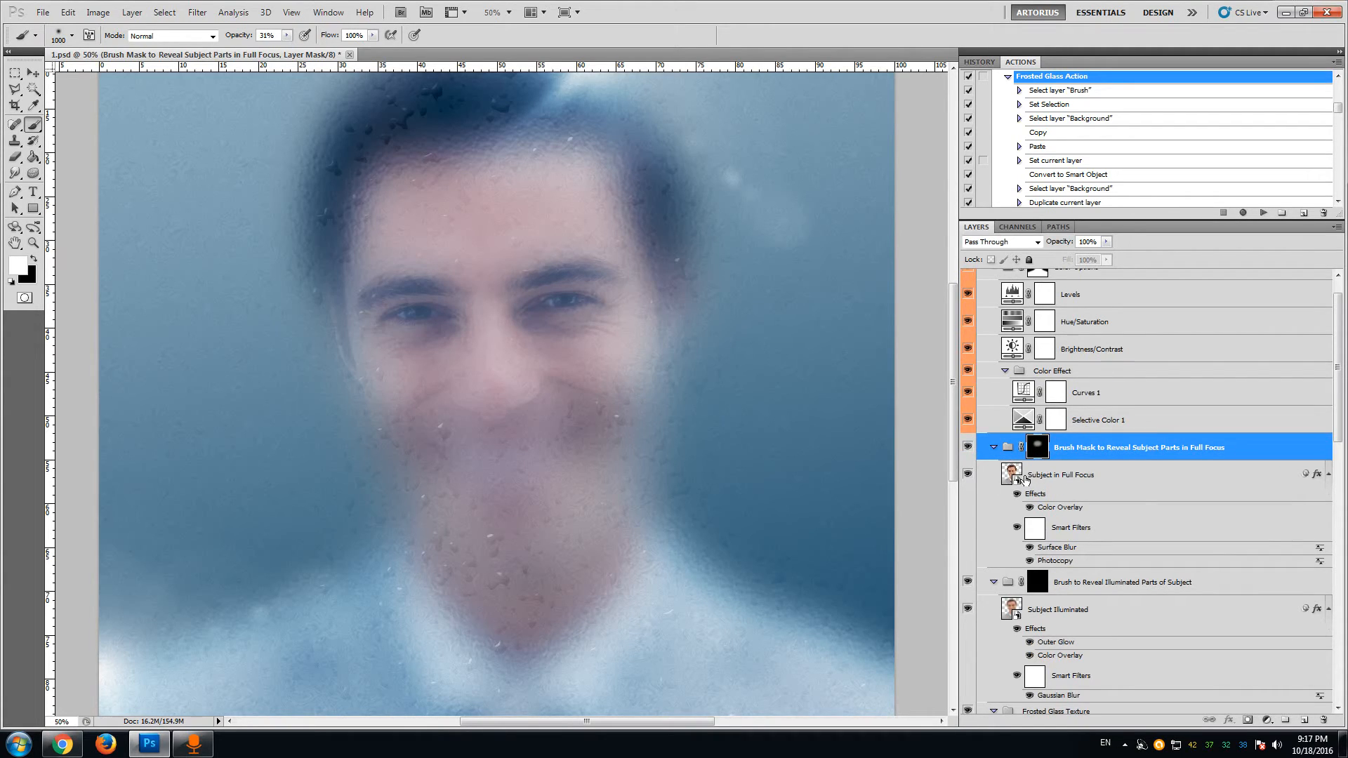
click(1076, 482)
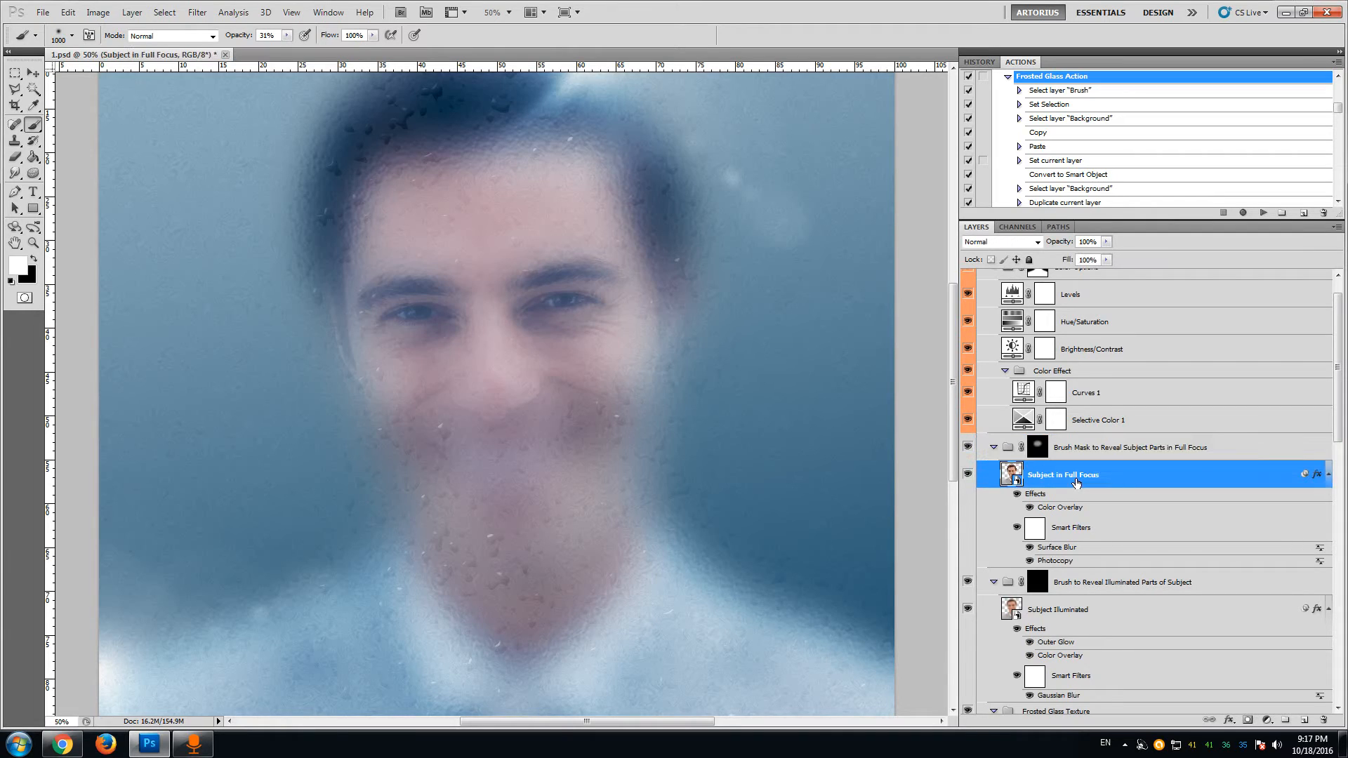
scroll(1076, 491, down, 2)
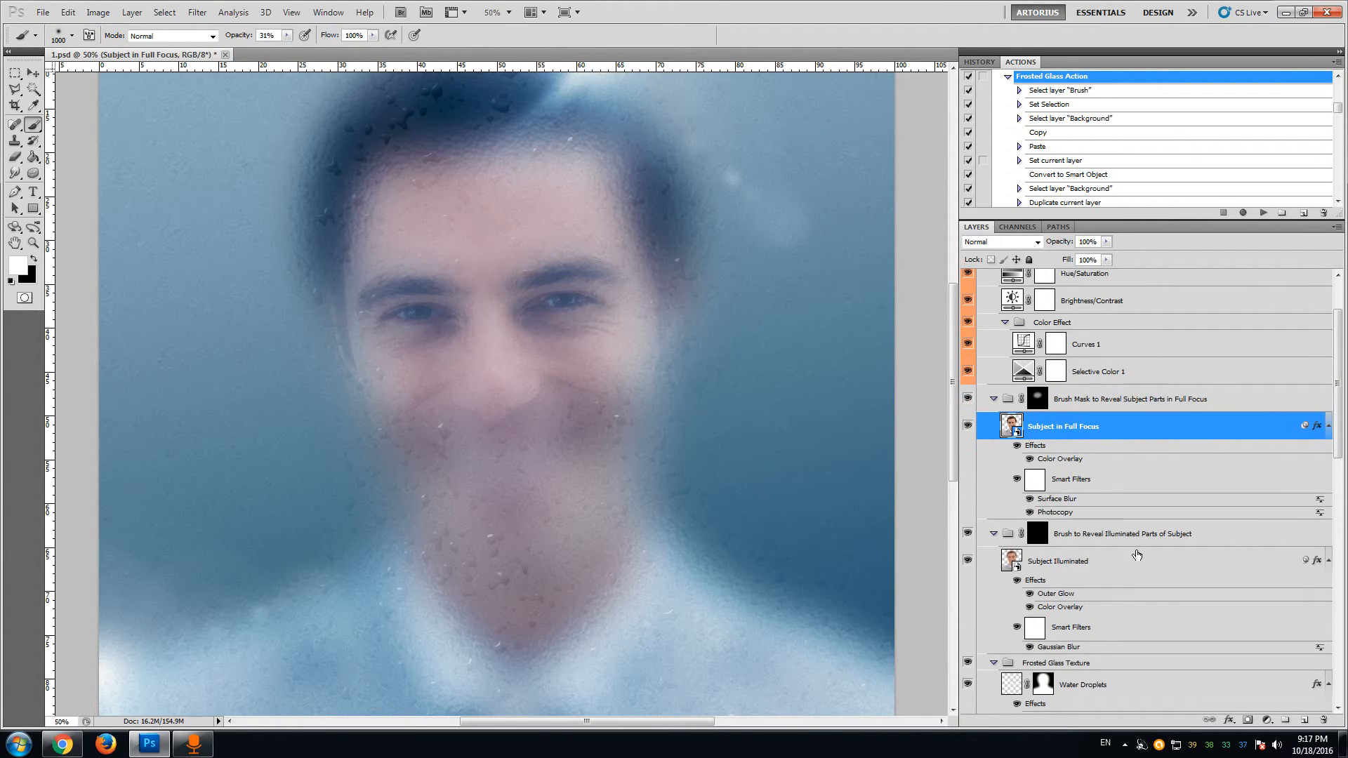
scroll(1082, 558, down, 1)
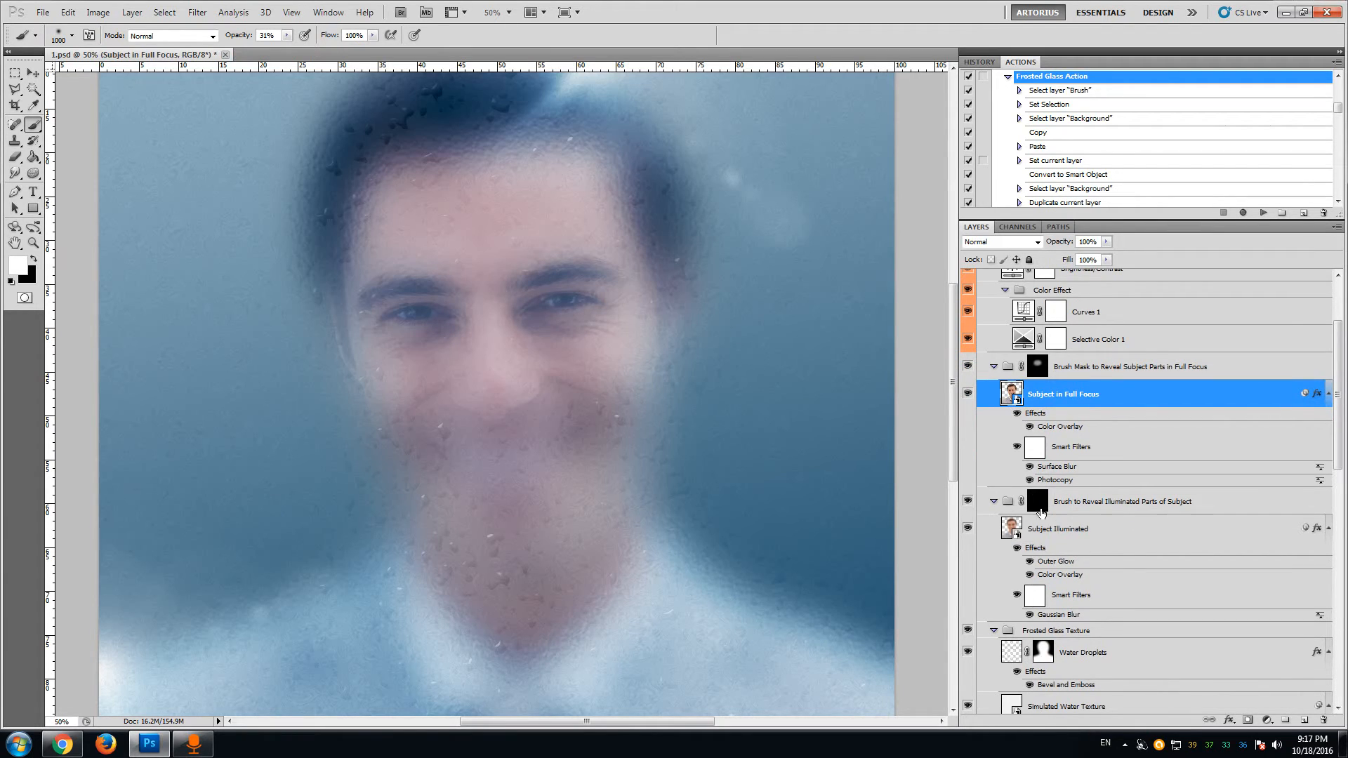
click(1036, 502)
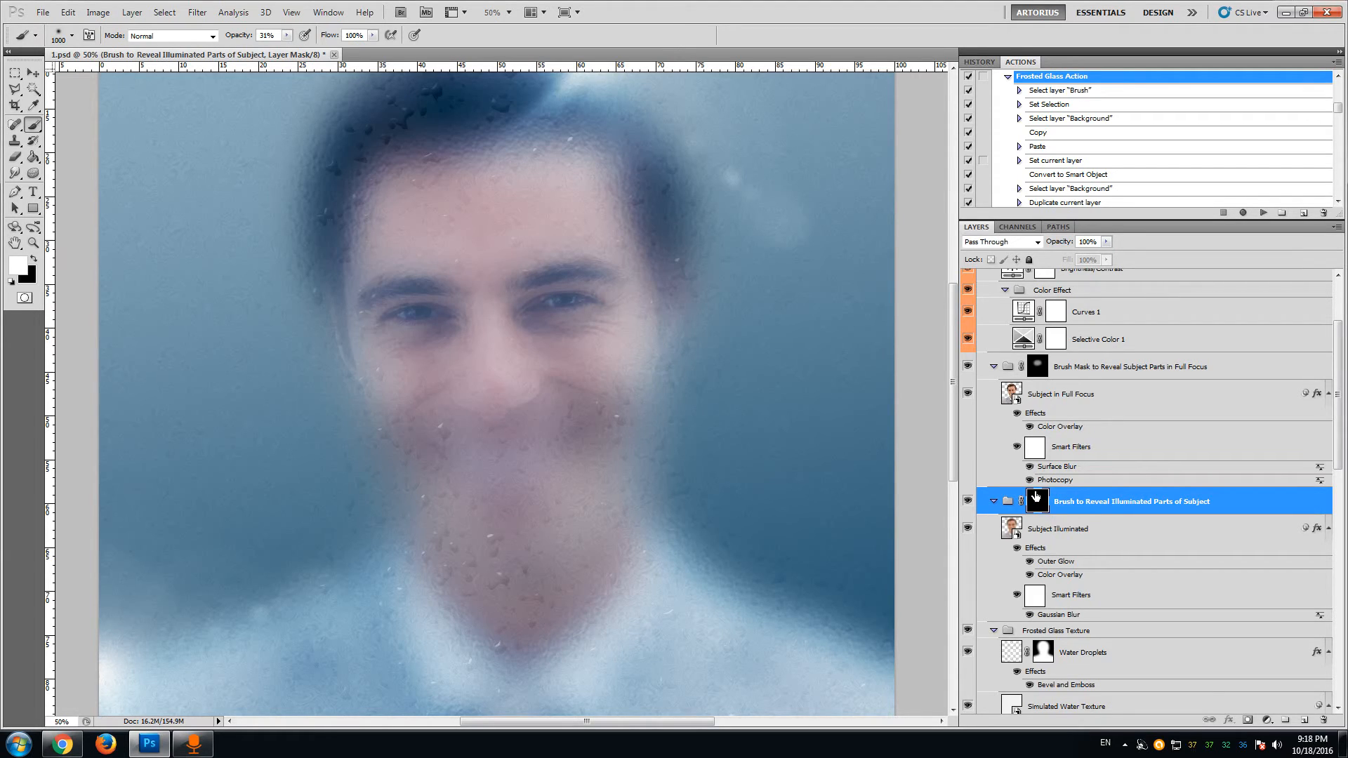
- Set the brush size to 2500 px and dab white at 31% opacity on the illuminated-parts mask beside the man's face on the image's right
click(287, 35)
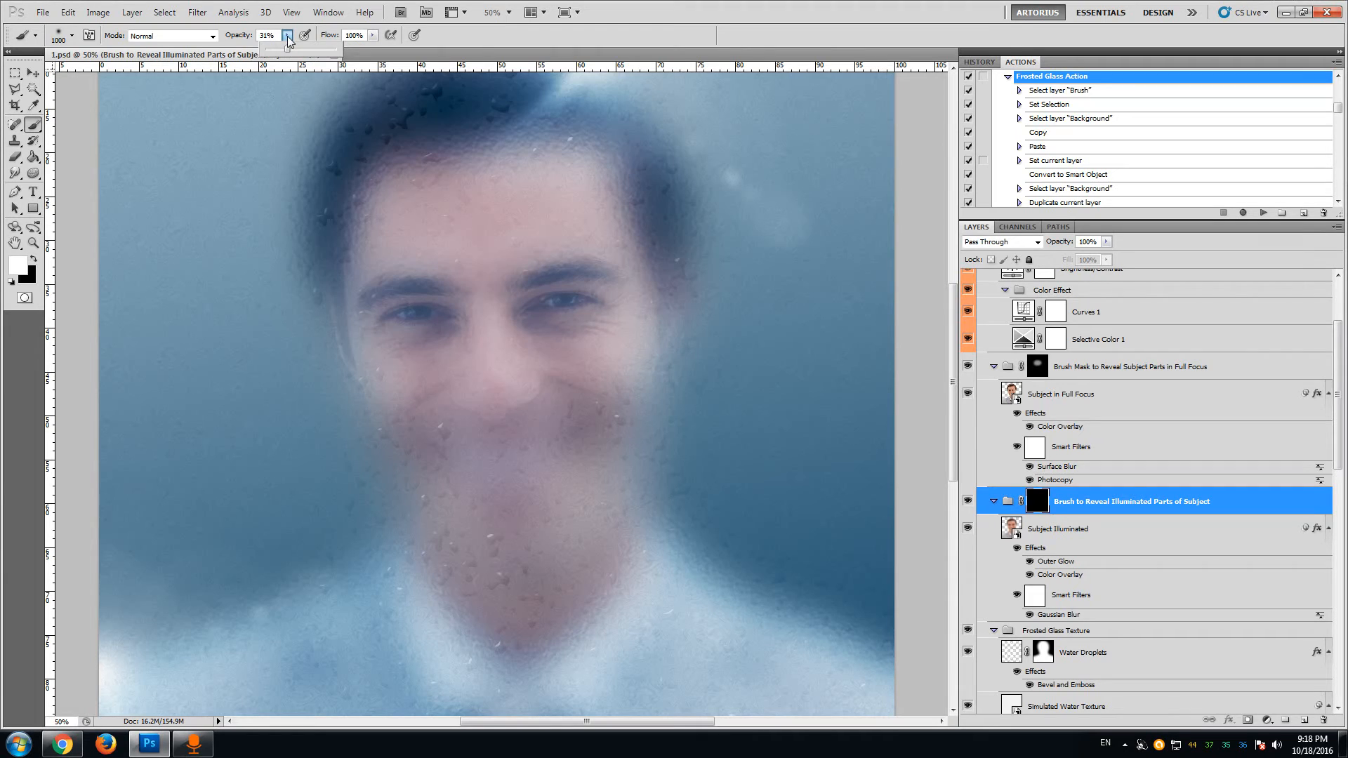
click(254, 32)
click(72, 36)
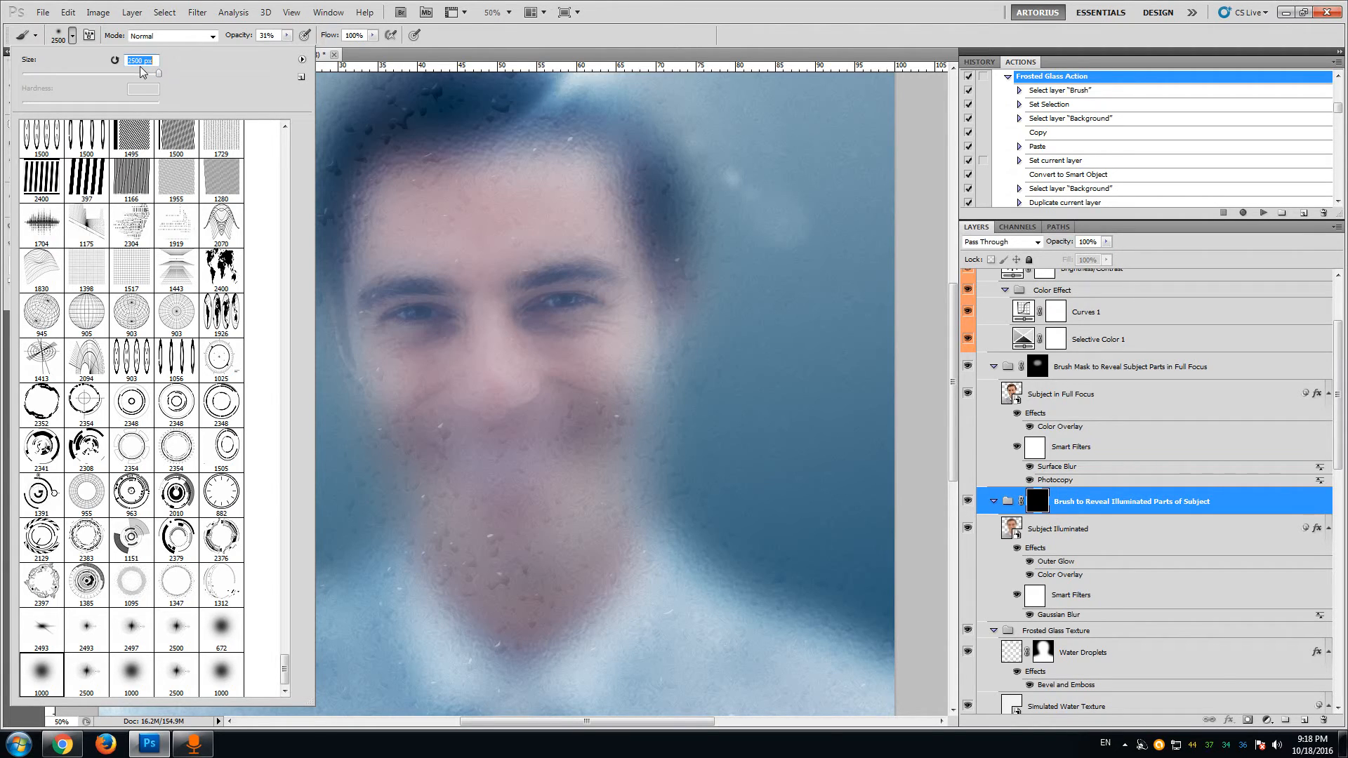
key(Return)
scroll(502, 393, up, 3)
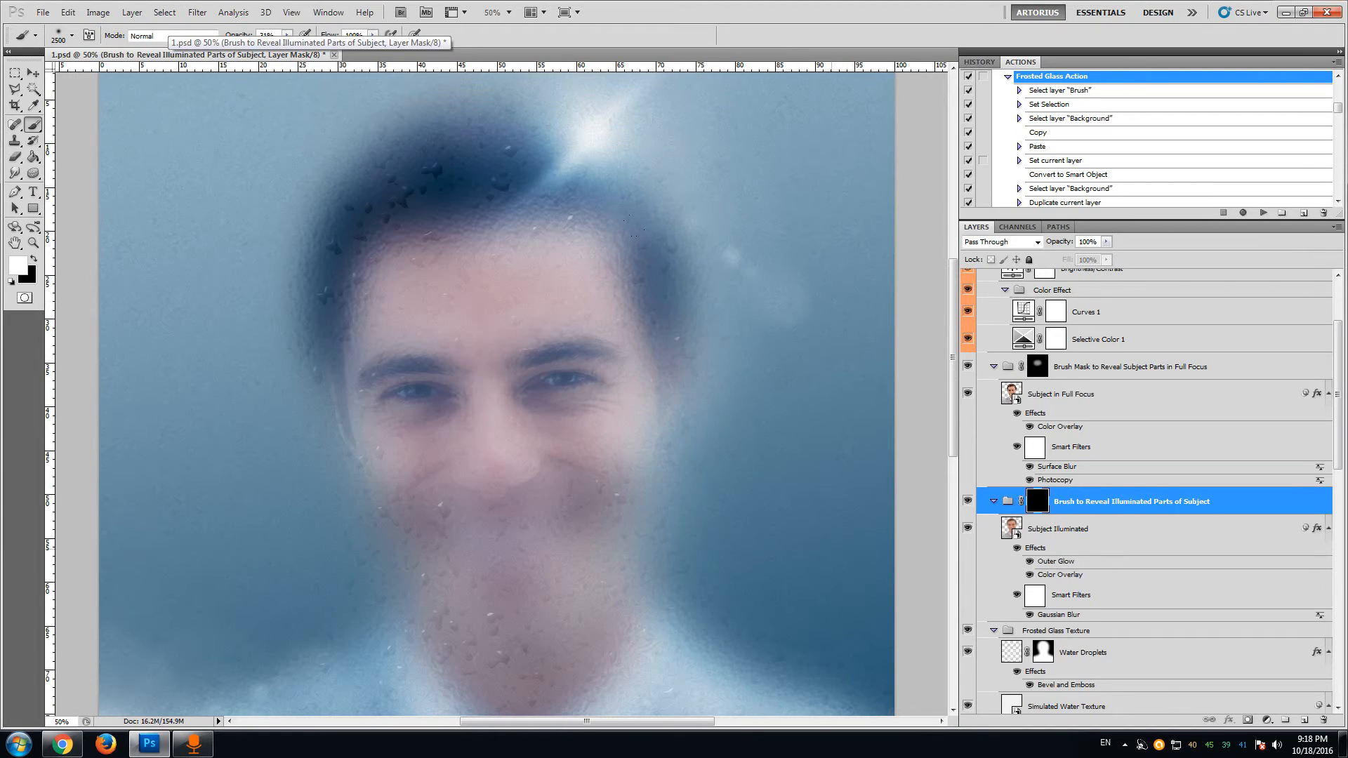
click(658, 379)
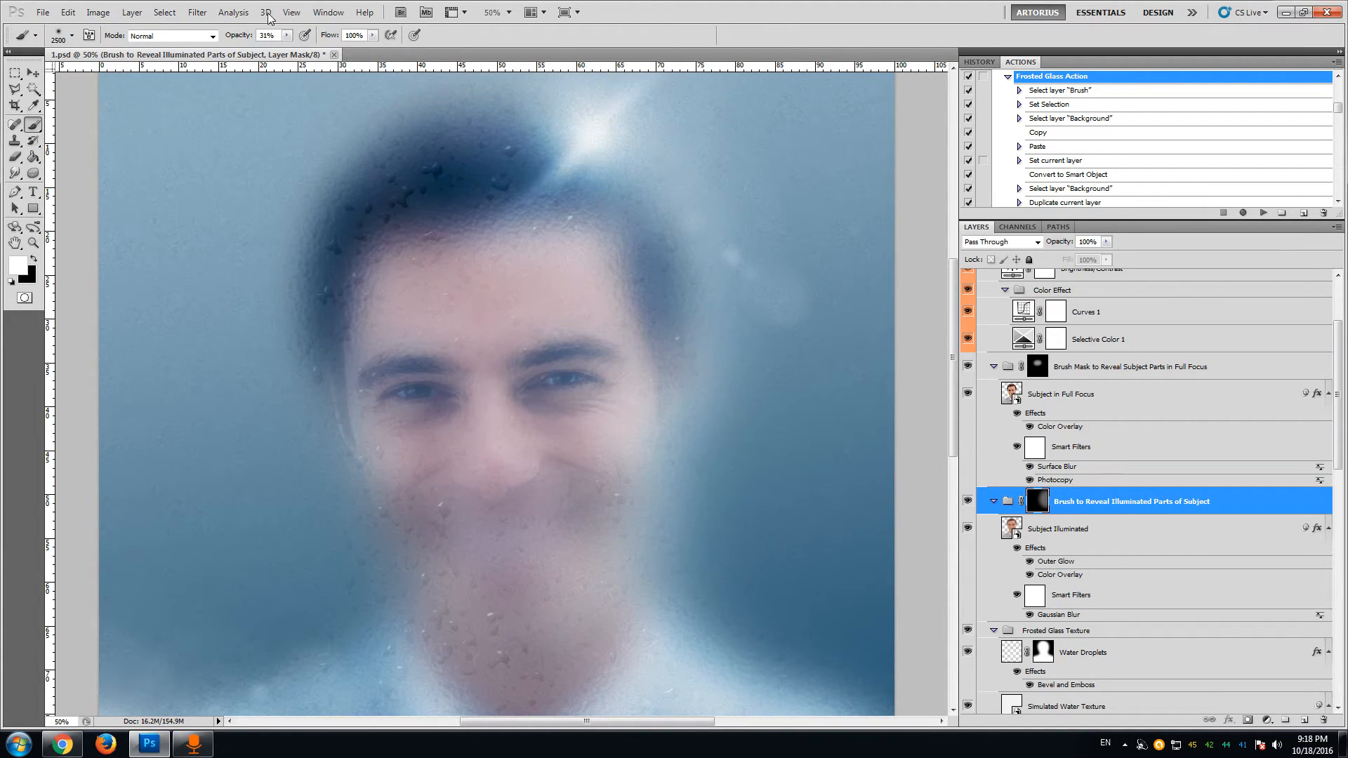
- Raise the brush opacity to 100% and paint along the image's right side of the man's head on the illuminated-parts mask
click(287, 35)
drag(287, 48, 391, 47)
click(688, 3)
mouse_move(678, 292)
mouse_down()
mouse_move(674, 618)
mouse_move(710, 674)
mouse_move(632, 351)
mouse_move(618, 176)
mouse_up()
scroll(713, 418, down, 3)
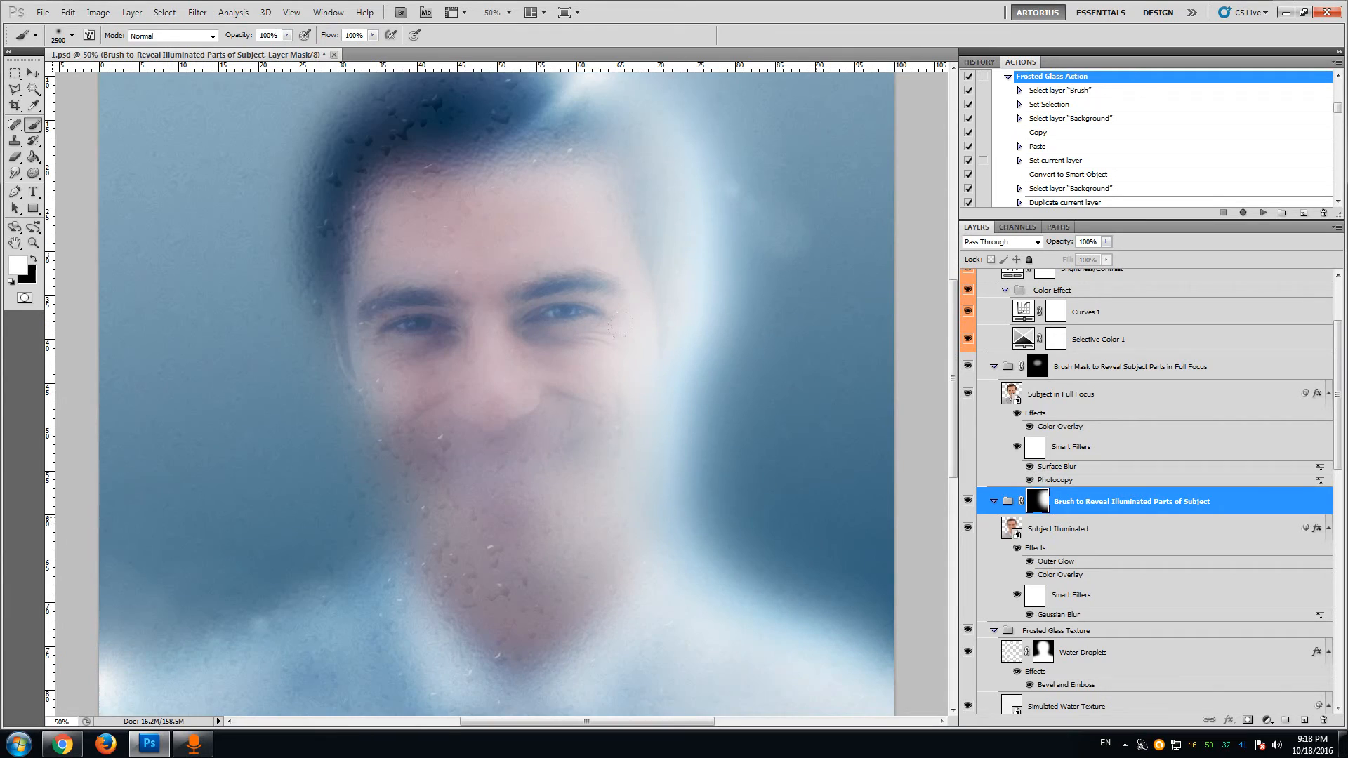
- Try dabbing white over the man's mouth and neck on the illuminated-parts mask, and undo the last dabs
scroll(492, 221, up, 2)
scroll(501, 394, up, 1)
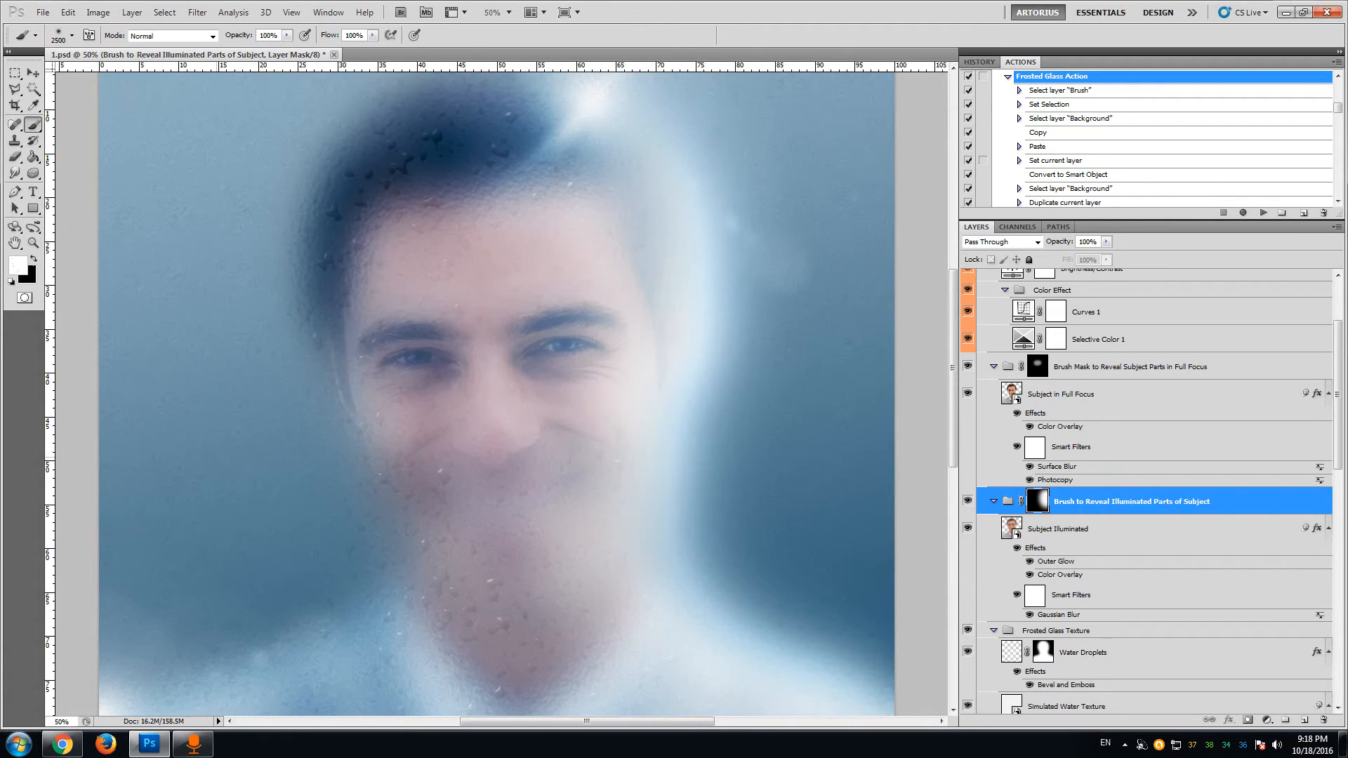
click(500, 549)
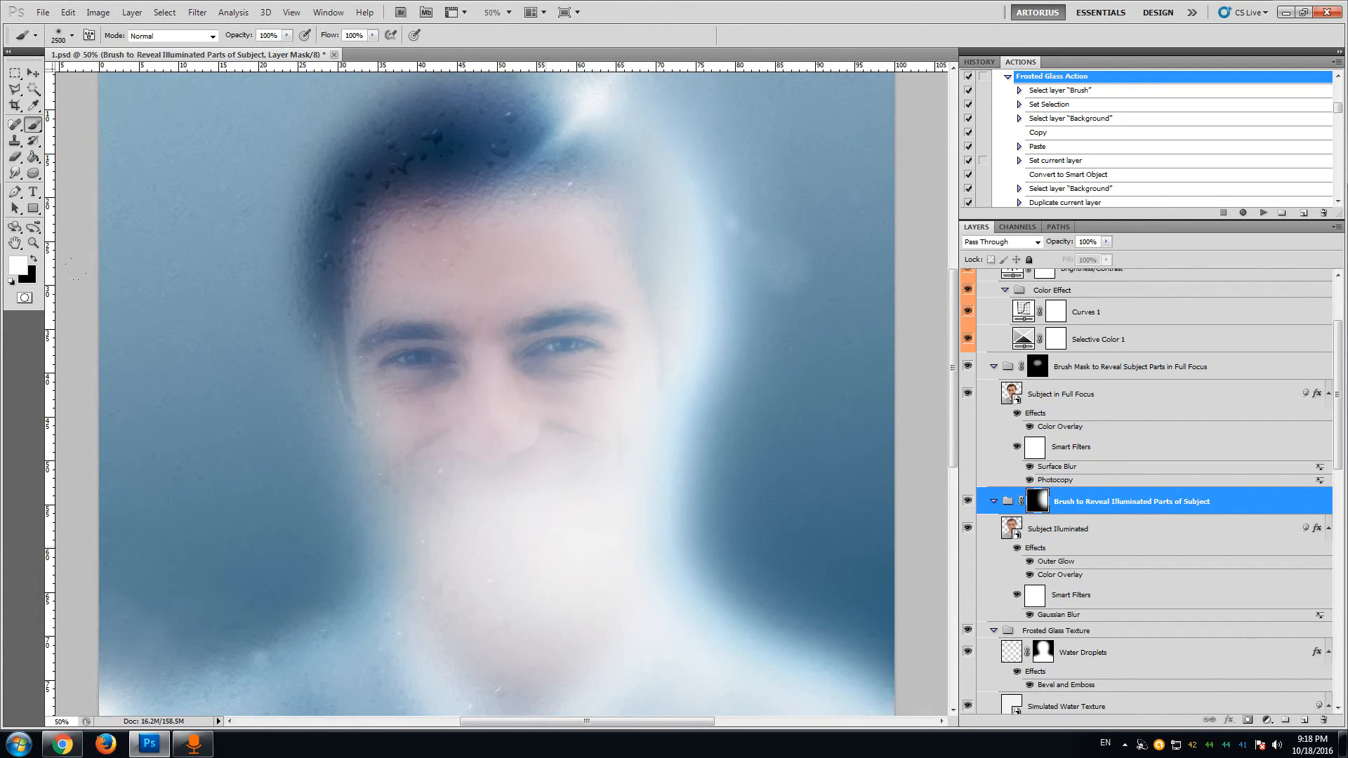
click(425, 521)
click(68, 13)
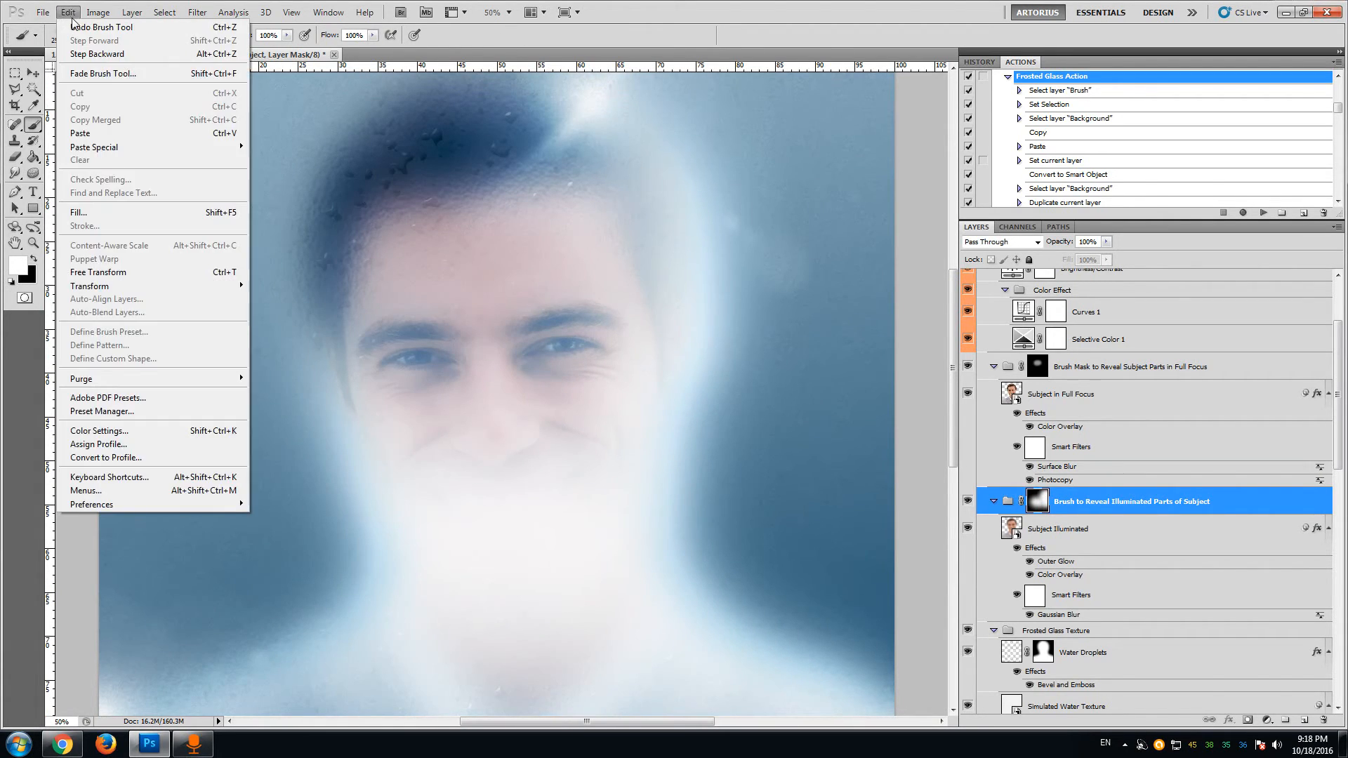
click(77, 26)
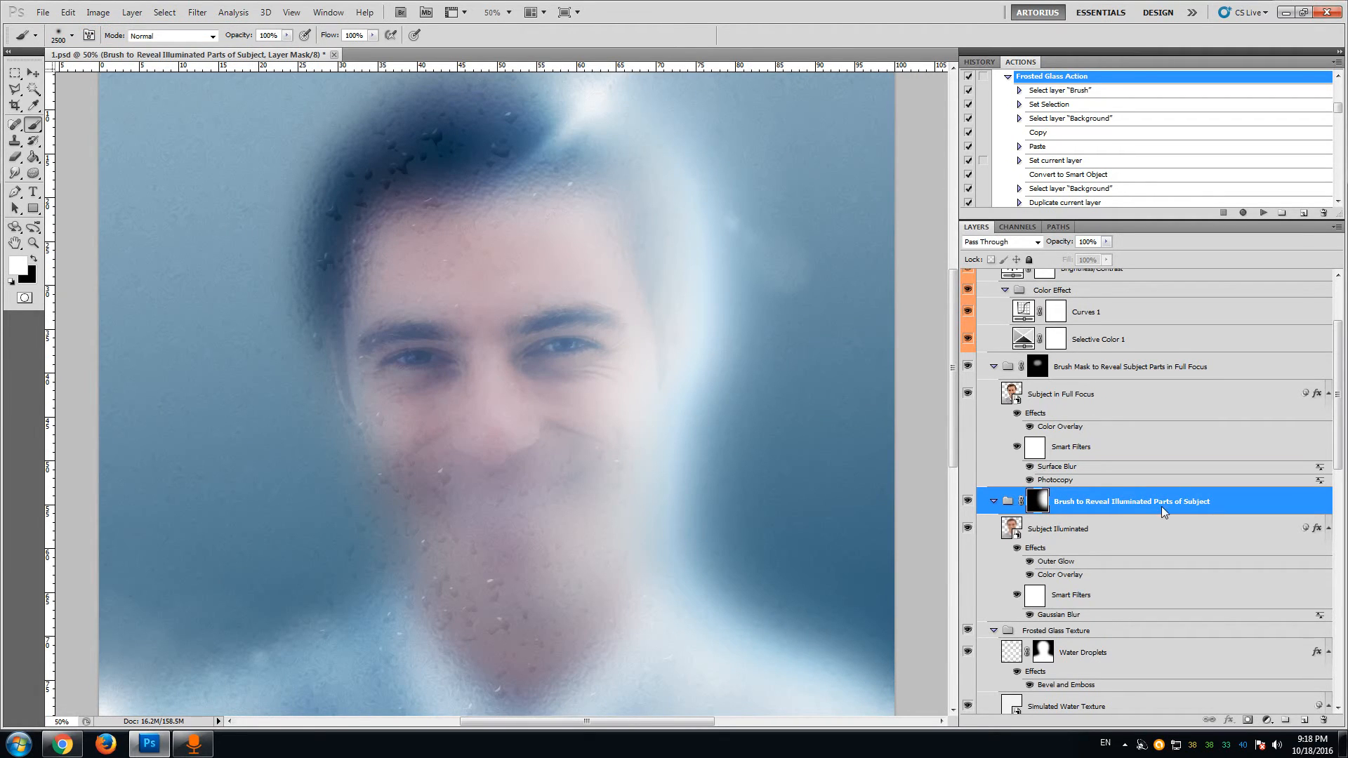
- Select the mask of the "Brush Mask to Reveal Closer Areas of the Subject (More in Focus)" group and set the brush size to 715 px
scroll(1159, 507, down, 4)
scroll(1159, 507, down, 8)
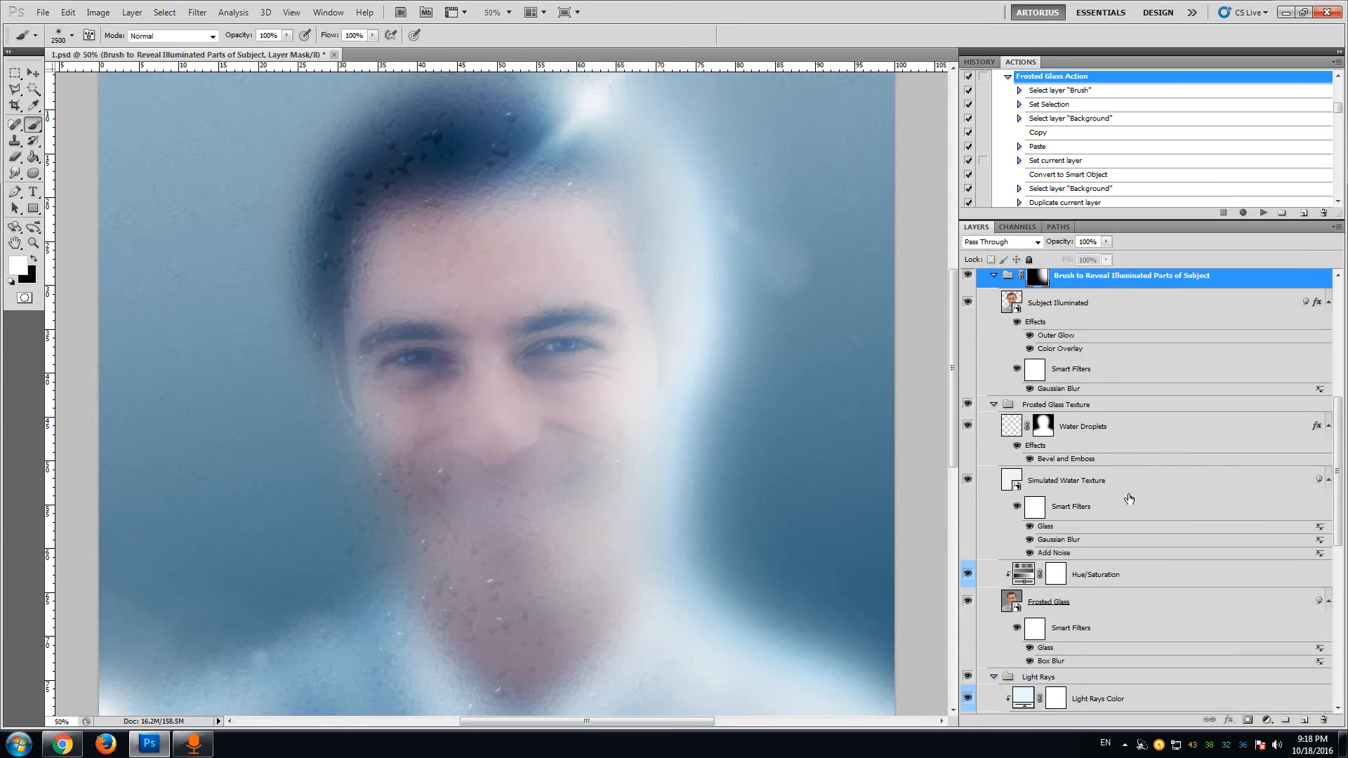
scroll(1121, 494, down, 3)
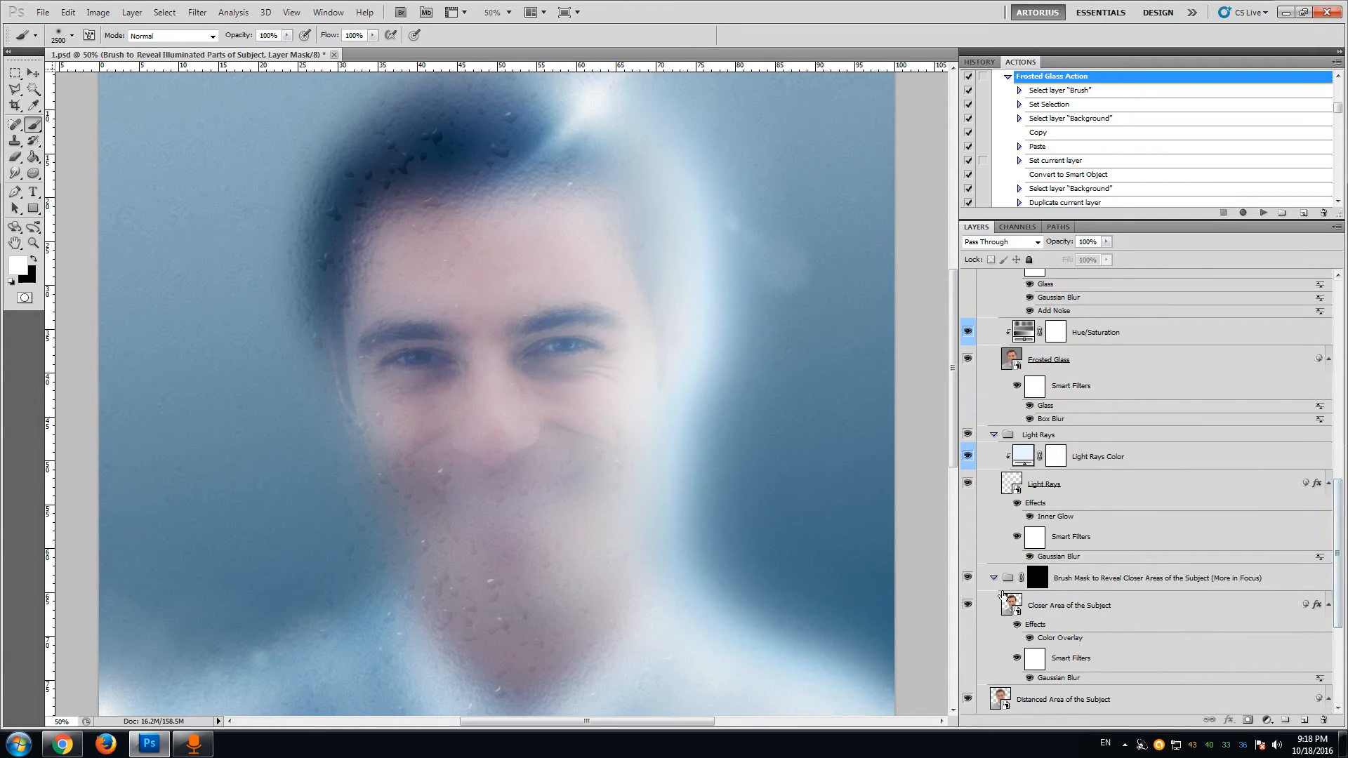
click(1040, 581)
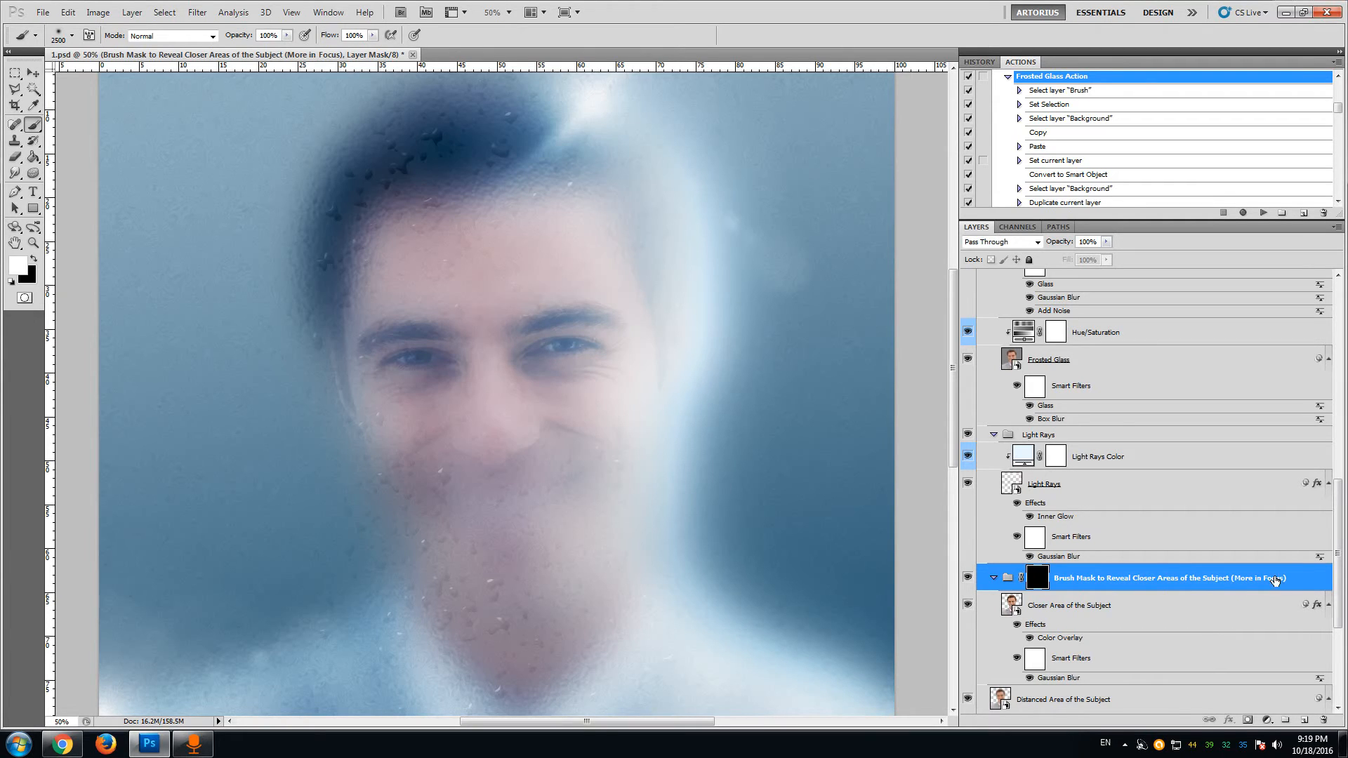
click(72, 36)
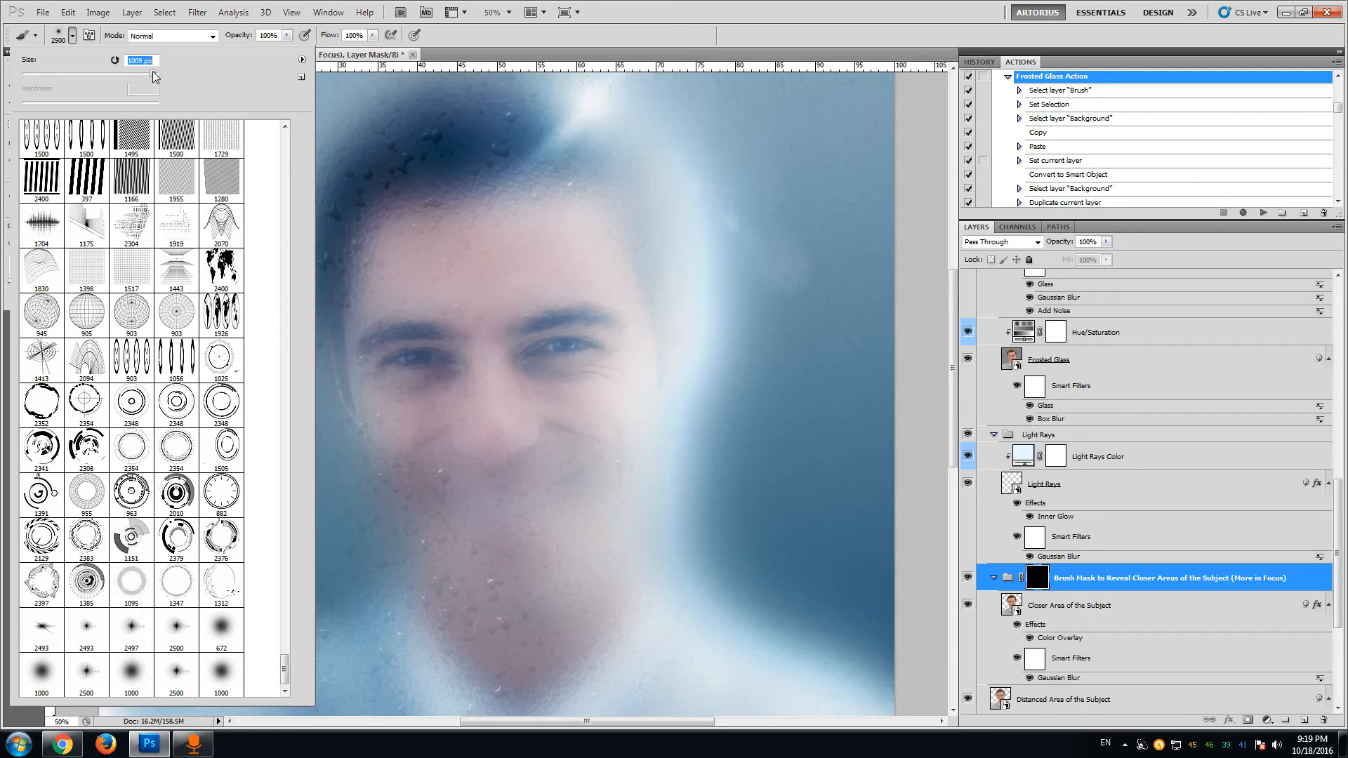
drag(153, 70, 144, 73)
key(Return)
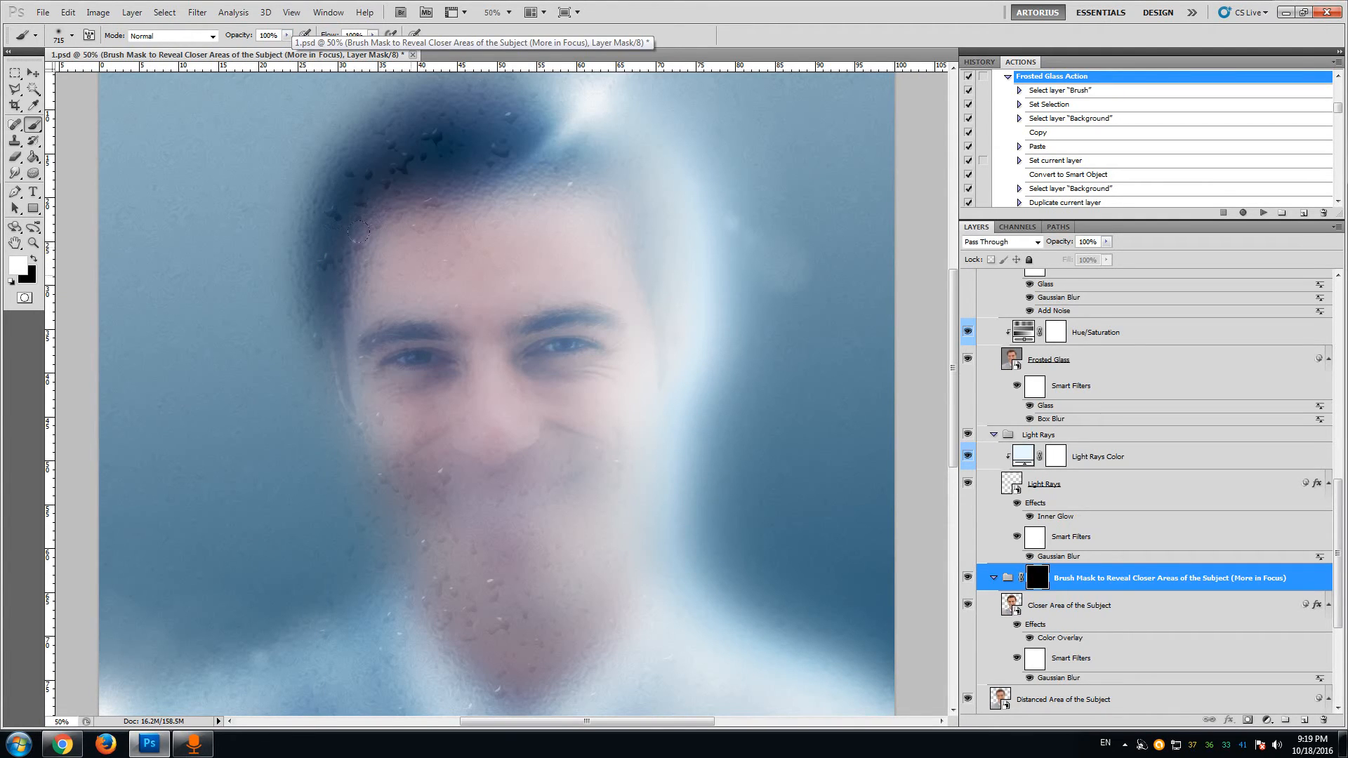
- Paint white over the man's hair, forehead, mouth and chin on the closer-areas group mask
mouse_move(333, 210)
mouse_down()
mouse_move(471, 179)
mouse_move(528, 203)
mouse_move(328, 204)
mouse_move(358, 170)
mouse_up()
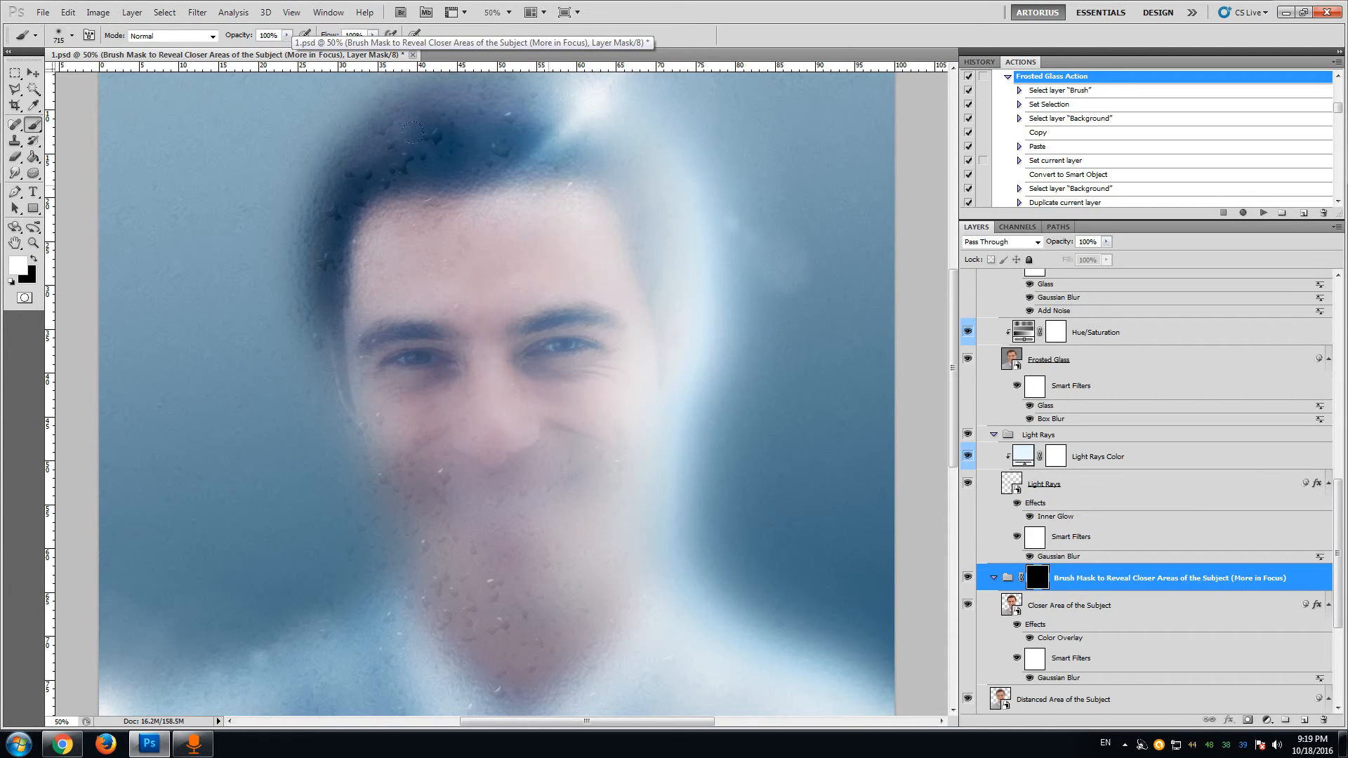
scroll(527, 309, down, 2)
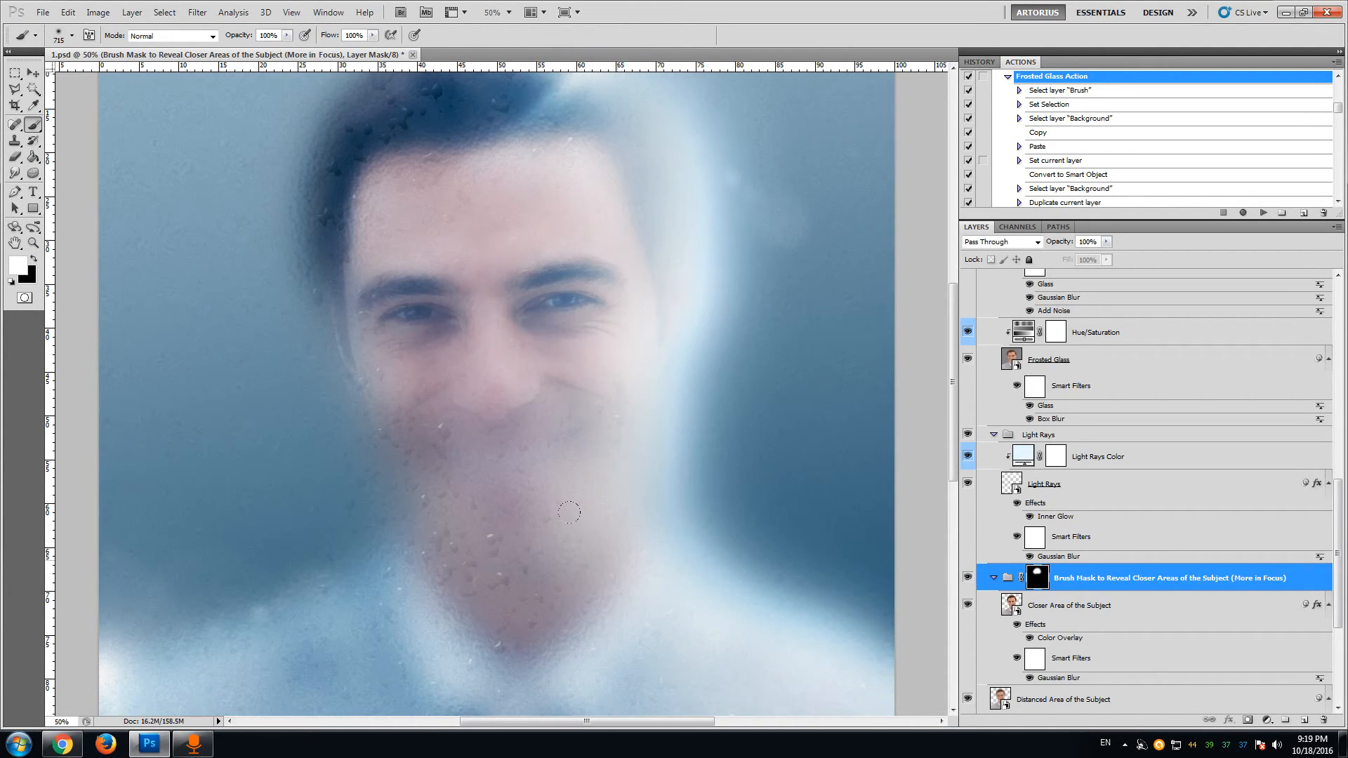
mouse_move(487, 464)
mouse_down()
mouse_move(424, 442)
mouse_move(555, 443)
mouse_up()
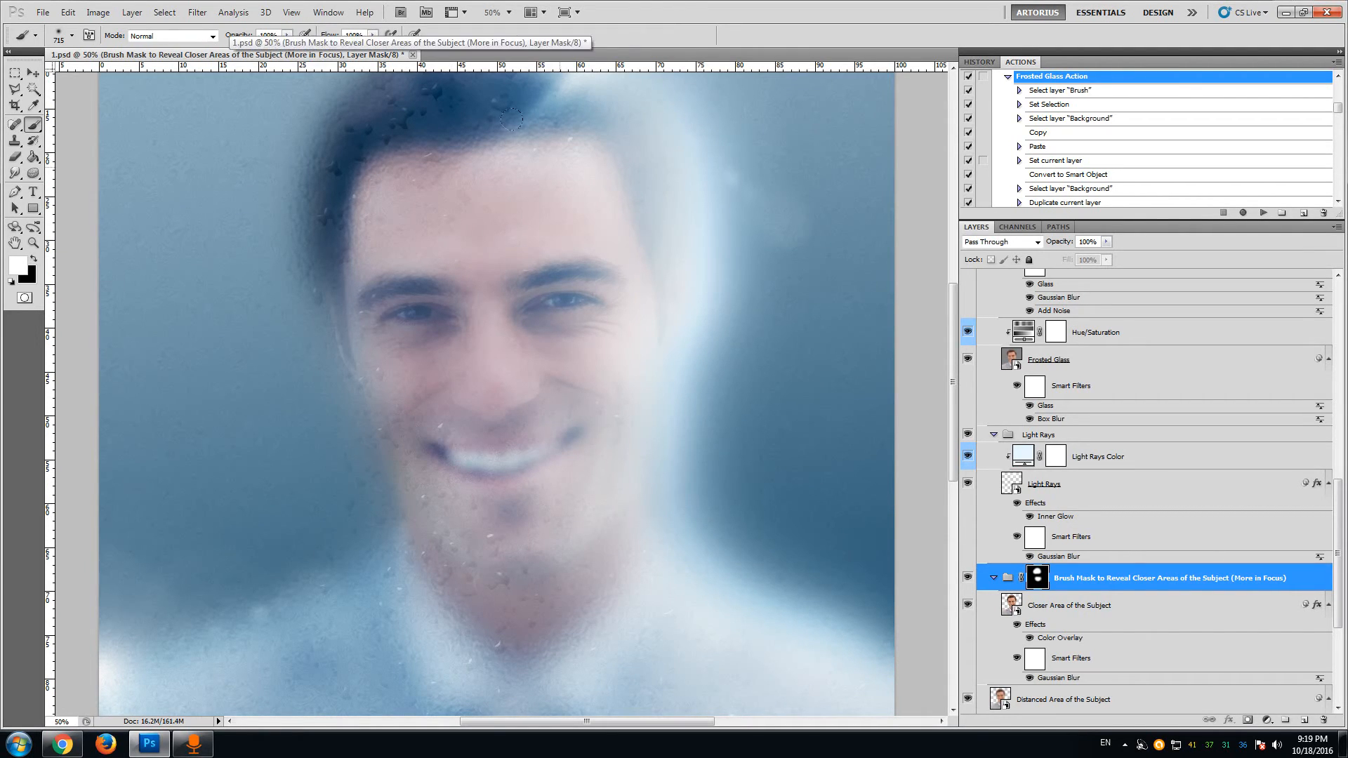
- Reduce the brush size to 411 px and paint white over the man's cheeks on the closer-areas mask
click(72, 35)
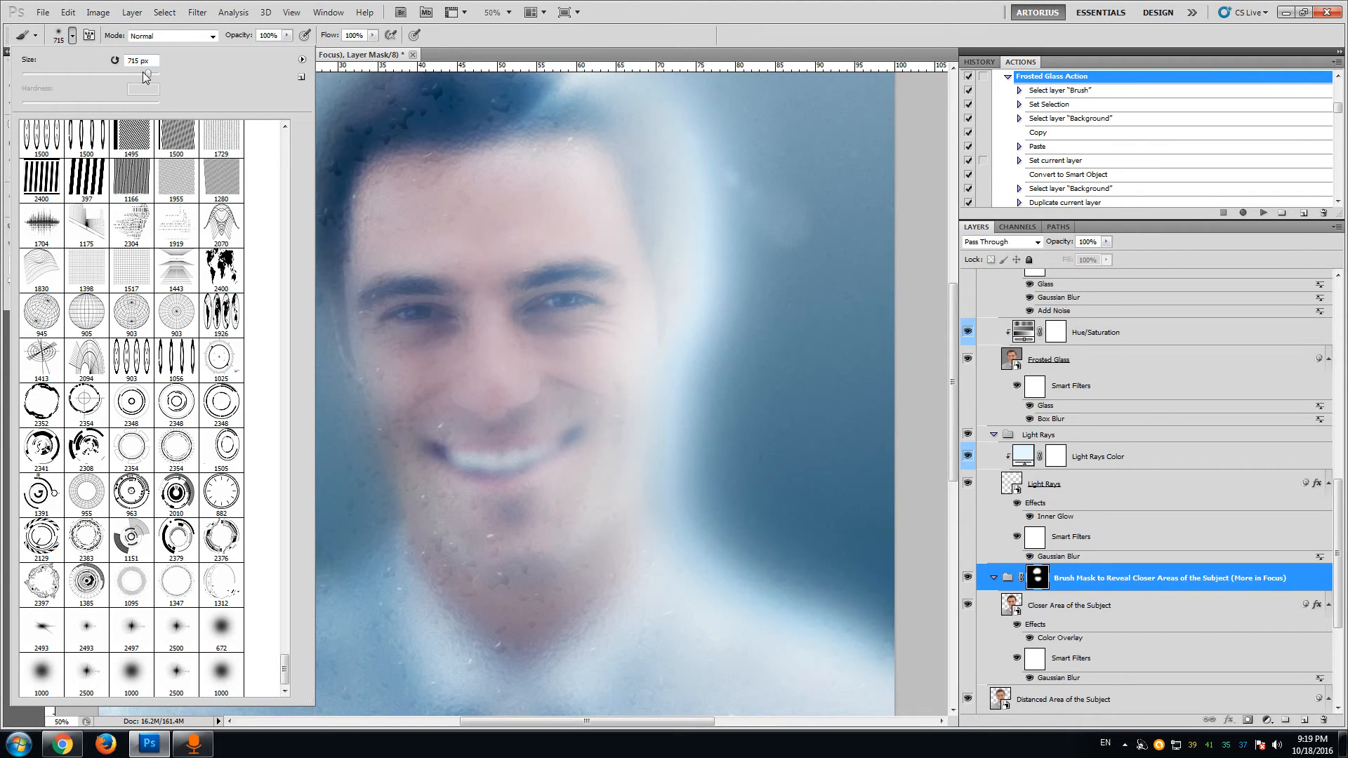
drag(146, 75, 138, 76)
click(390, 366)
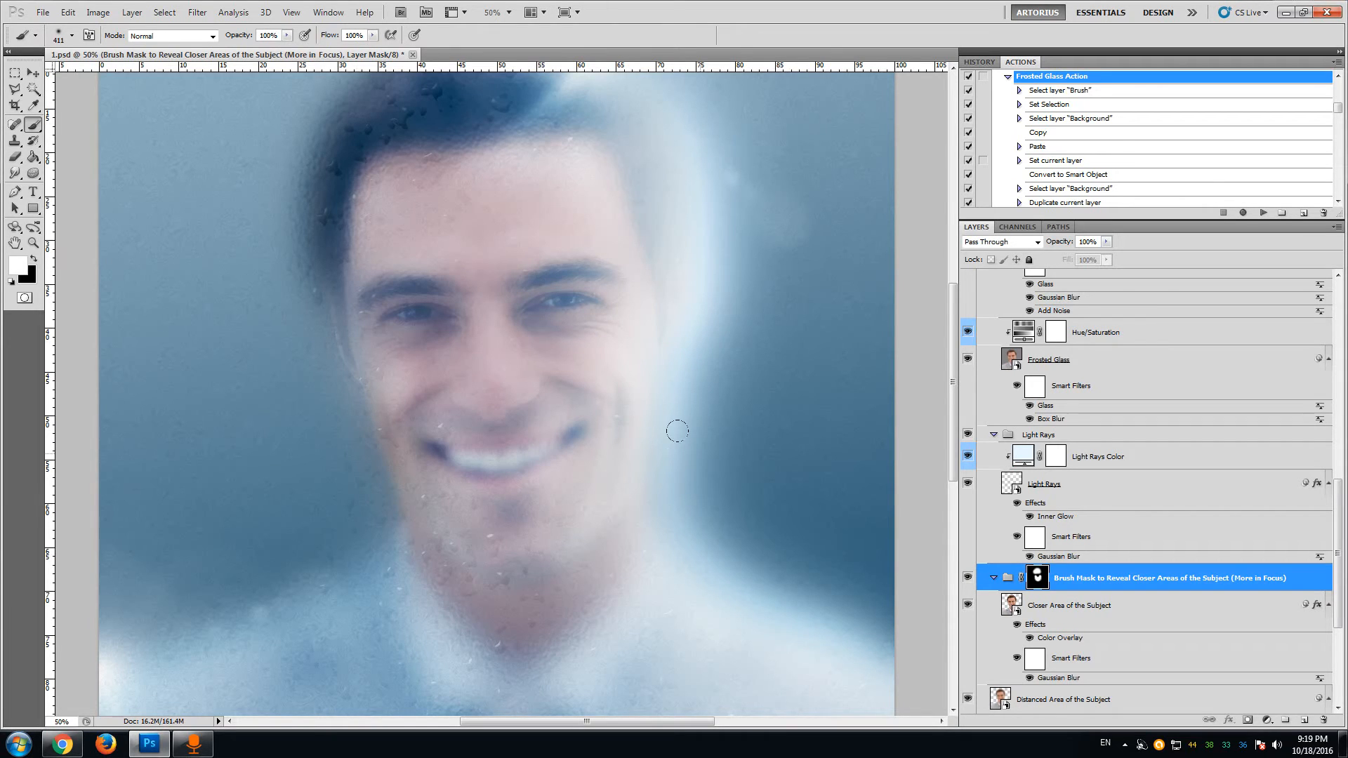
- Paint white along the hairline and both sides of the man's face on the closer-areas mask
scroll(671, 426, down, 3)
scroll(671, 426, up, 2)
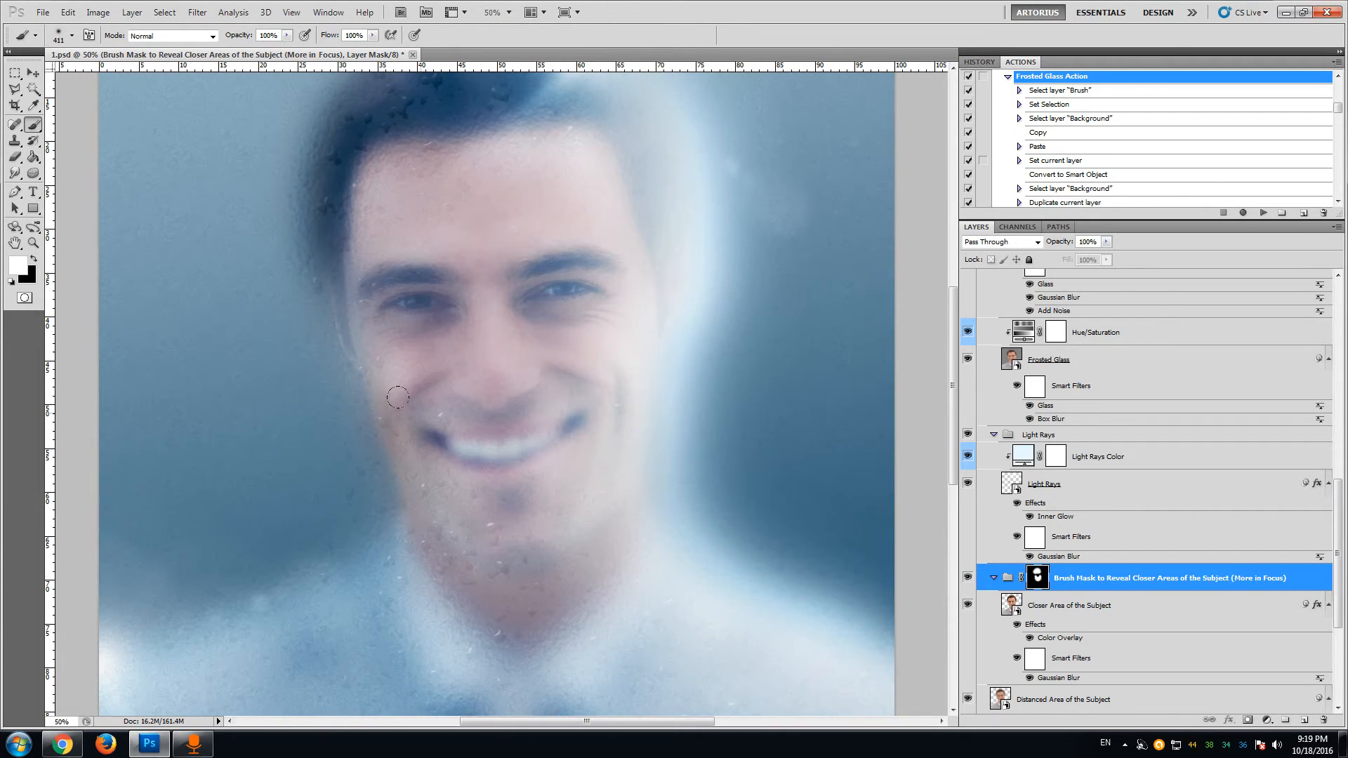
scroll(429, 614, down, 3)
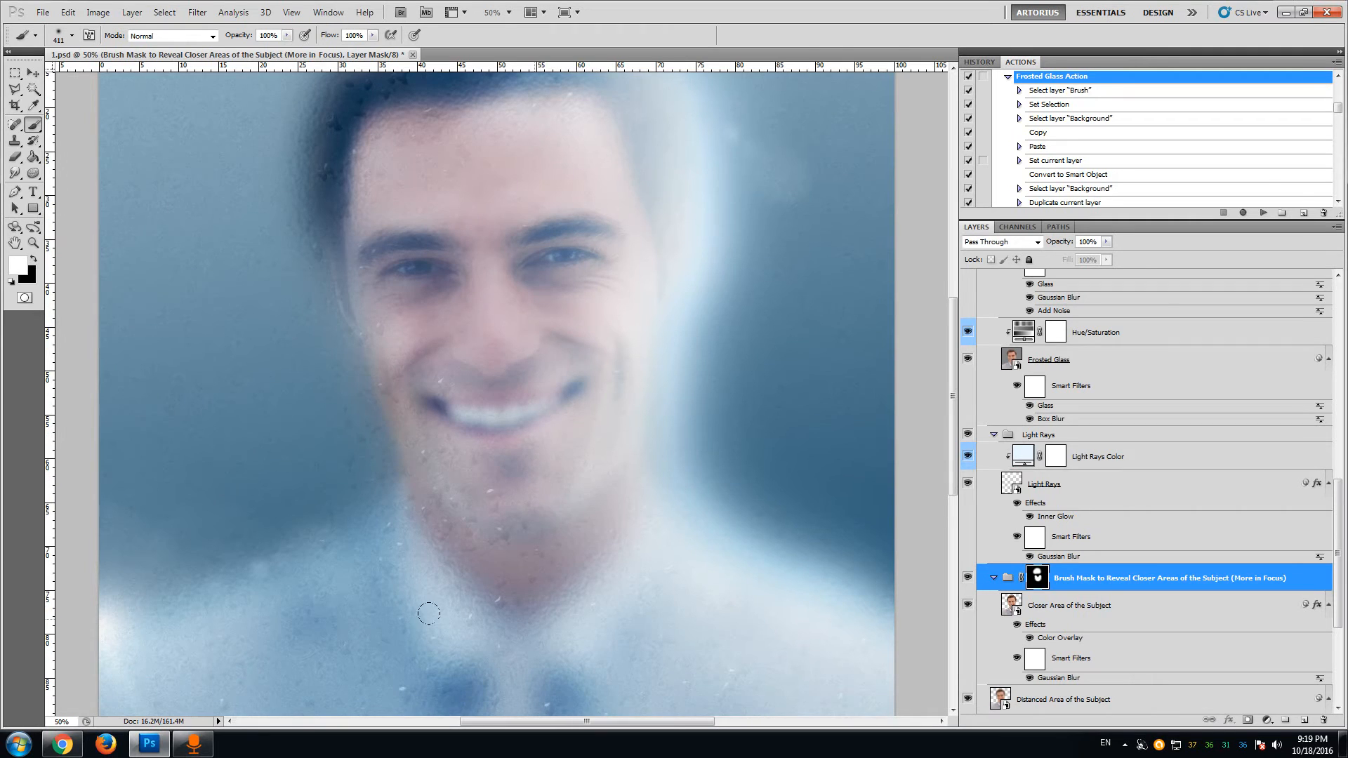
scroll(270, 580, down, 2)
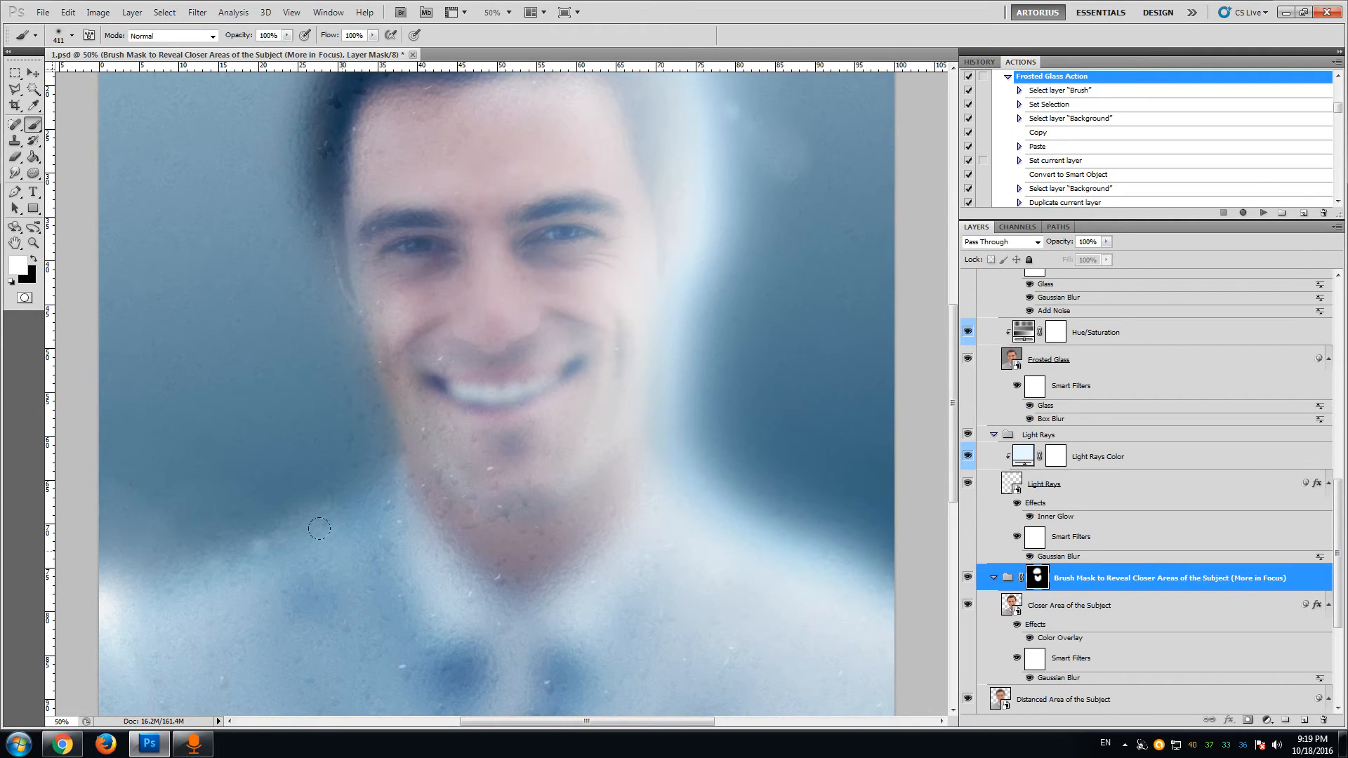
scroll(702, 560, up, 3)
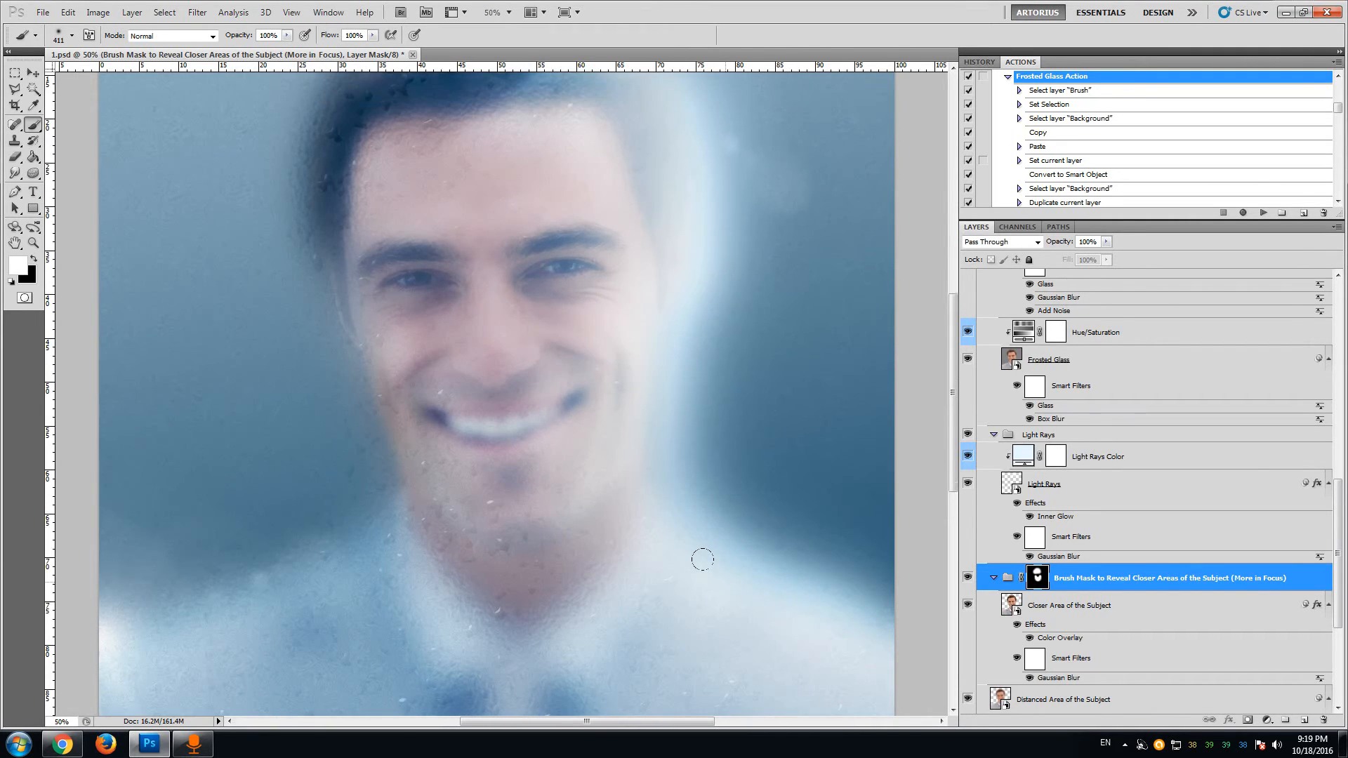
scroll(702, 560, up, 5)
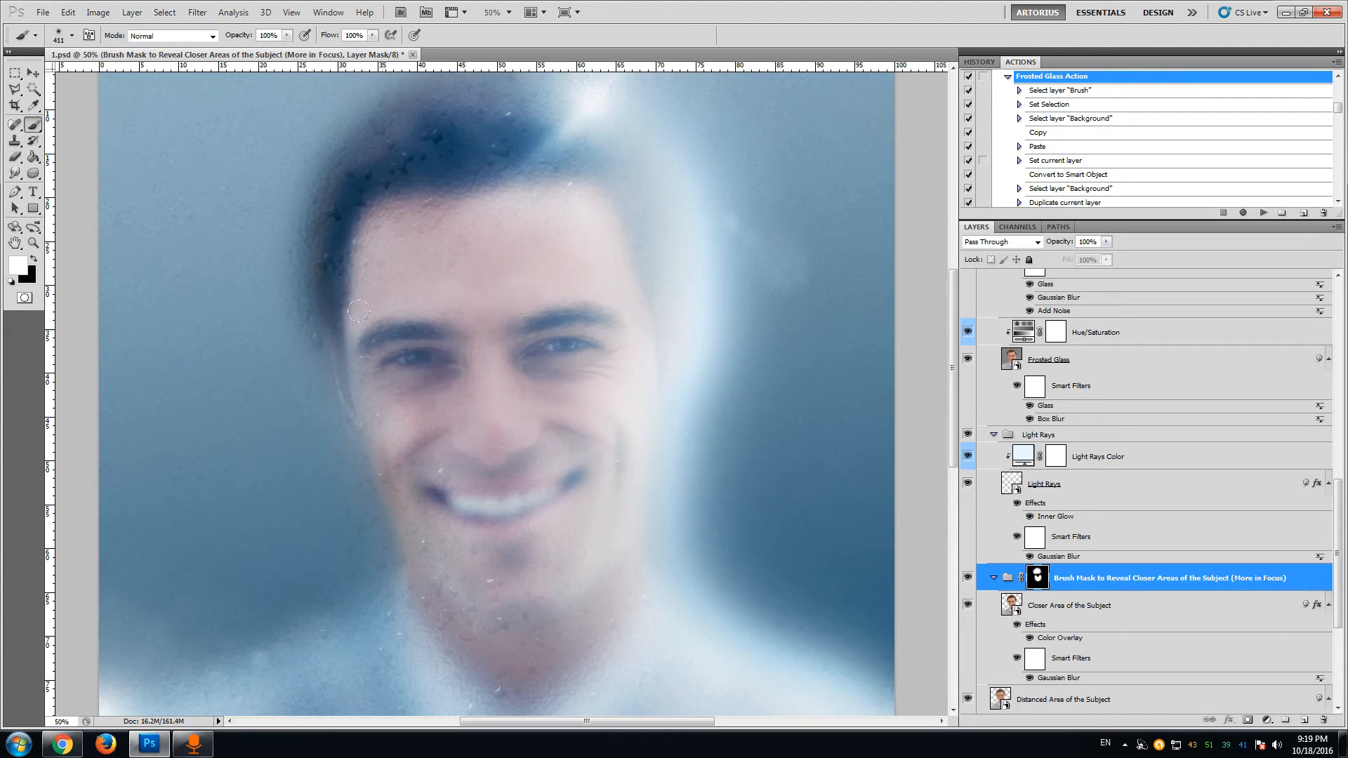
drag(352, 320, 366, 390)
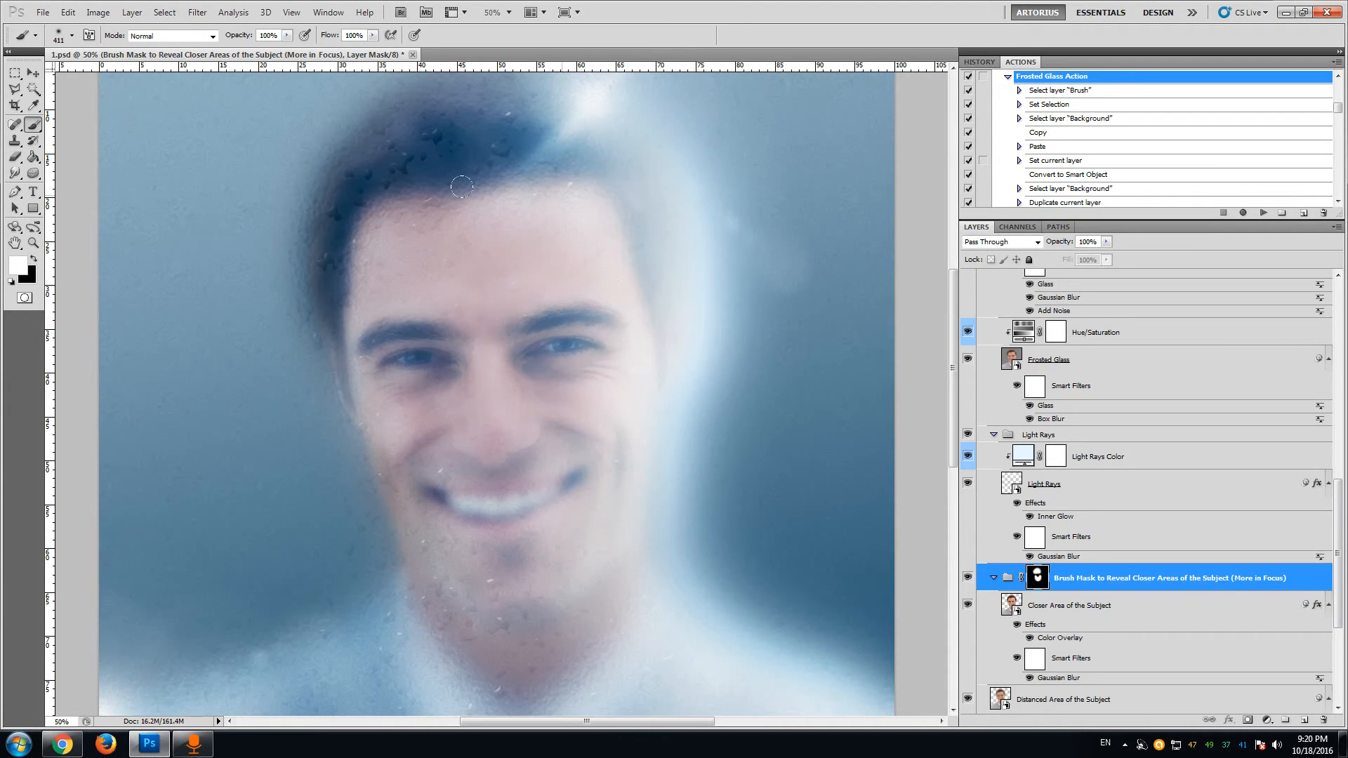
mouse_move(576, 211)
mouse_down()
mouse_move(658, 251)
mouse_move(765, 399)
mouse_up()
- Switch to the mask of the "Brush Mask to Reveal Subject Parts in Full Focus" group and try painting white over the man's nose
scroll(1085, 539, up, 10)
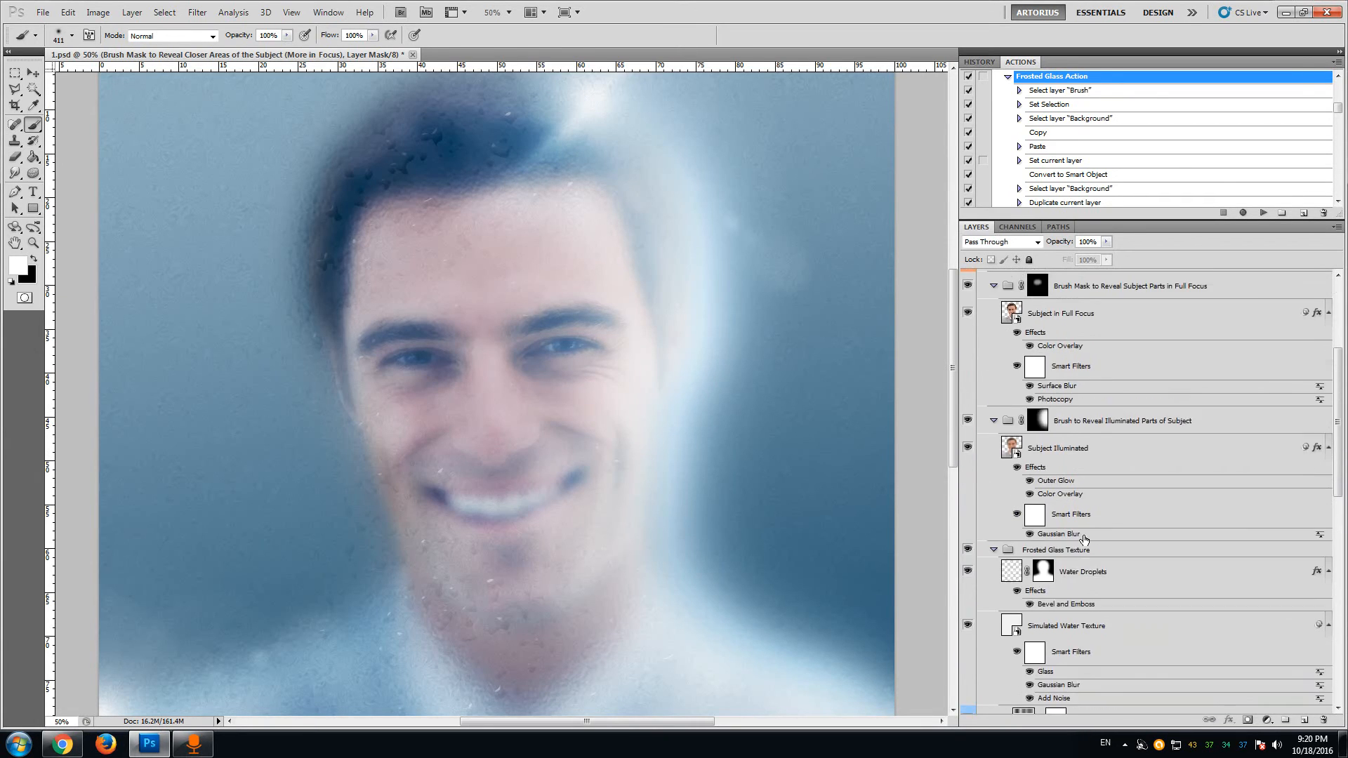
scroll(1085, 540, up, 6)
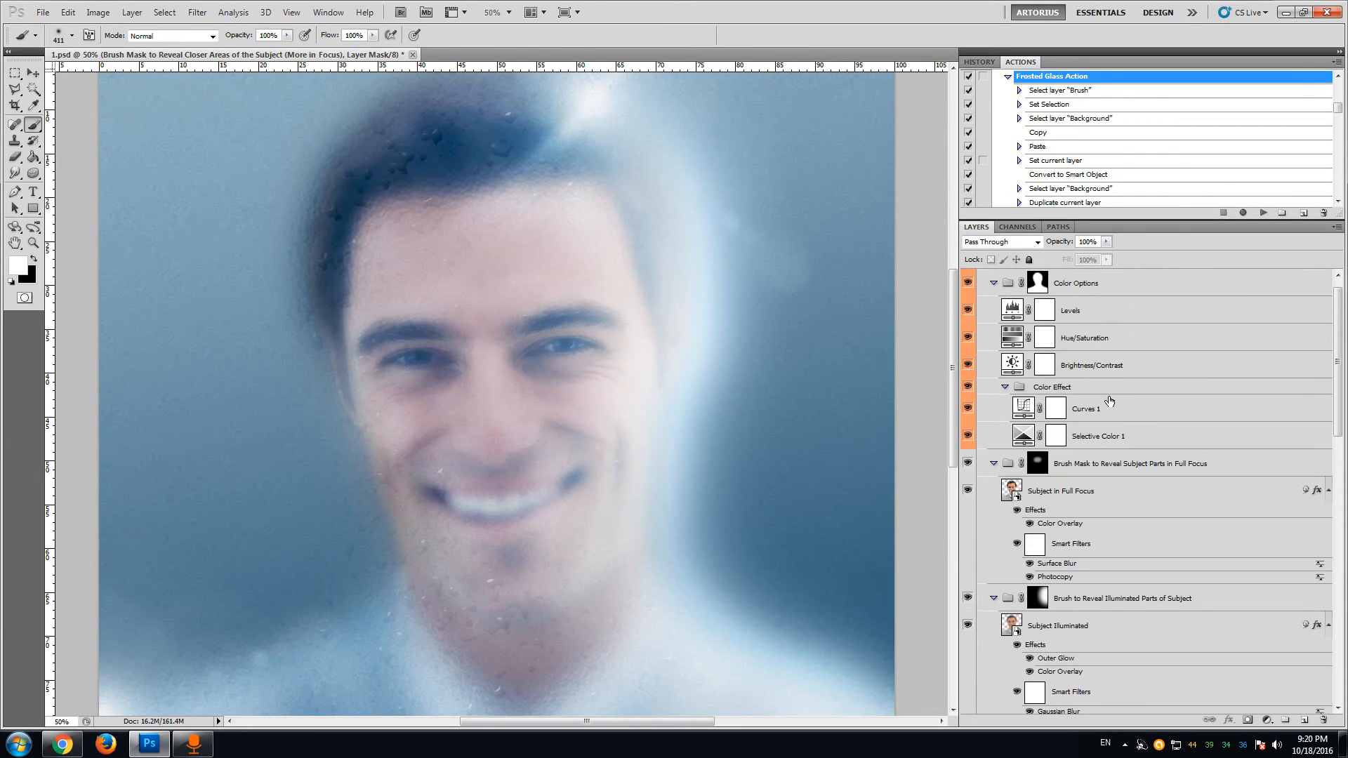
click(1160, 472)
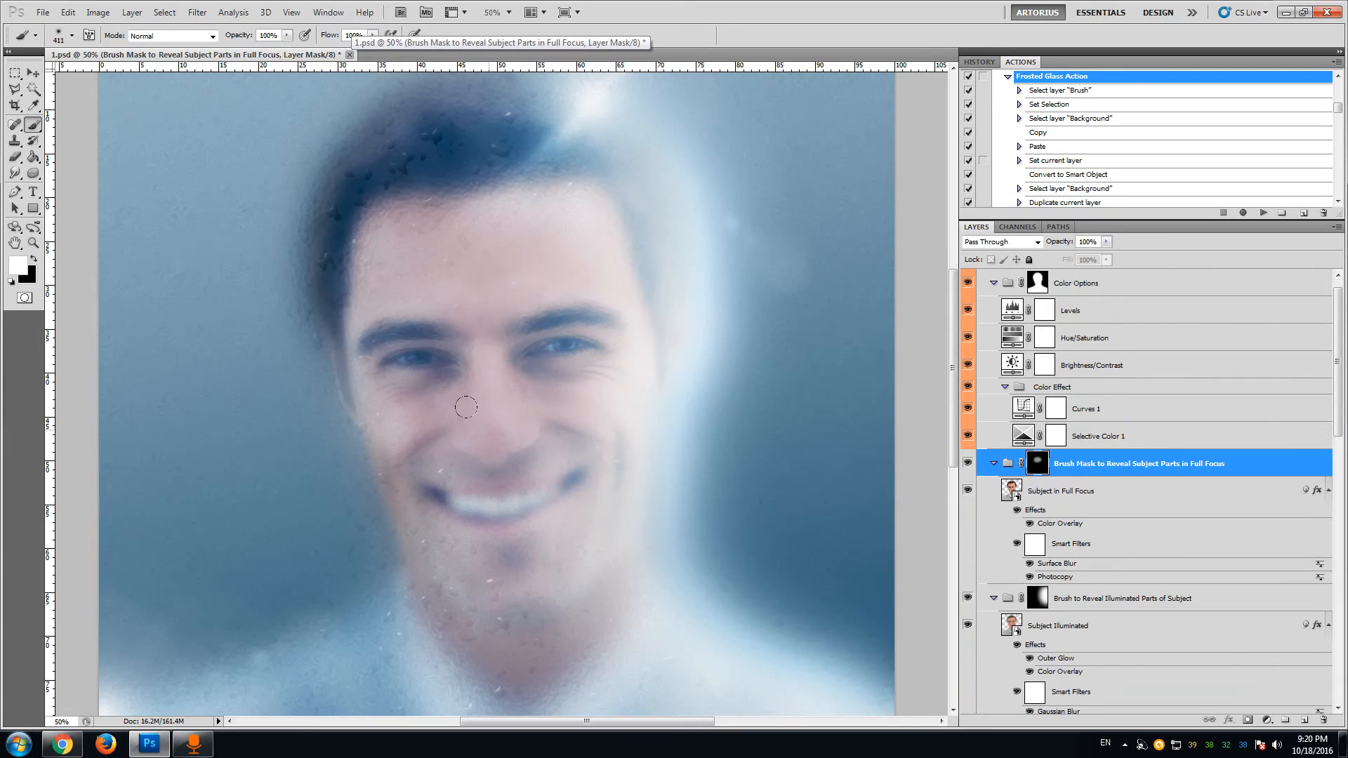
drag(469, 410, 464, 386)
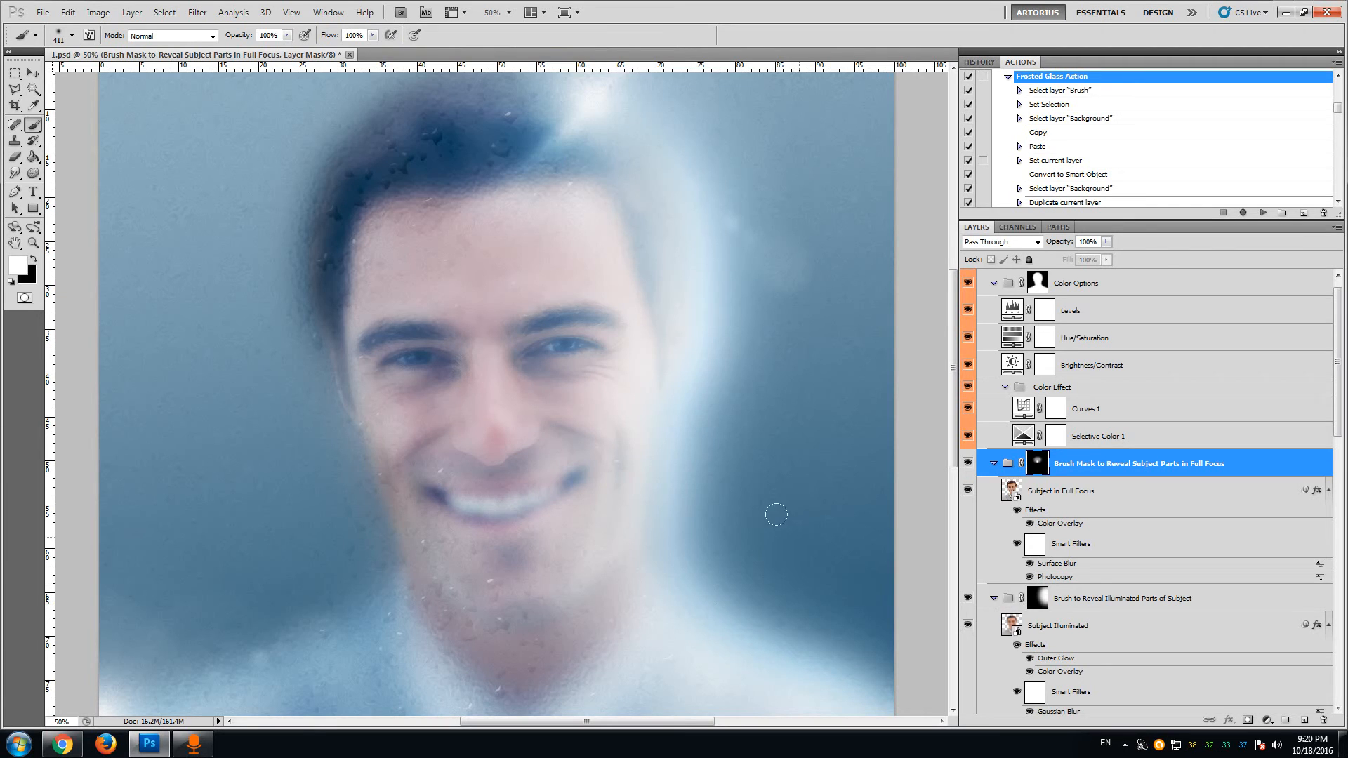
- Locate the "Brush Mask to Reveal Closer Areas of the Subject (More in Focus)" group and select its "Closer Area of the Subject" layer
mouse_move(955, 404)
mouse_down()
mouse_move(952, 467)
mouse_move(948, 425)
mouse_up()
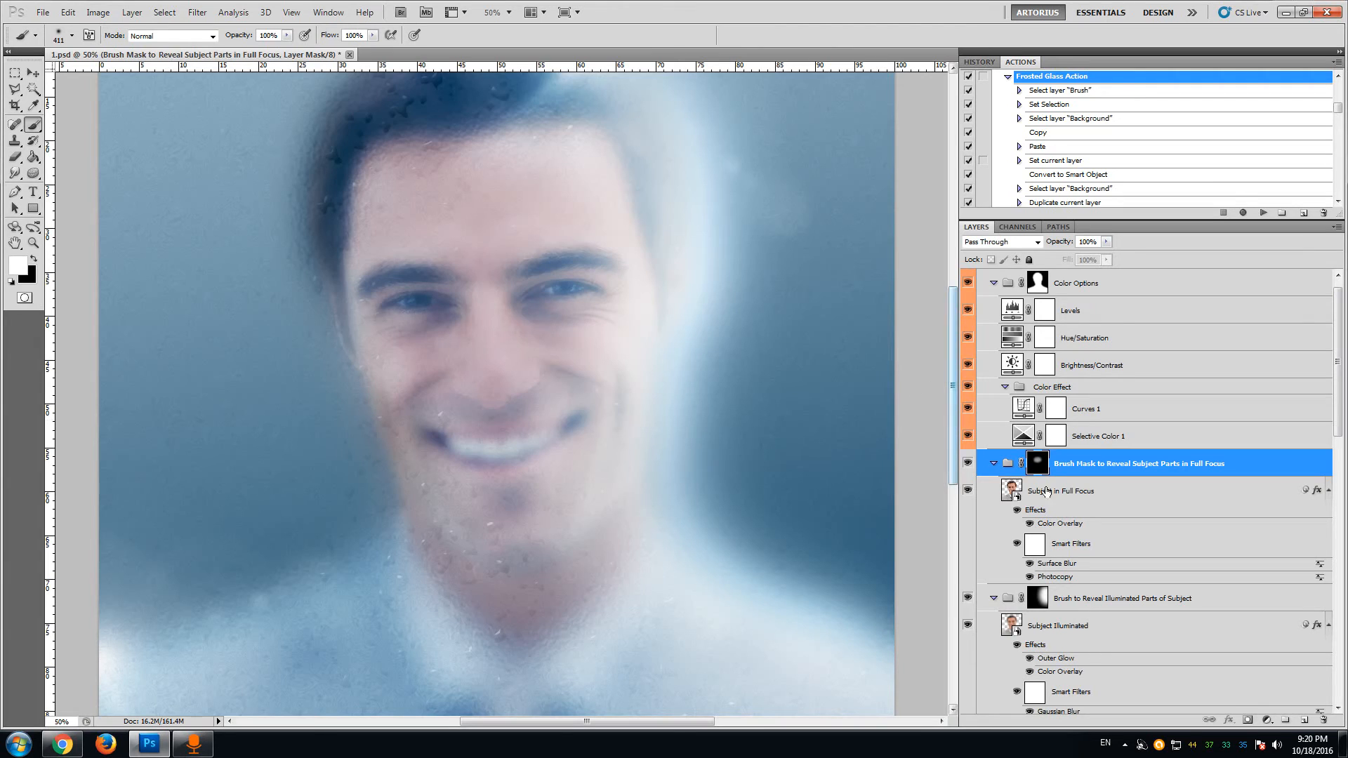
scroll(1162, 527, down, 1)
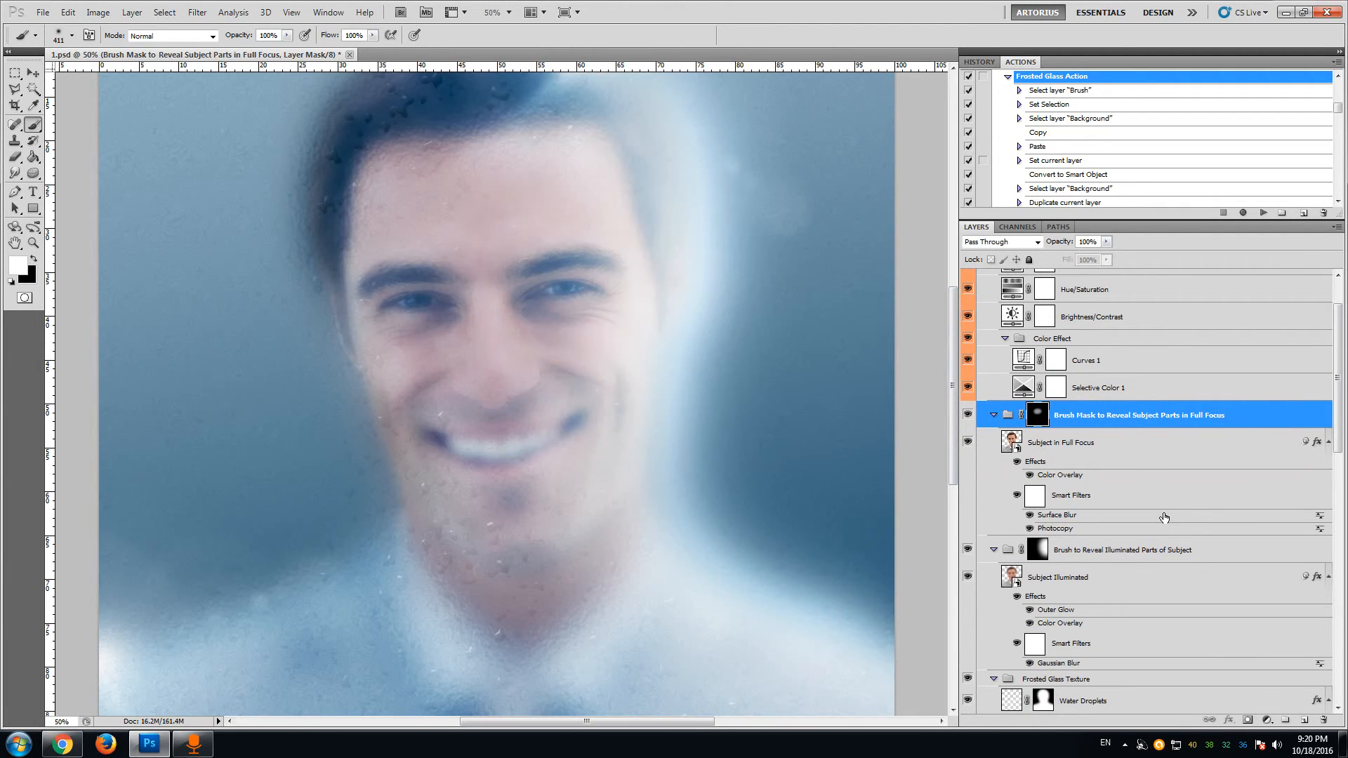
scroll(1164, 518, down, 3)
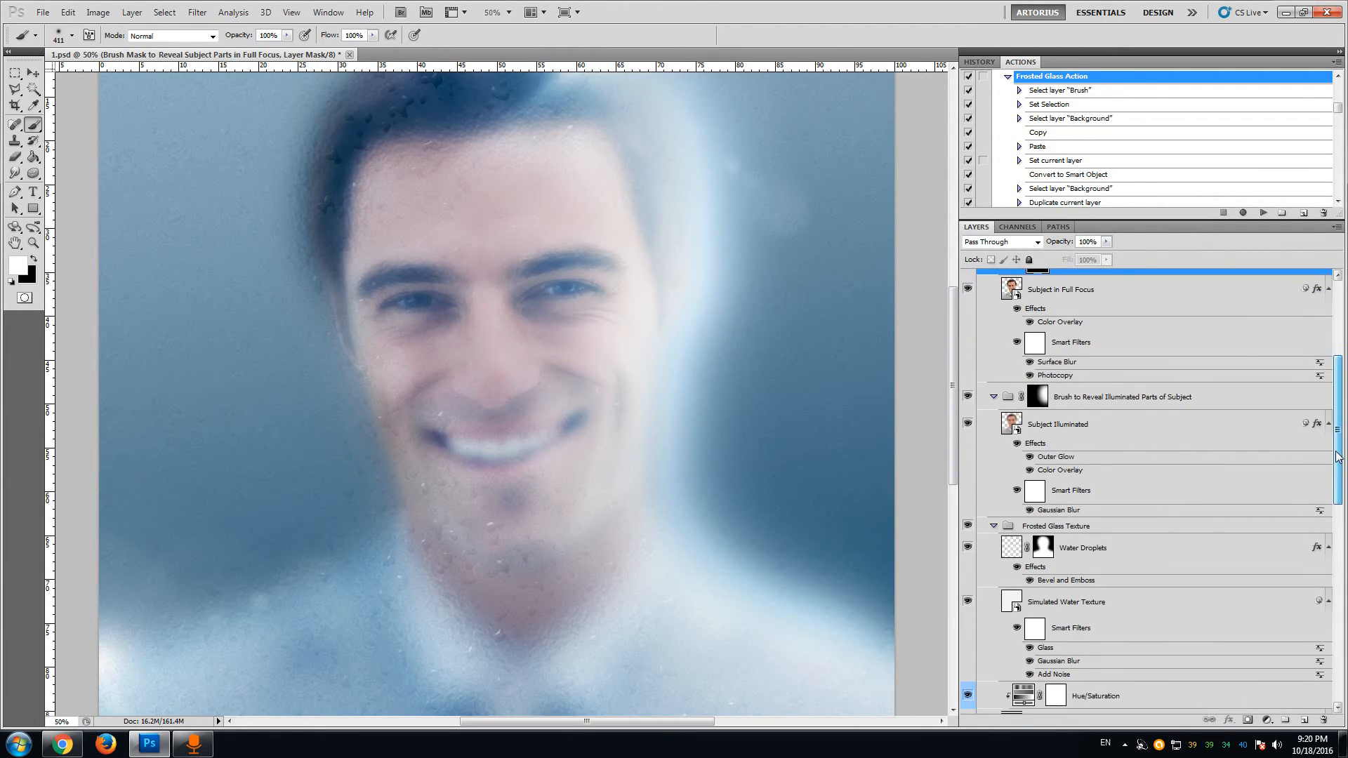
drag(1338, 456, 1338, 487)
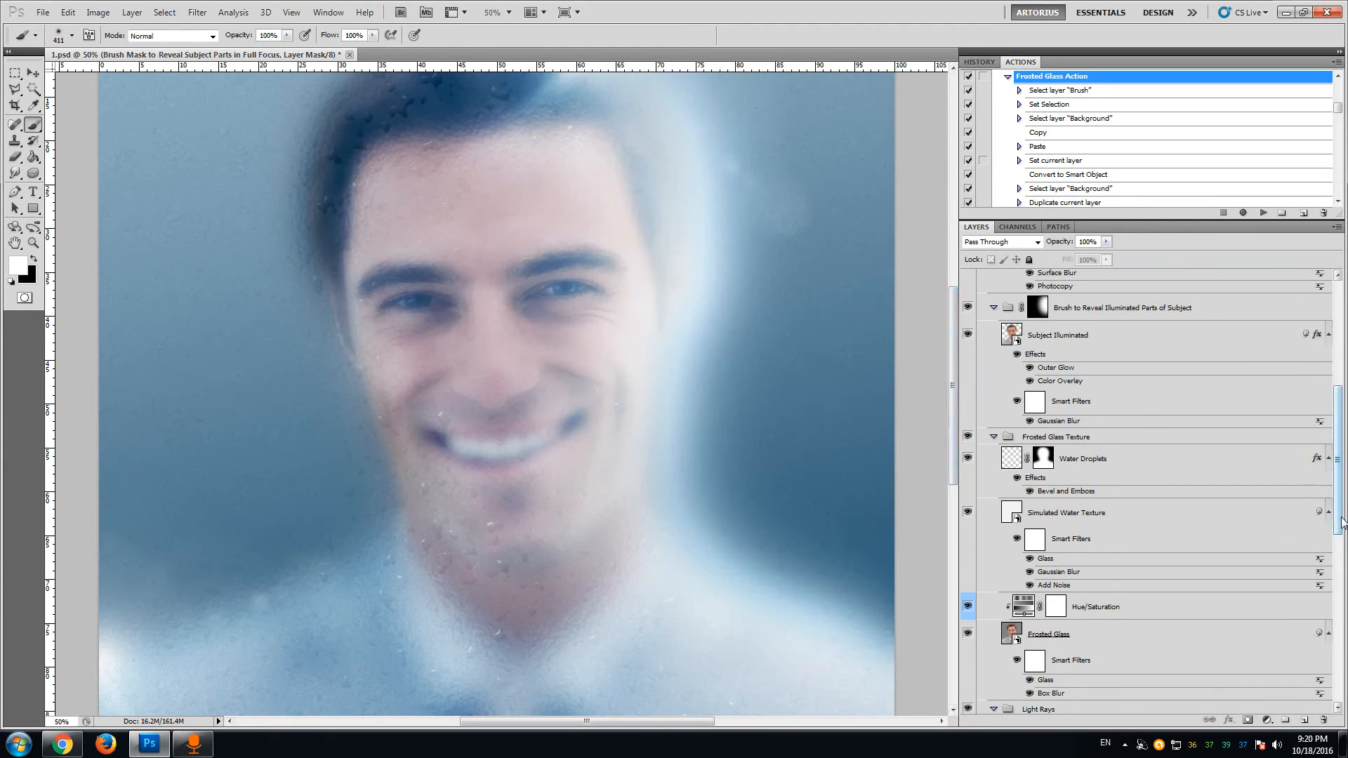
drag(1338, 523, 1342, 549)
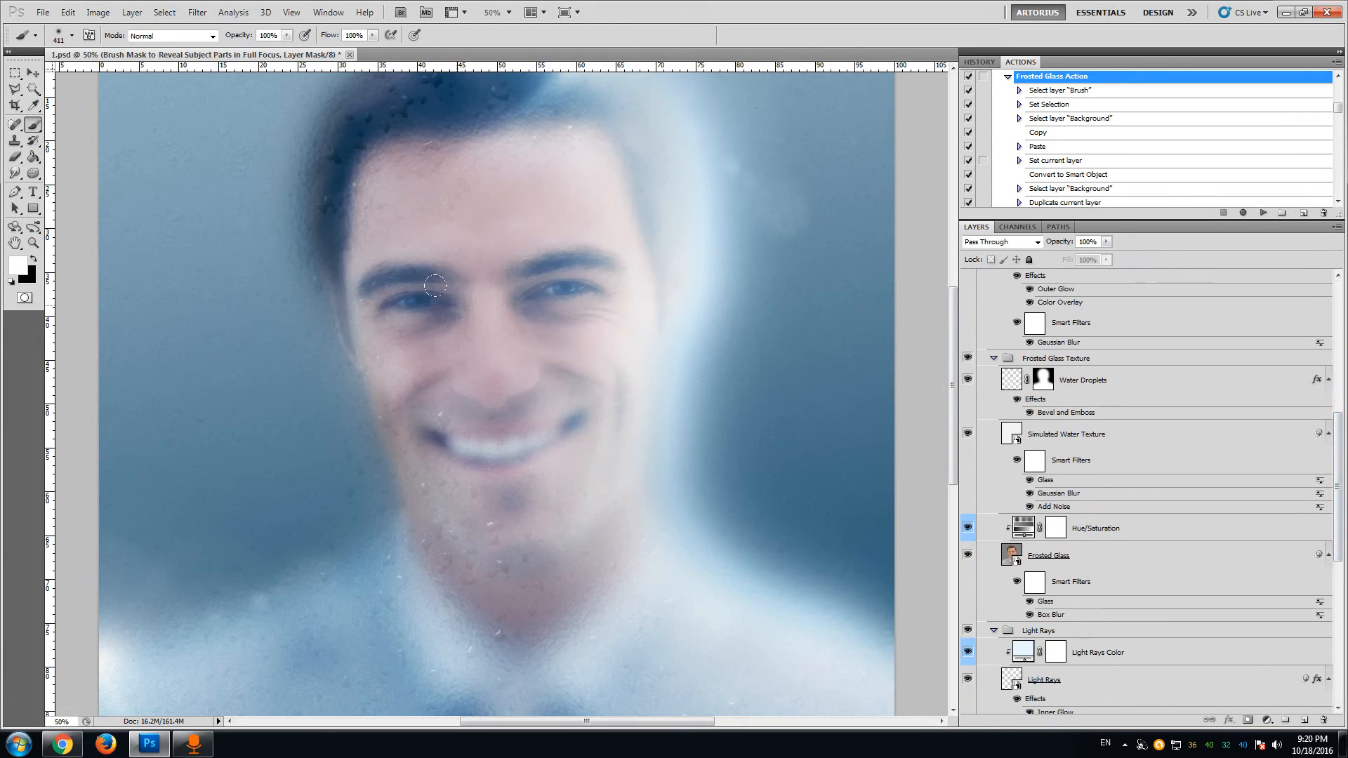
scroll(223, 109, up, 2)
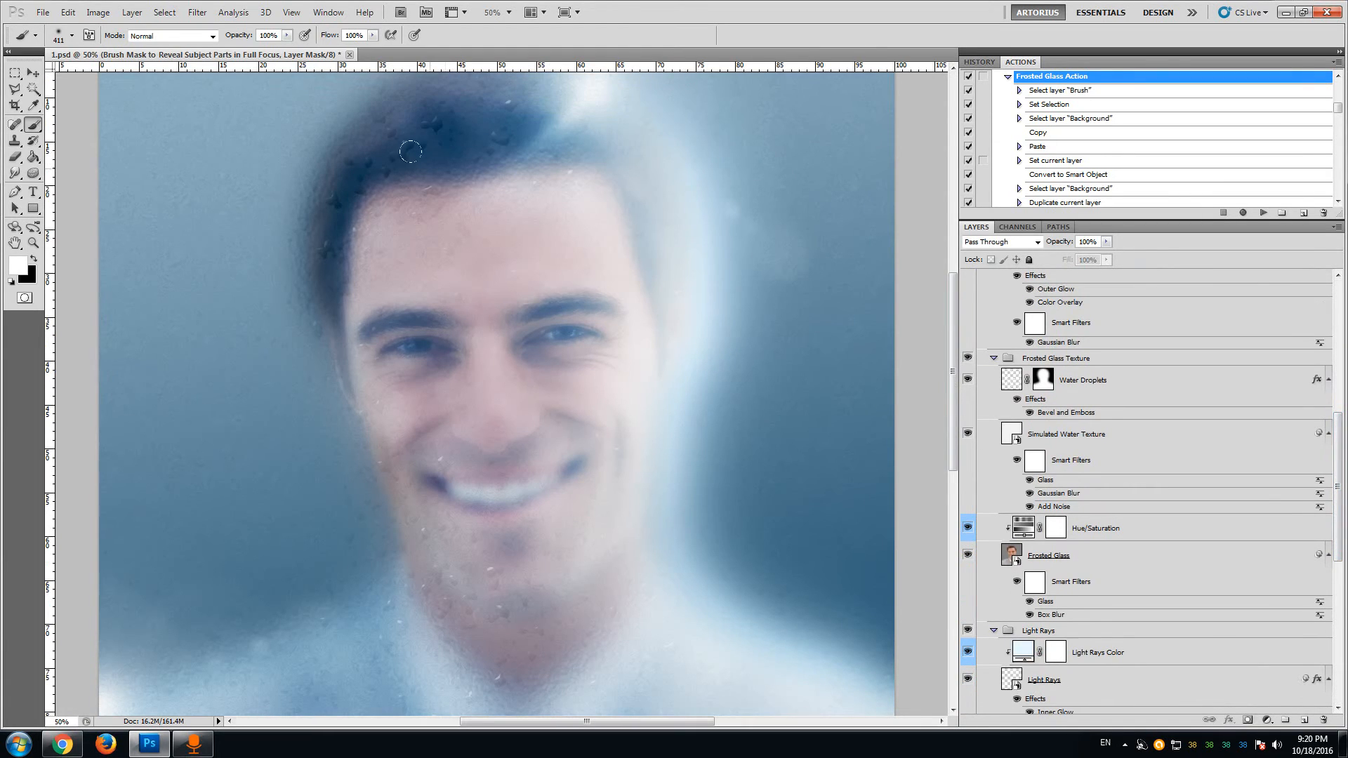
mouse_move(1342, 514)
mouse_down()
mouse_move(1346, 390)
mouse_move(1331, 602)
mouse_up()
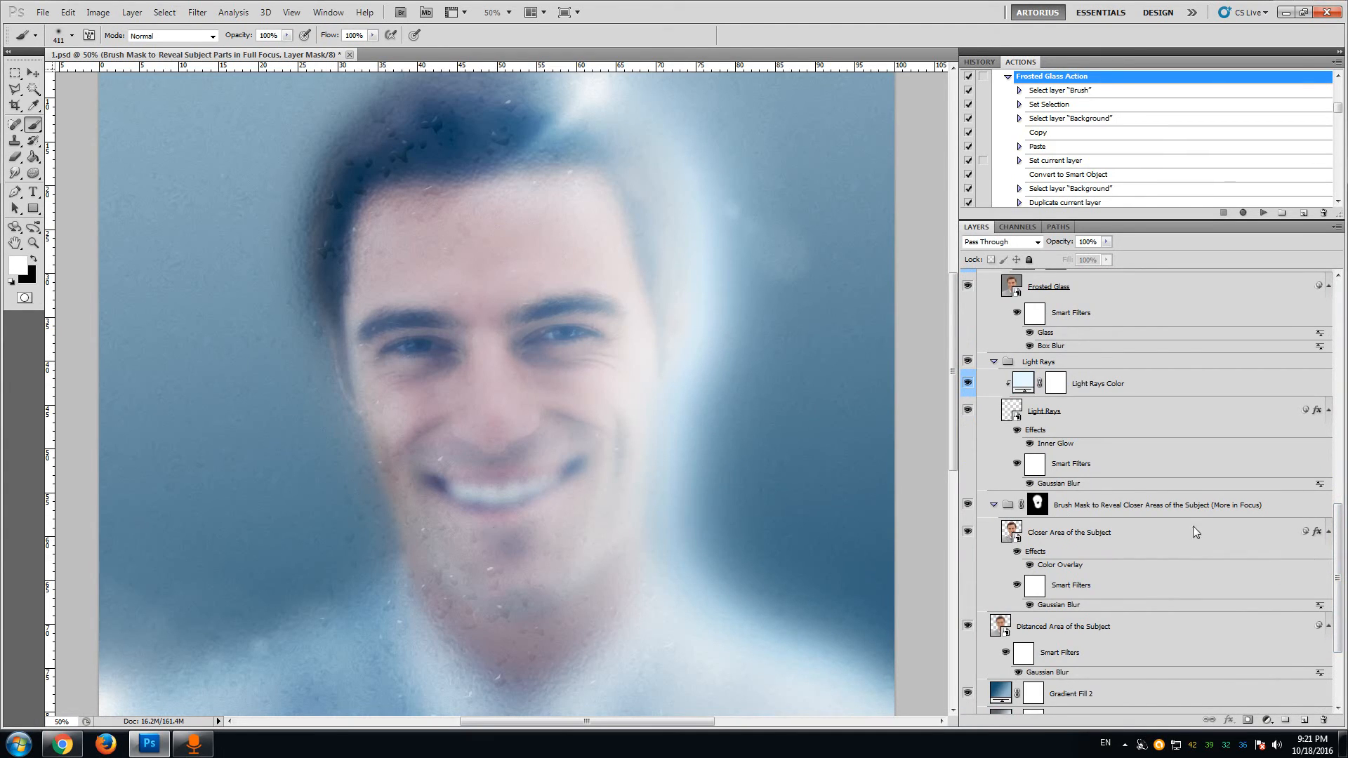
click(1088, 539)
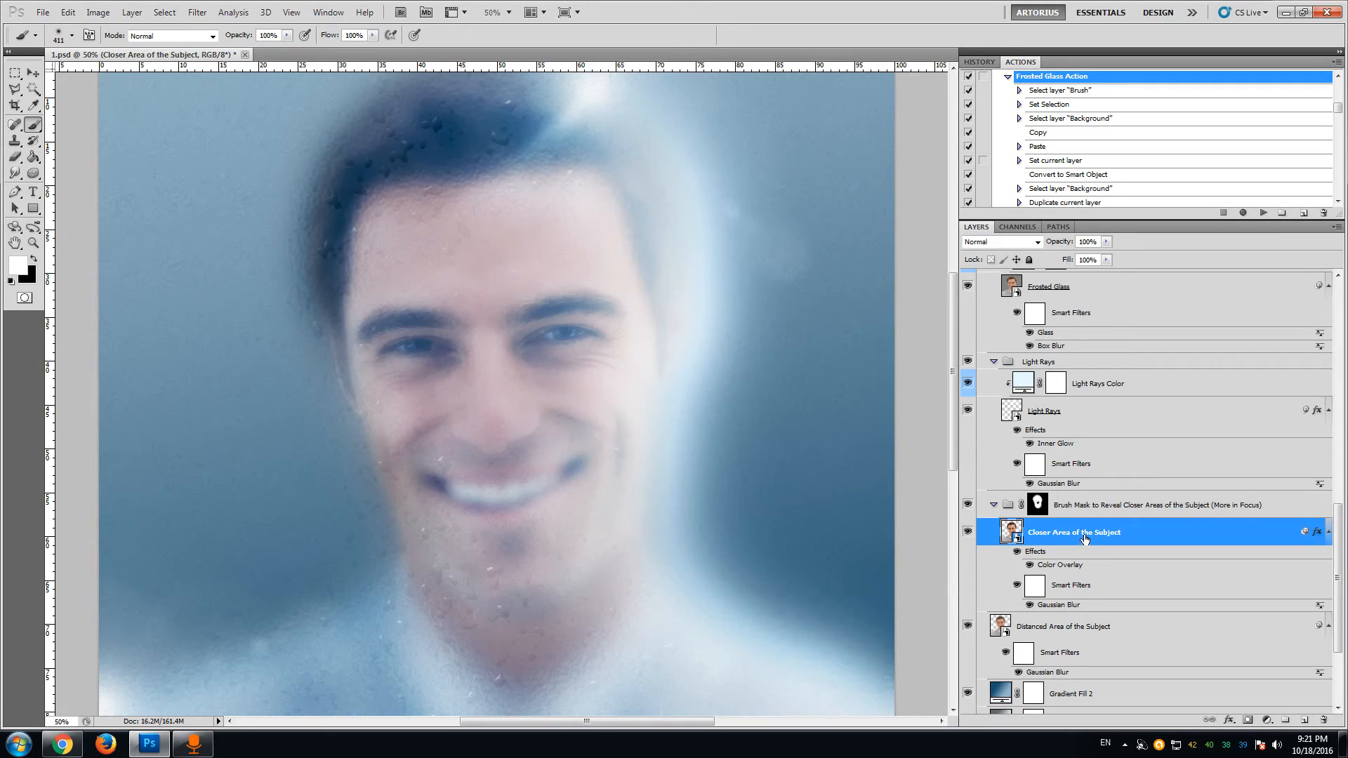
click(1124, 511)
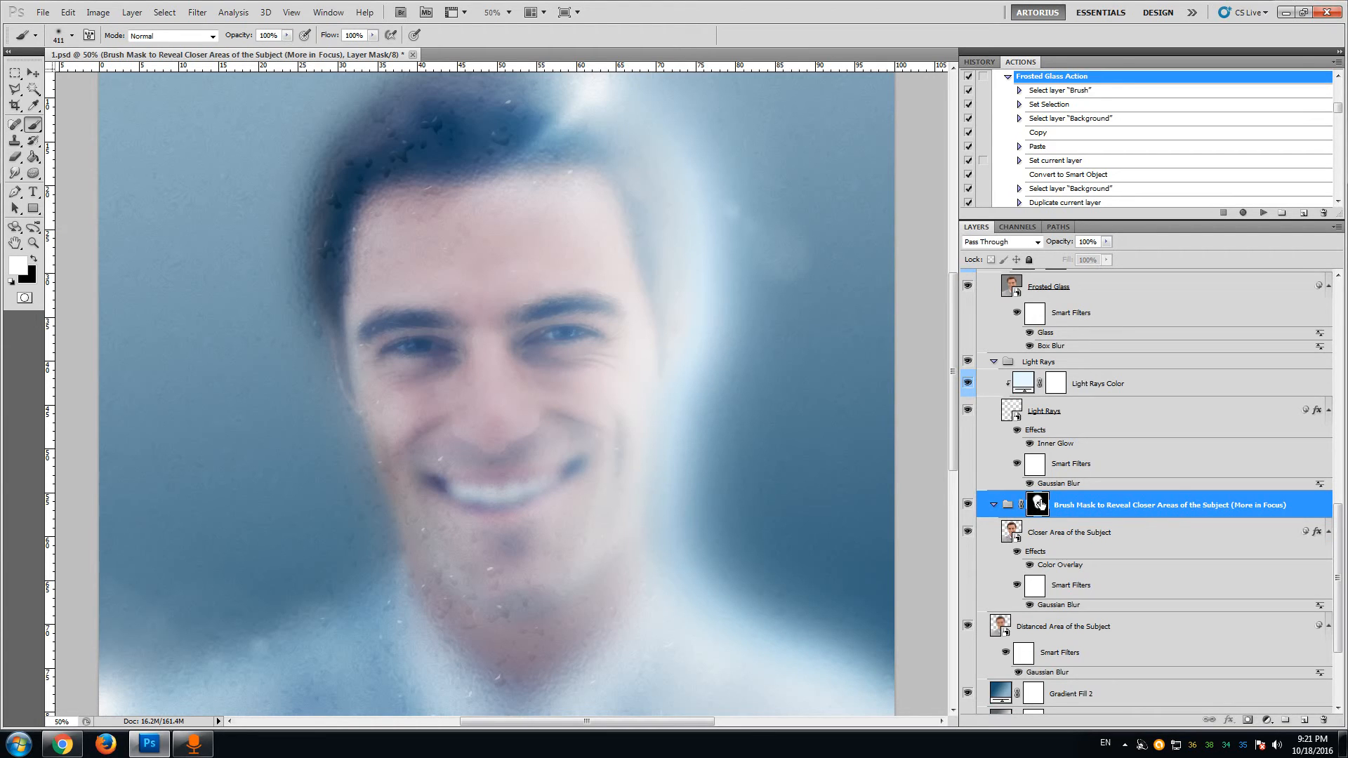
click(1041, 535)
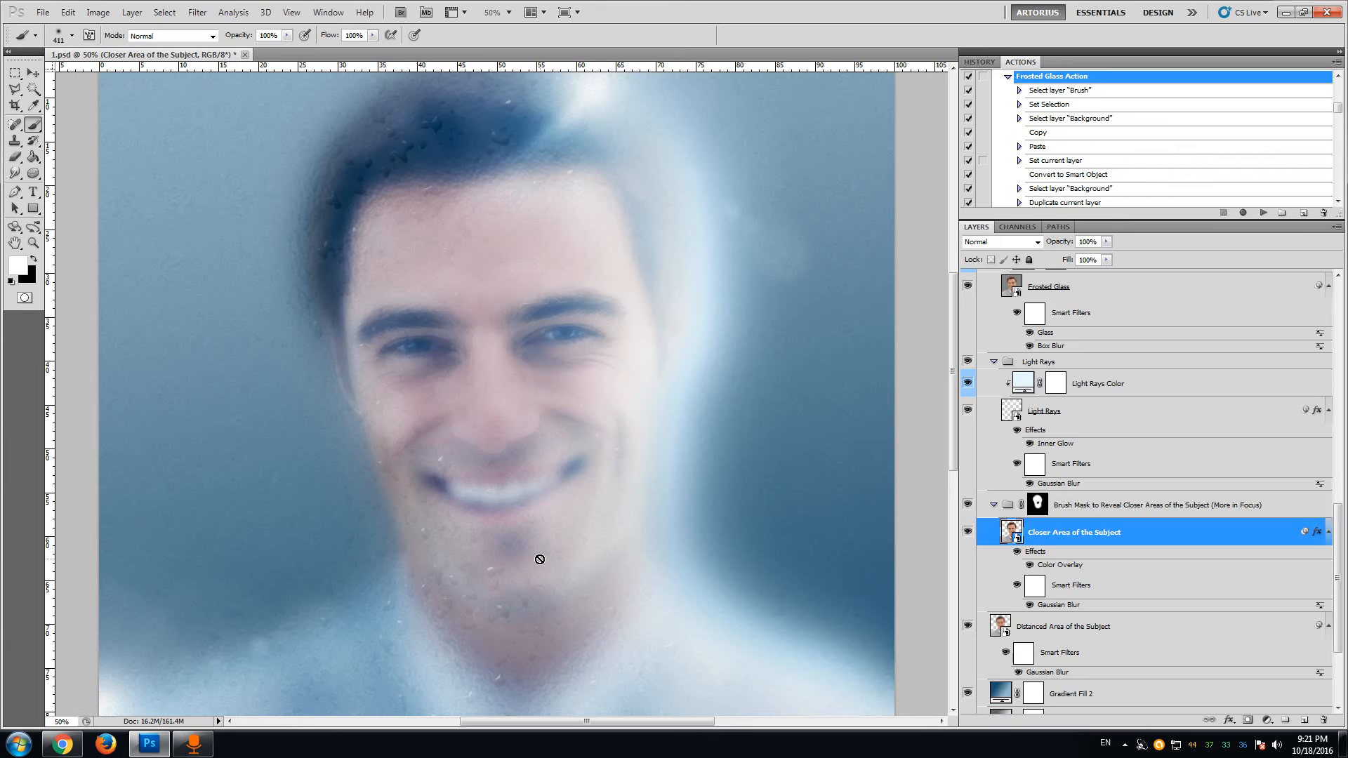
- Adjust the Gaussian Blur smart filter on the "Closer Area of the Subject" layer, comparing lower and higher radii and applying a slightly stronger blur
double_click(1060, 608)
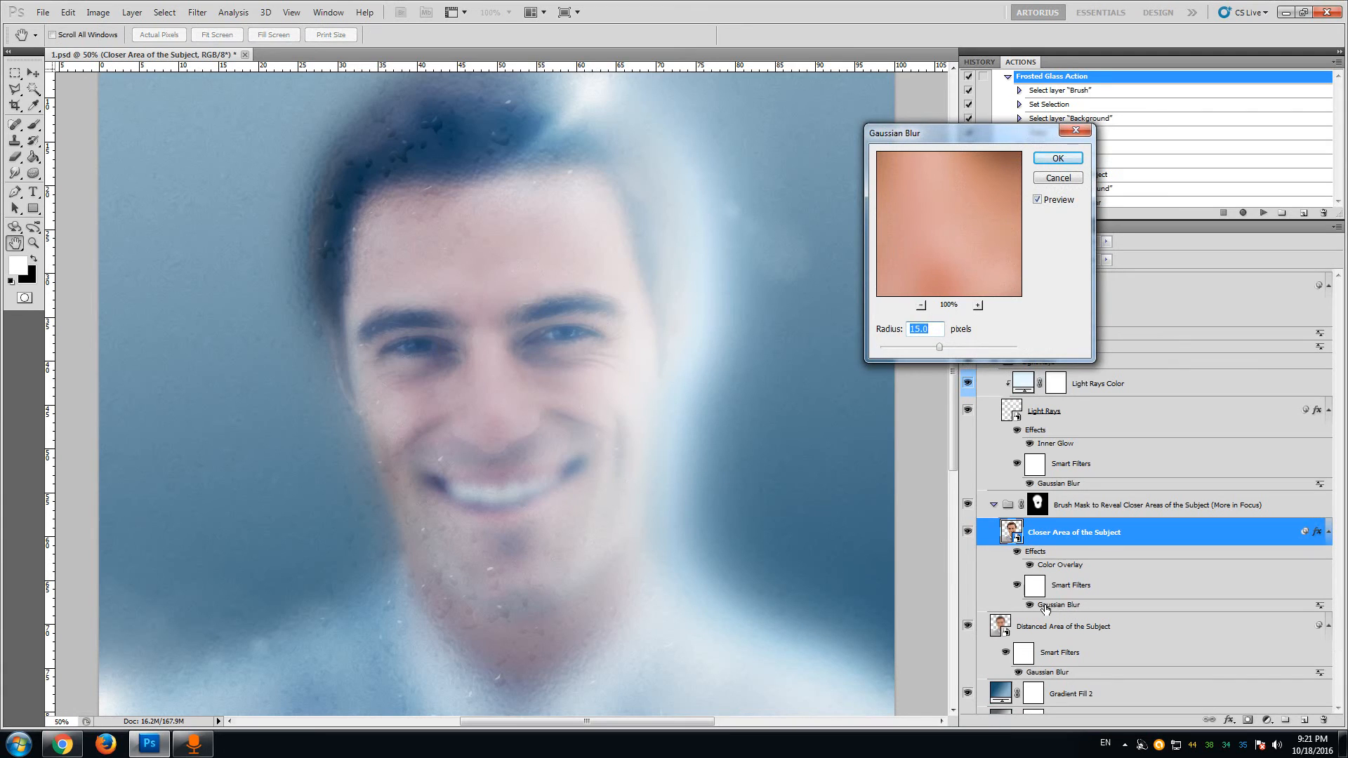
drag(940, 347, 928, 348)
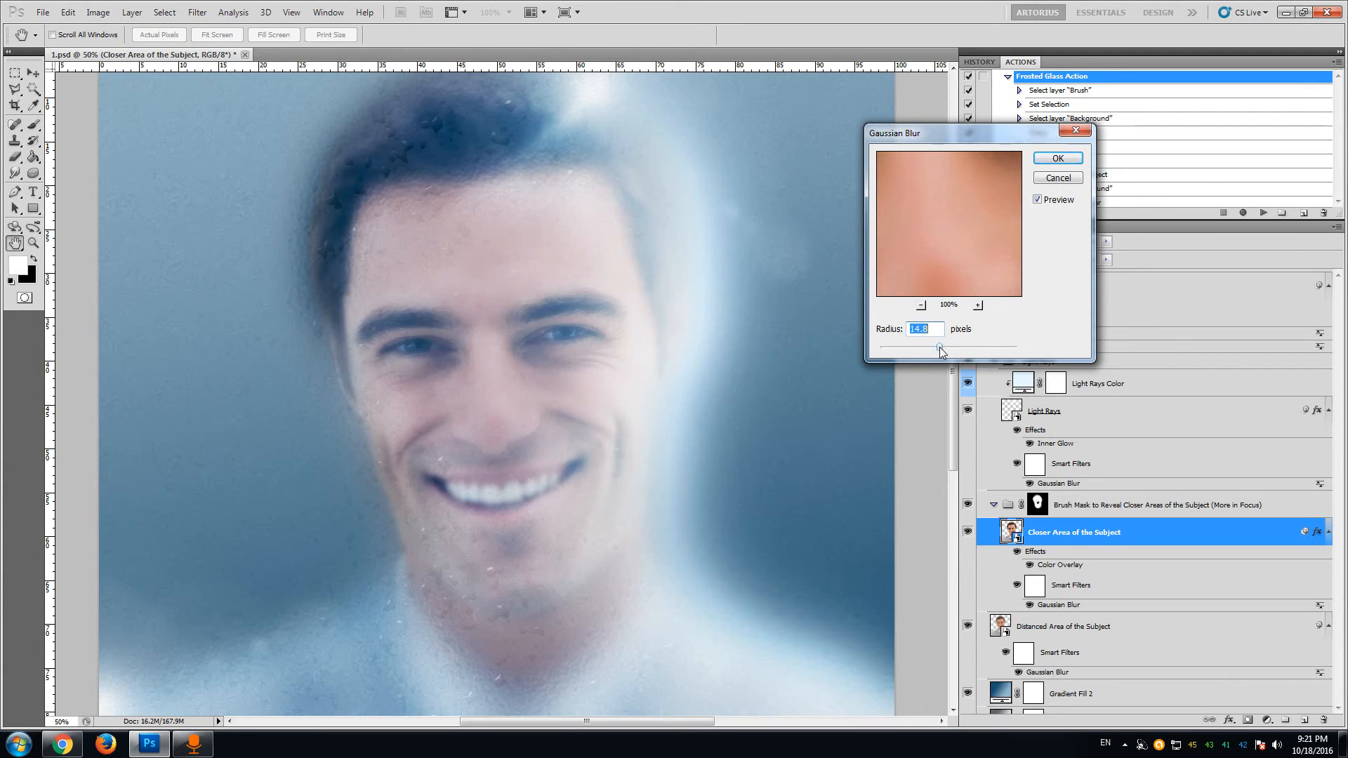
drag(940, 347, 955, 400)
drag(943, 347, 948, 353)
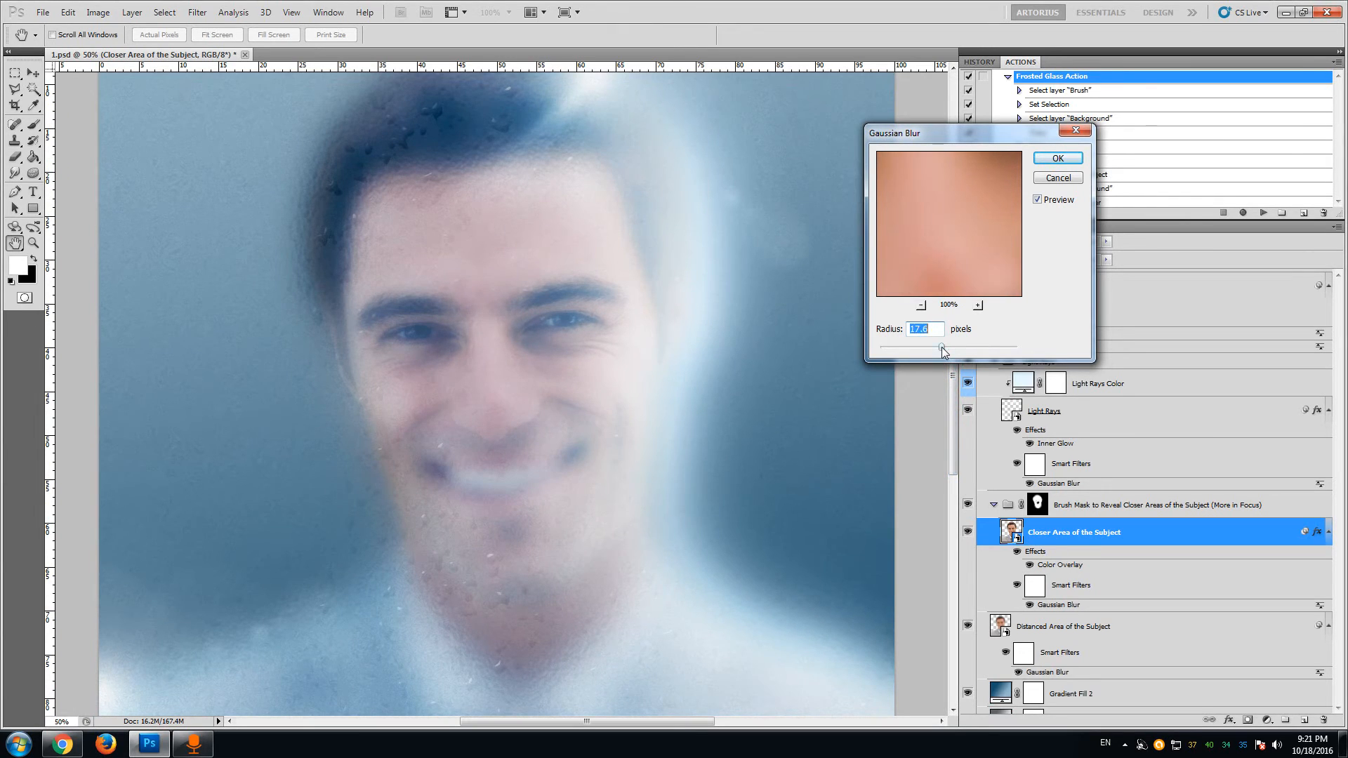
drag(942, 347, 952, 351)
drag(949, 347, 946, 348)
click(1058, 158)
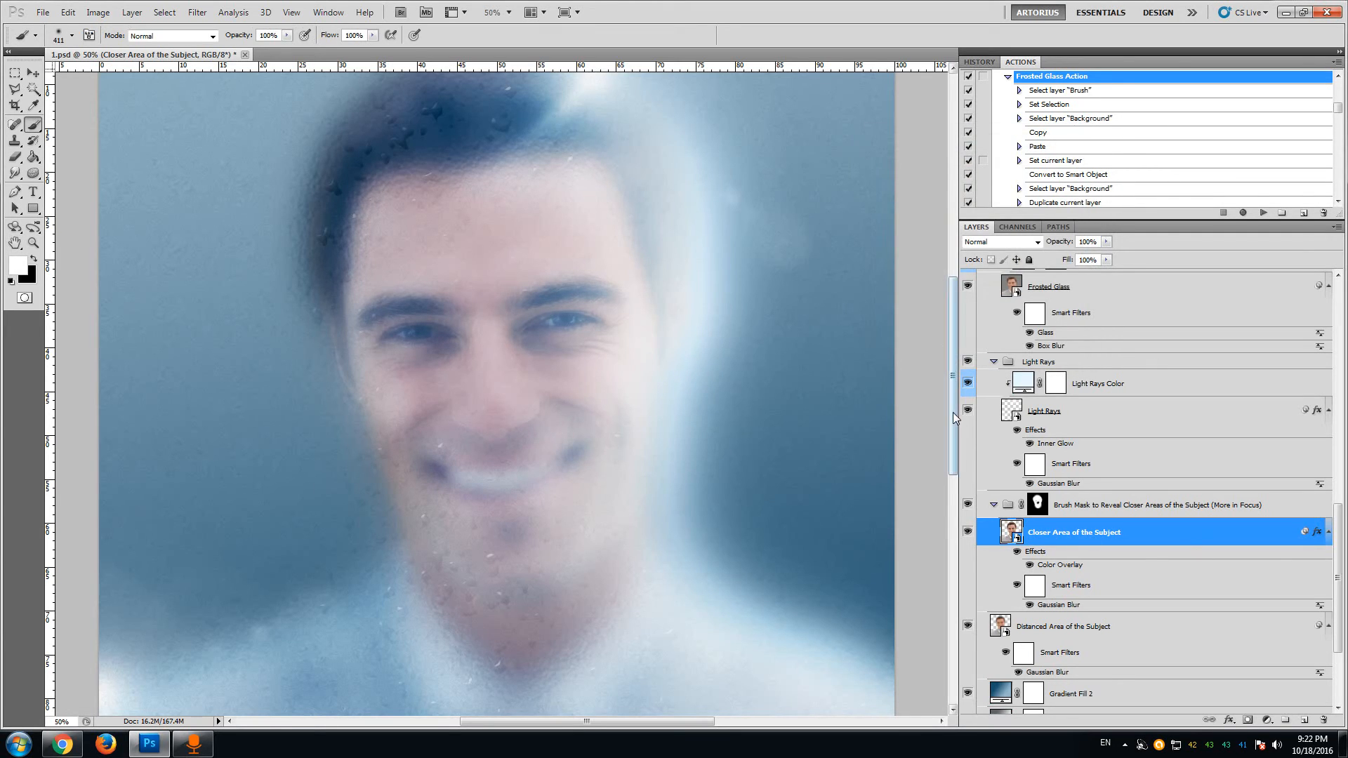
- Try Gaussian Blur radii between 5.1 and 82.4 pixels on the "Distanced Area of the Subject" layer and apply a moderate radius
drag(954, 414, 954, 434)
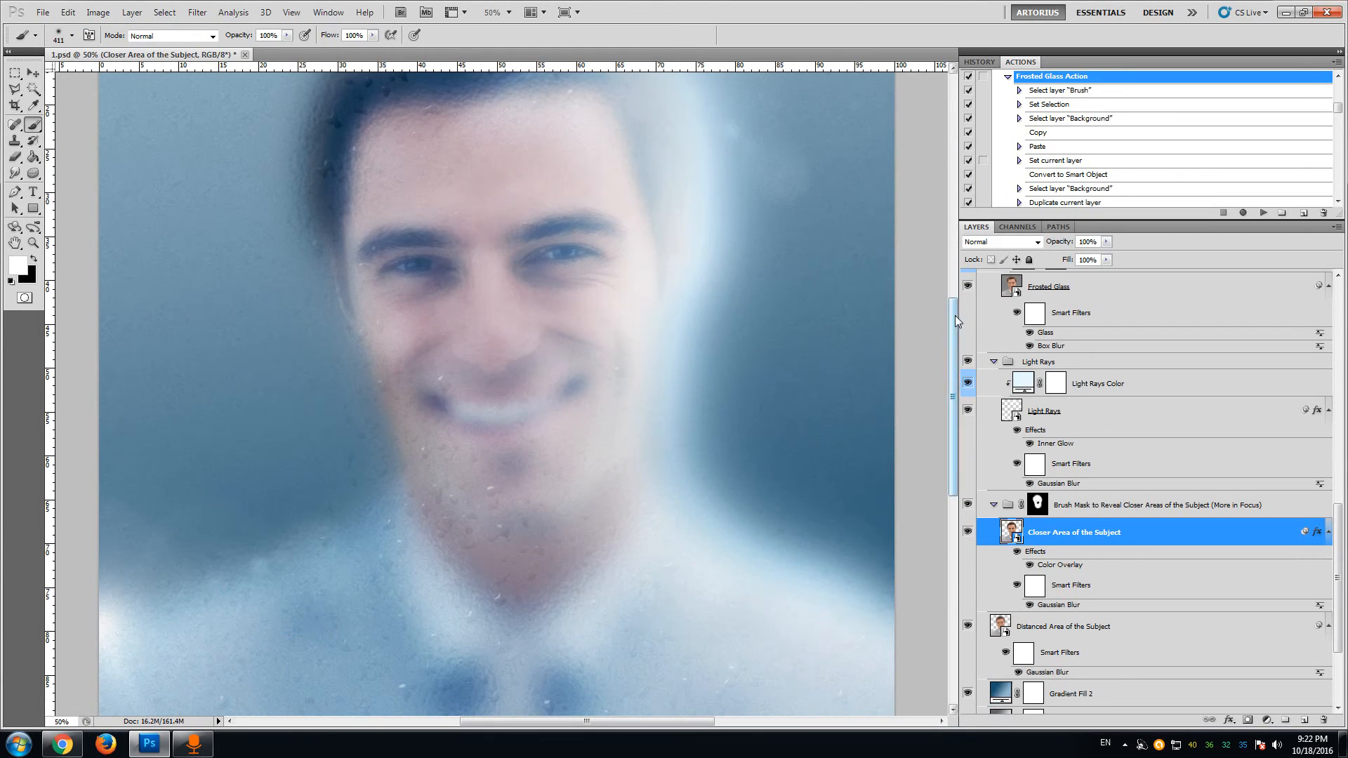
drag(956, 316, 956, 308)
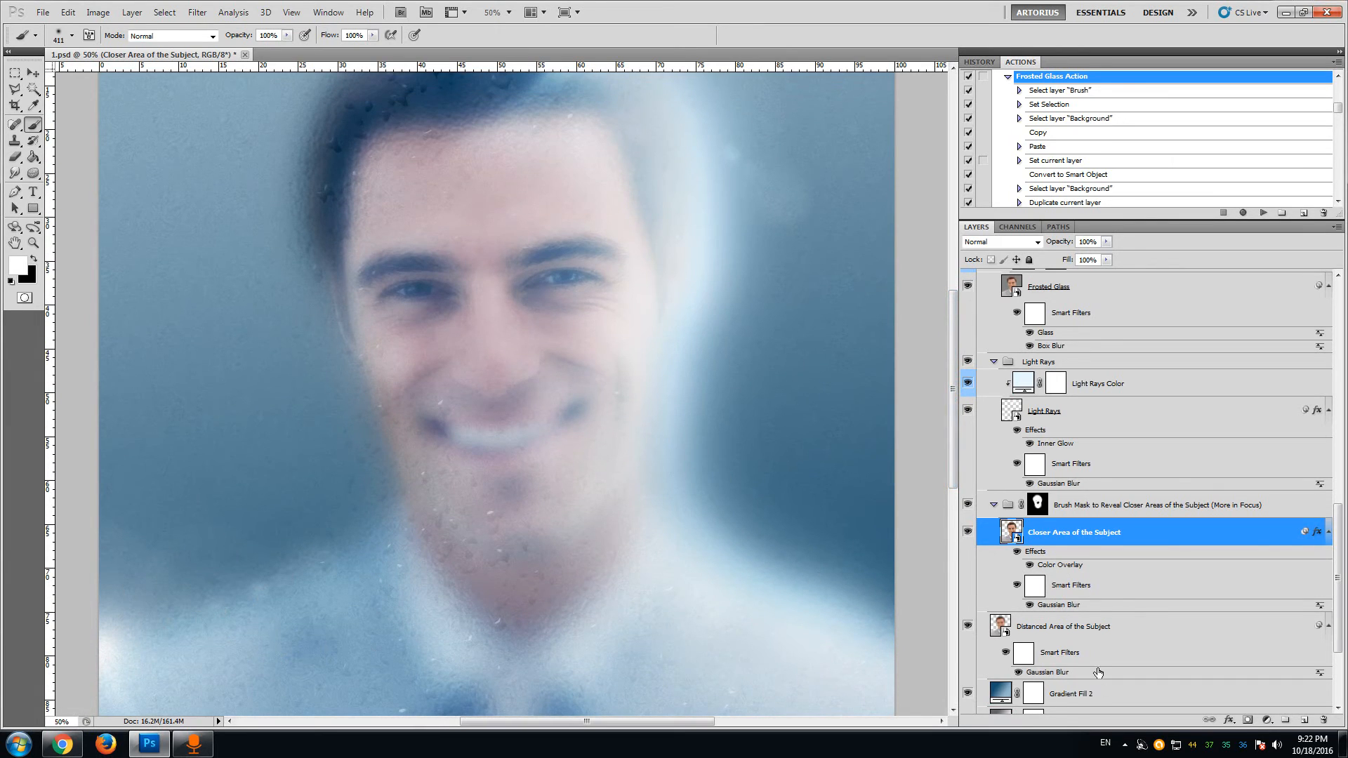
click(1093, 628)
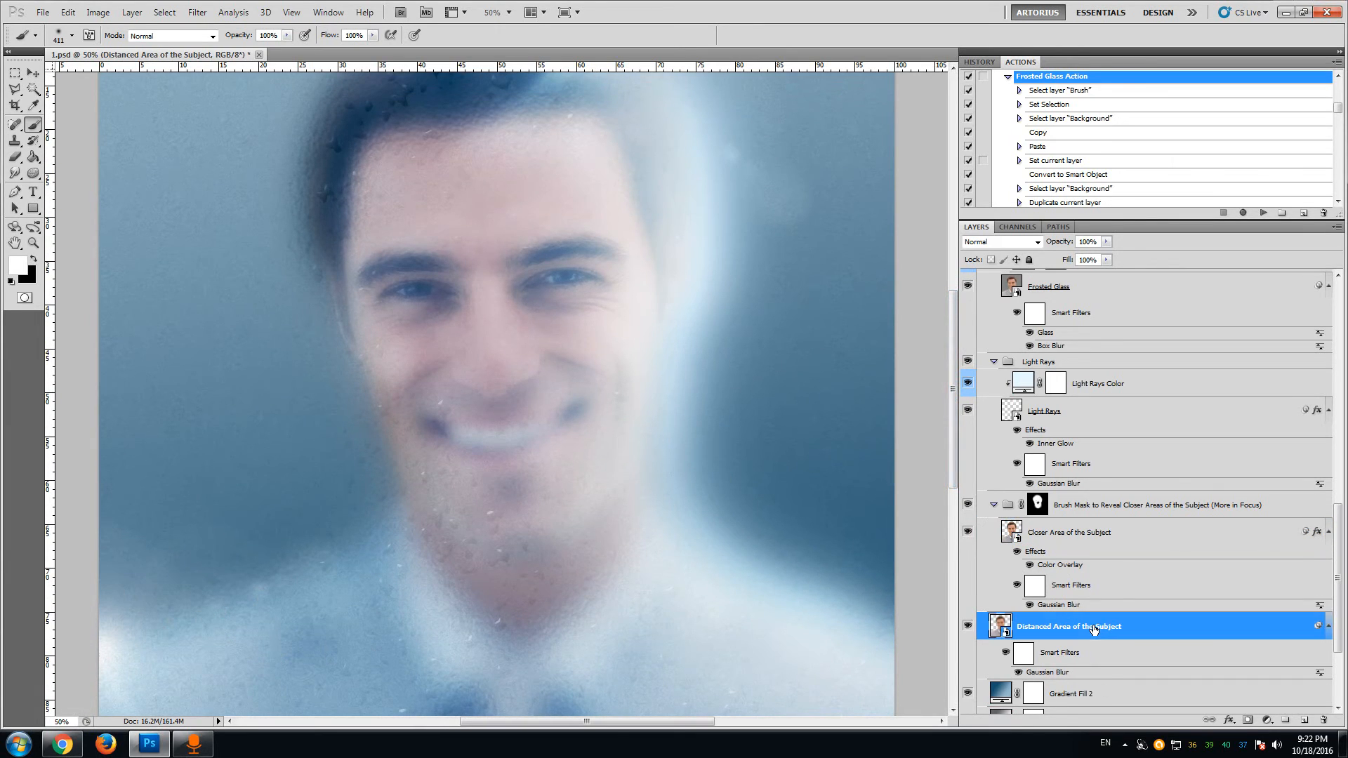
double_click(1062, 677)
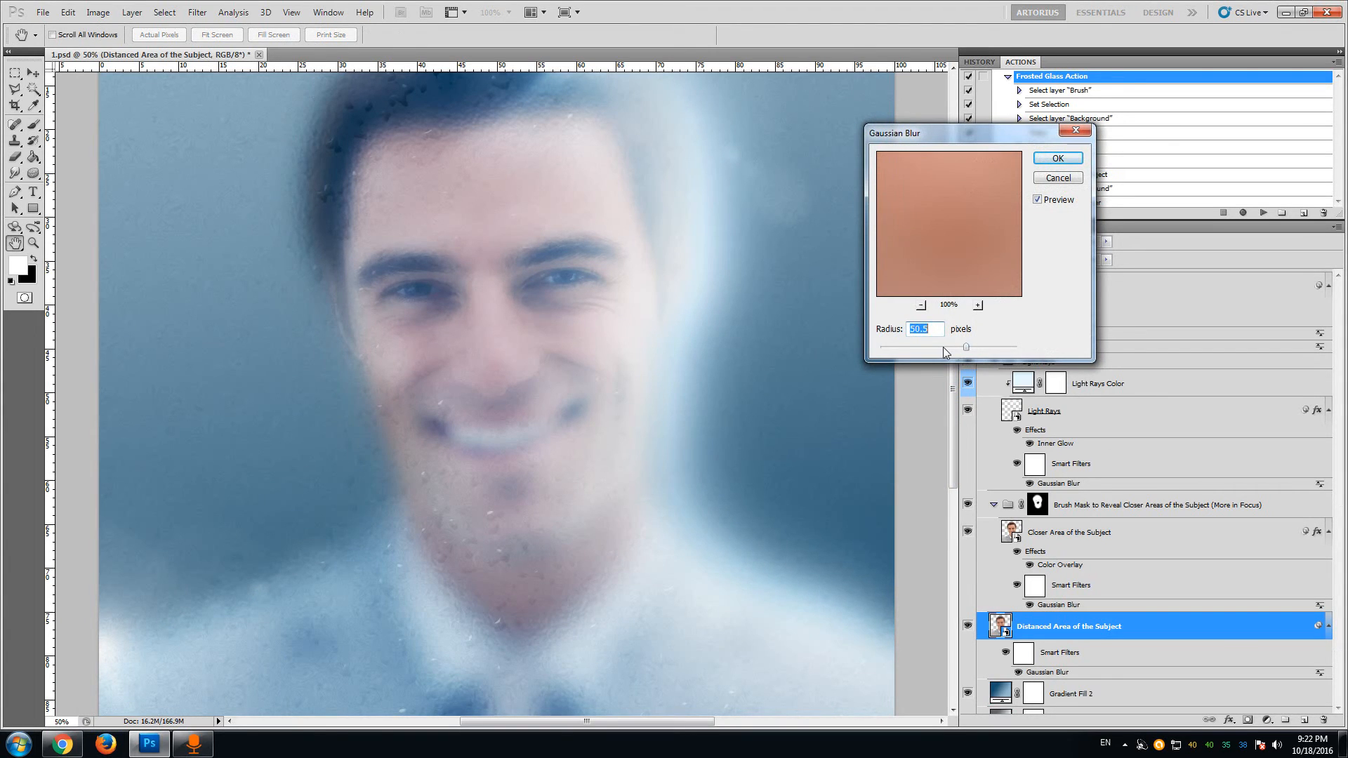
drag(943, 347, 969, 349)
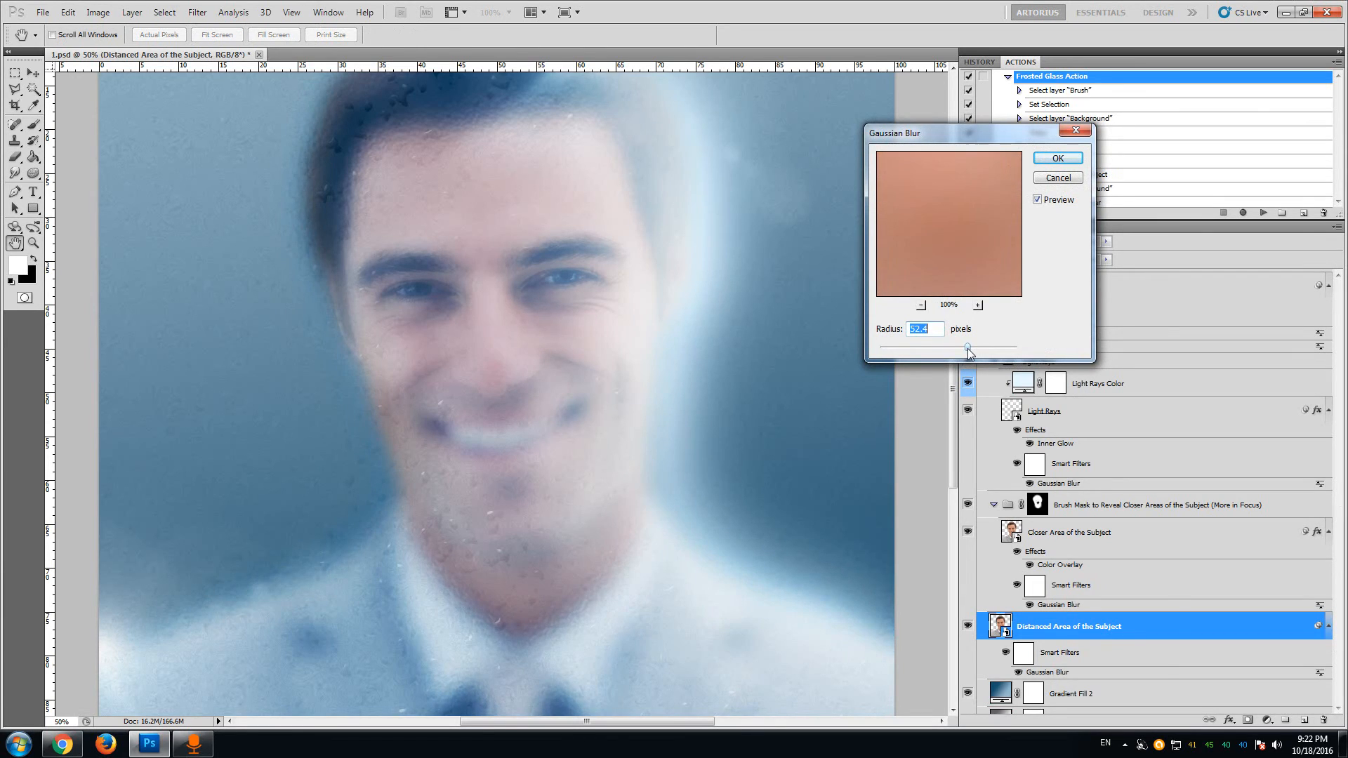
click(990, 347)
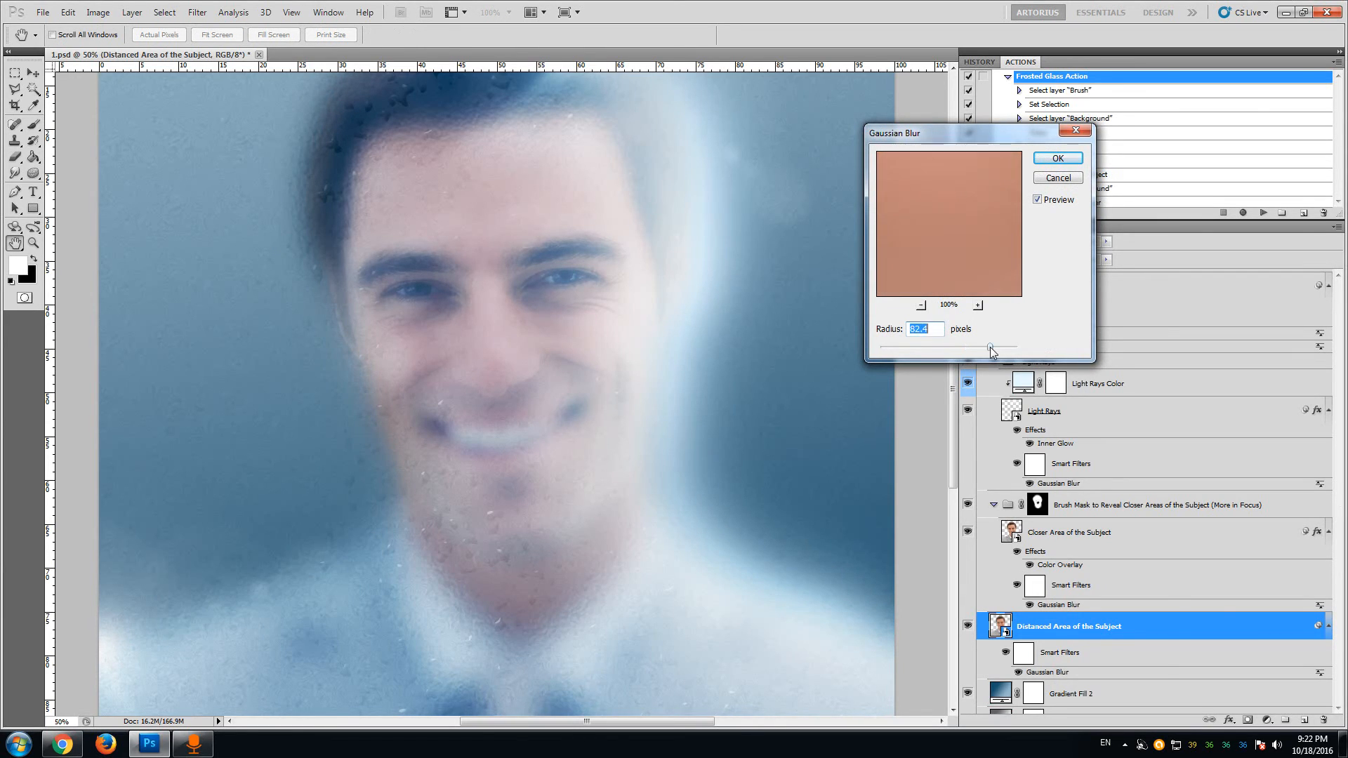
click(917, 349)
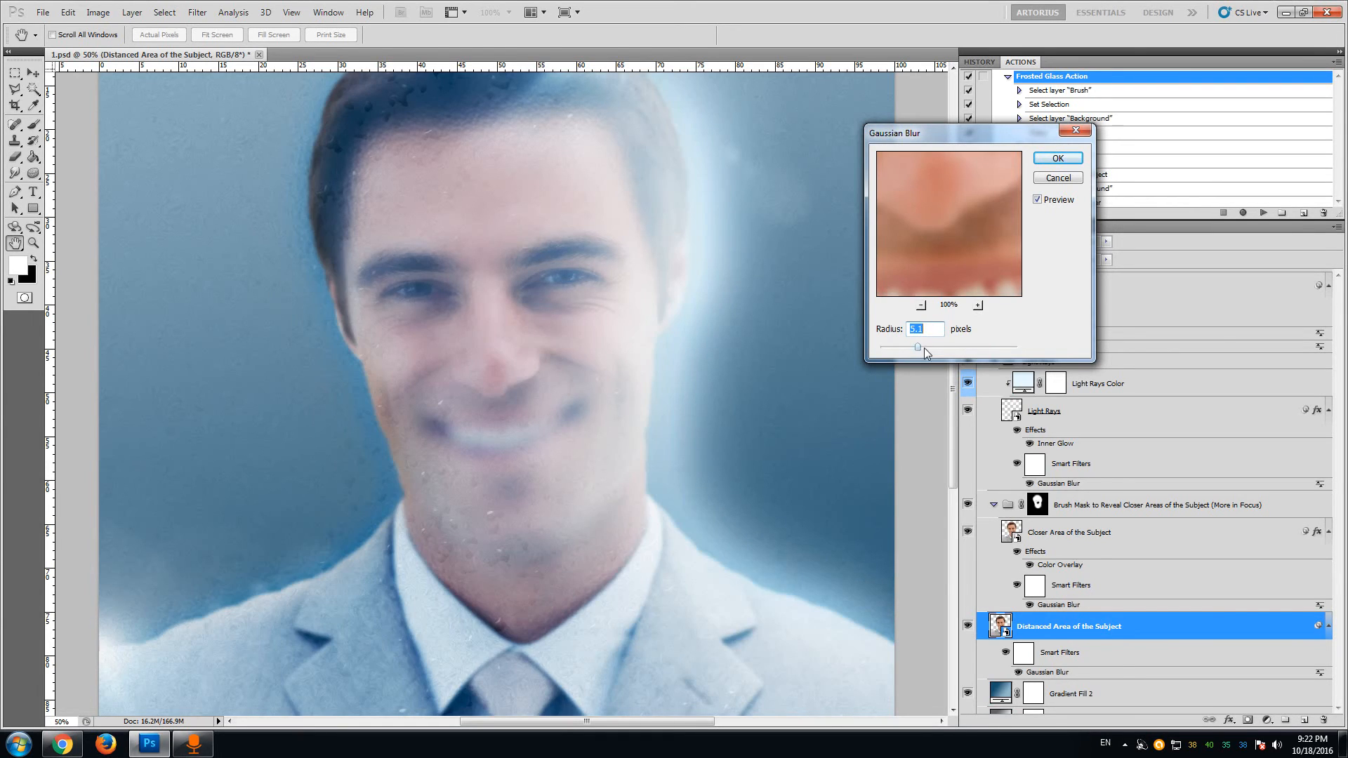
click(946, 347)
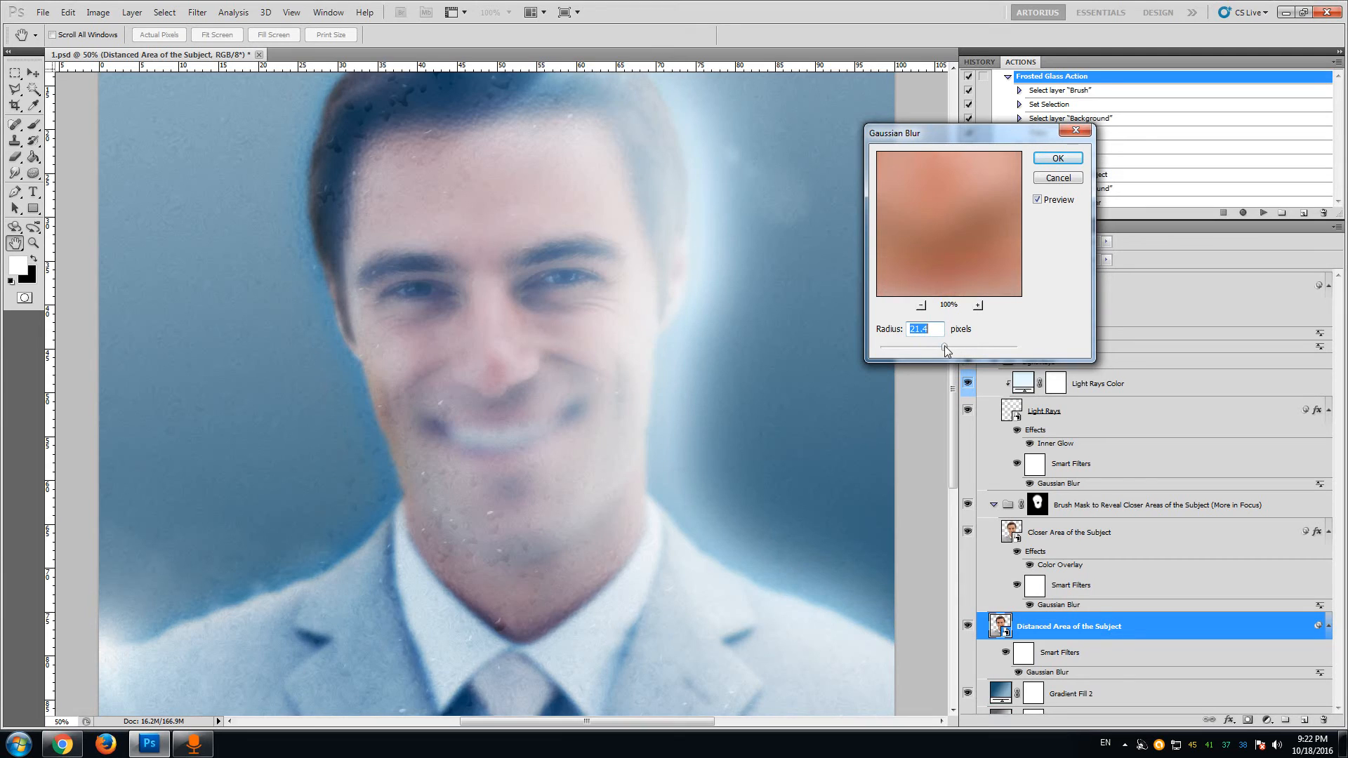
click(953, 347)
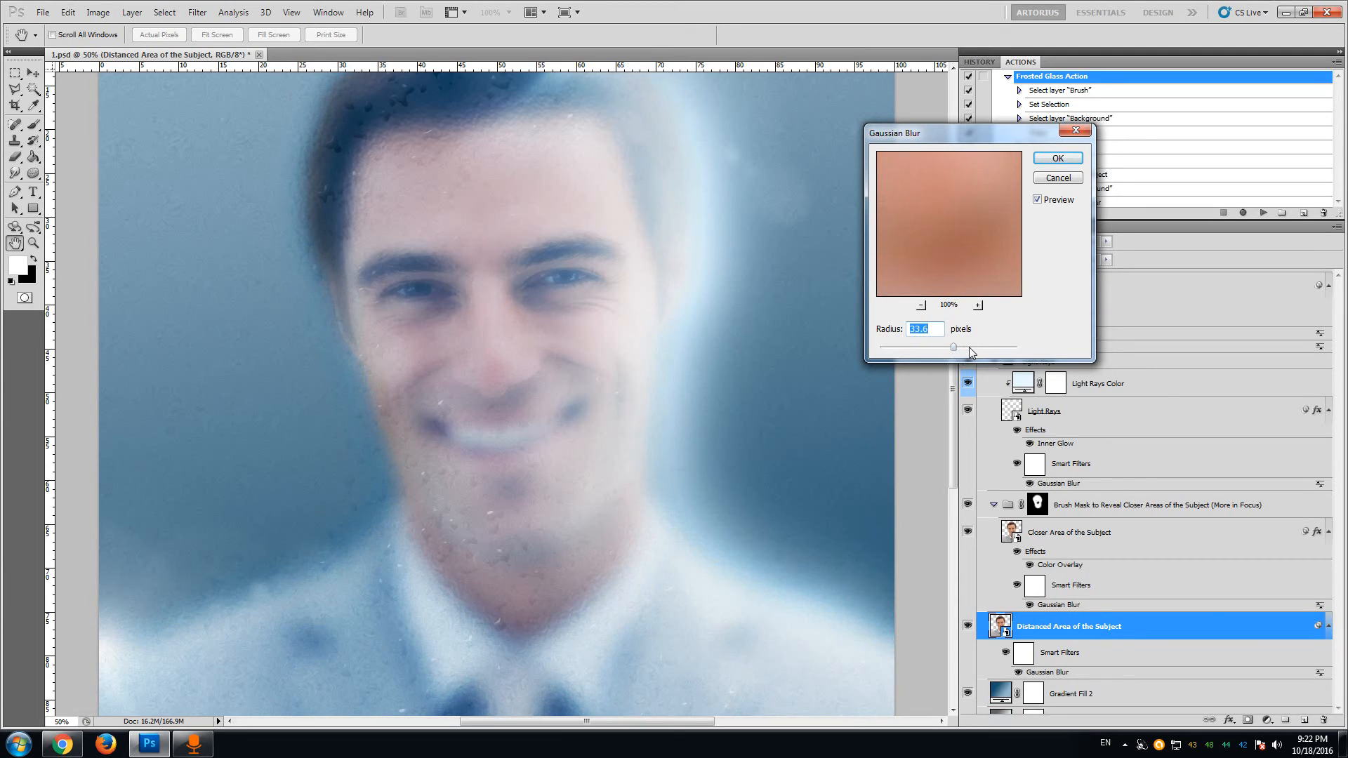
click(969, 347)
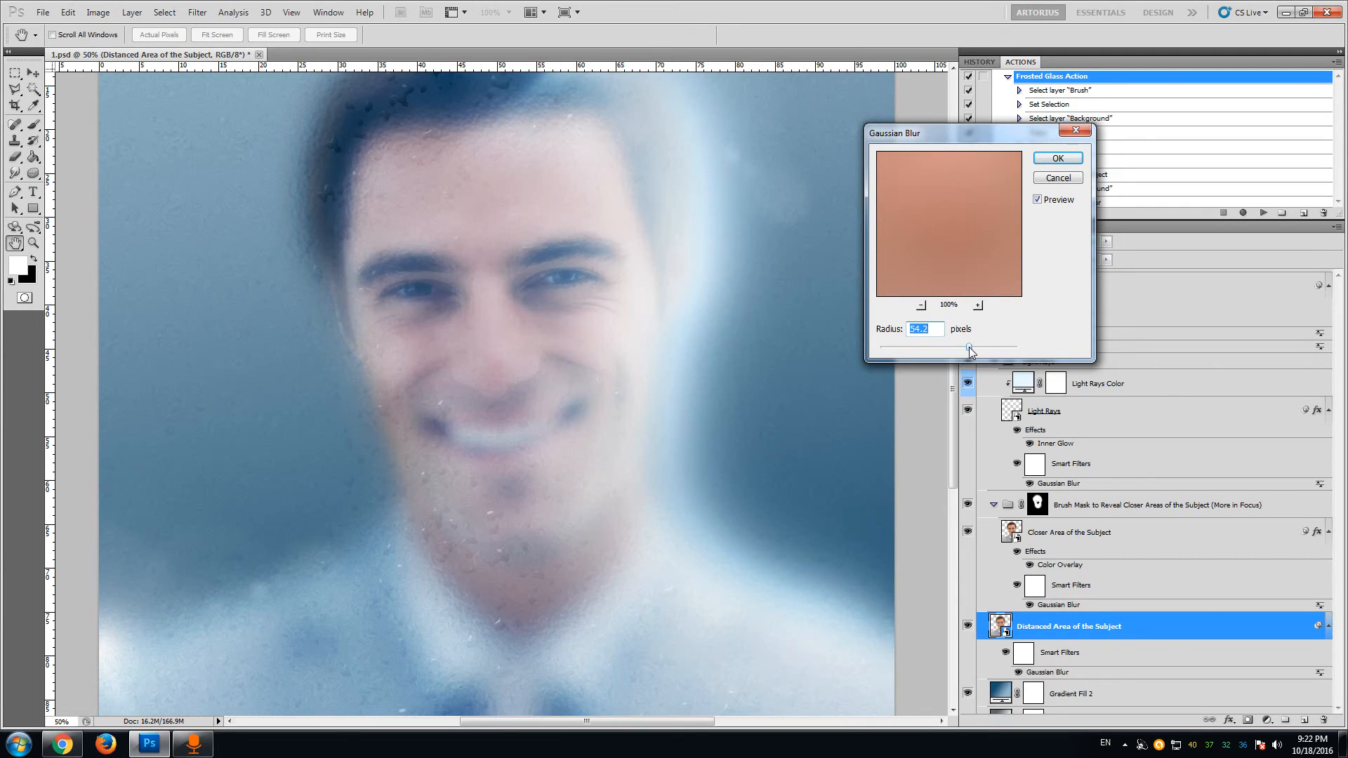
drag(970, 346, 975, 347)
click(963, 347)
click(1057, 158)
- Hide and reshow the Light Rays layer to compare its effect above the man's hair
mouse_move(950, 328)
mouse_down()
mouse_move(949, 358)
mouse_move(950, 288)
mouse_move(955, 313)
mouse_up()
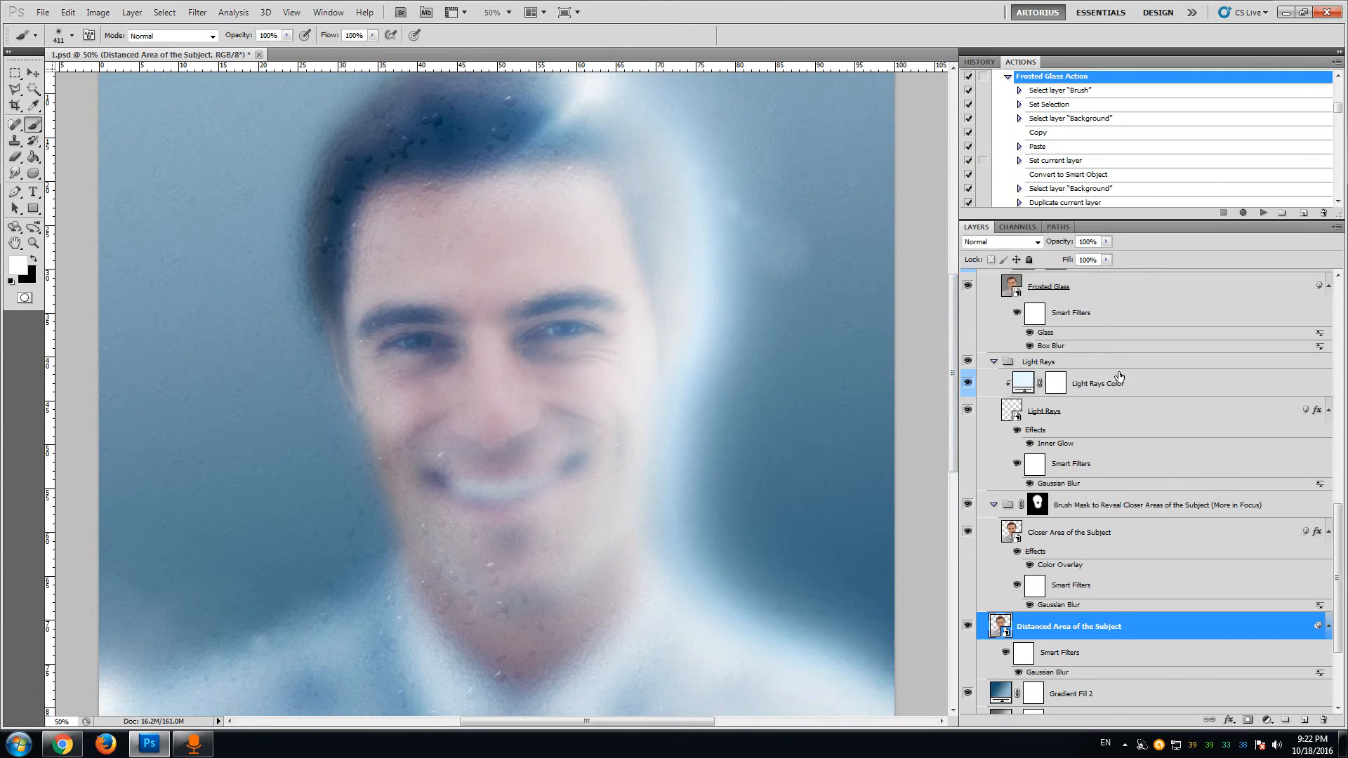
drag(954, 346, 956, 304)
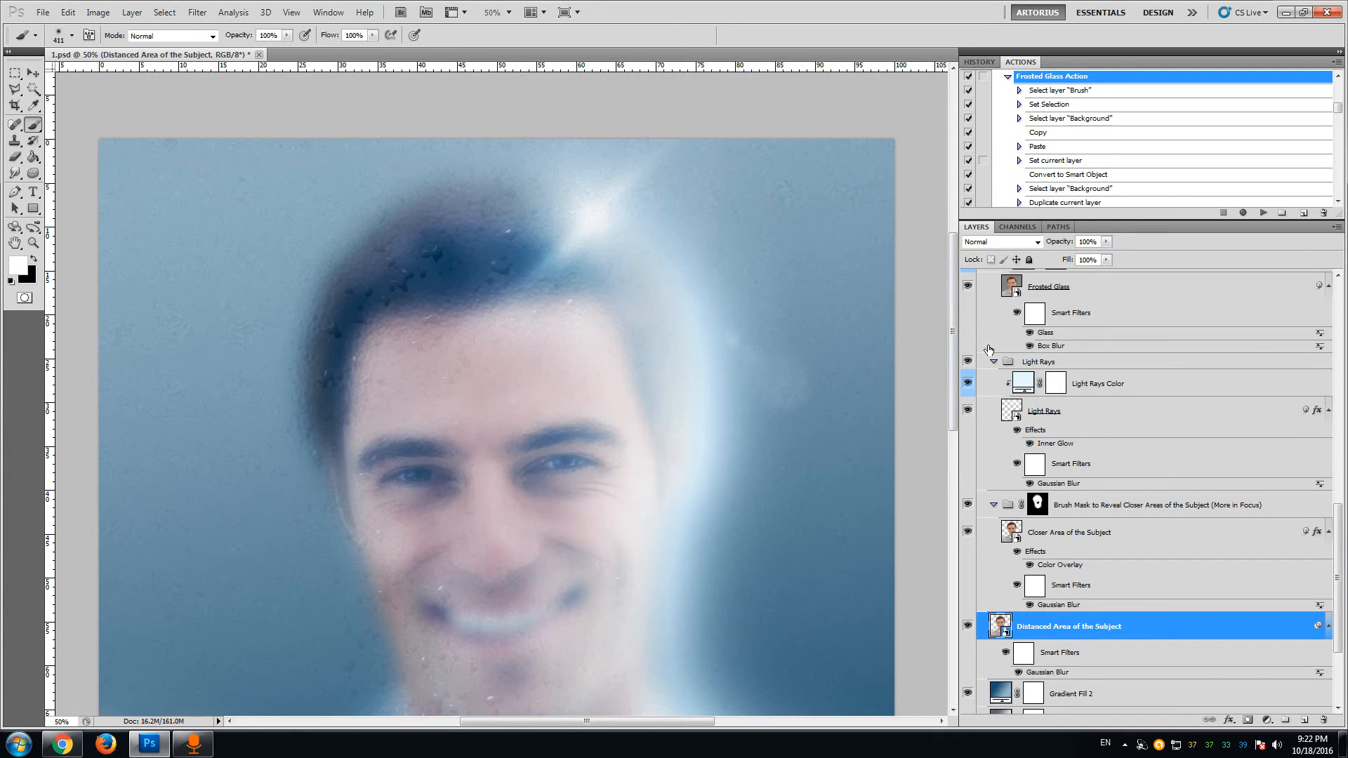
click(969, 411)
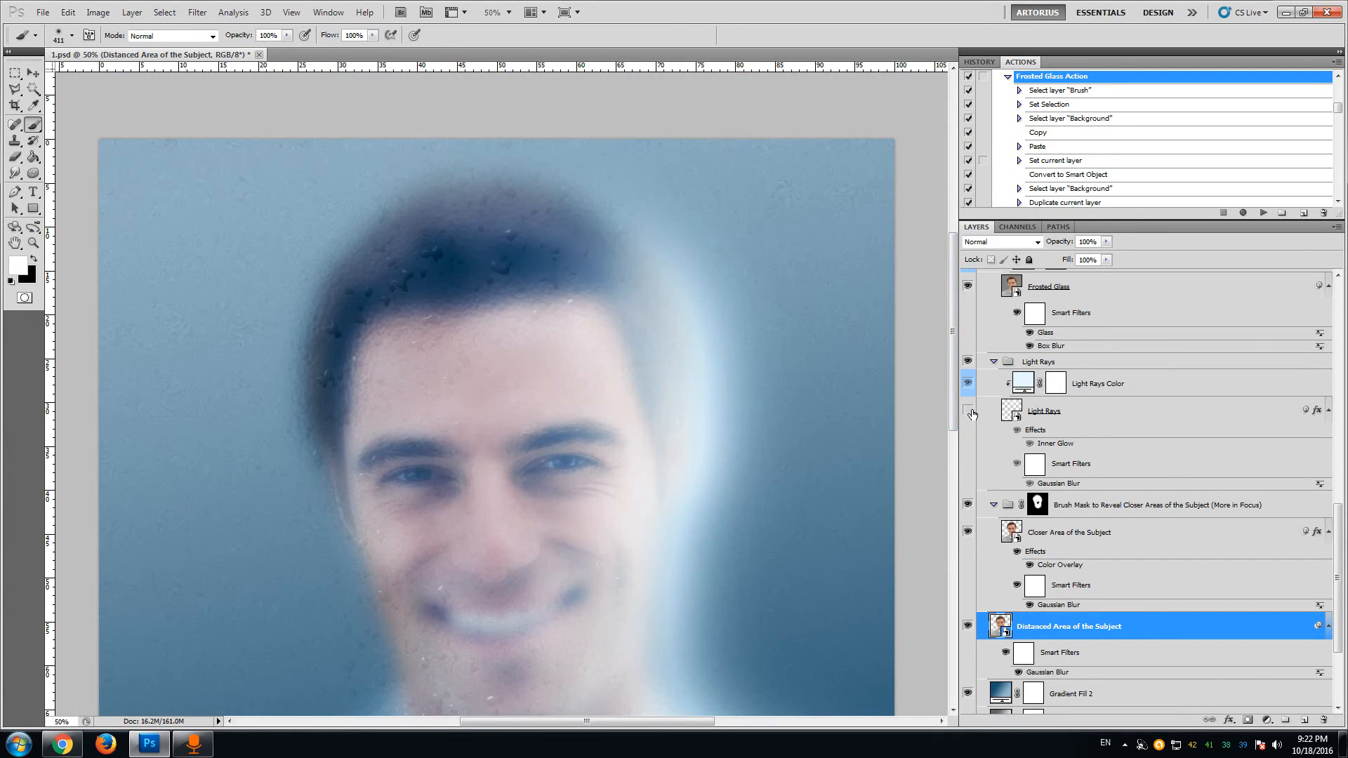
click(969, 412)
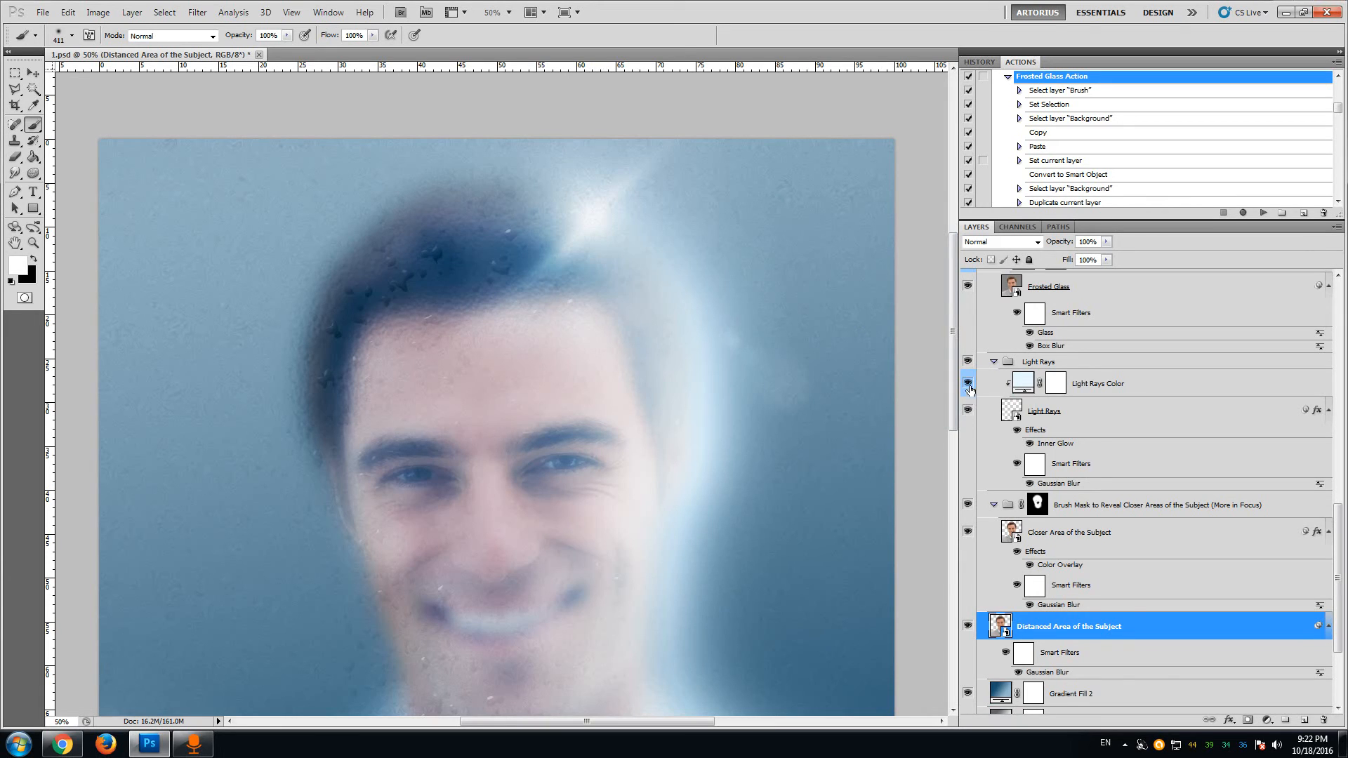
- Recolor the Light Rays Color fill layer, testing yellow, orange and blue tints before applying white (ffffff)
double_click(1024, 383)
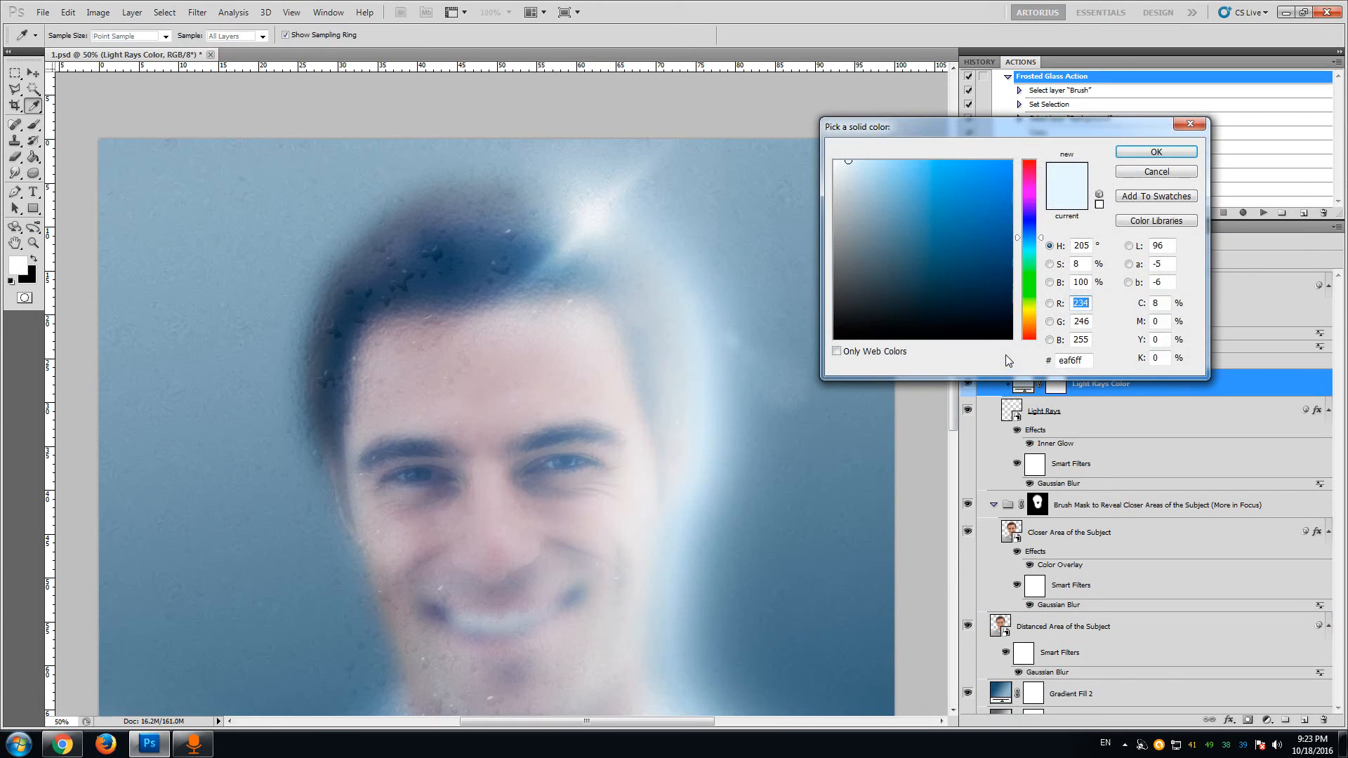
click(1030, 309)
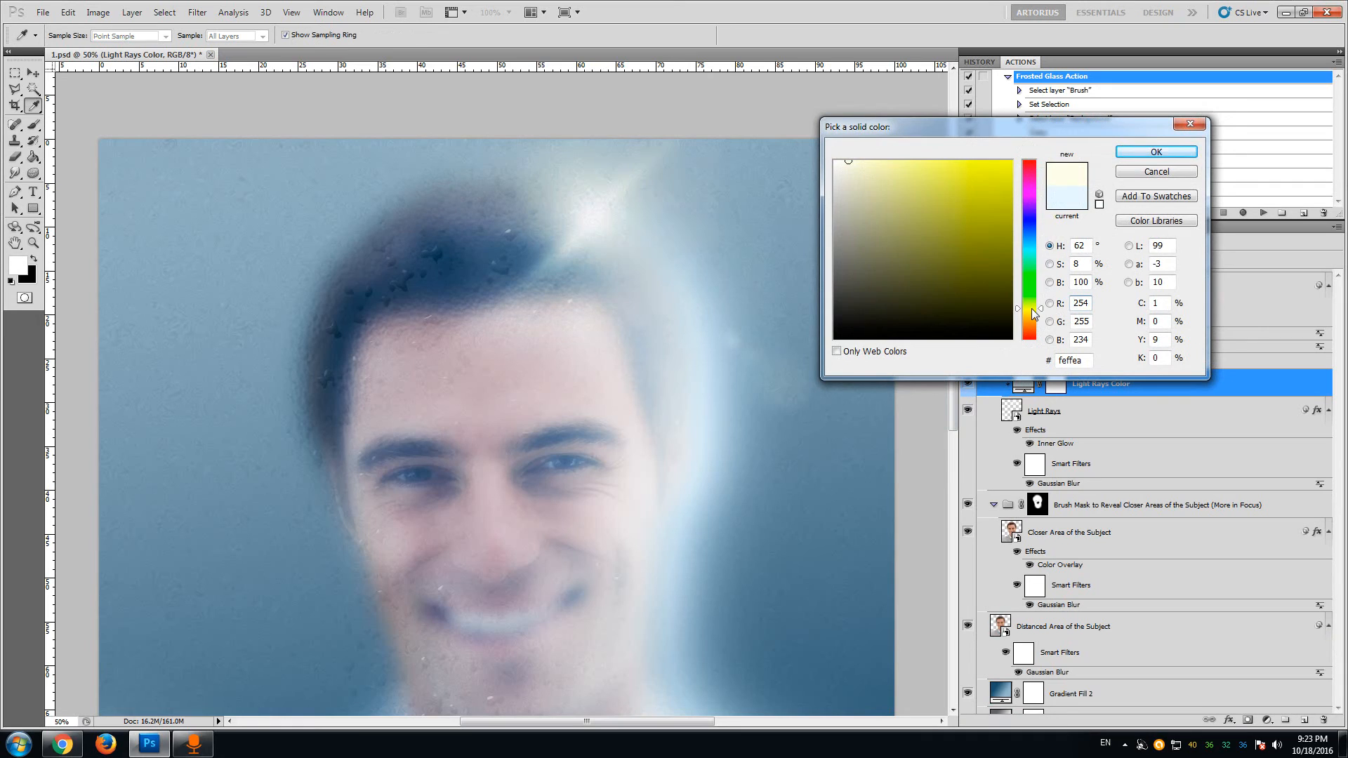
click(1031, 325)
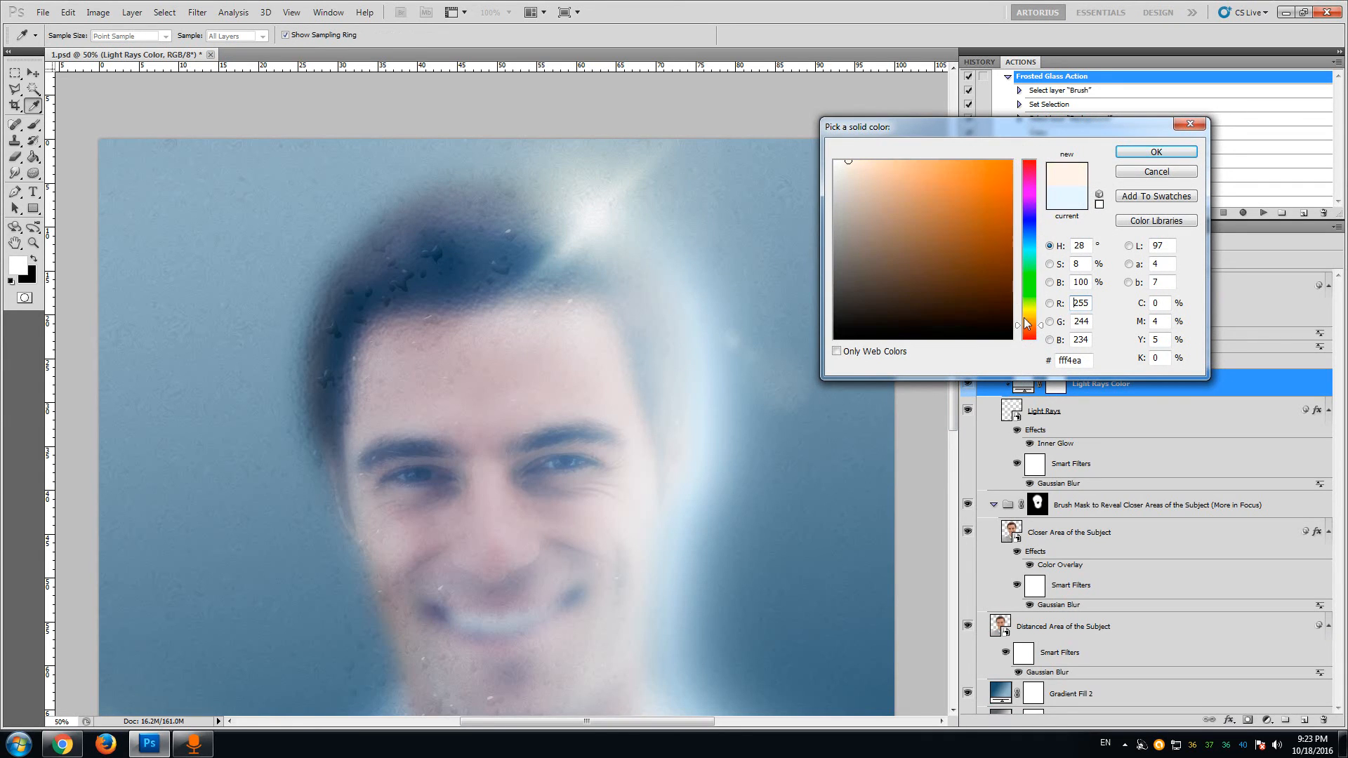
click(895, 160)
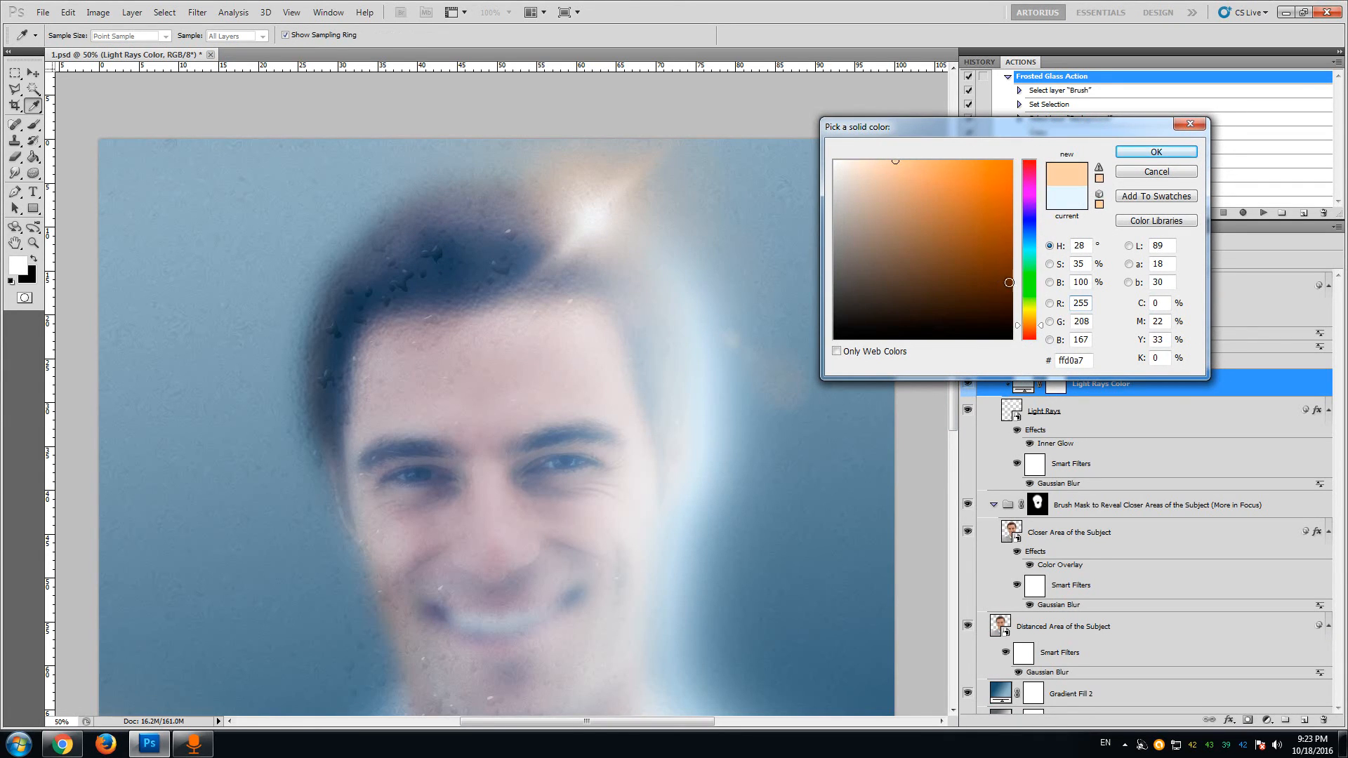
click(1028, 239)
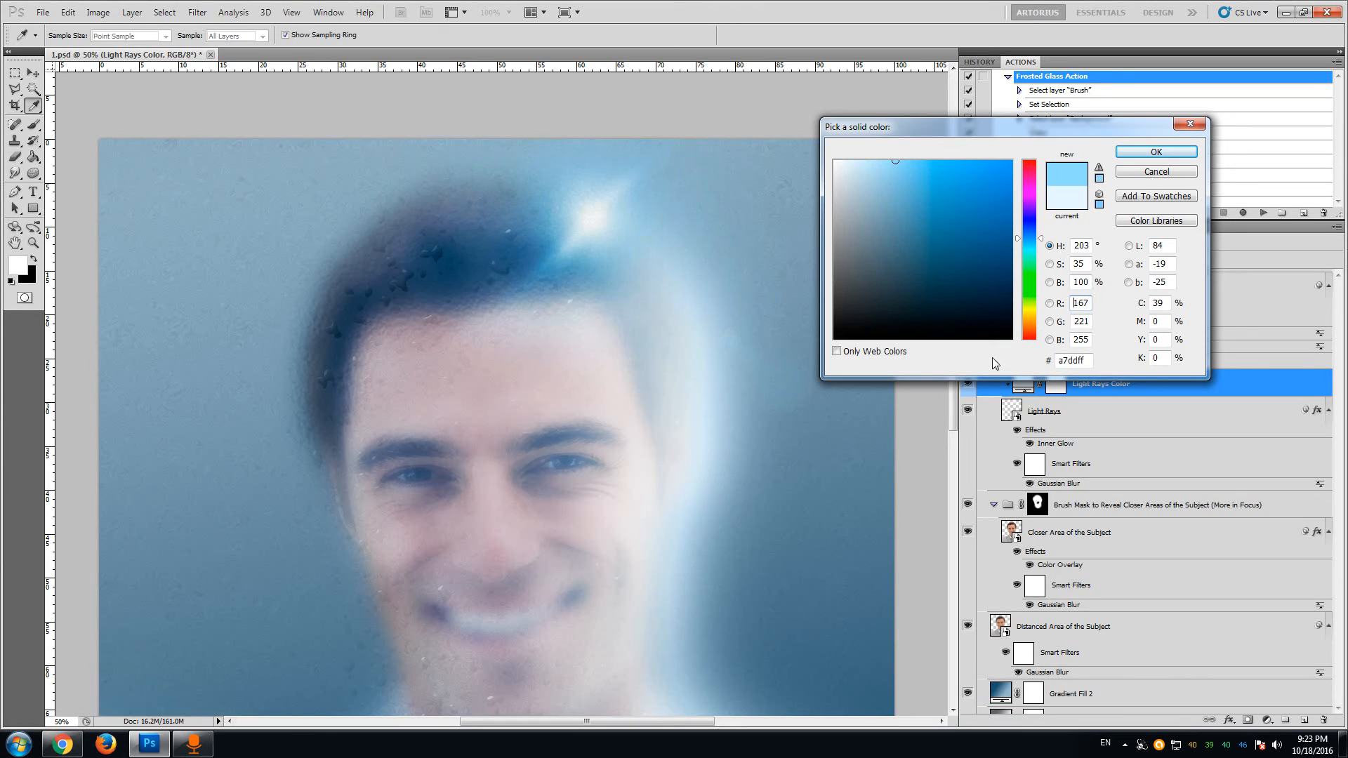
mouse_move(954, 408)
mouse_down()
mouse_move(966, 466)
mouse_move(966, 415)
mouse_up()
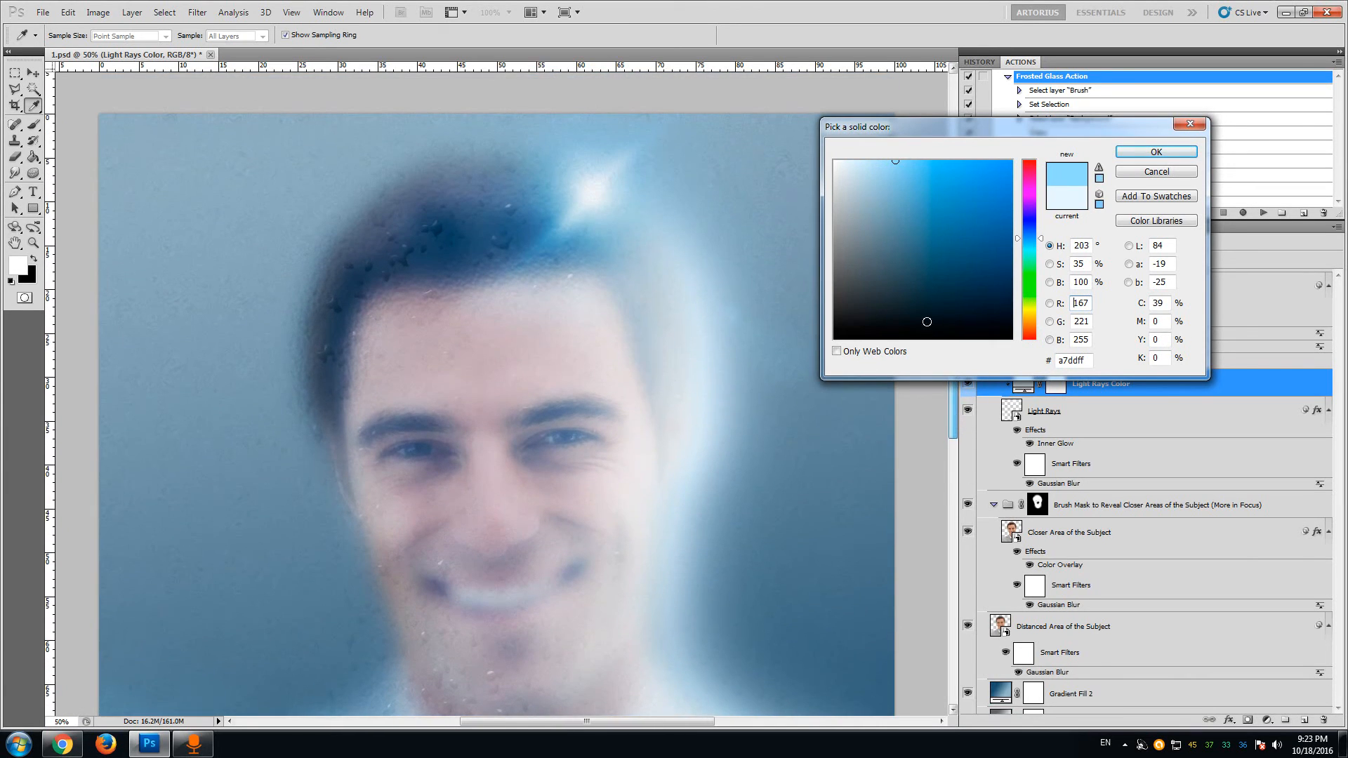
drag(877, 205, 835, 161)
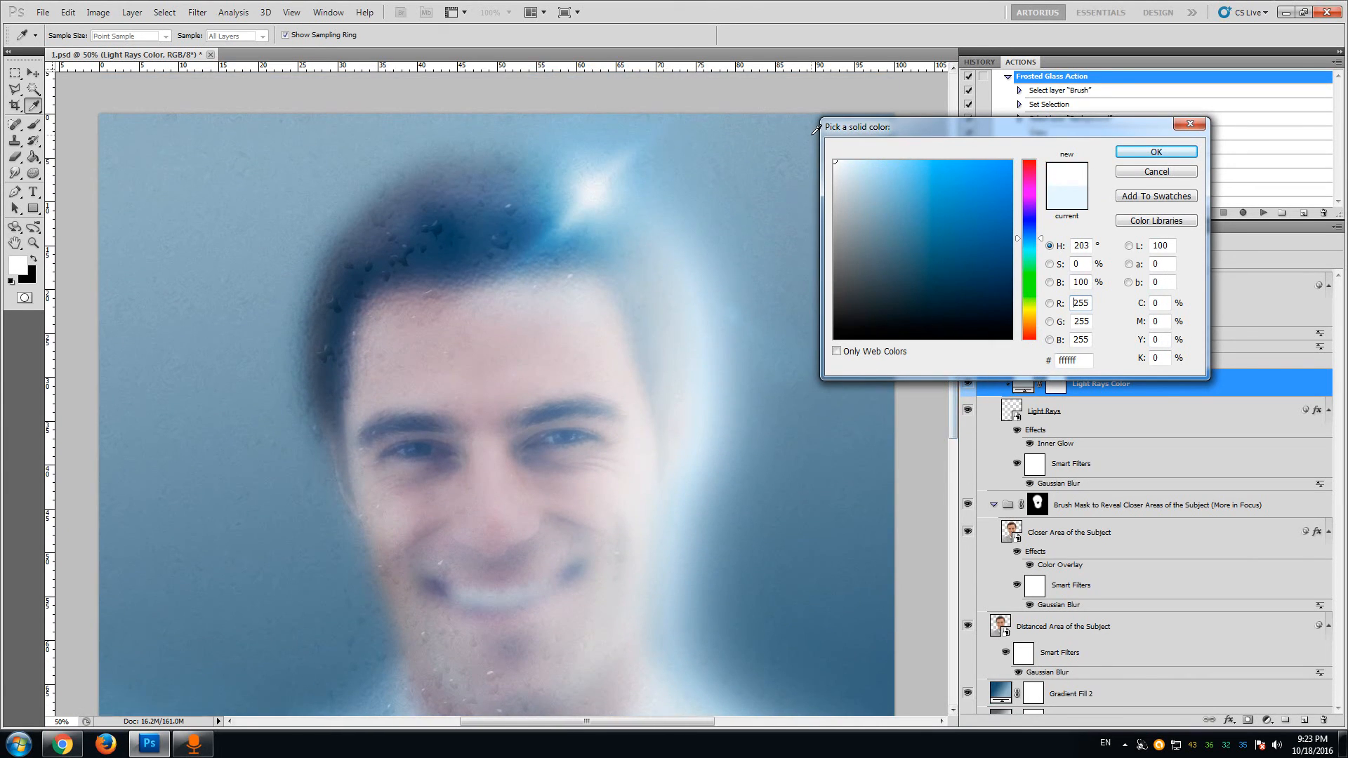
click(1156, 152)
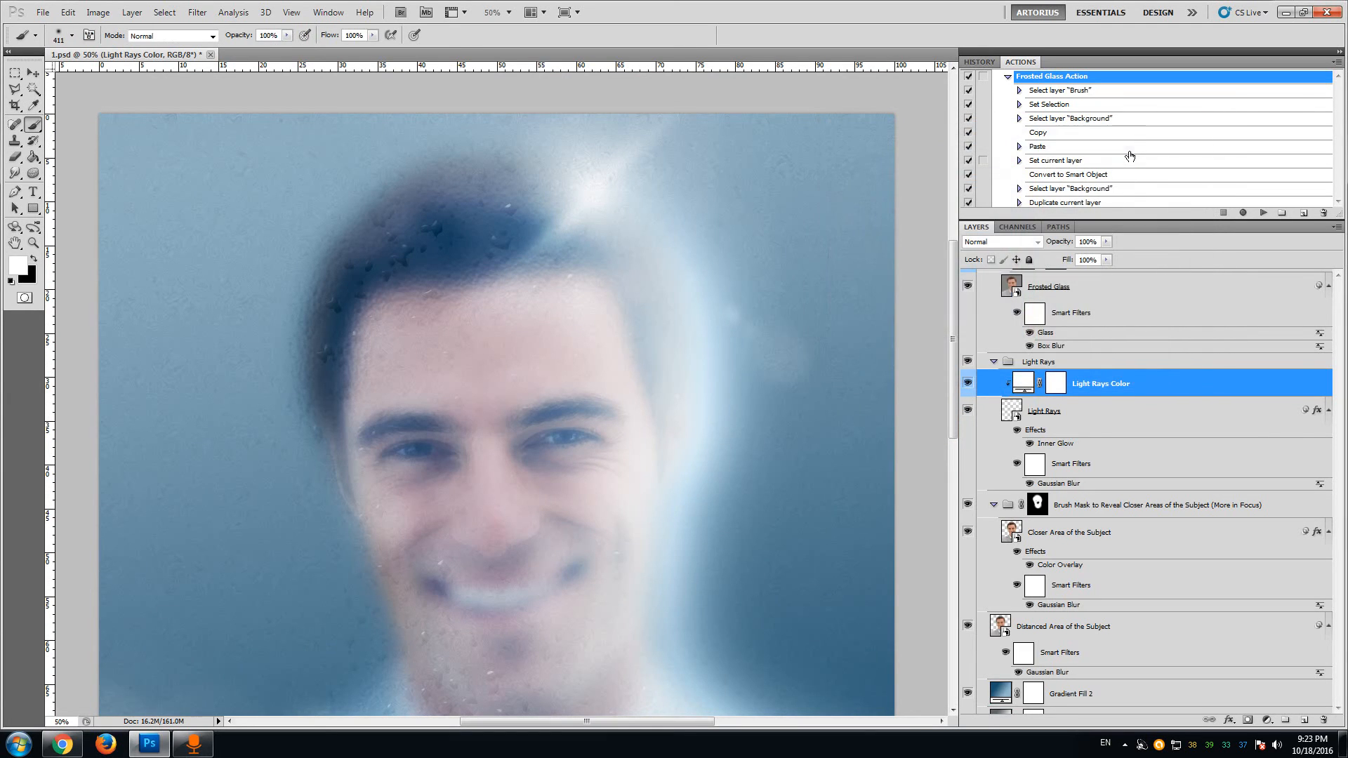
- Hide and reshow the Frosted Glass Texture group to compare its effect, and select the group
scroll(1135, 454, up, 5)
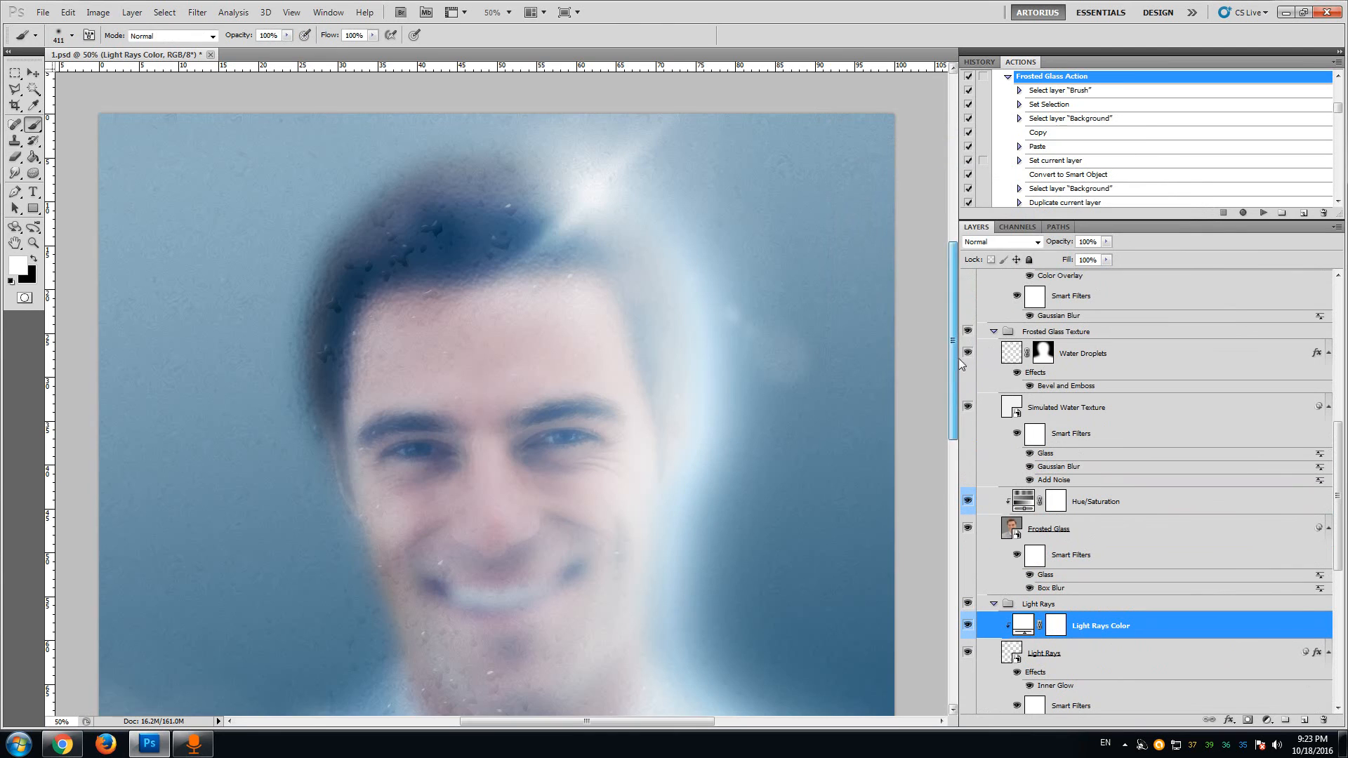
mouse_move(953, 350)
mouse_down()
mouse_move(957, 413)
mouse_move(959, 369)
mouse_up()
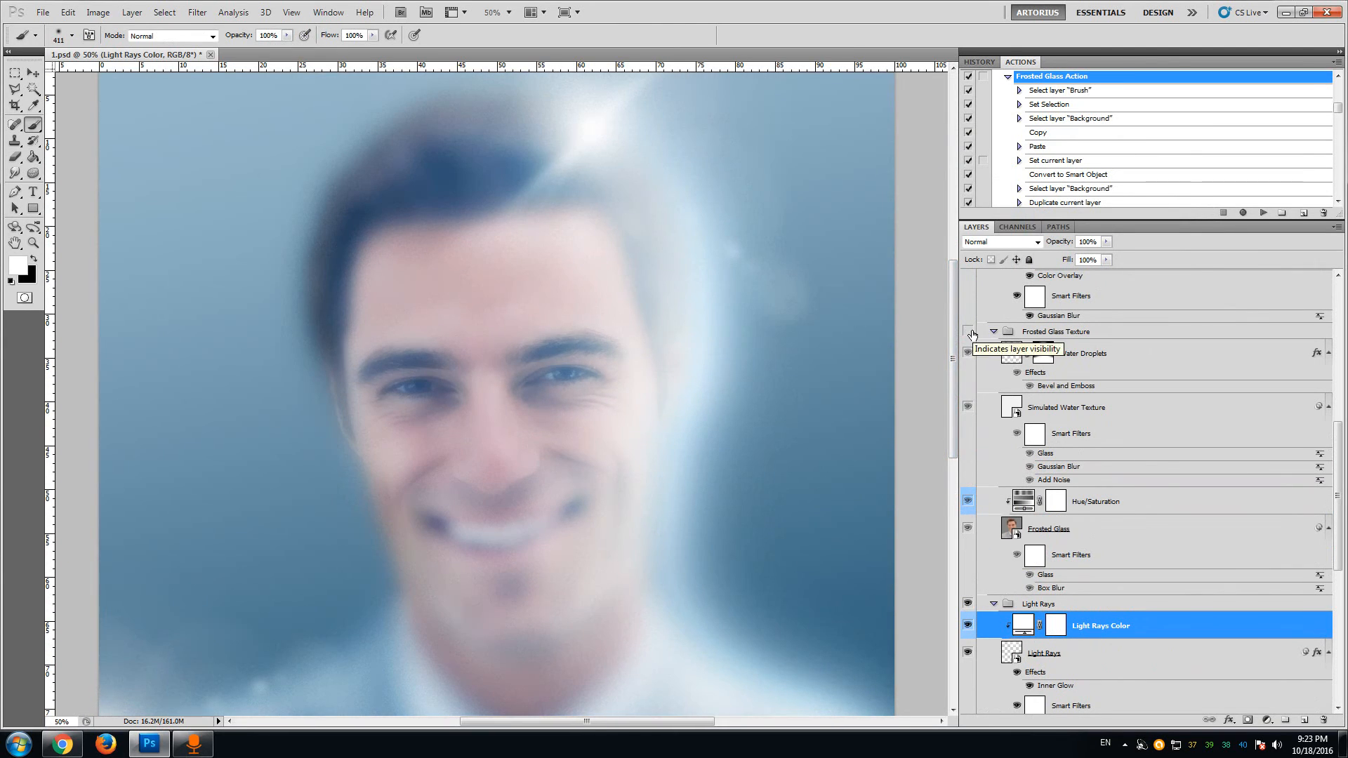
click(969, 331)
click(1047, 333)
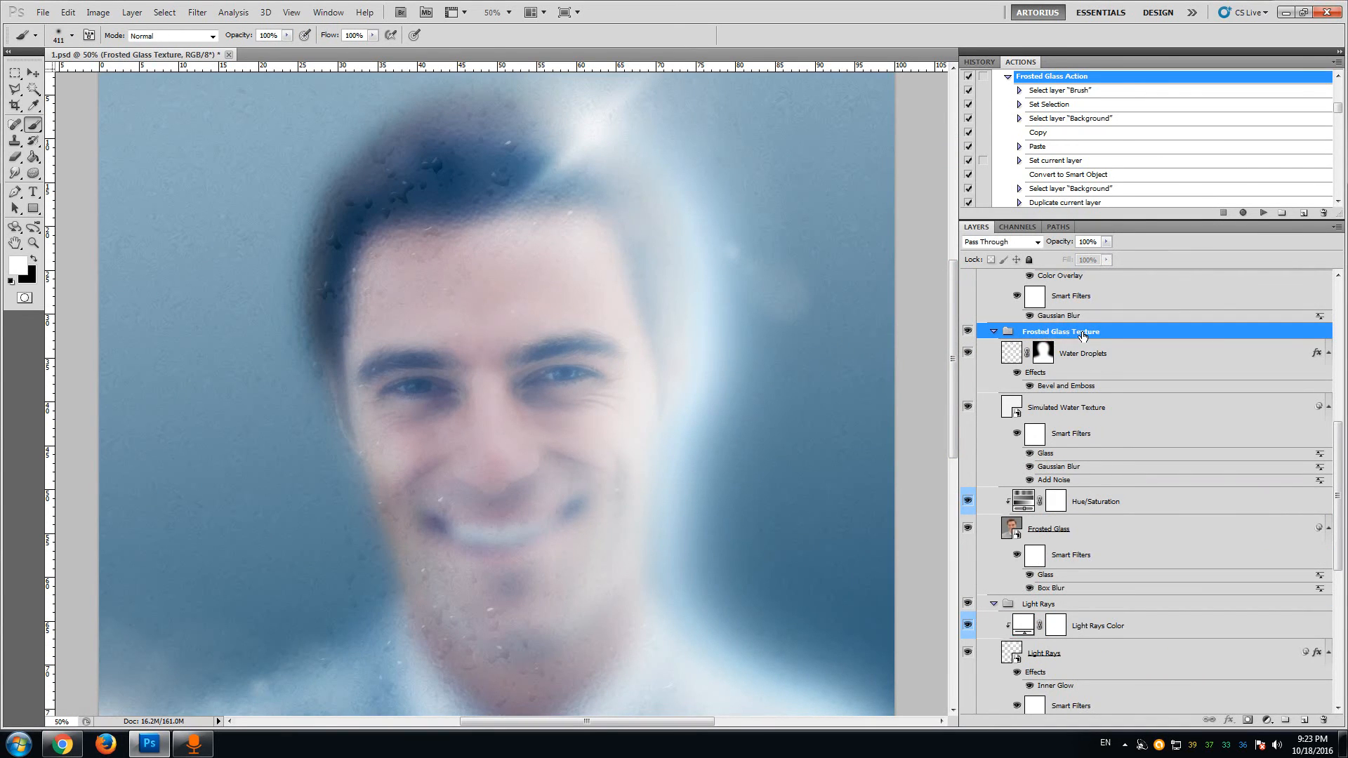
mouse_move(949, 328)
mouse_down()
mouse_move(954, 361)
mouse_move(954, 341)
mouse_up()
- Compare the face with and without the Frosted Glass Texture group, both close up and in full view
click(33, 244)
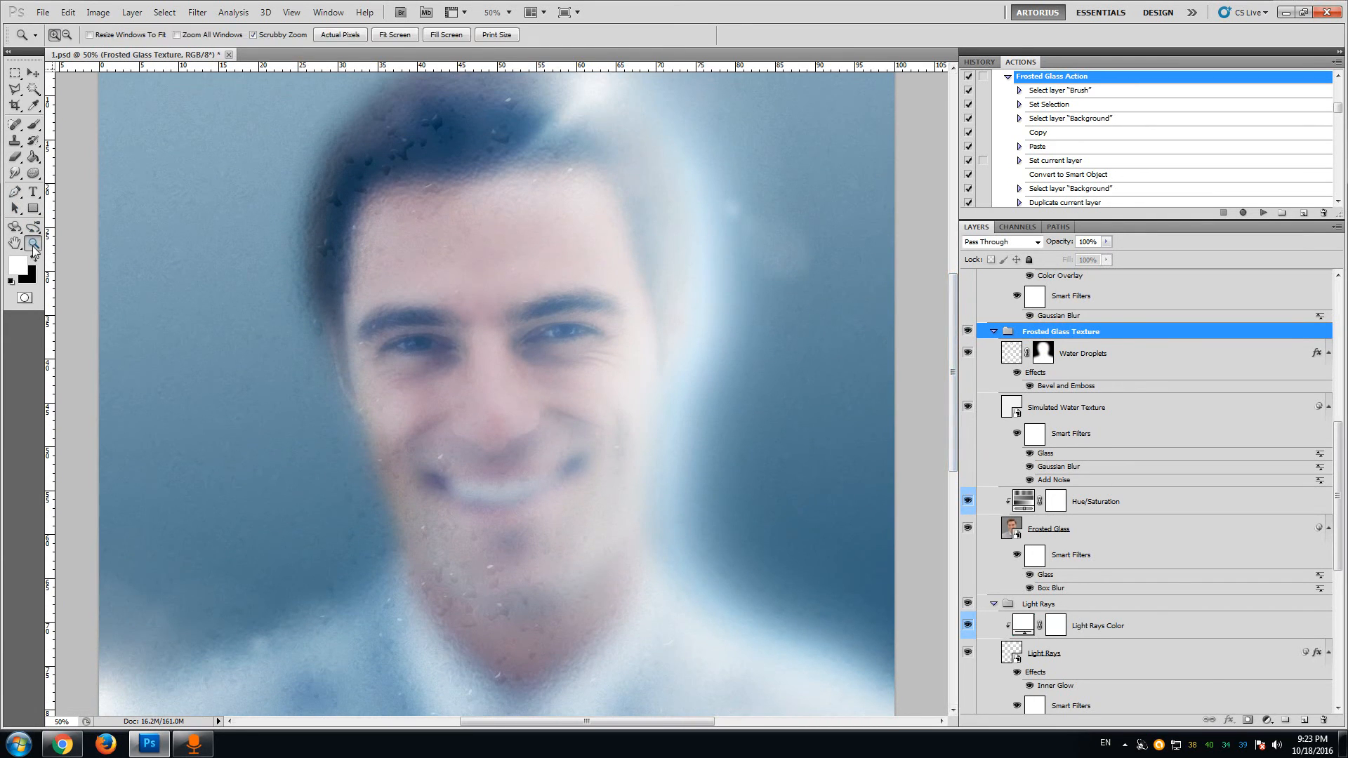
click(535, 354)
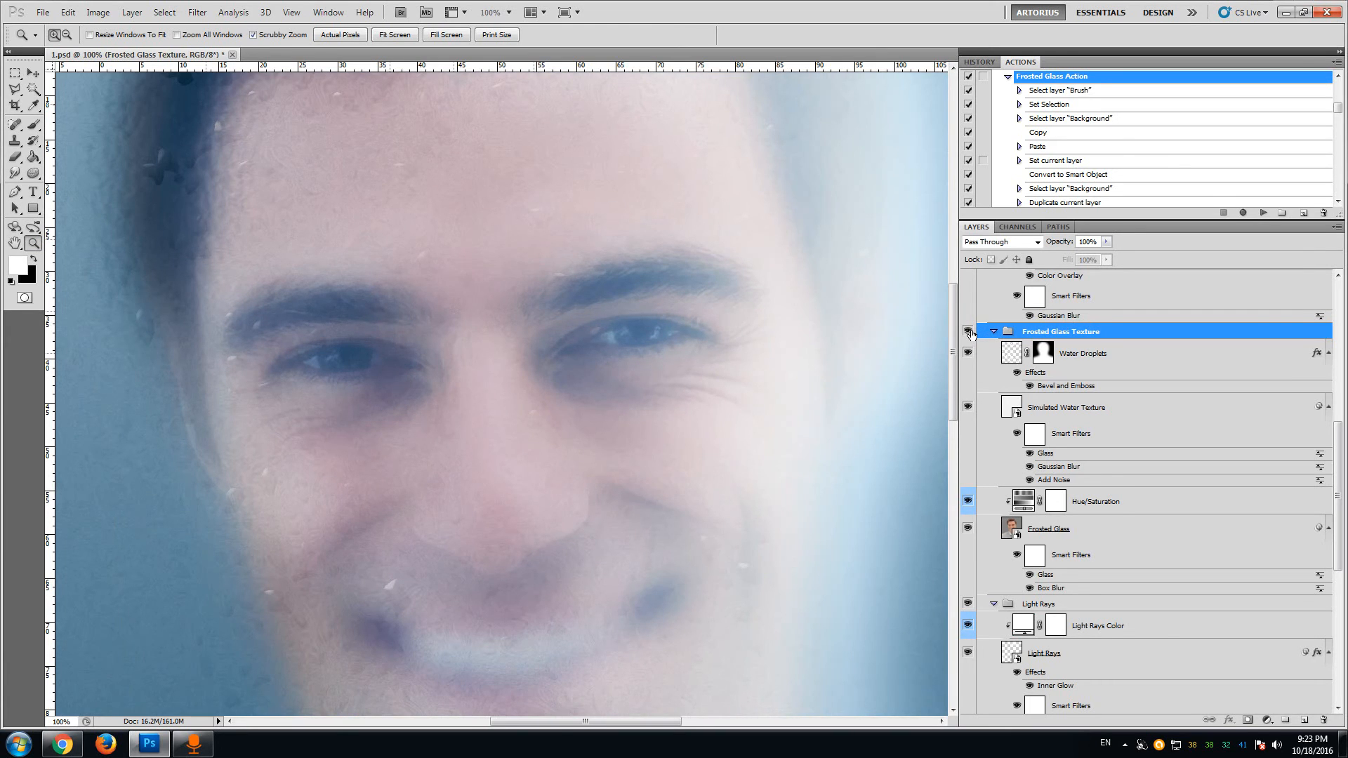
click(968, 331)
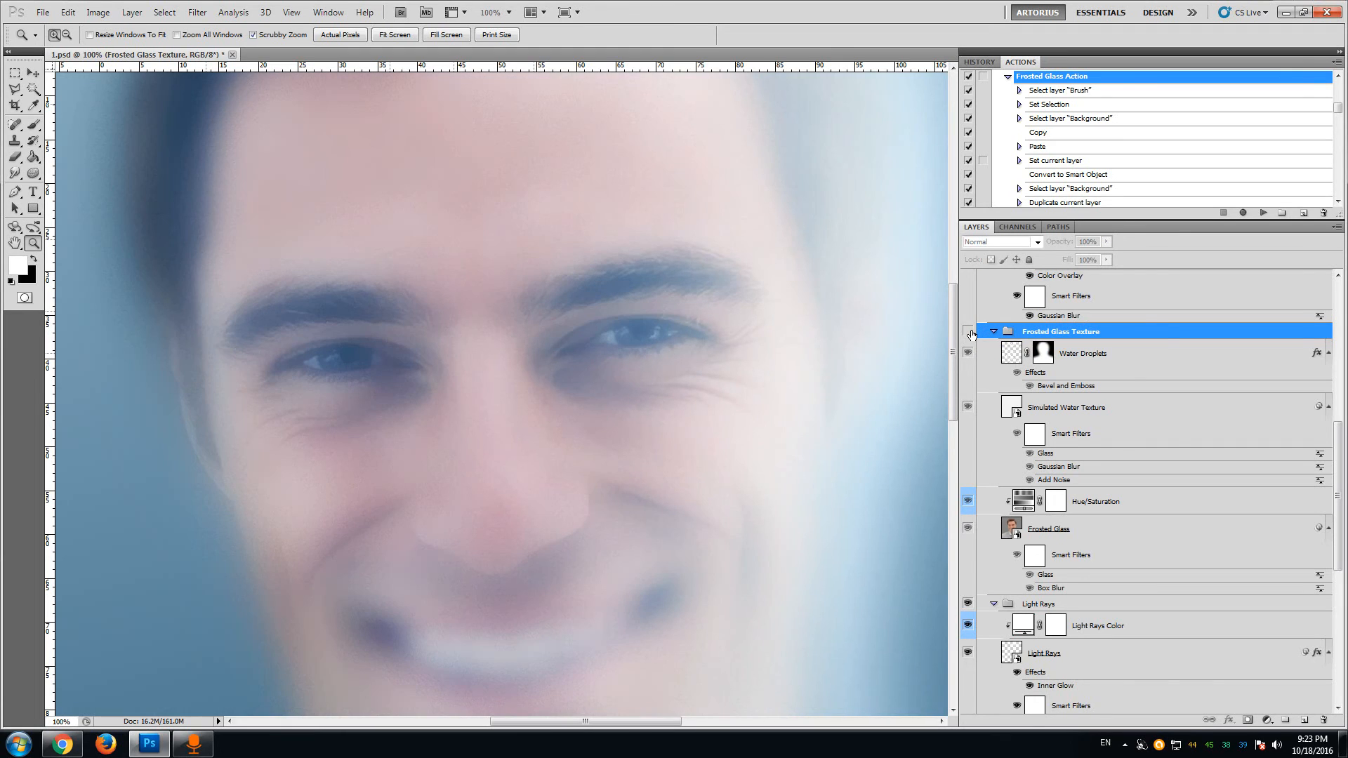
alt+click(574, 334)
alt+click(573, 334)
alt+click(574, 334)
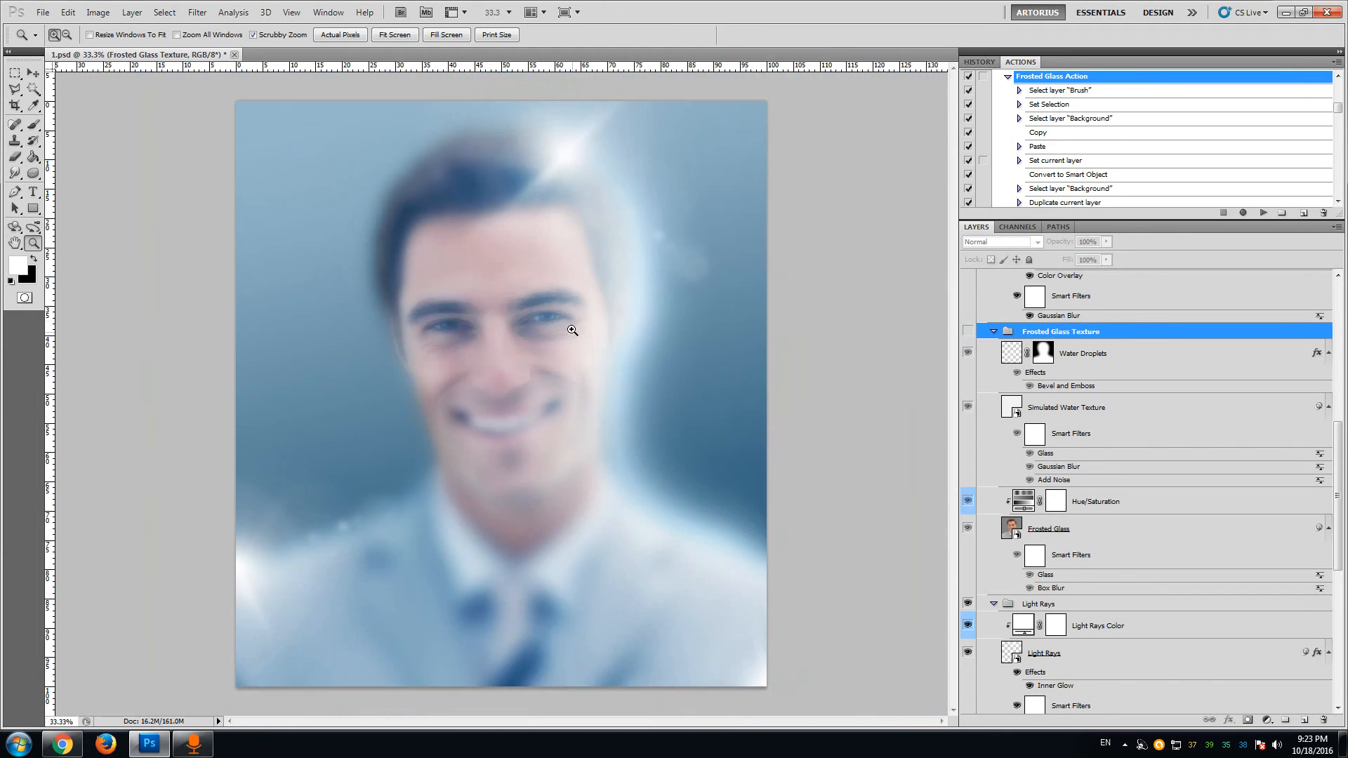
click(554, 320)
click(968, 331)
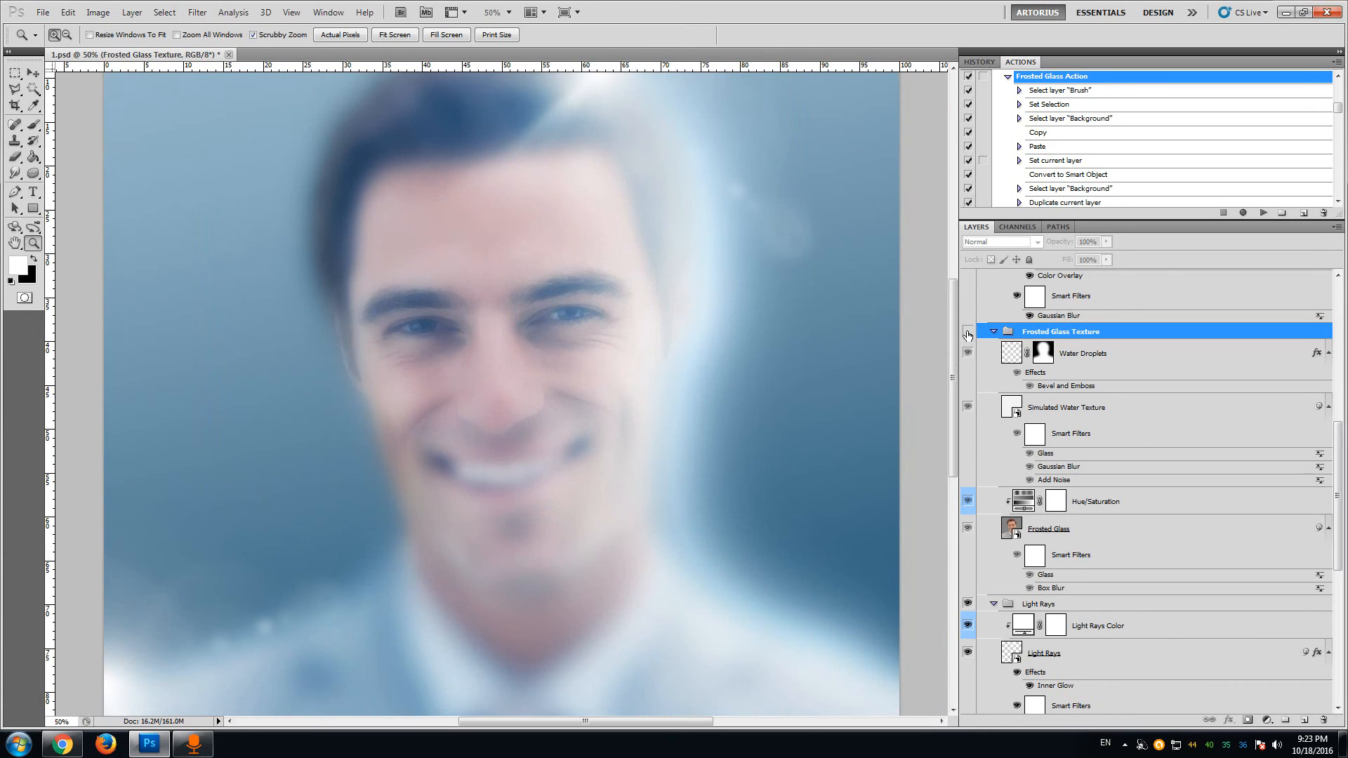
- Select the Water Droplets layer, compare the face at 100% with and without it, and leave the layer hidden
click(407, 422)
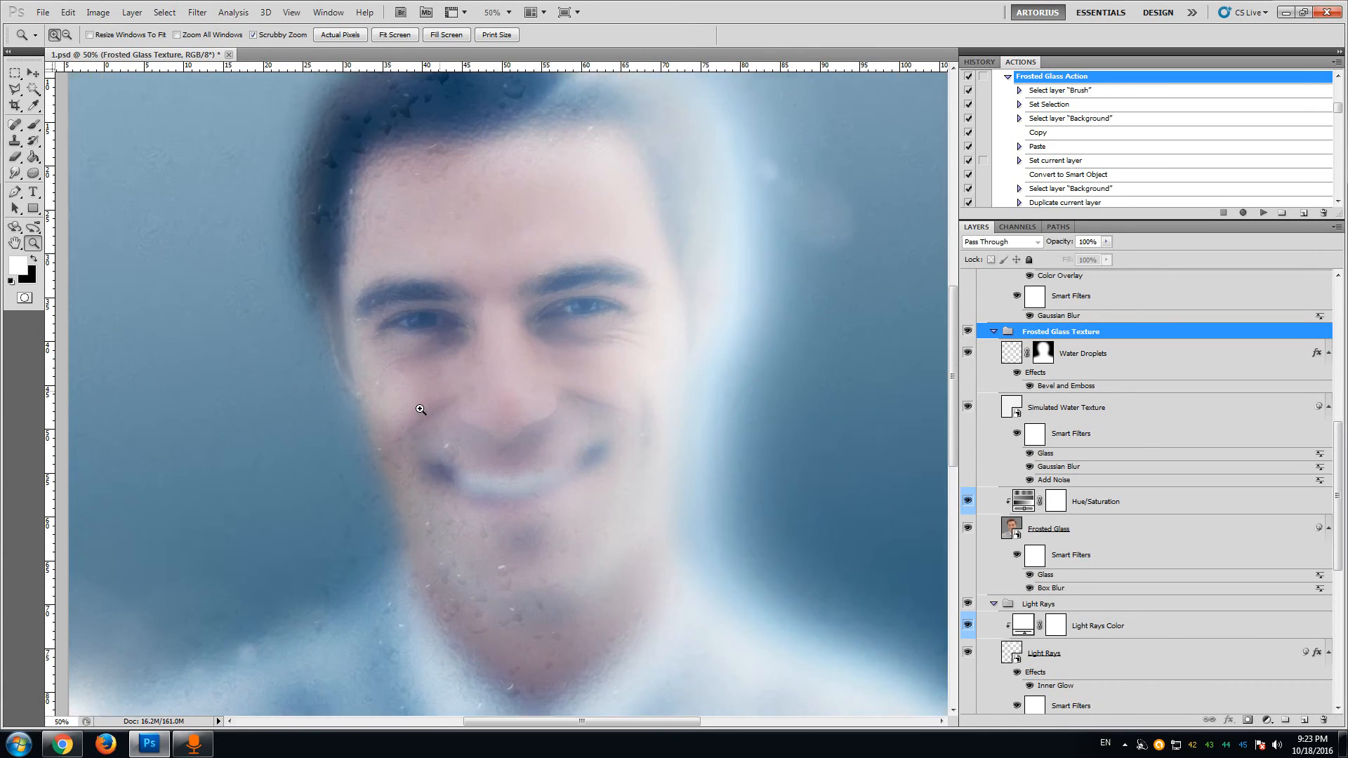
click(407, 422)
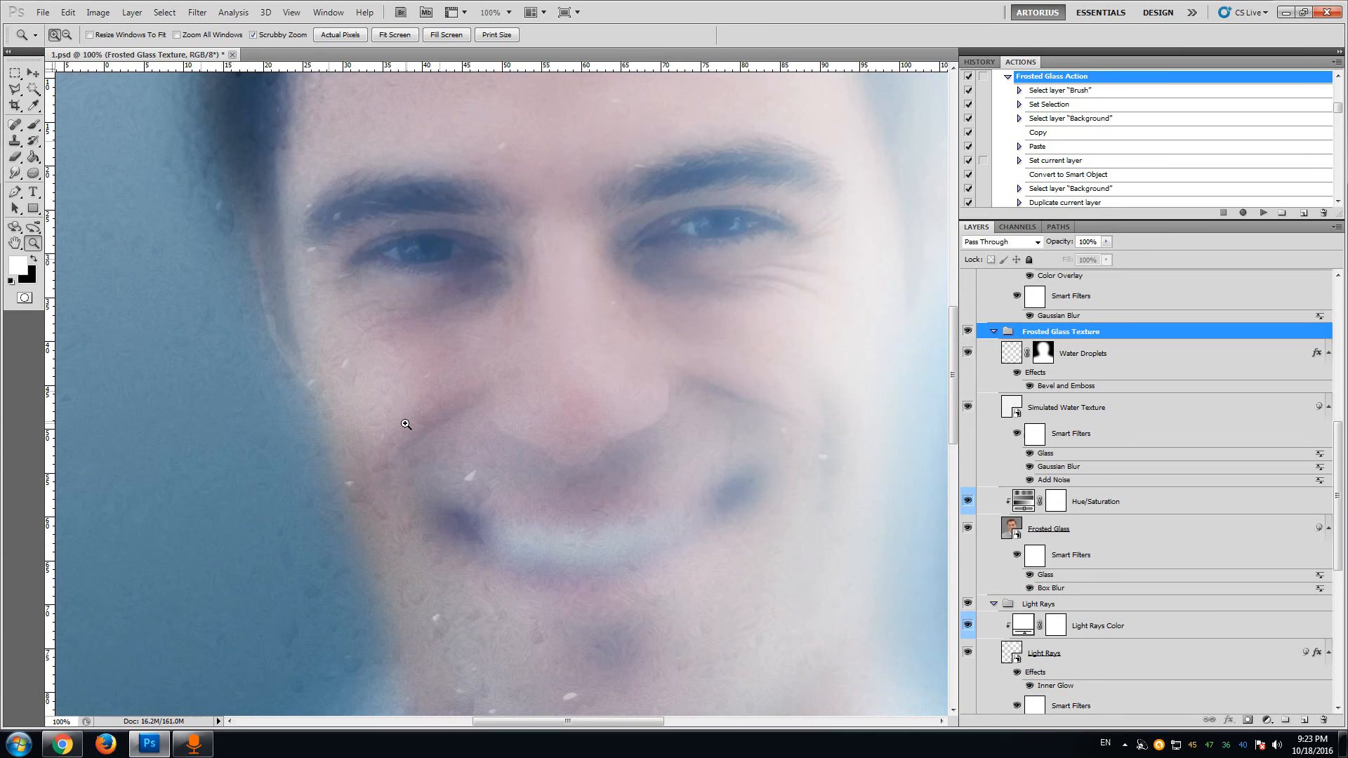
click(1084, 357)
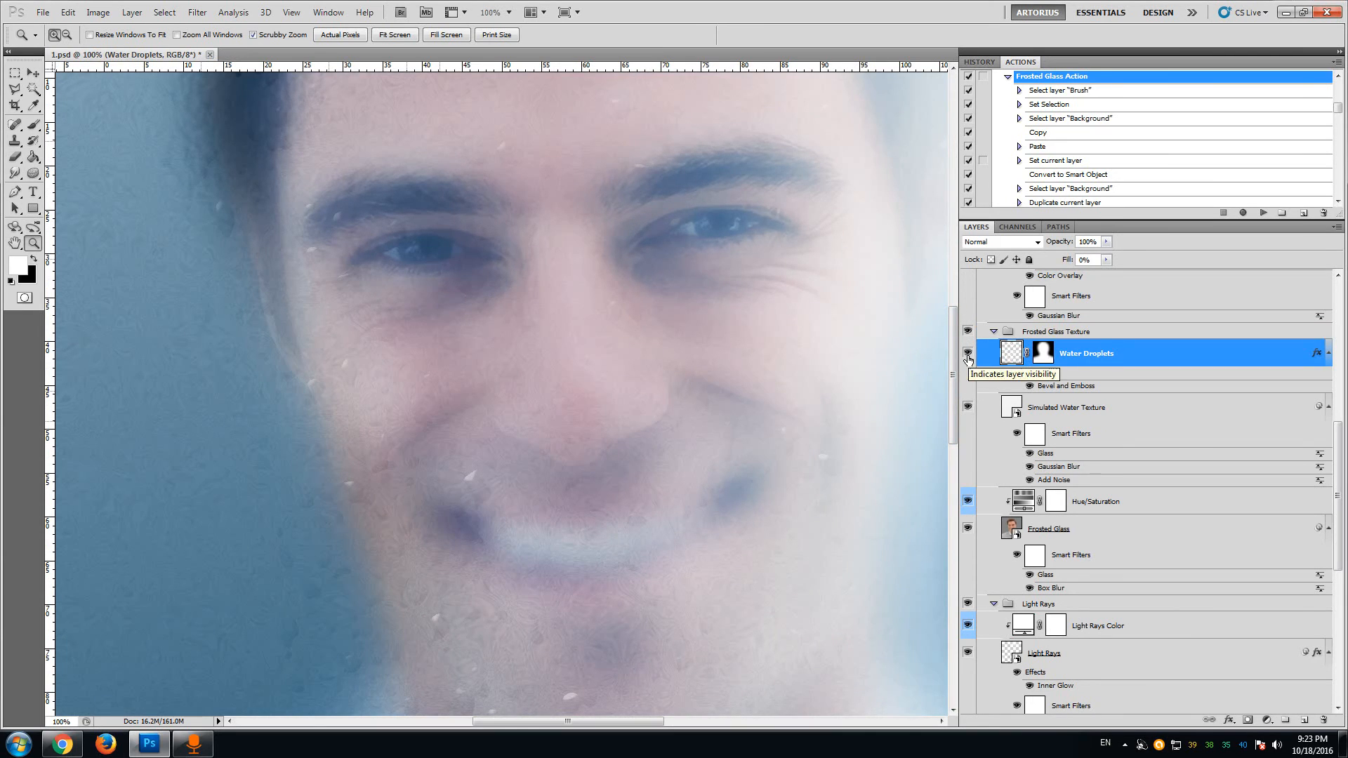
click(967, 355)
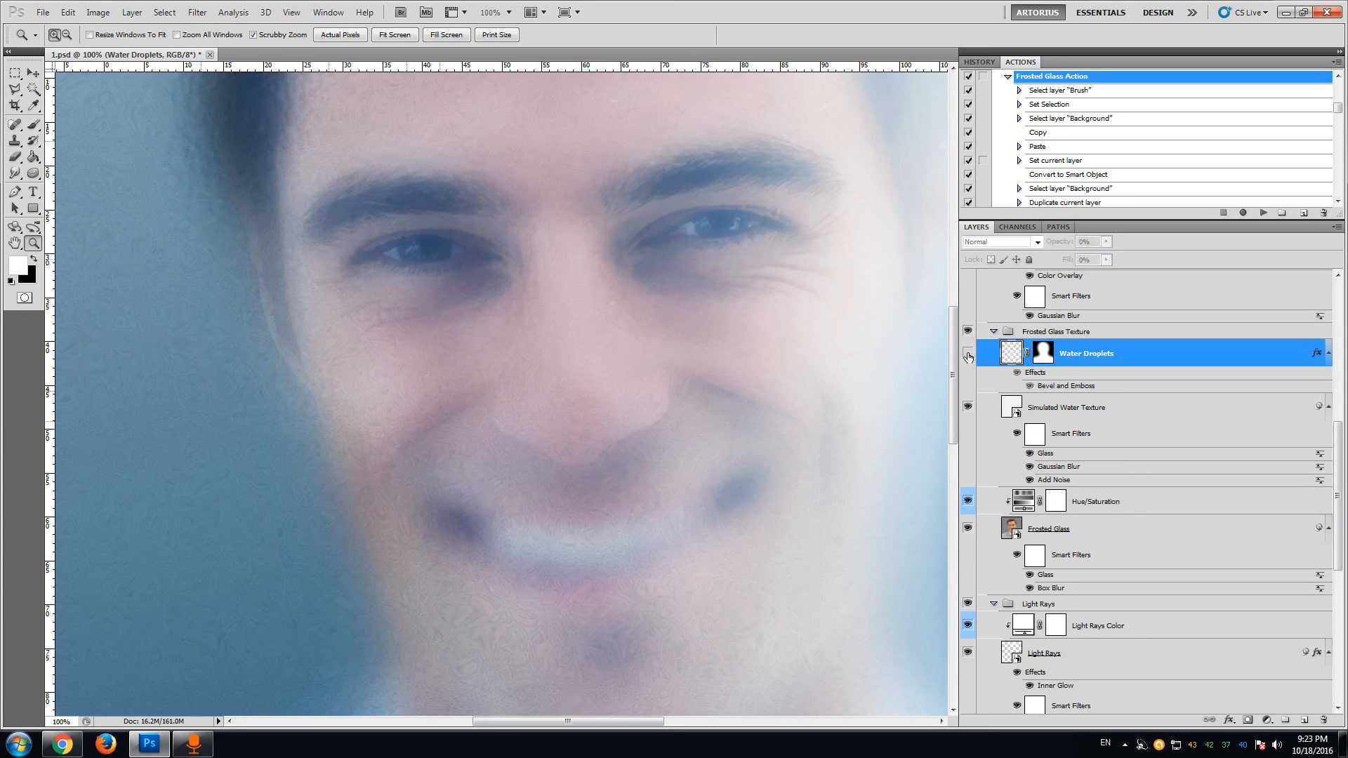
click(968, 354)
click(967, 355)
- Select the Simulated Water Texture layer, toggle its visibility to compare the effect, and leave it hidden
click(1077, 414)
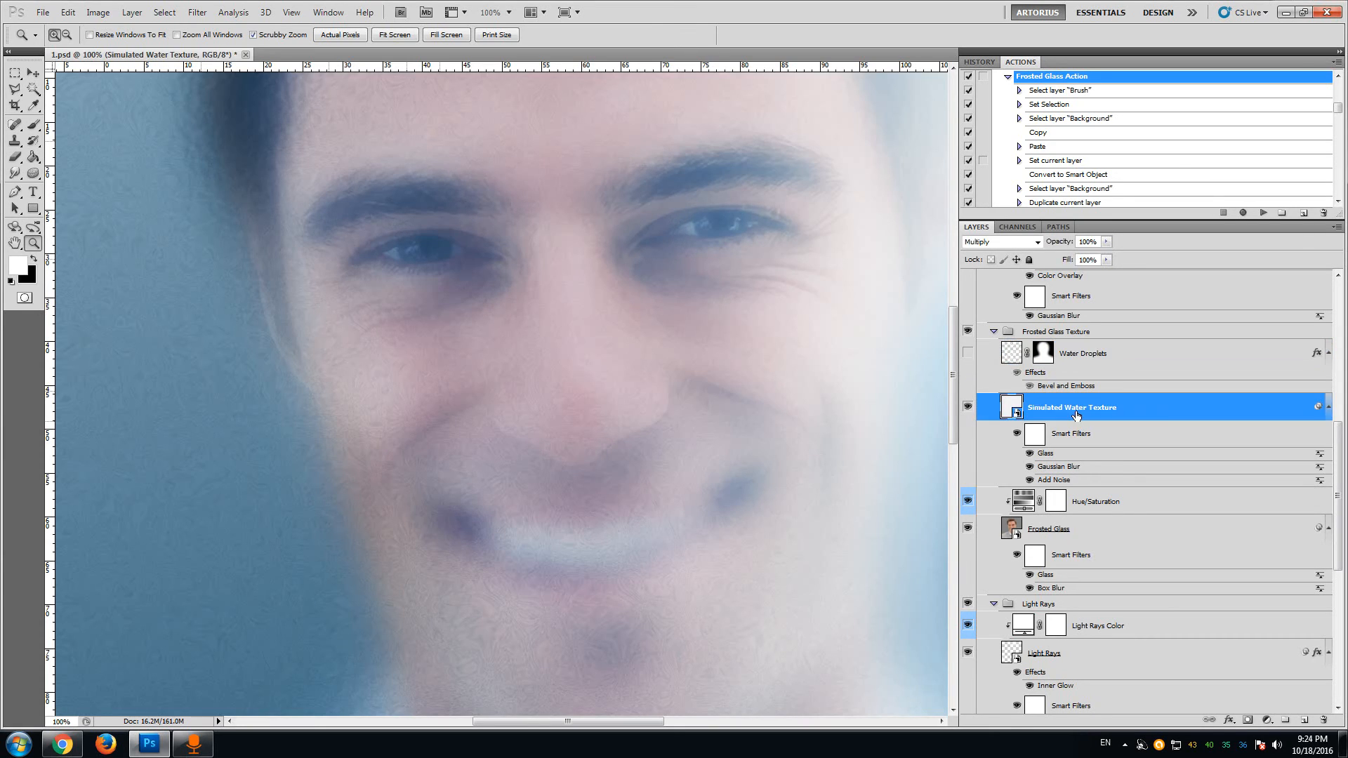
click(969, 408)
click(969, 408)
click(969, 408)
- Hide and reshow the Frosted Glass layer to examine its distortion around the shirt collar at 100%
alt+click(597, 411)
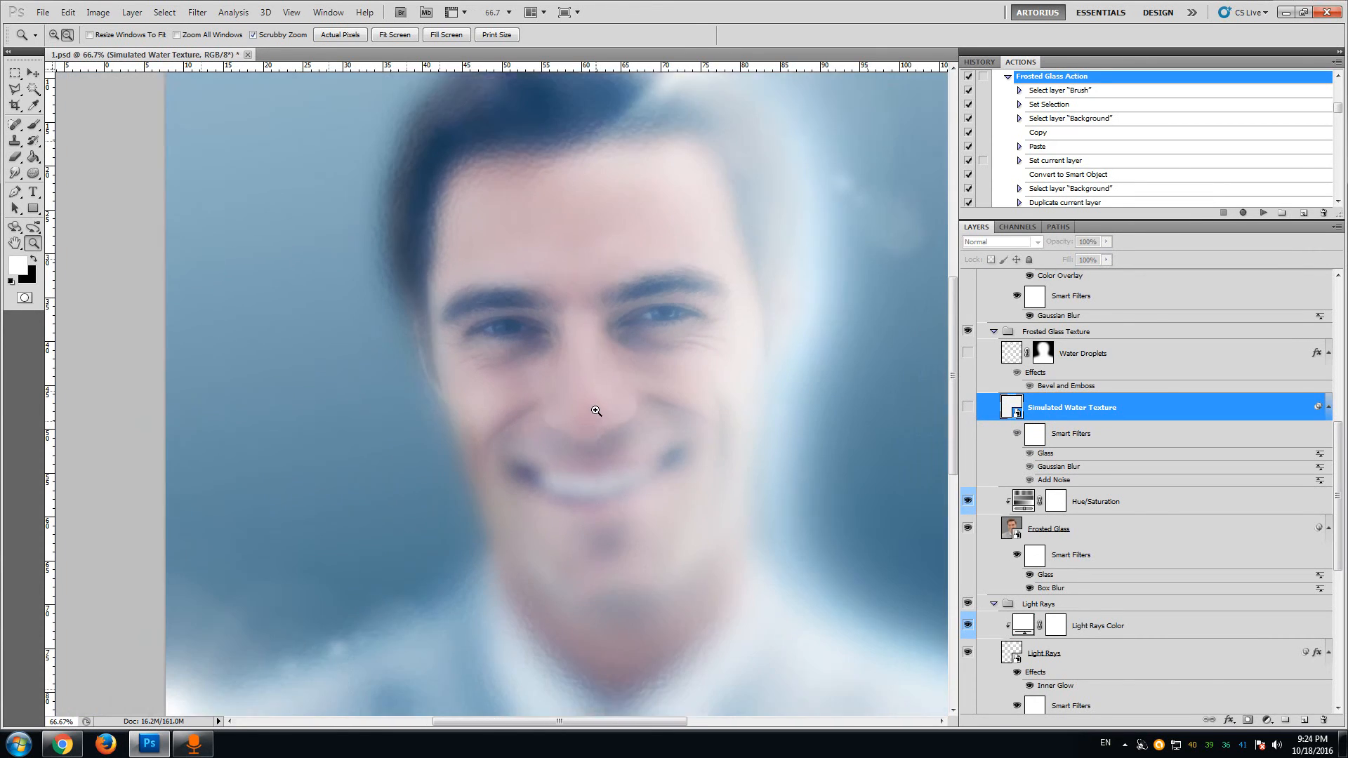
scroll(596, 411, down, 3)
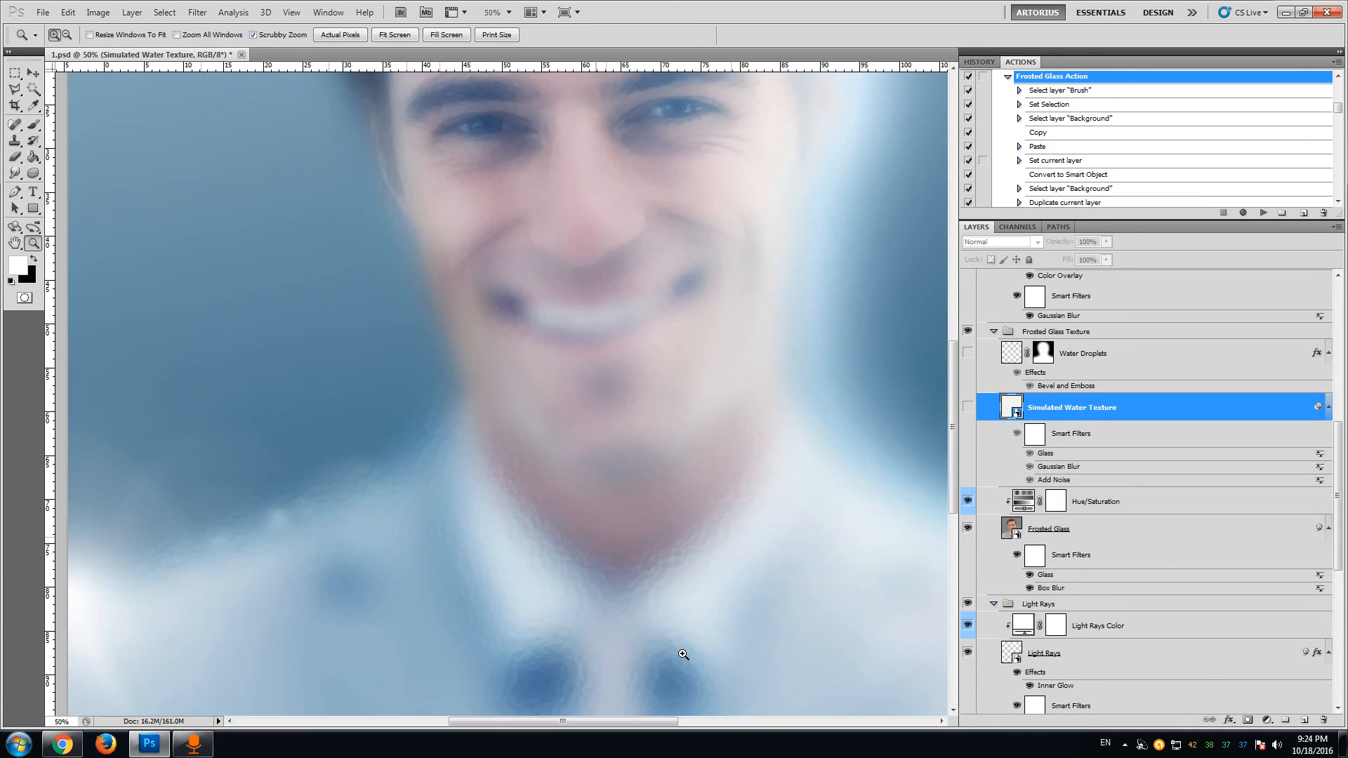
click(681, 650)
click(631, 624)
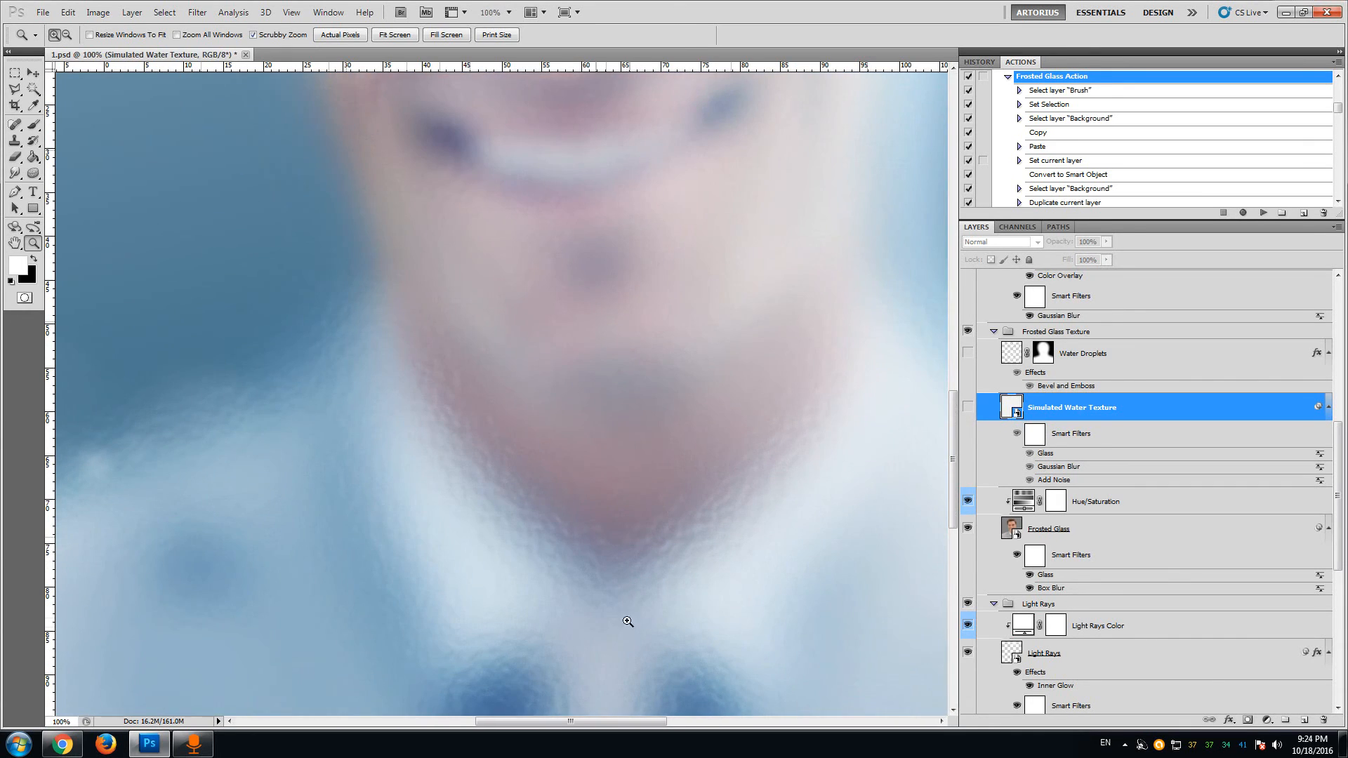
click(968, 529)
click(969, 530)
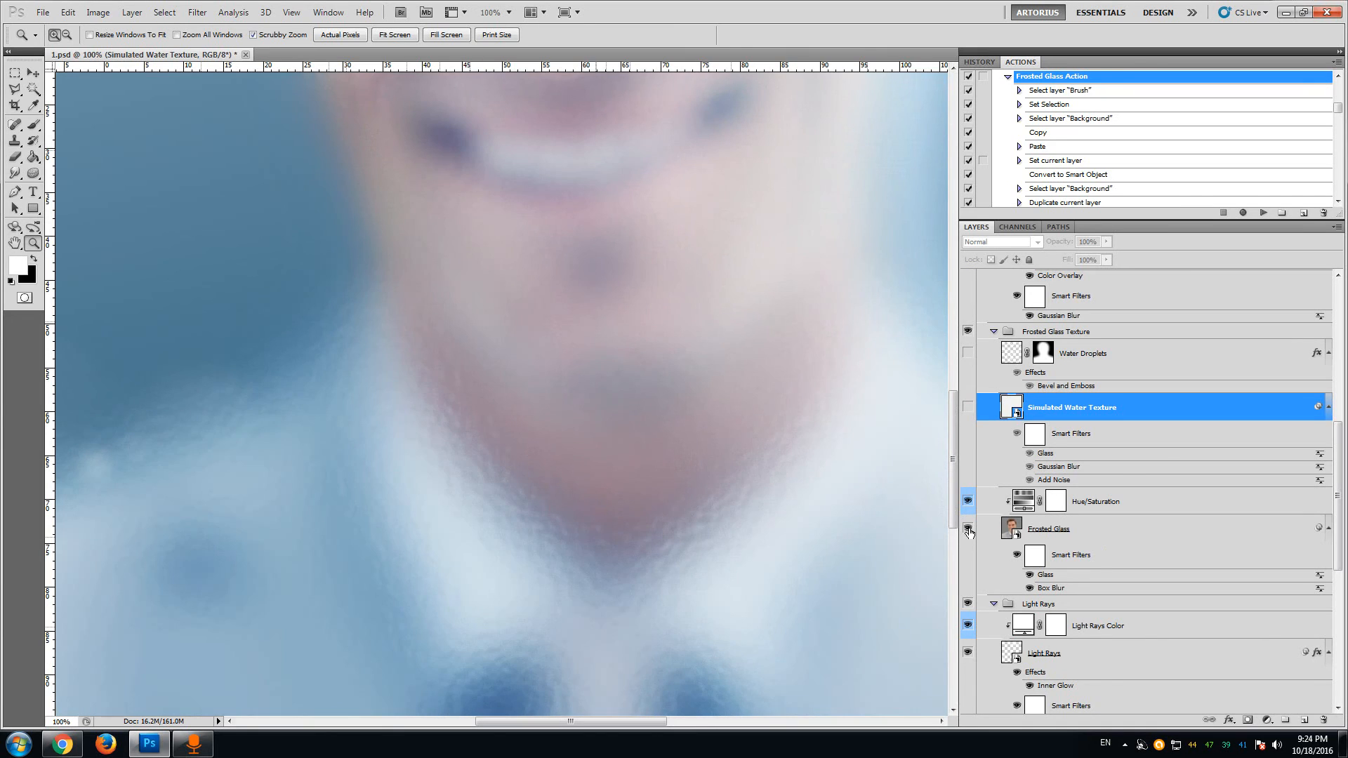
- Edit the Frosted Glass layer's Glass smart filter, previewing the face at 50% and setting Smoothness to 3
double_click(1066, 576)
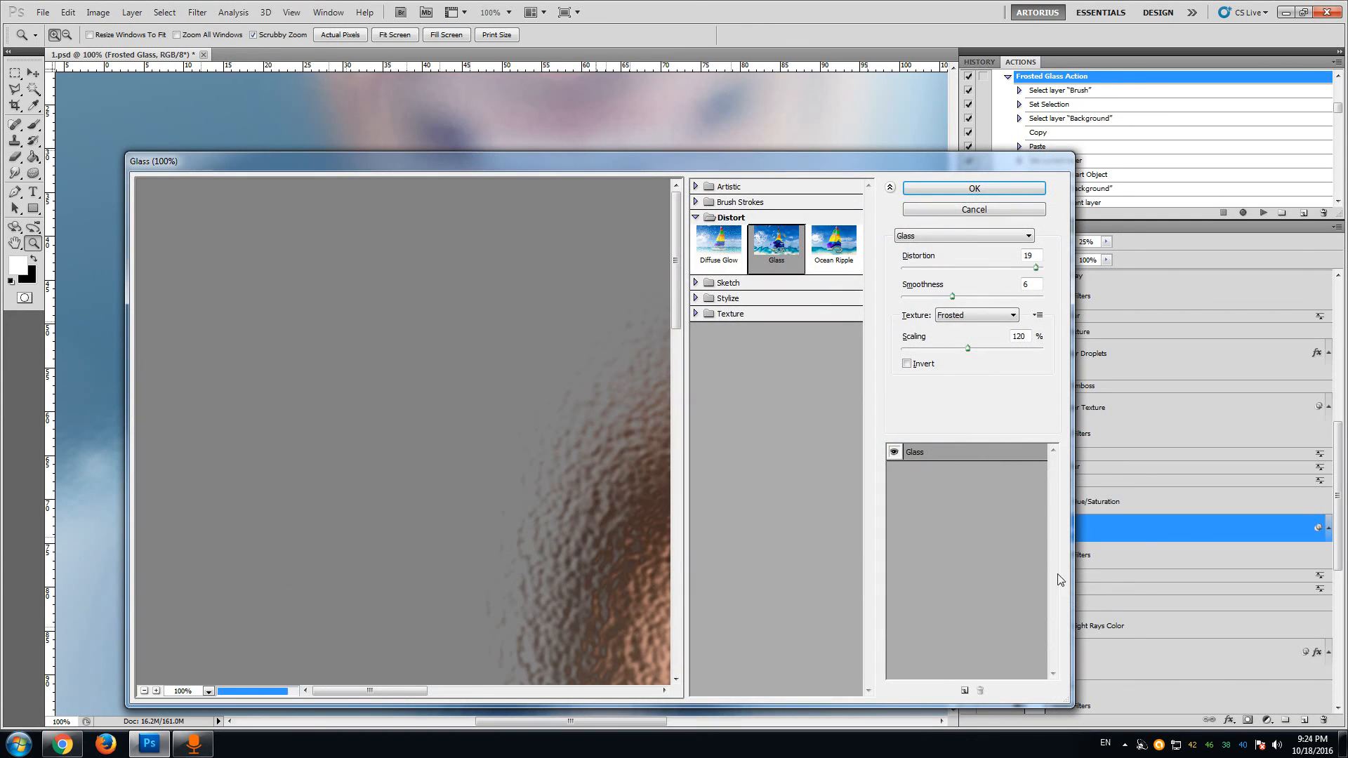
drag(522, 491, 219, 286)
drag(545, 516, 417, 365)
click(144, 691)
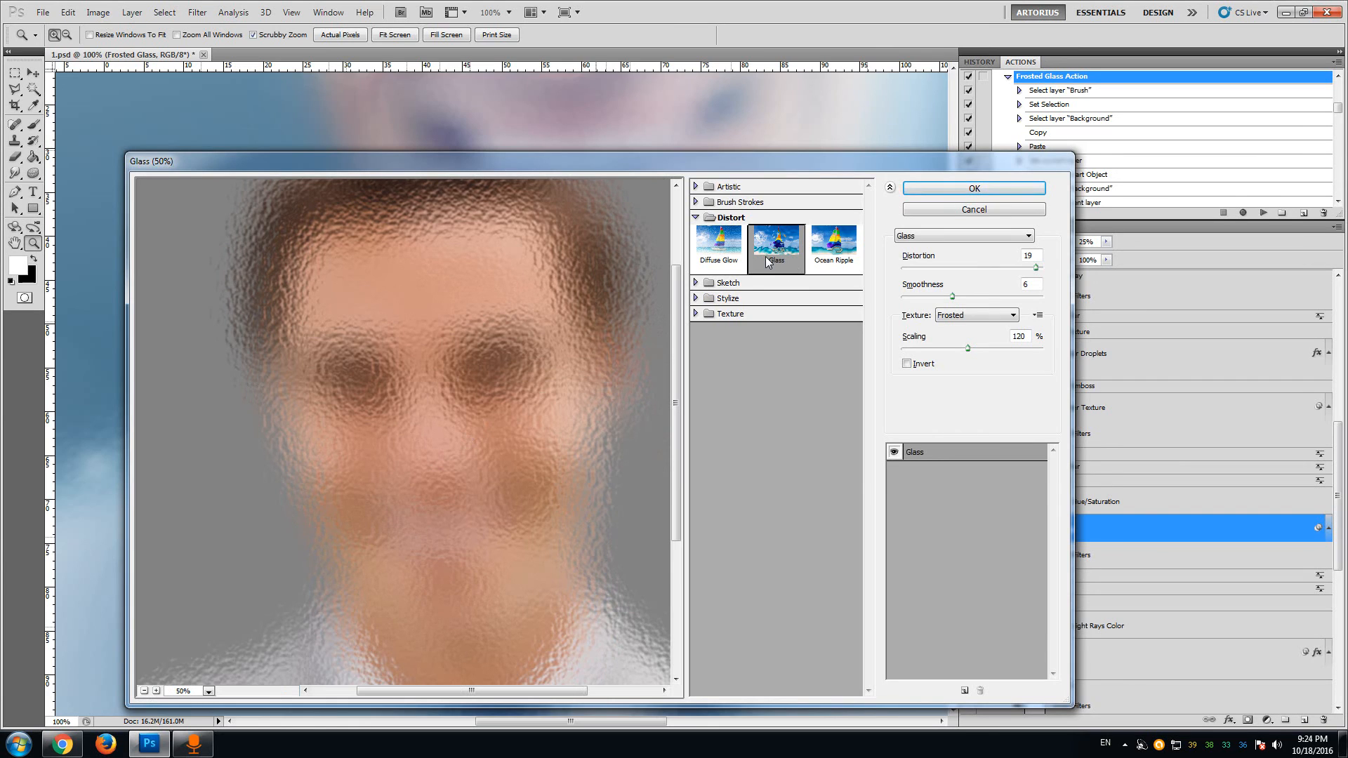
drag(969, 299, 1000, 299)
click(928, 298)
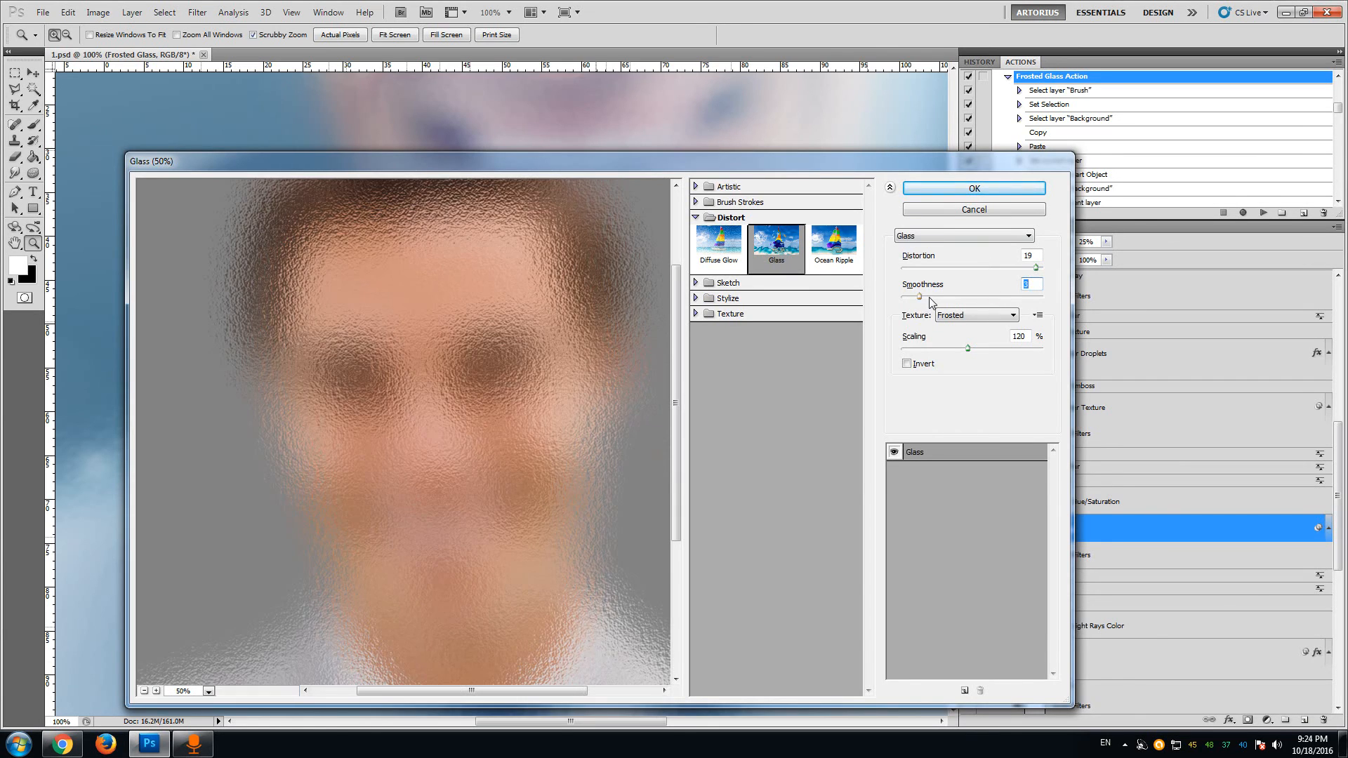
click(973, 190)
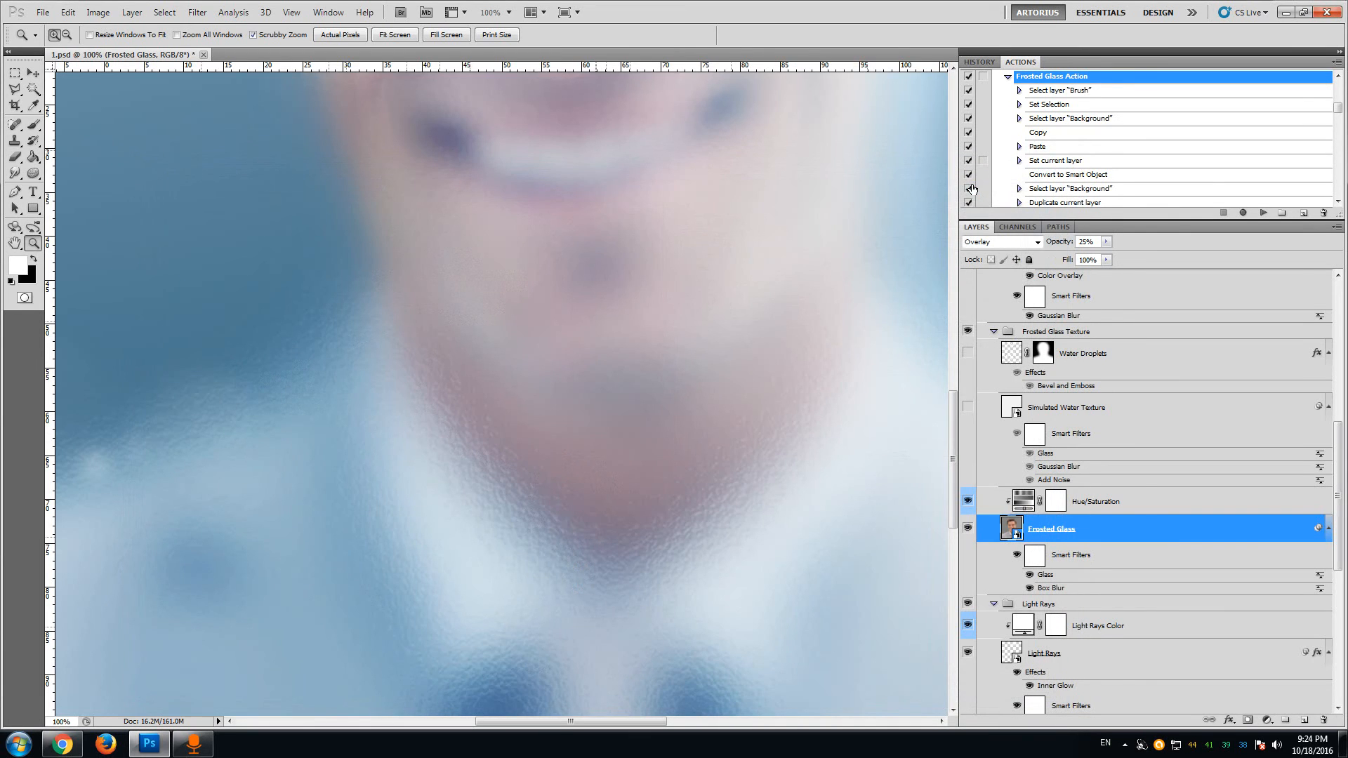
- Show and select the Simulated Water Texture layer, examining its effect on the face and collar at 100% zoom
alt+click(730, 478)
alt+click(724, 477)
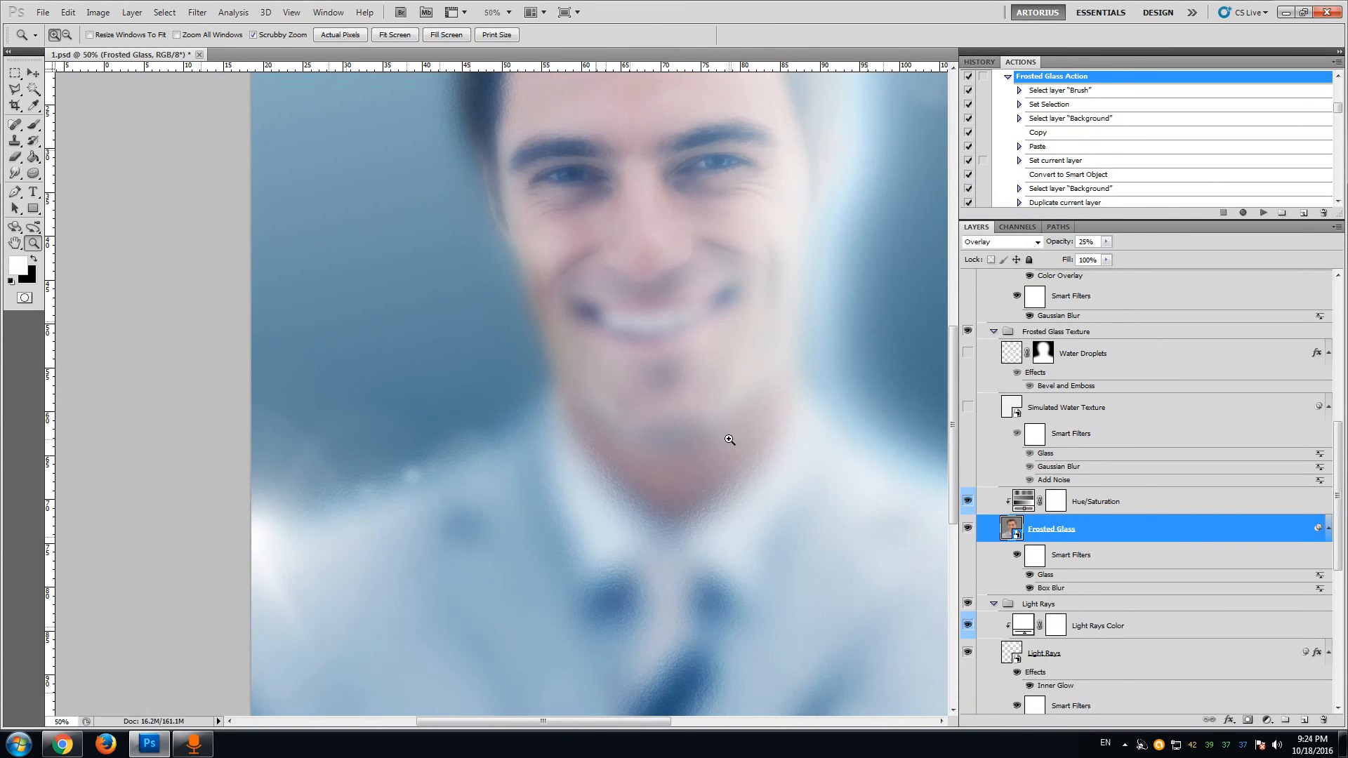
click(828, 425)
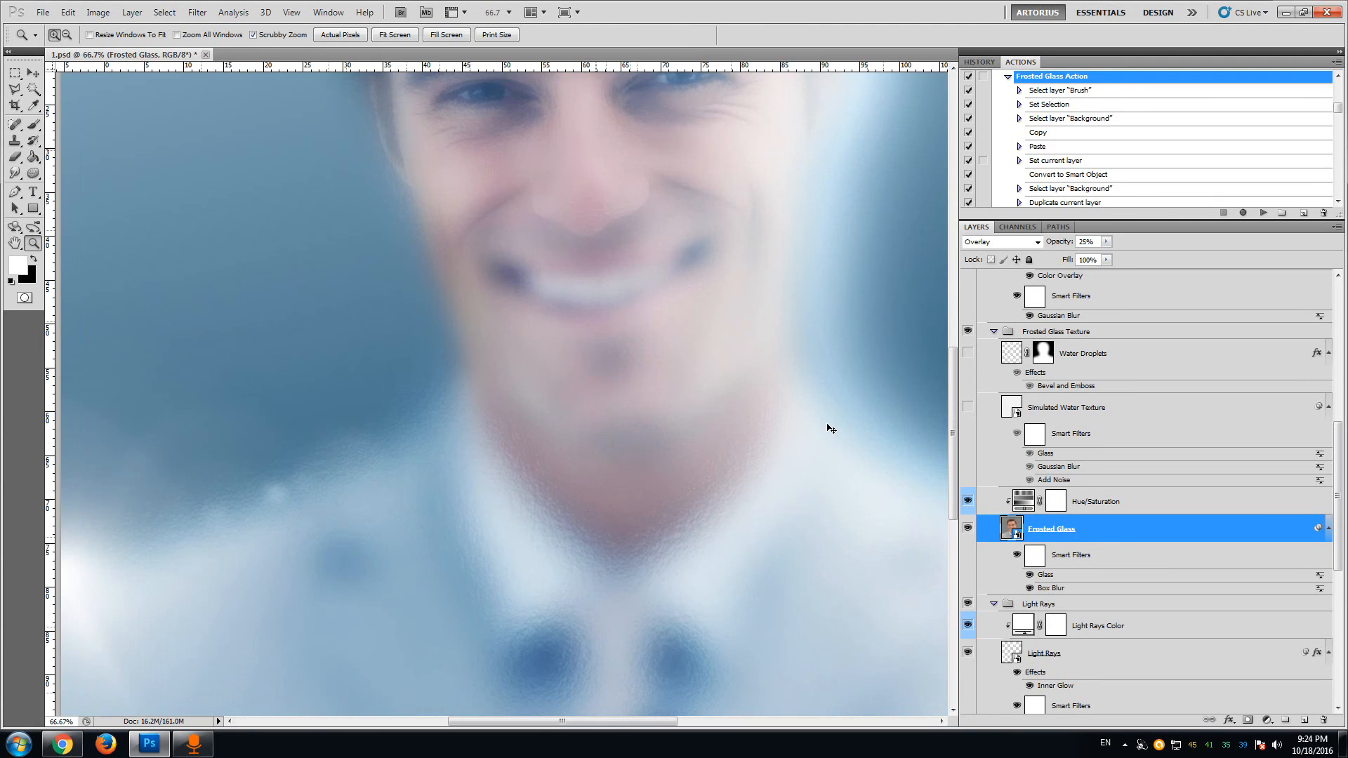
click(968, 408)
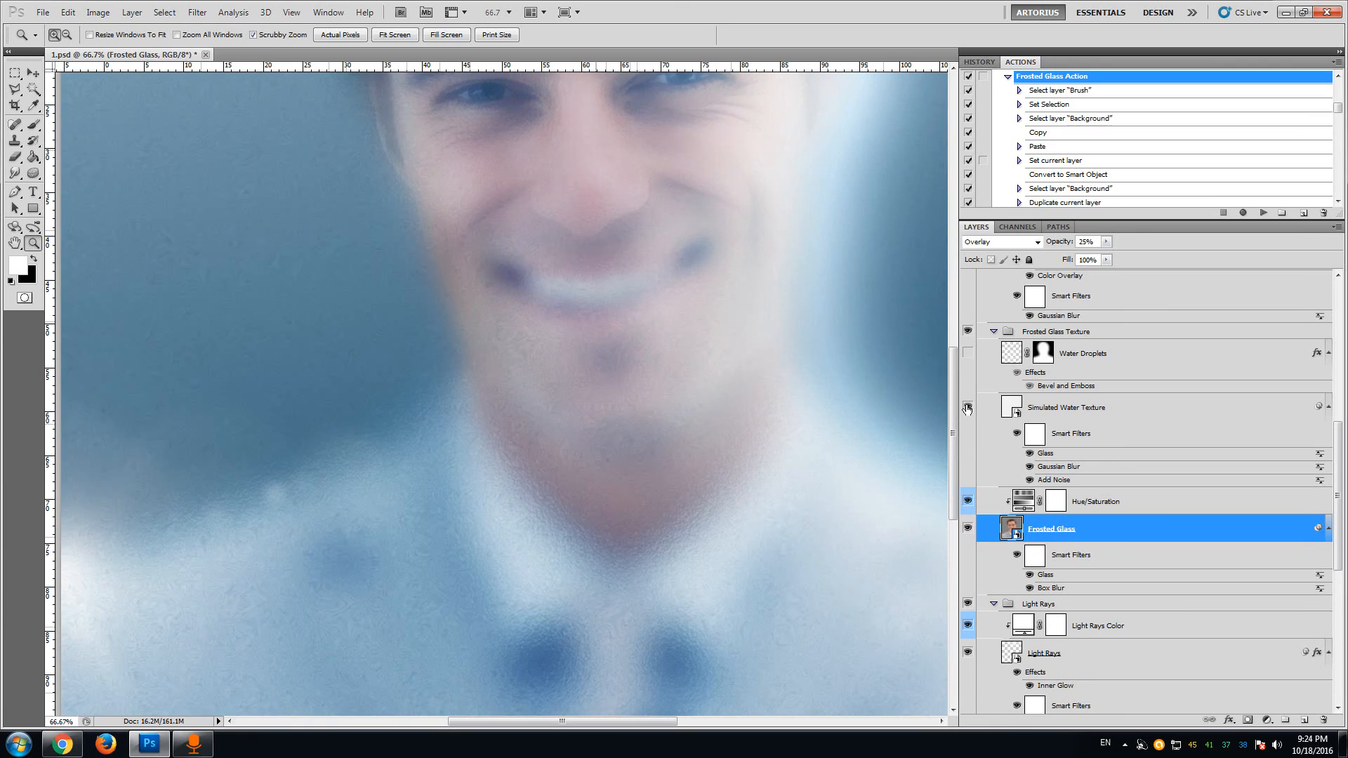
click(1086, 412)
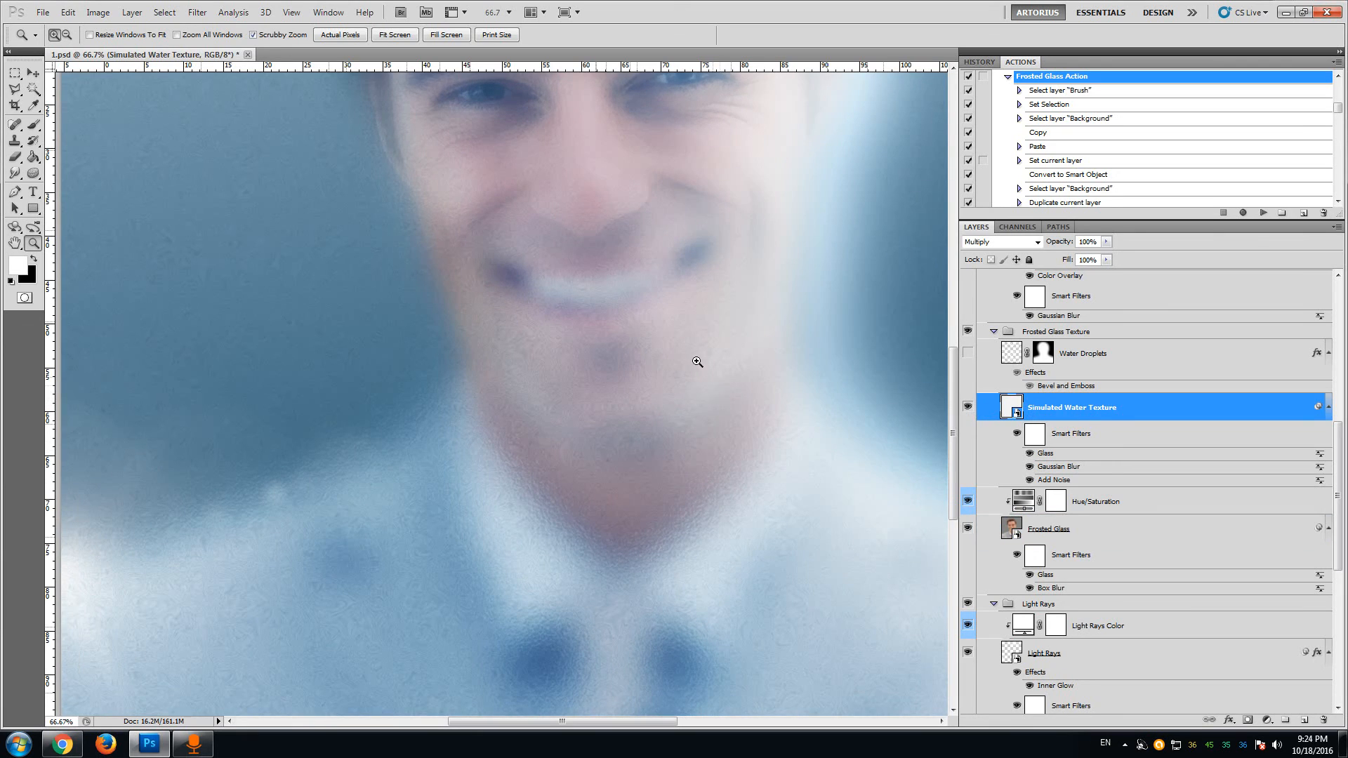
click(665, 320)
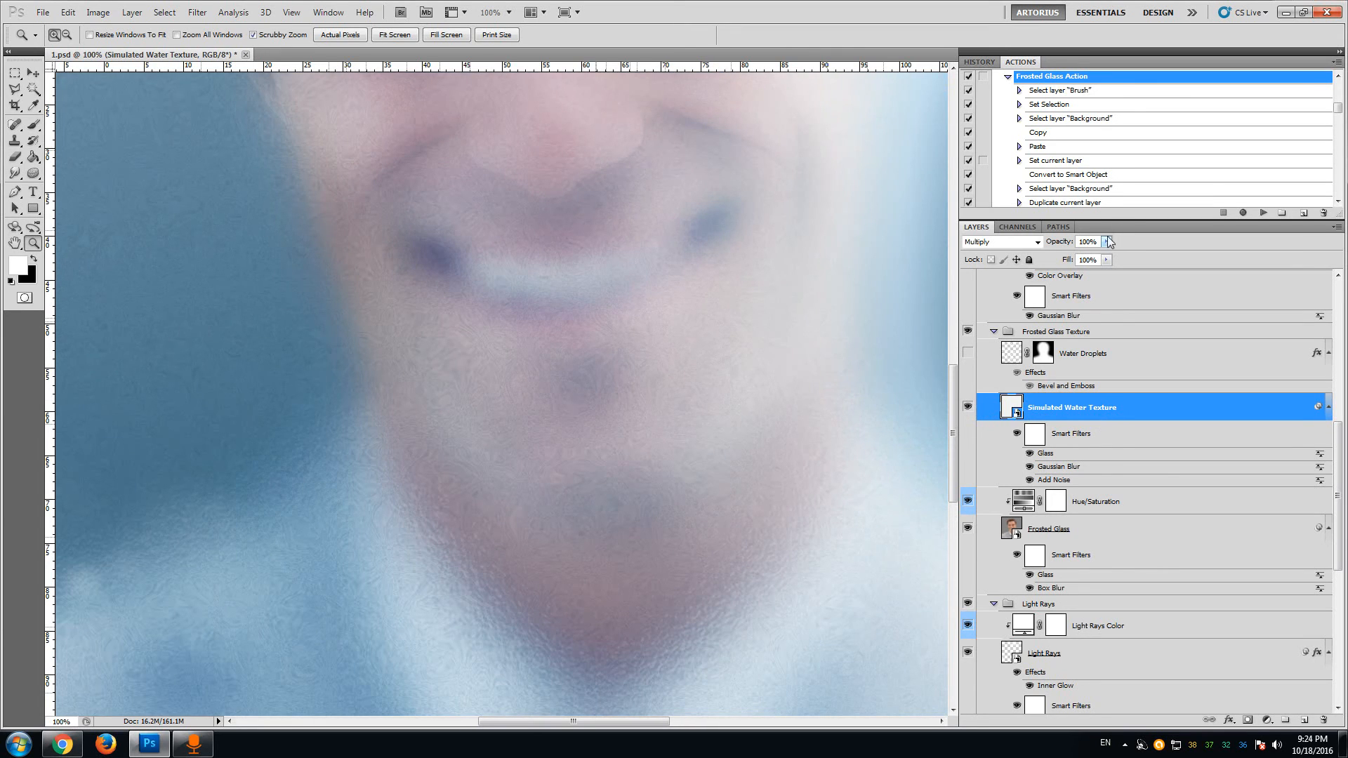
- Try lower opacities such as 28% on the Simulated Water Texture layer, and hide the layer
click(1106, 241)
drag(1108, 244, 1081, 263)
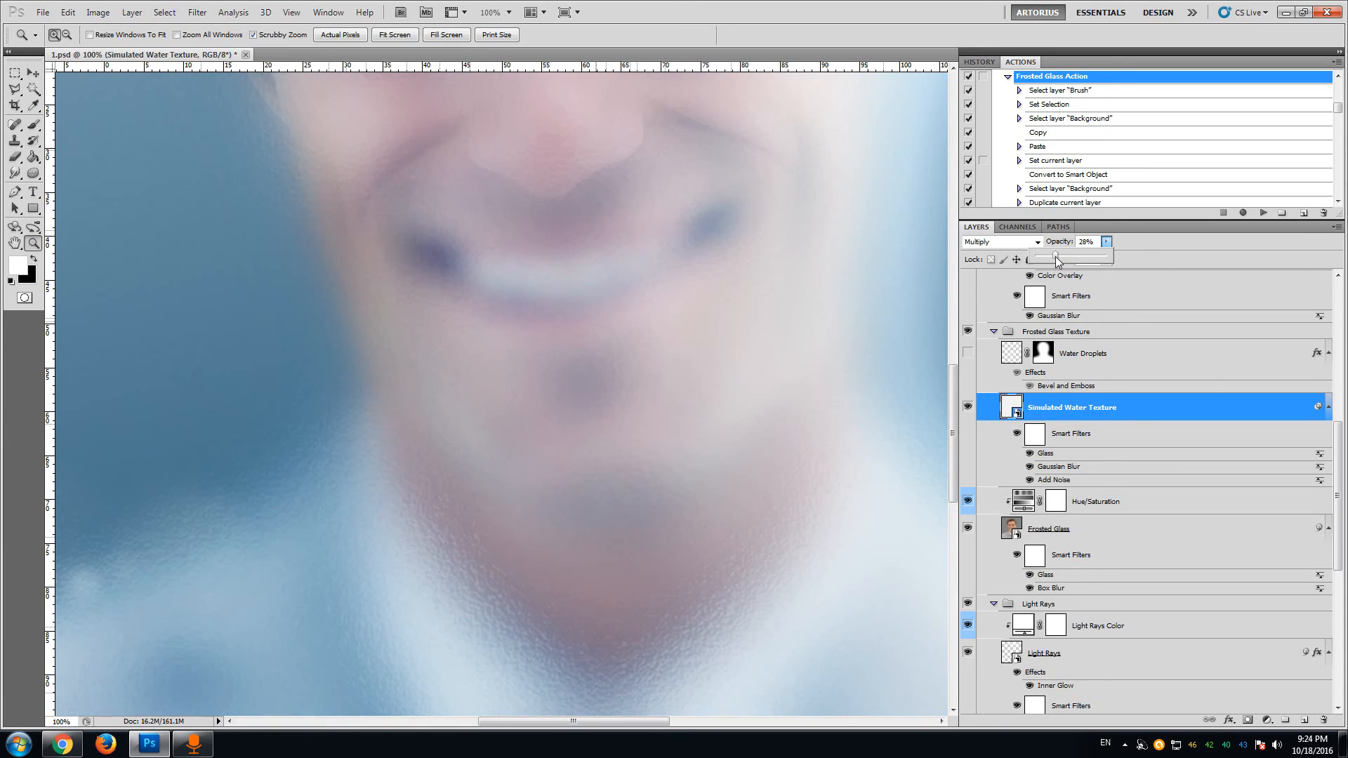
drag(1058, 261, 1044, 260)
click(968, 408)
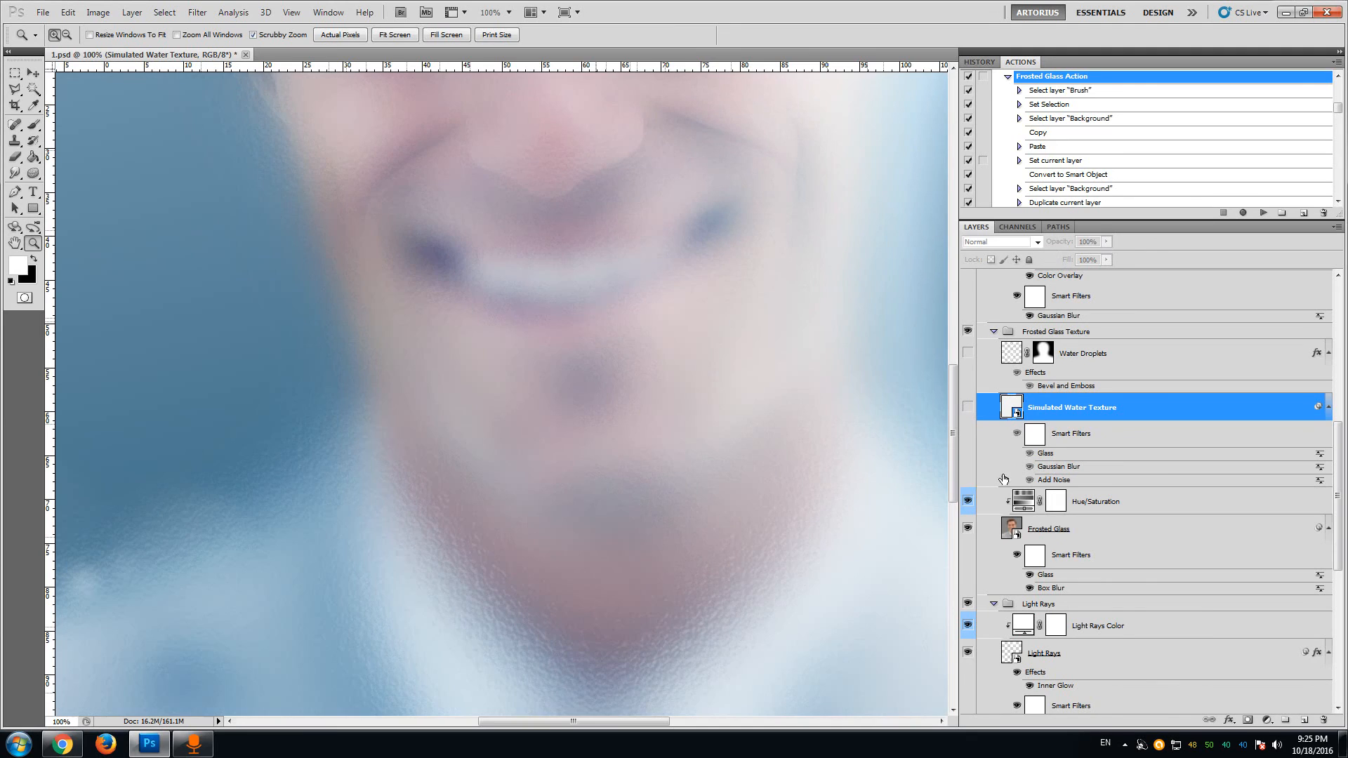
- Preview the Frosted Glass layer at 70% opacity on the face, and set its opacity to 26%
click(1083, 535)
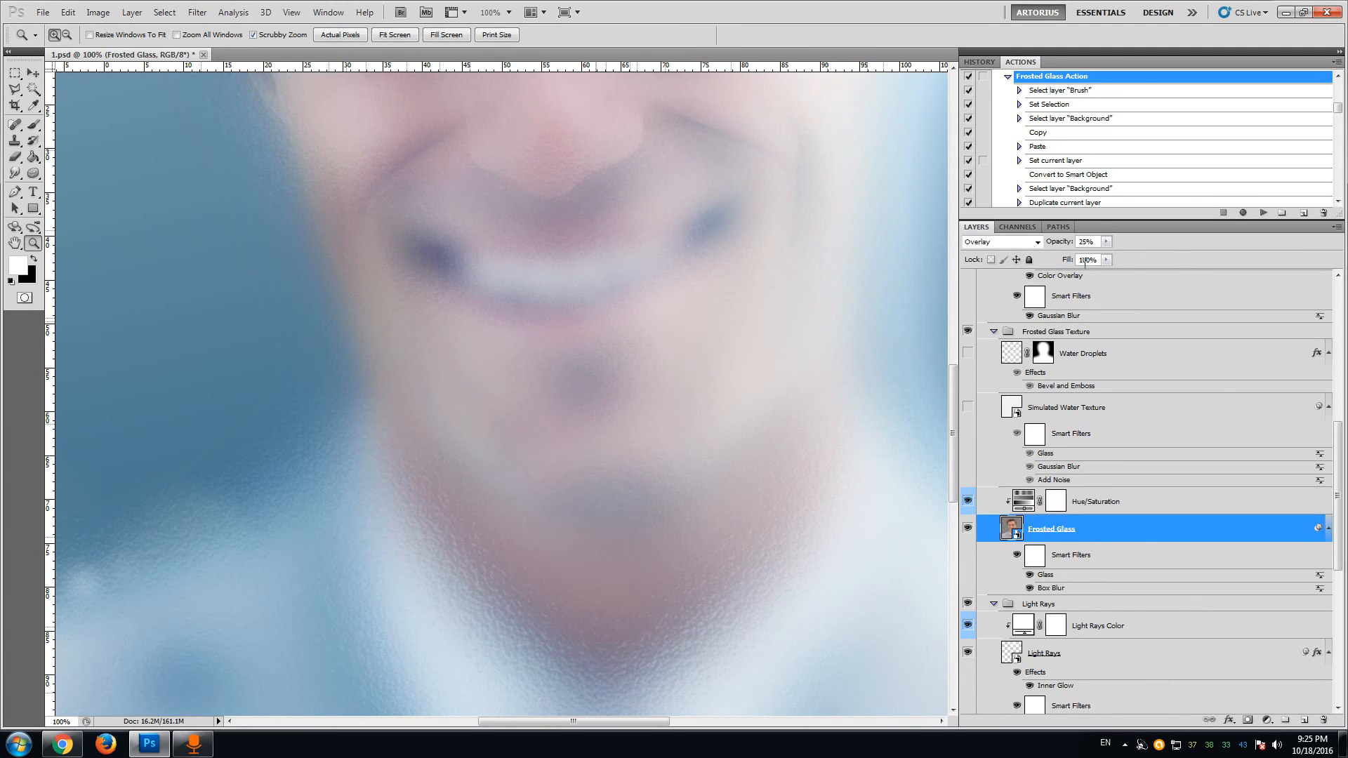
drag(1106, 242, 1130, 257)
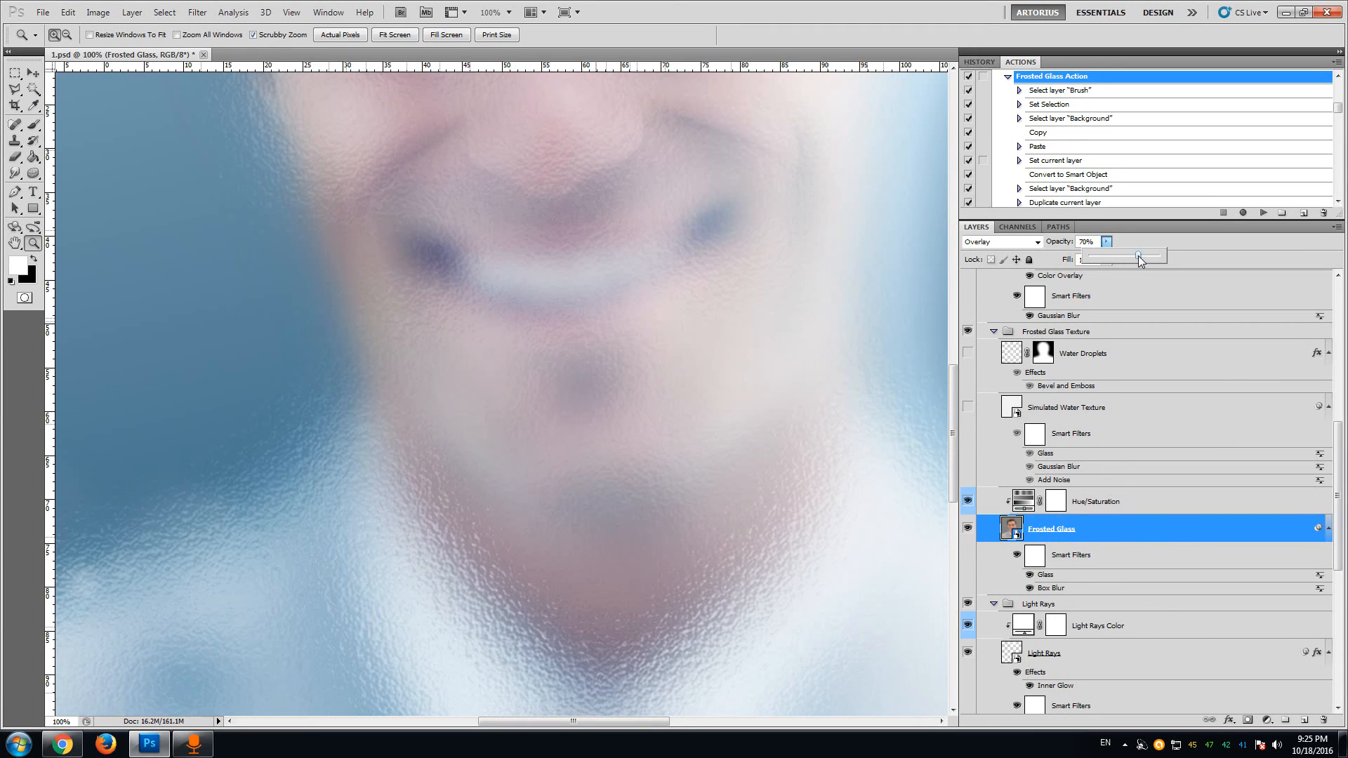
alt+click(562, 359)
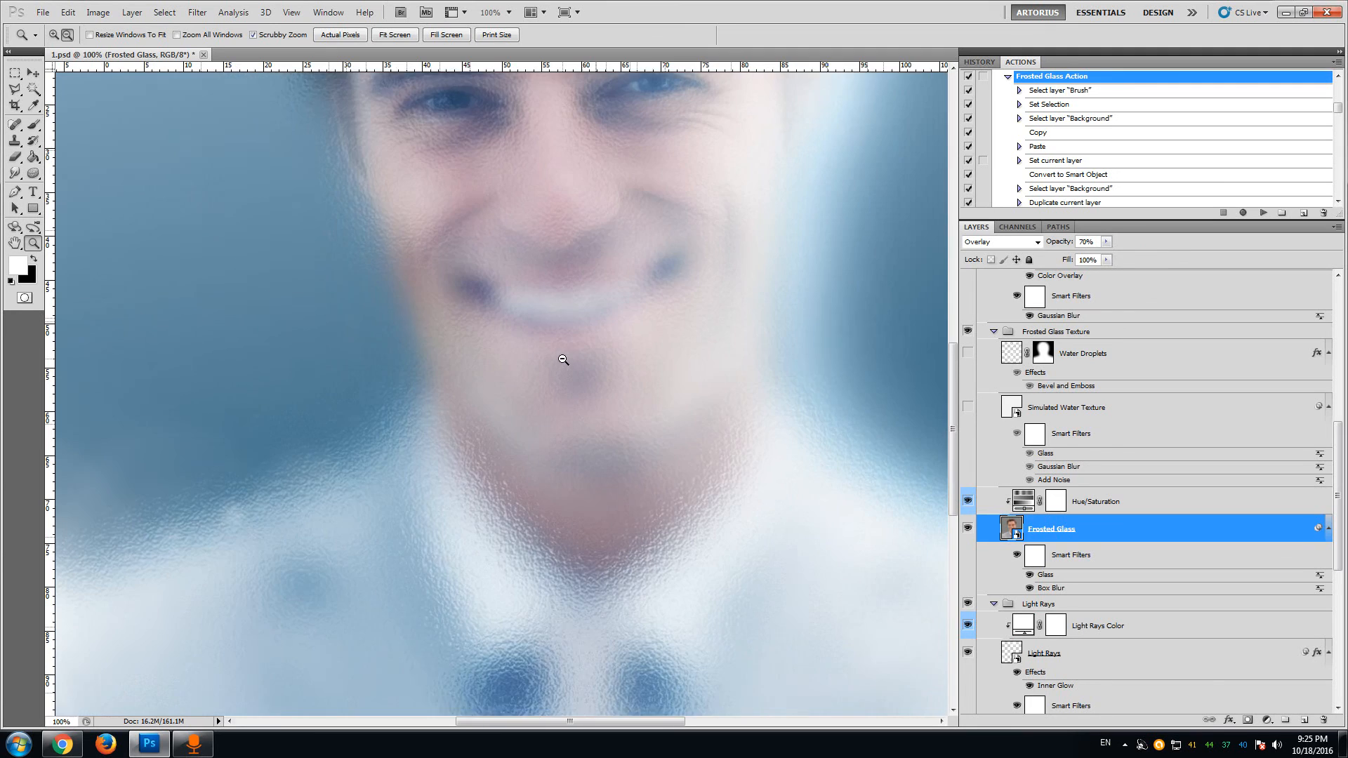
alt+click(563, 357)
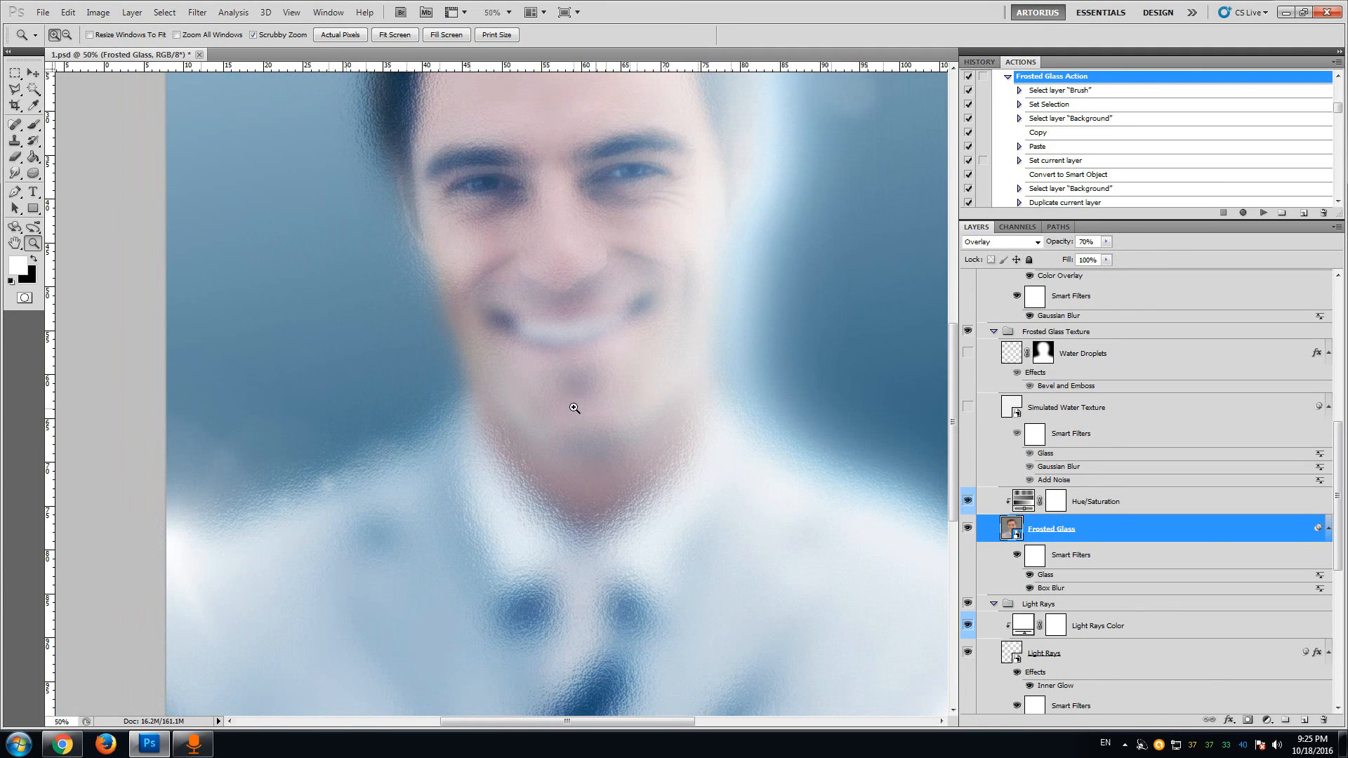
click(574, 337)
click(1107, 243)
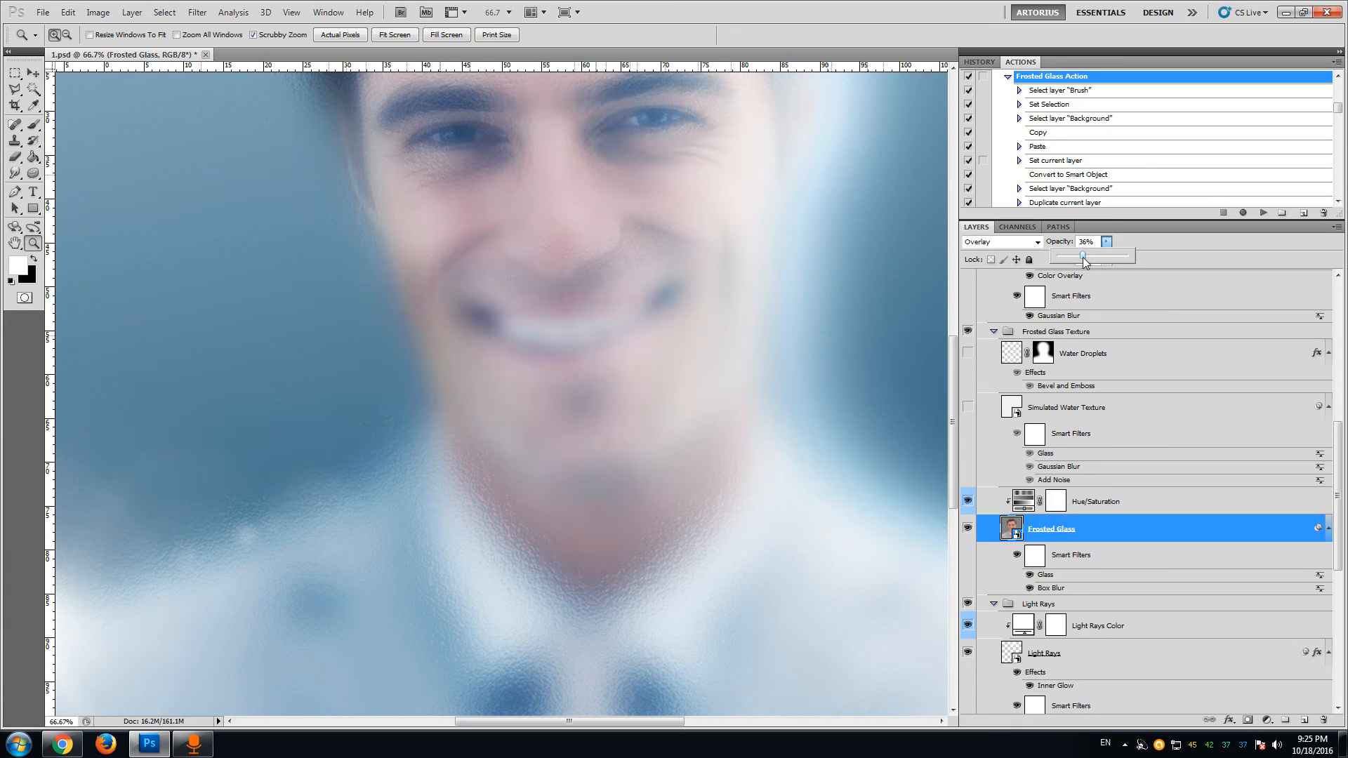
- Show the Simulated Water Texture and Water Droplets layers, and check the combined effect on the face
click(968, 407)
click(968, 353)
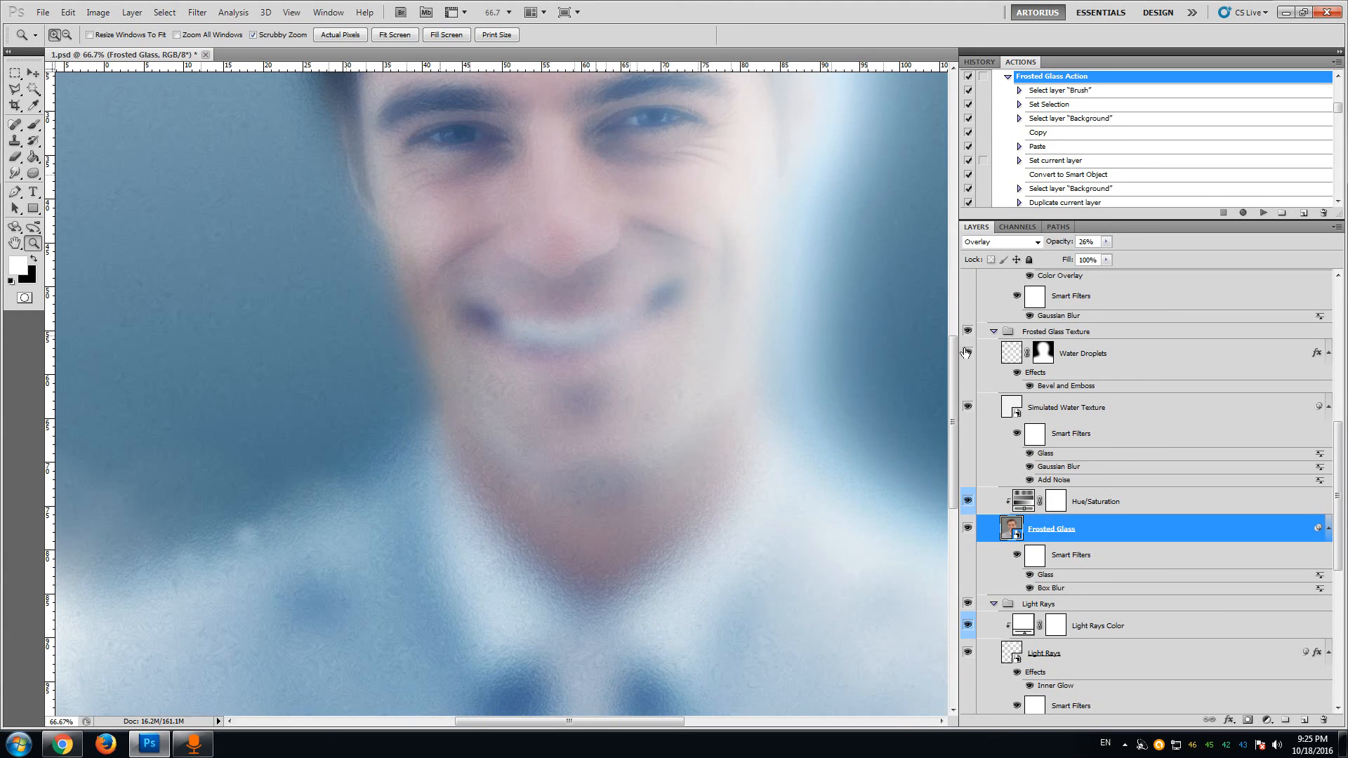
alt+click(608, 296)
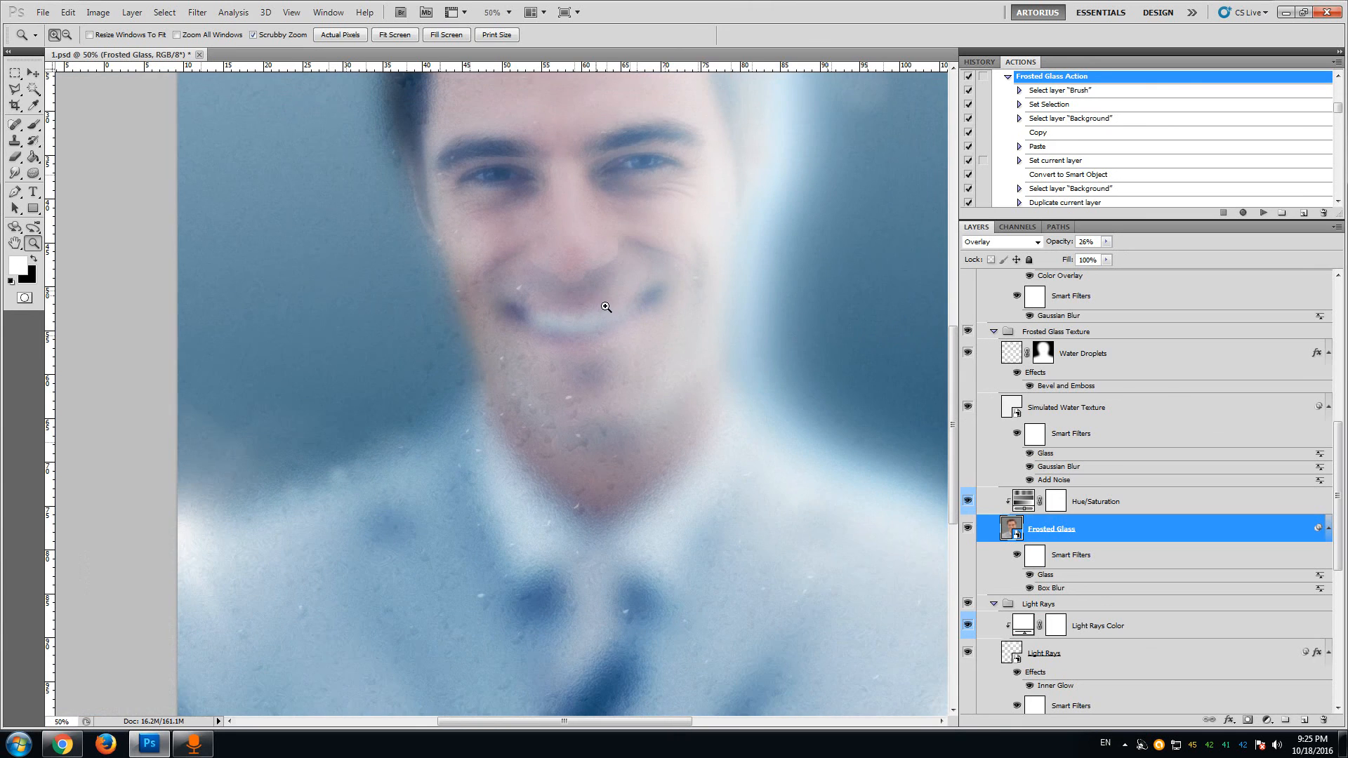
scroll(613, 321, up, 8)
alt+click(645, 396)
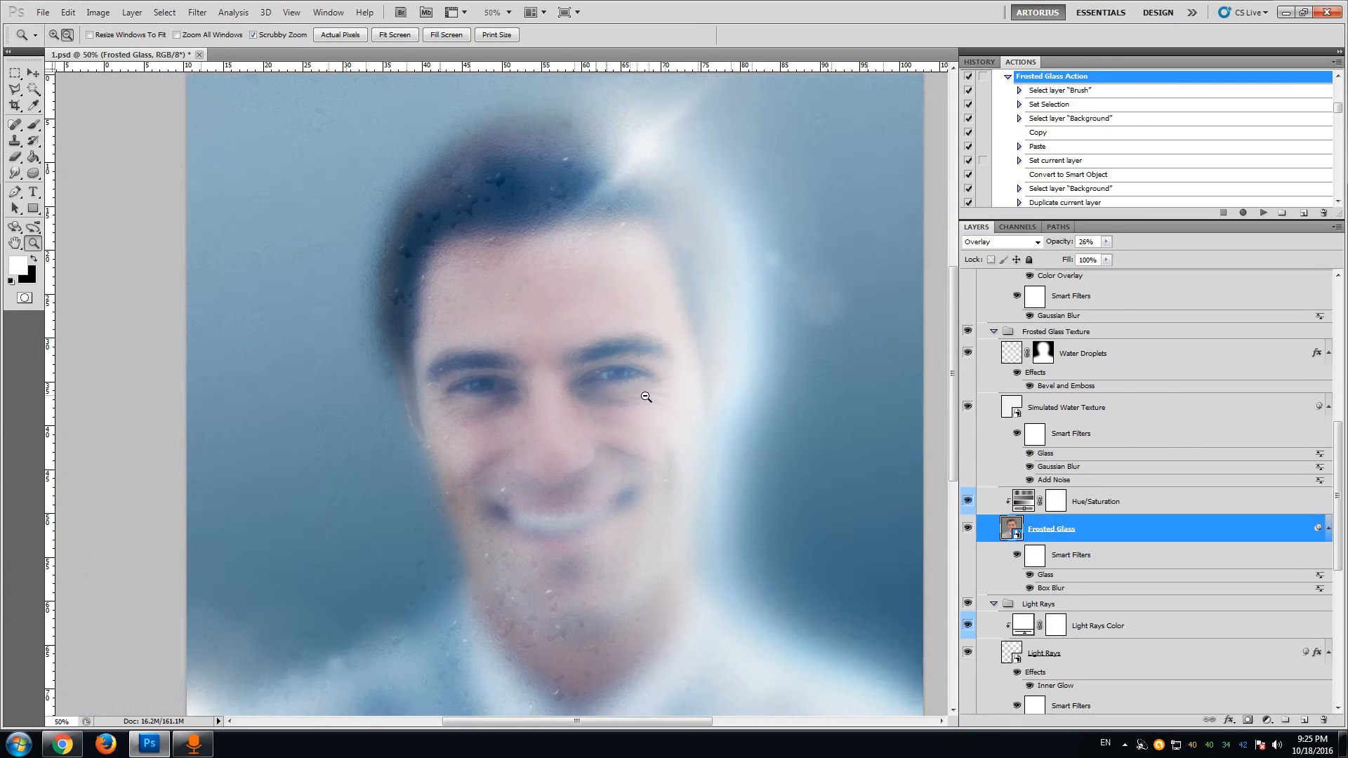
click(474, 298)
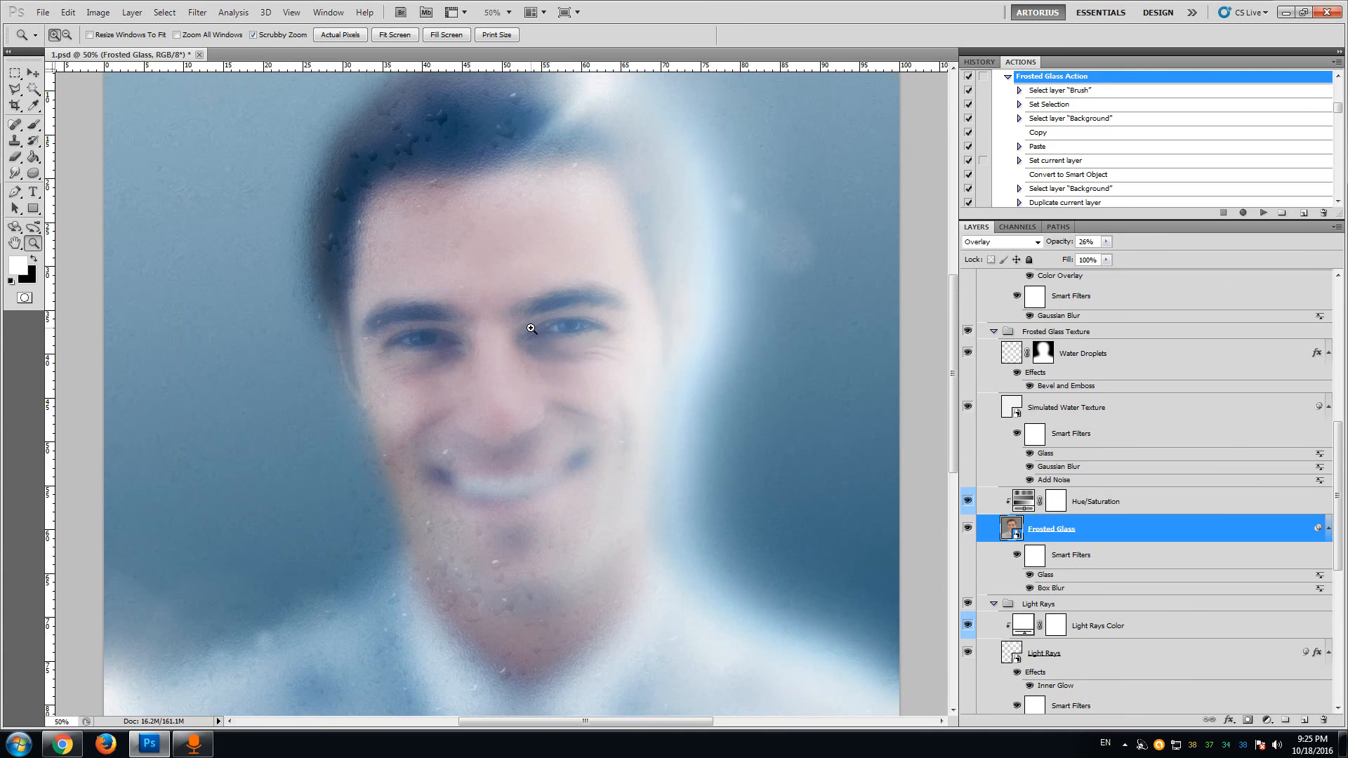
click(531, 328)
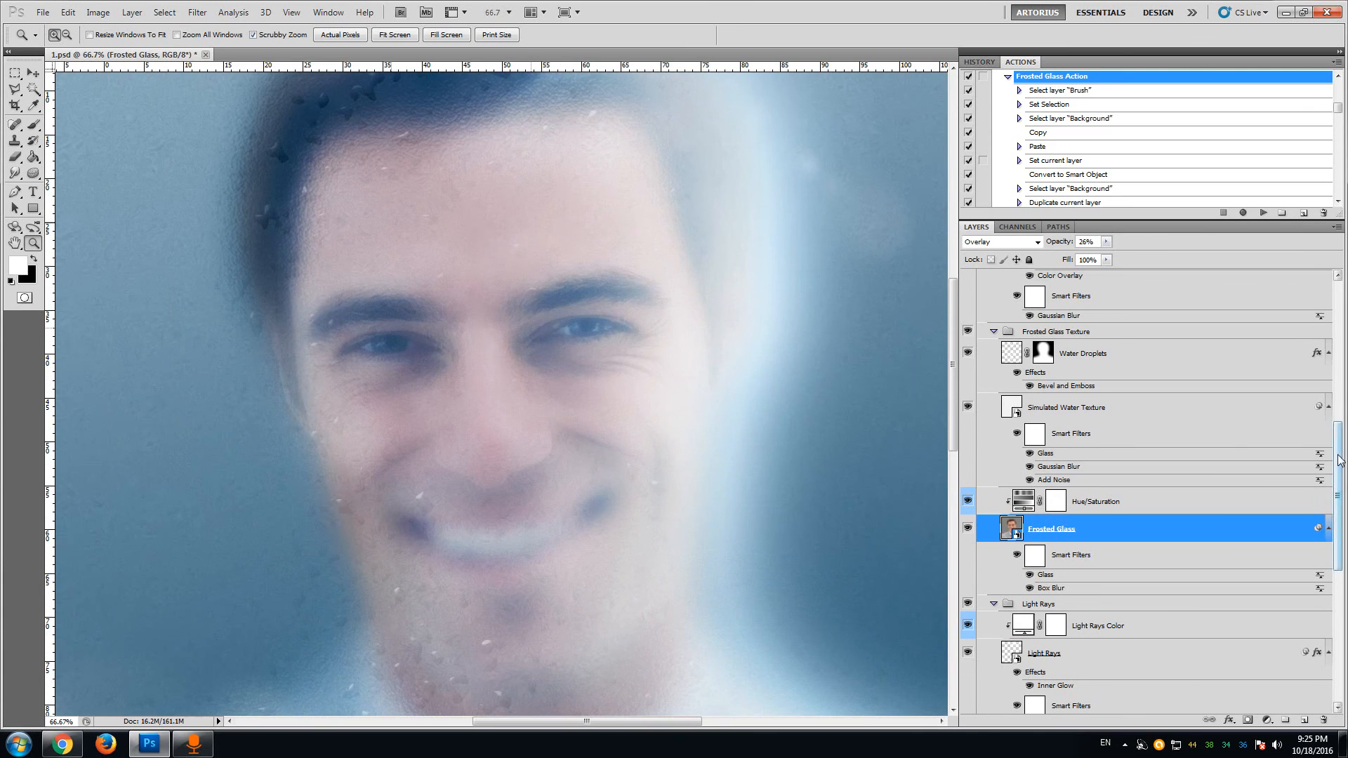
- Hide the "Brush Mask to Reveal Subject Parts in Full Focus" group to view the face fully blurred
drag(1337, 453, 1346, 315)
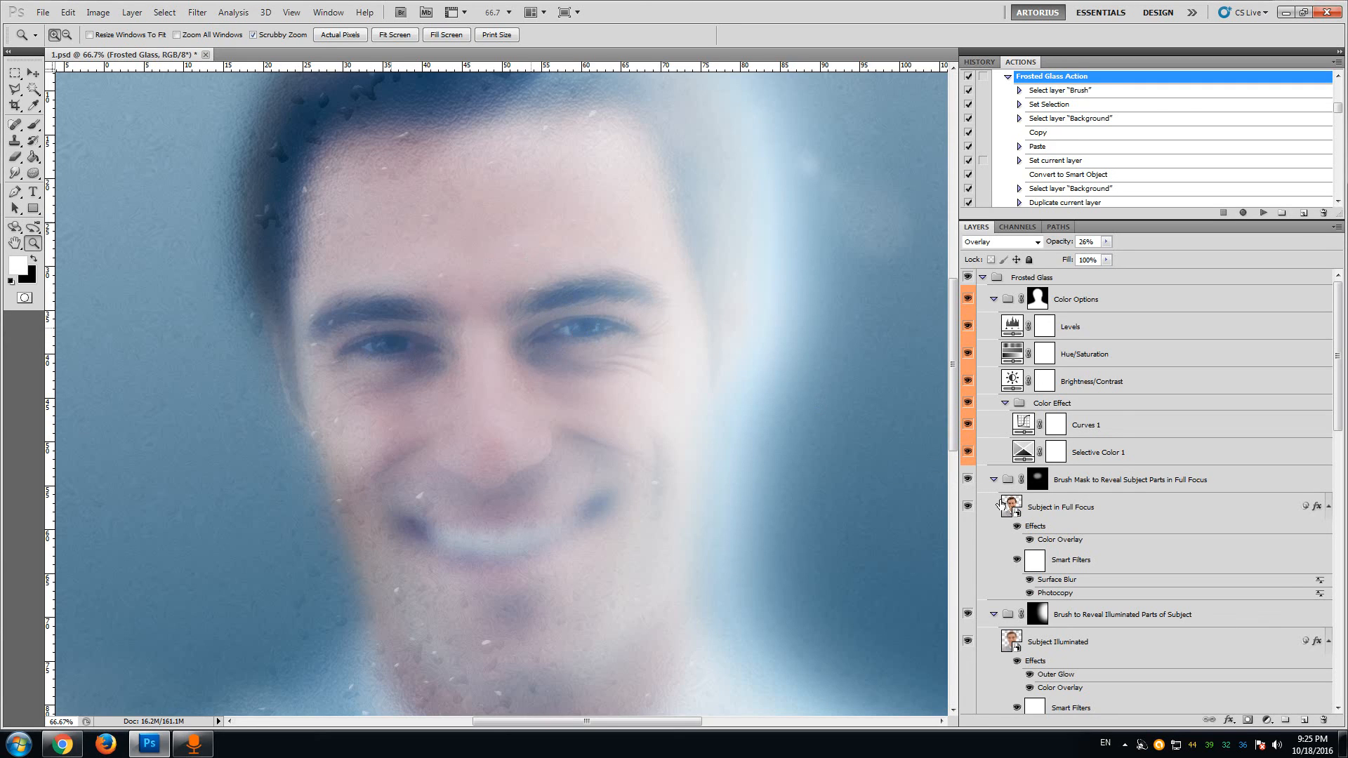
click(967, 480)
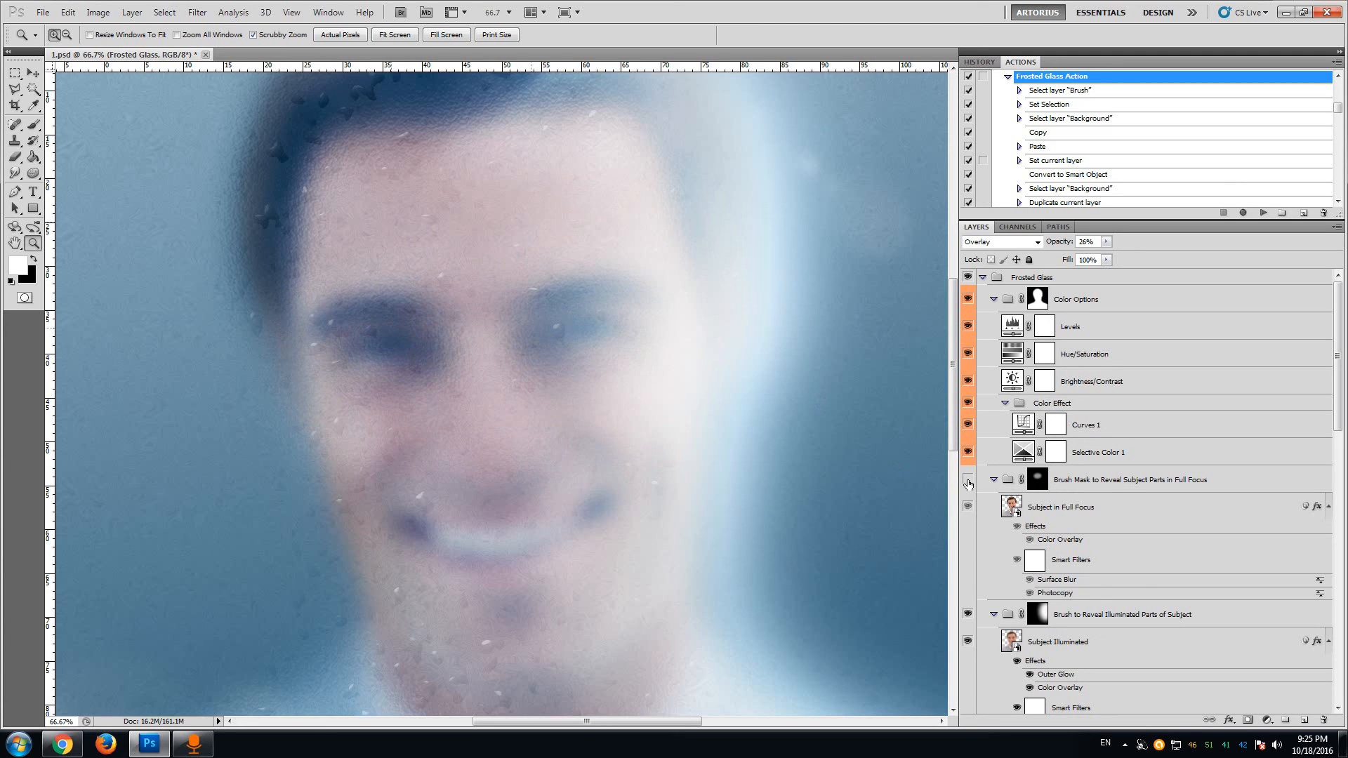
mouse_move(957, 298)
mouse_down()
mouse_move(962, 353)
mouse_move(962, 316)
mouse_up()
- Edit the Frosted Glass layer's Glass smart filter, setting Smoothness to 7
scroll(1110, 572, down, 5)
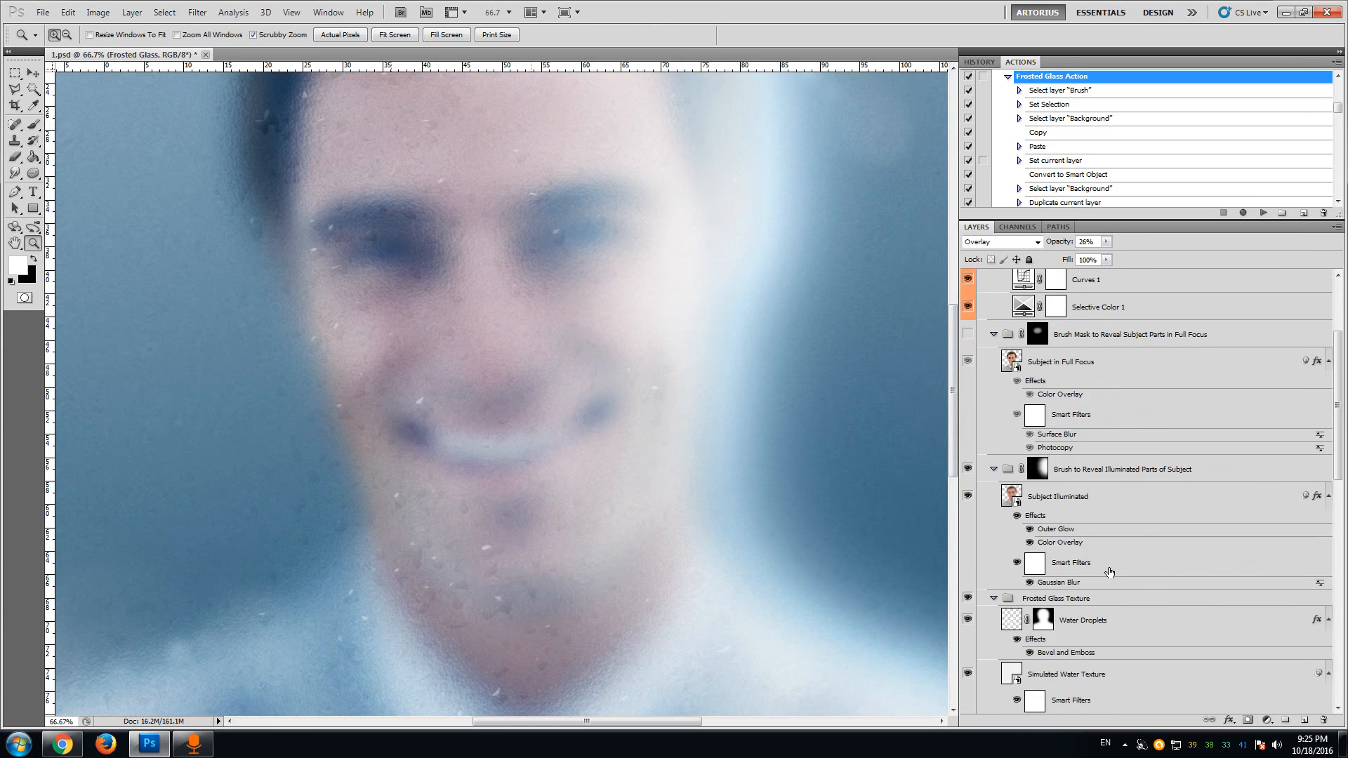
scroll(1110, 572, down, 10)
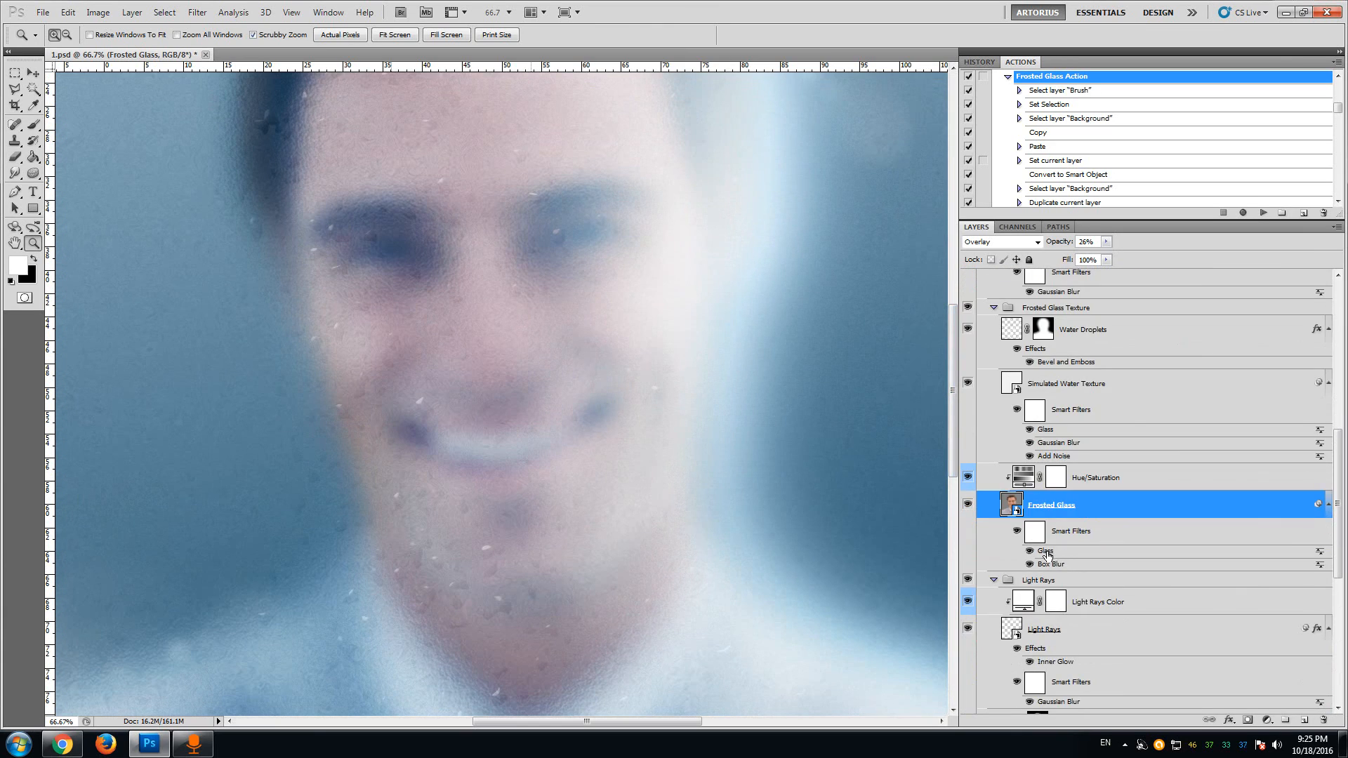
double_click(1075, 552)
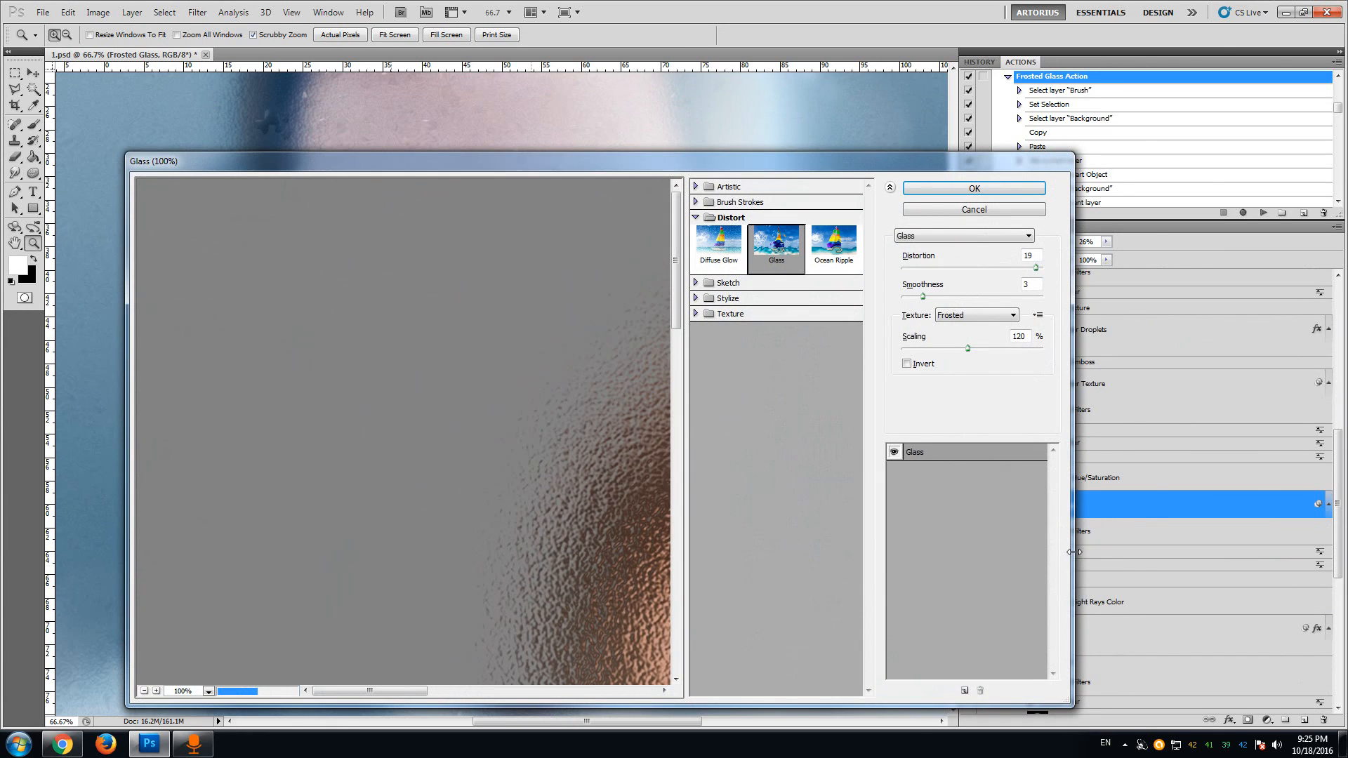
drag(959, 297, 981, 302)
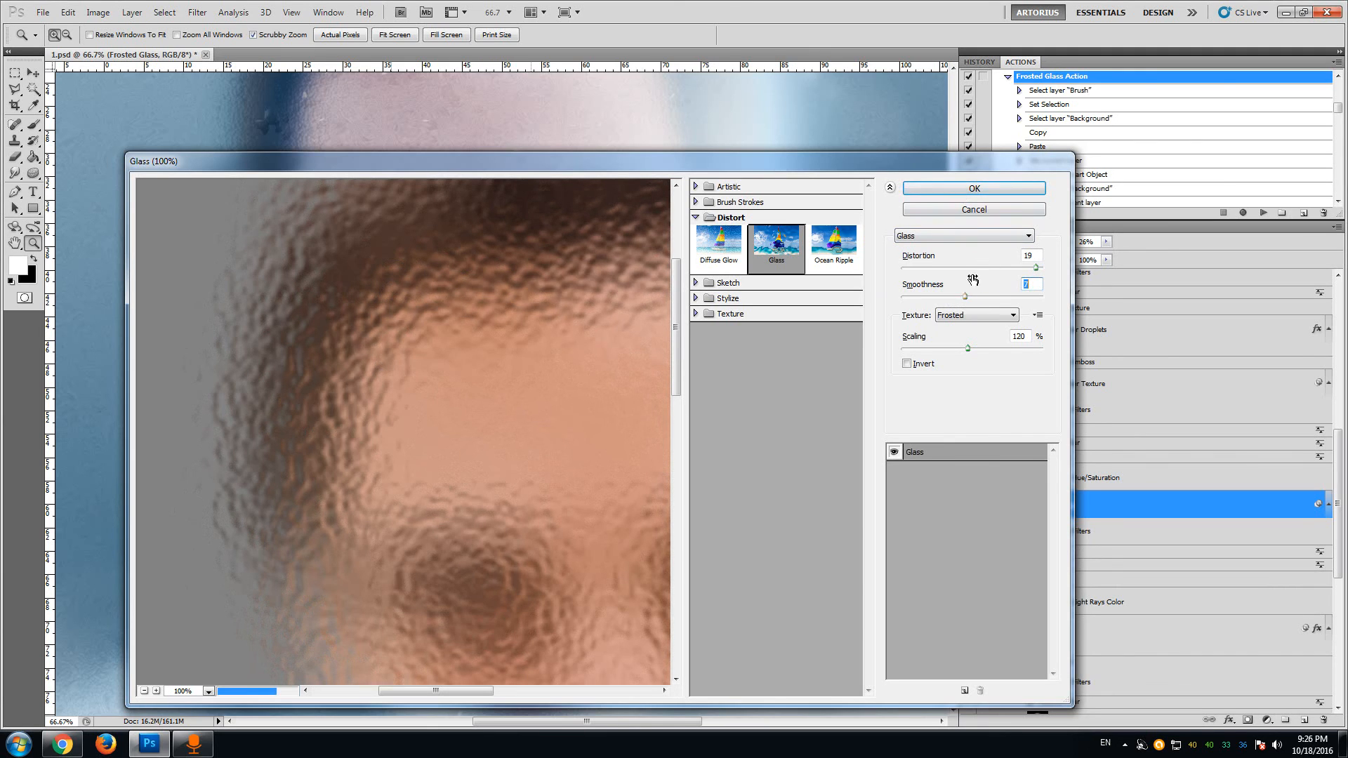
click(966, 188)
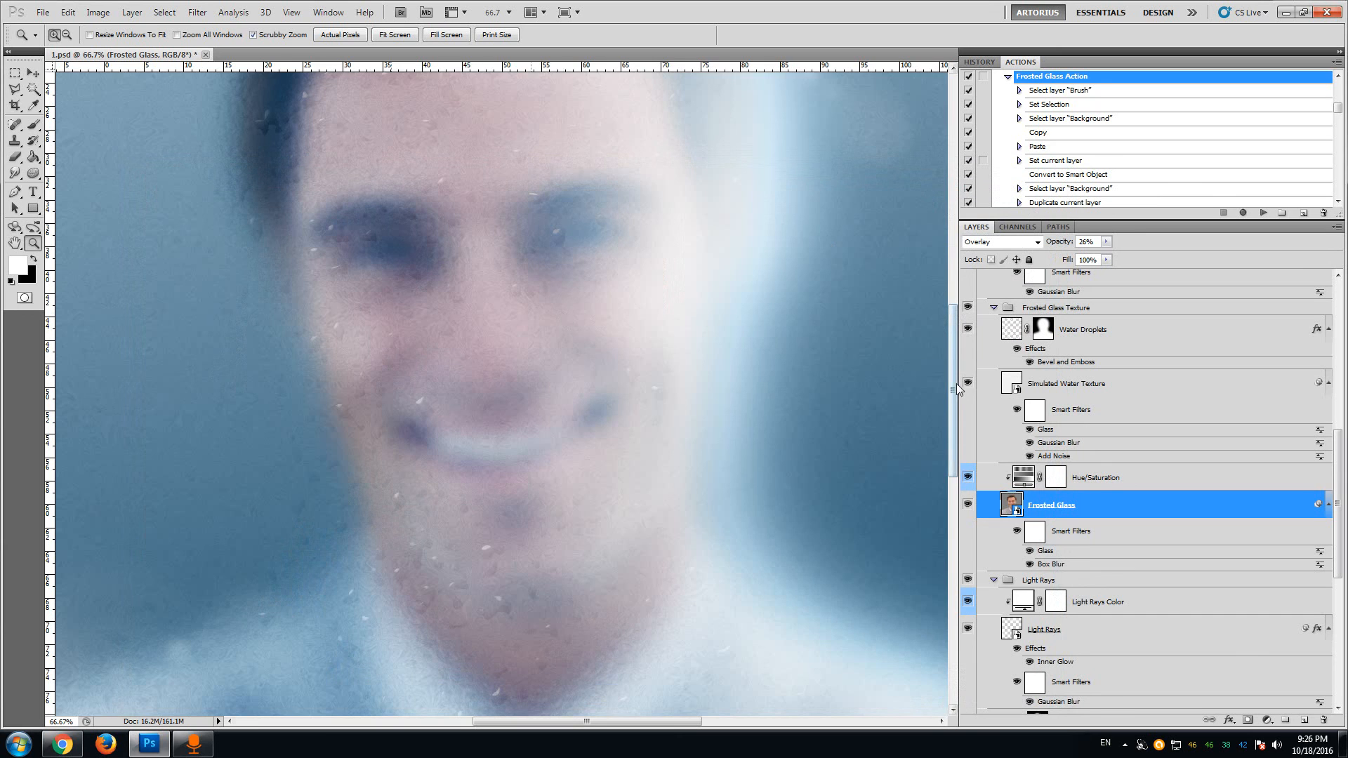
- Inspect the whole face at 50% zoom and show the "Brush Mask to Reveal Subject Parts in Full Focus" group again
drag(957, 384, 497, 473)
alt+click(500, 470)
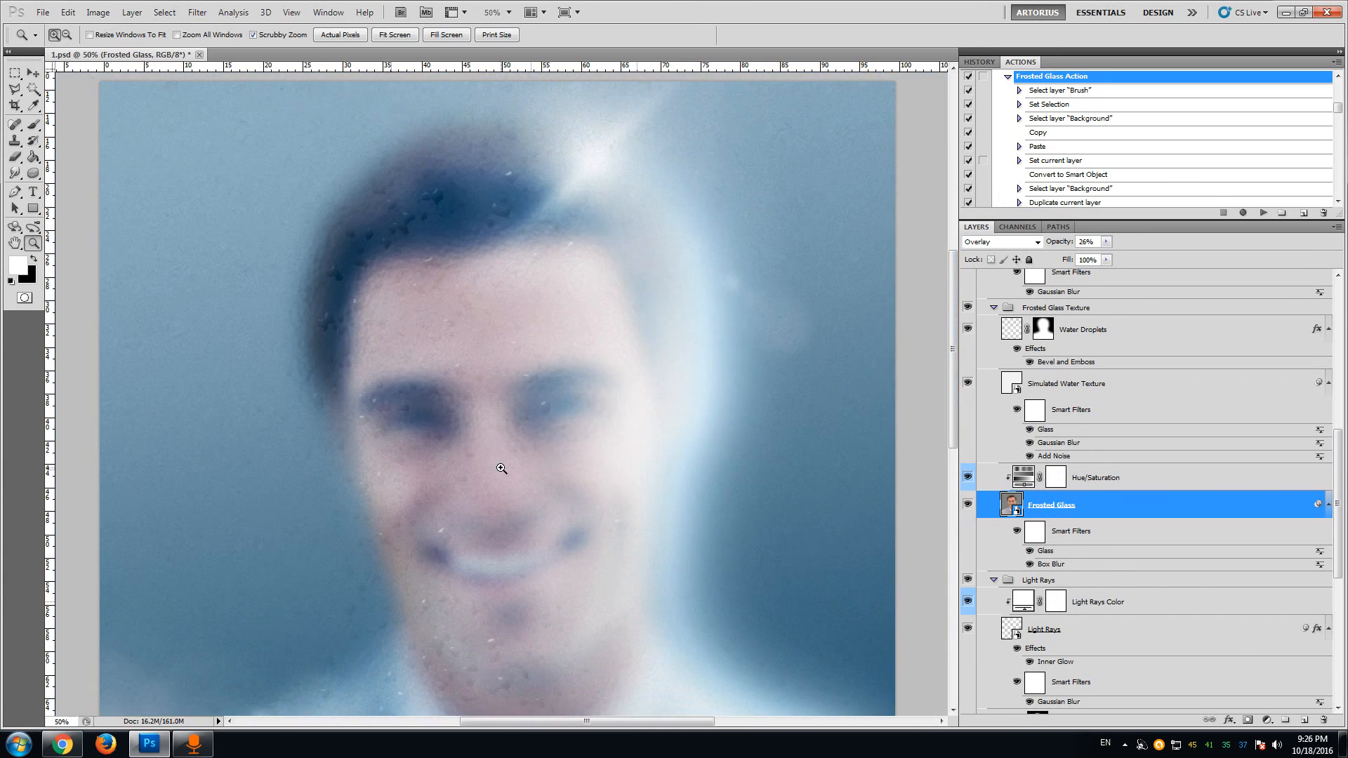
scroll(501, 469, down, 3)
scroll(1005, 416, up, 3)
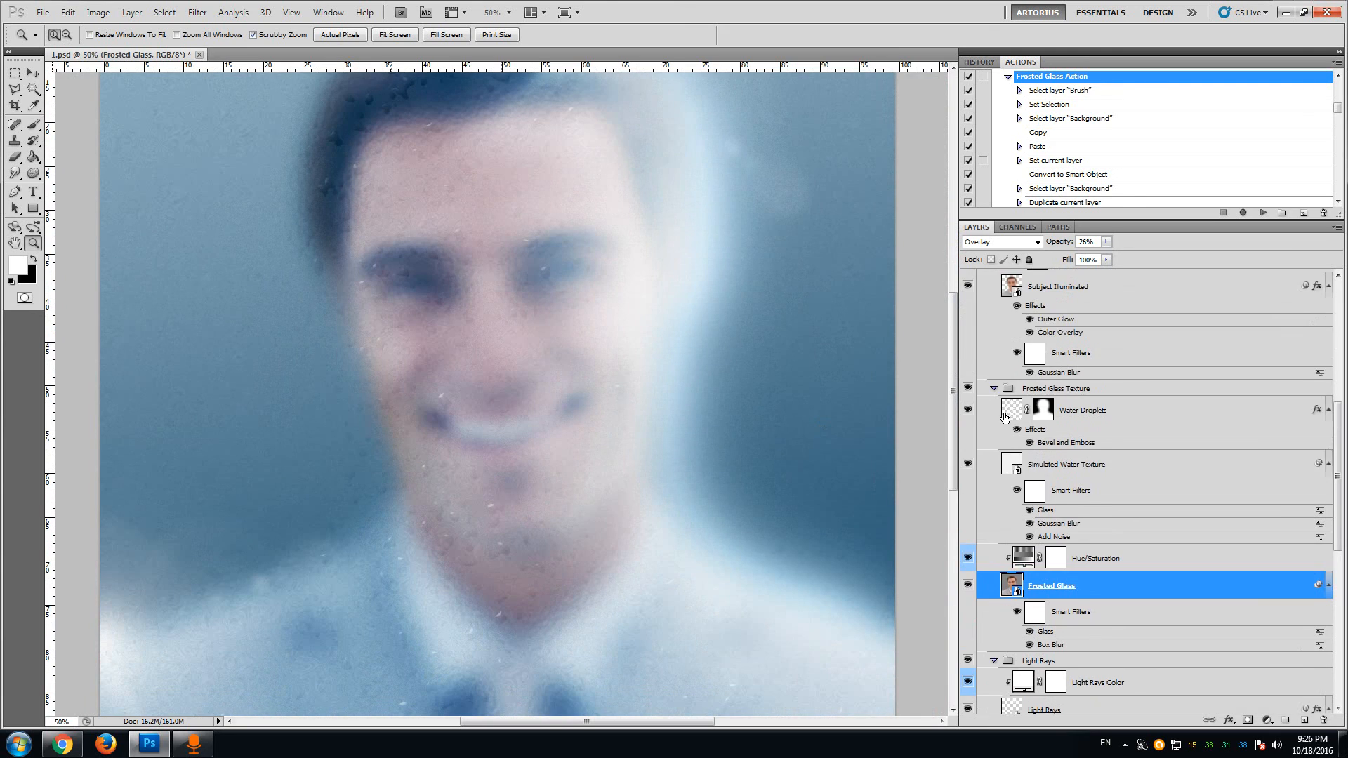
scroll(1006, 417, up, 5)
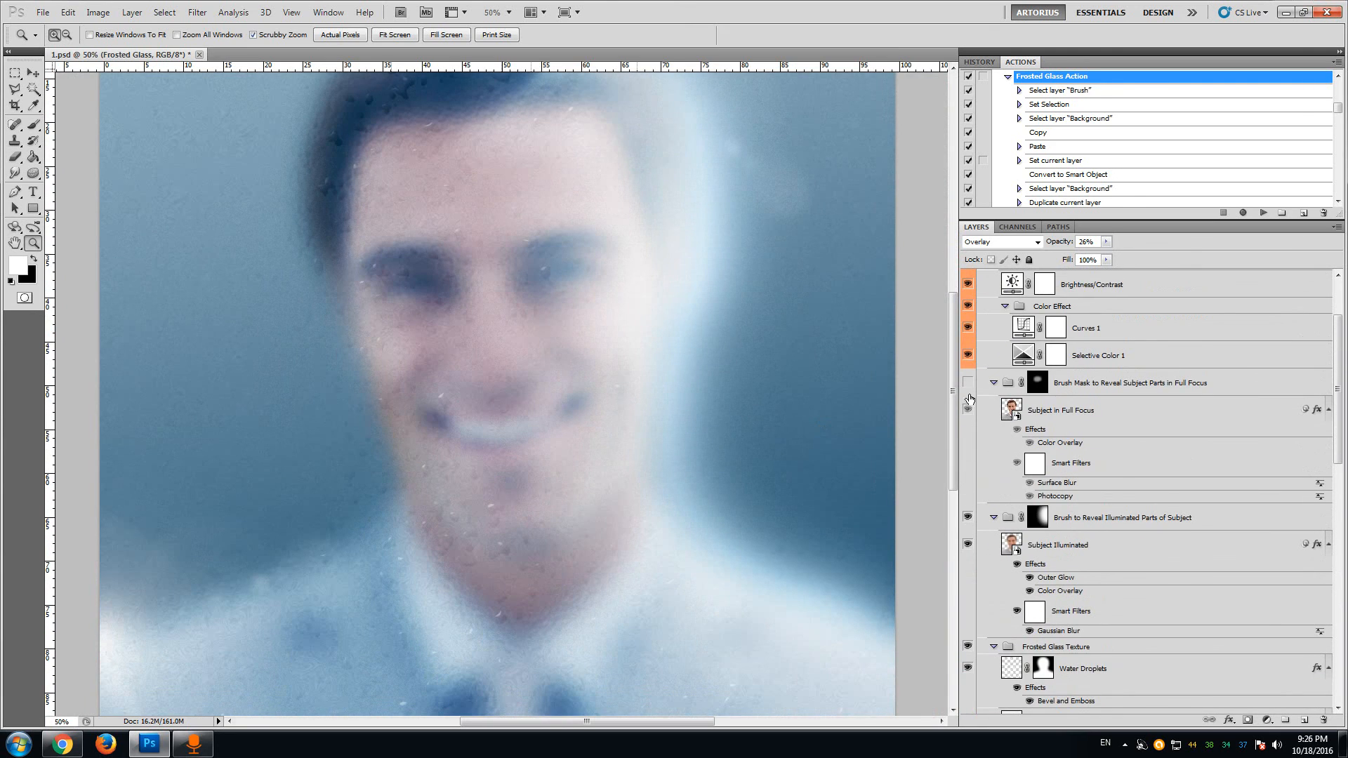
click(968, 383)
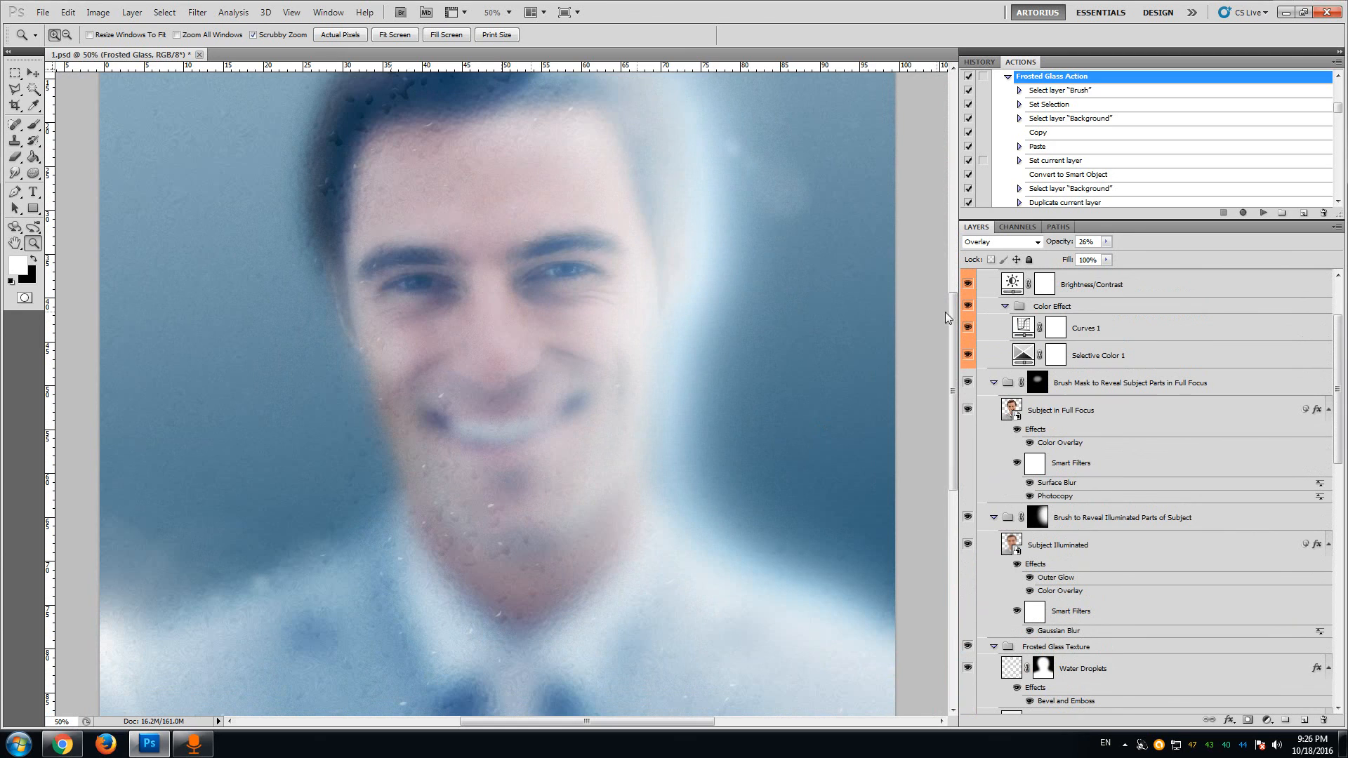
drag(954, 336, 953, 279)
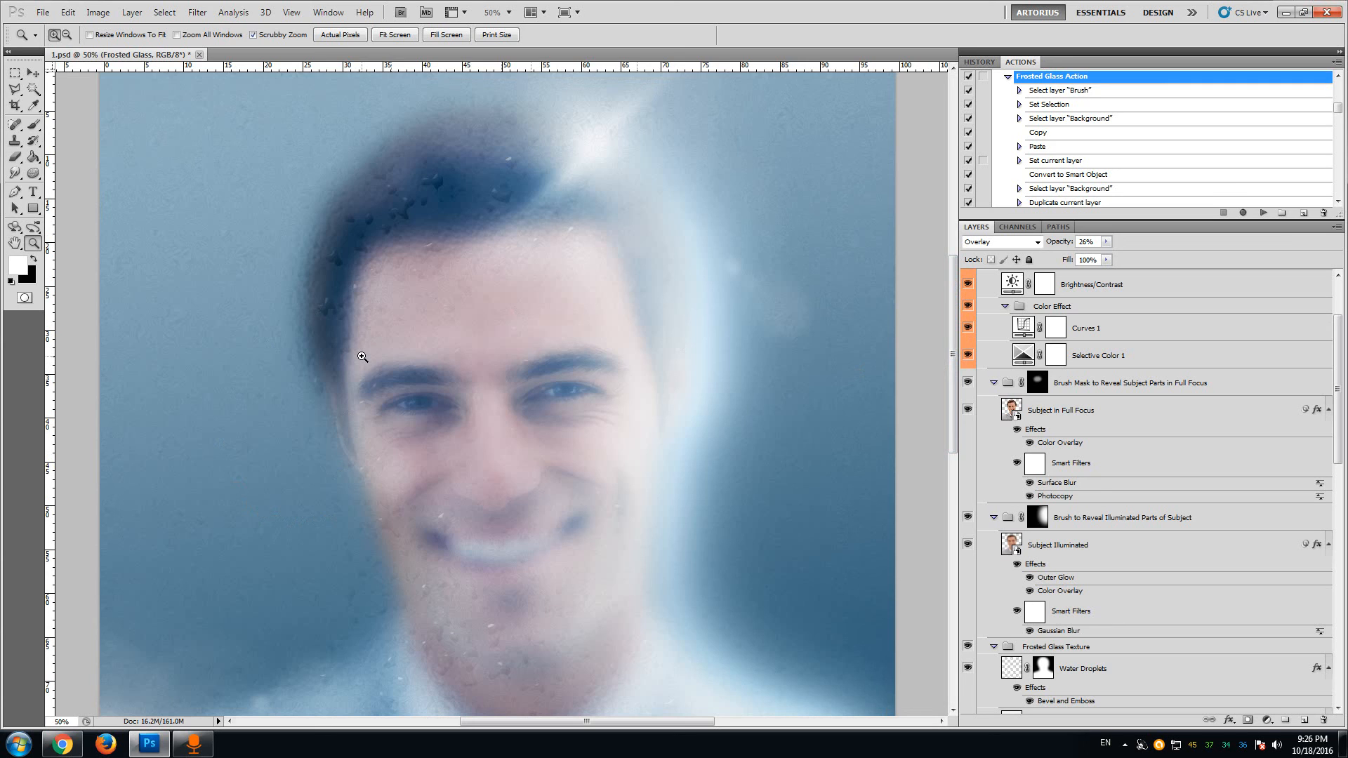
mouse_move(953, 297)
mouse_down()
mouse_move(942, 367)
mouse_move(948, 316)
mouse_up()
scroll(1345, 418, up, 4)
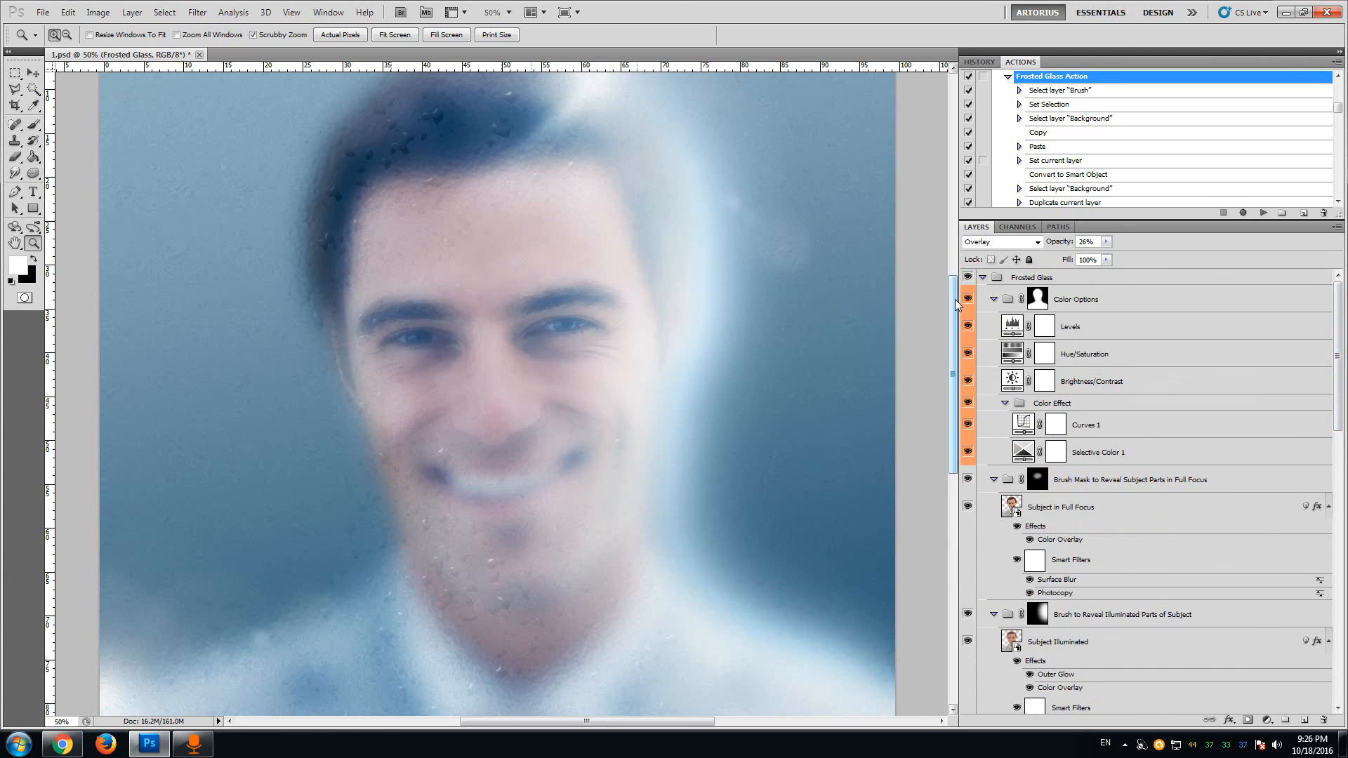
drag(953, 303, 954, 288)
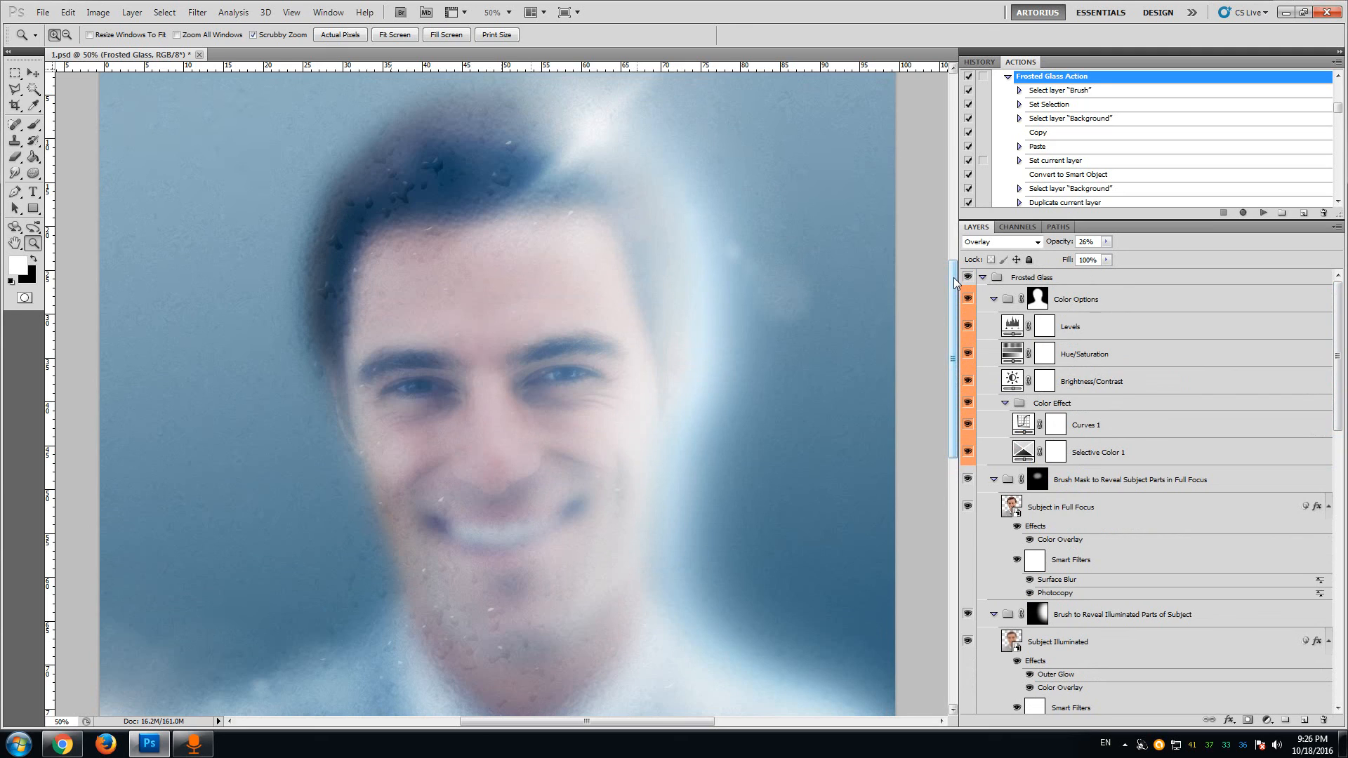
drag(953, 277, 953, 273)
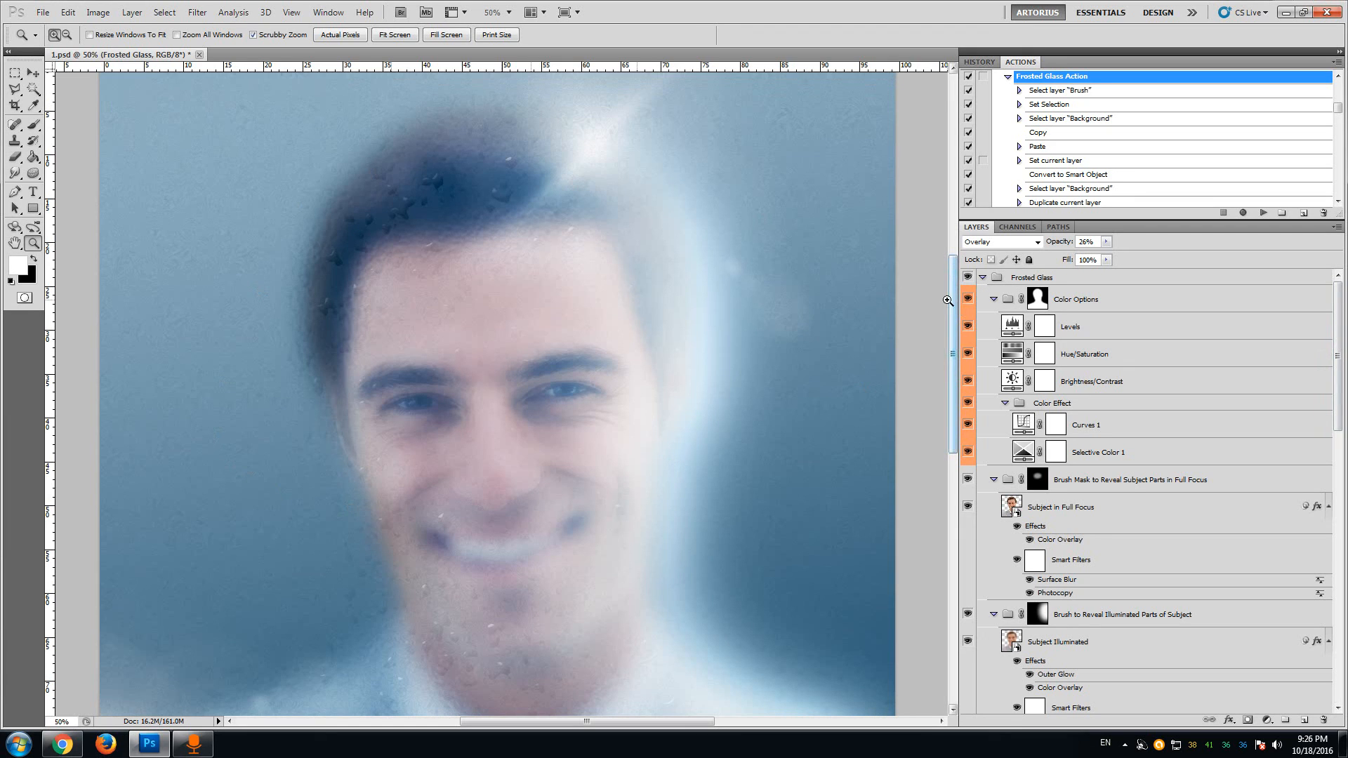
mouse_move(955, 302)
mouse_down()
mouse_move(955, 334)
mouse_move(957, 319)
mouse_up()
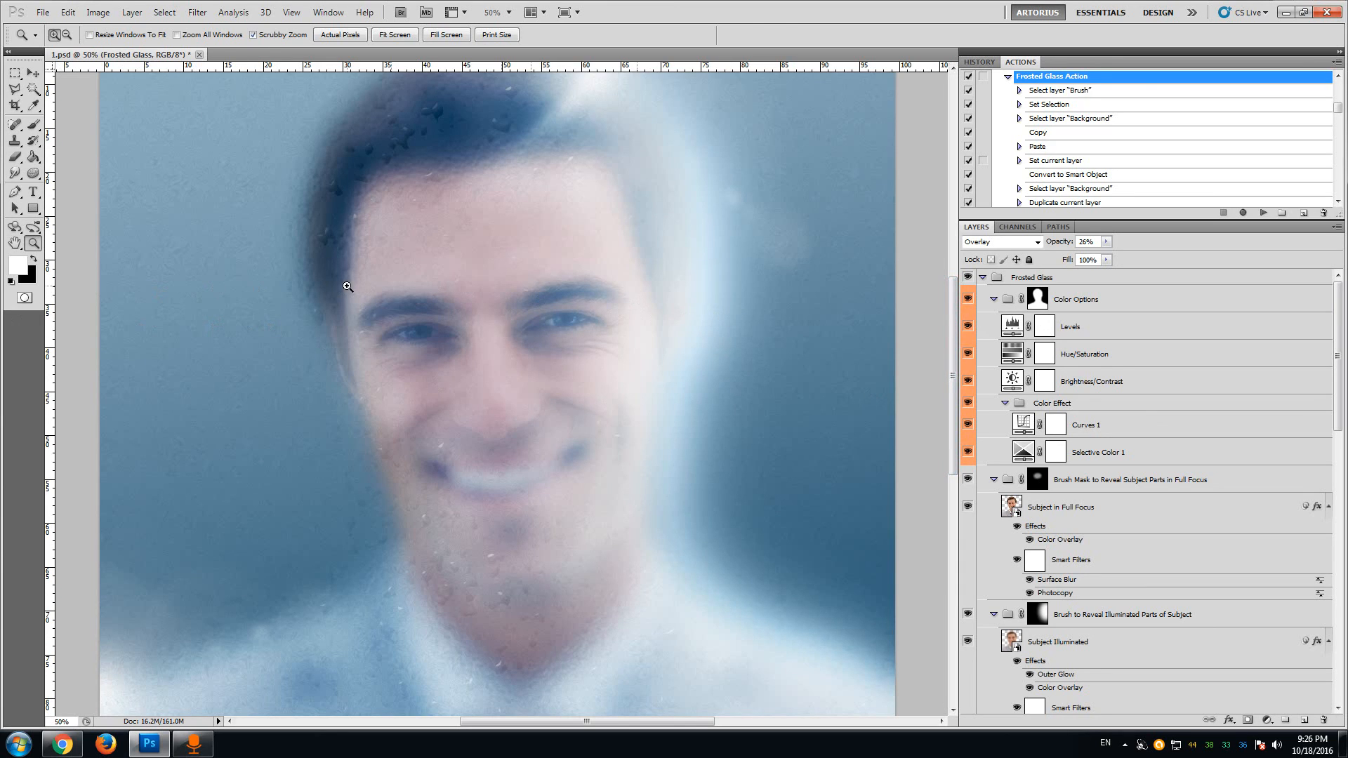
- Target the Frosted Glass group and make a rectangular selection across the eyes spanning the full width of the photo
click(1015, 280)
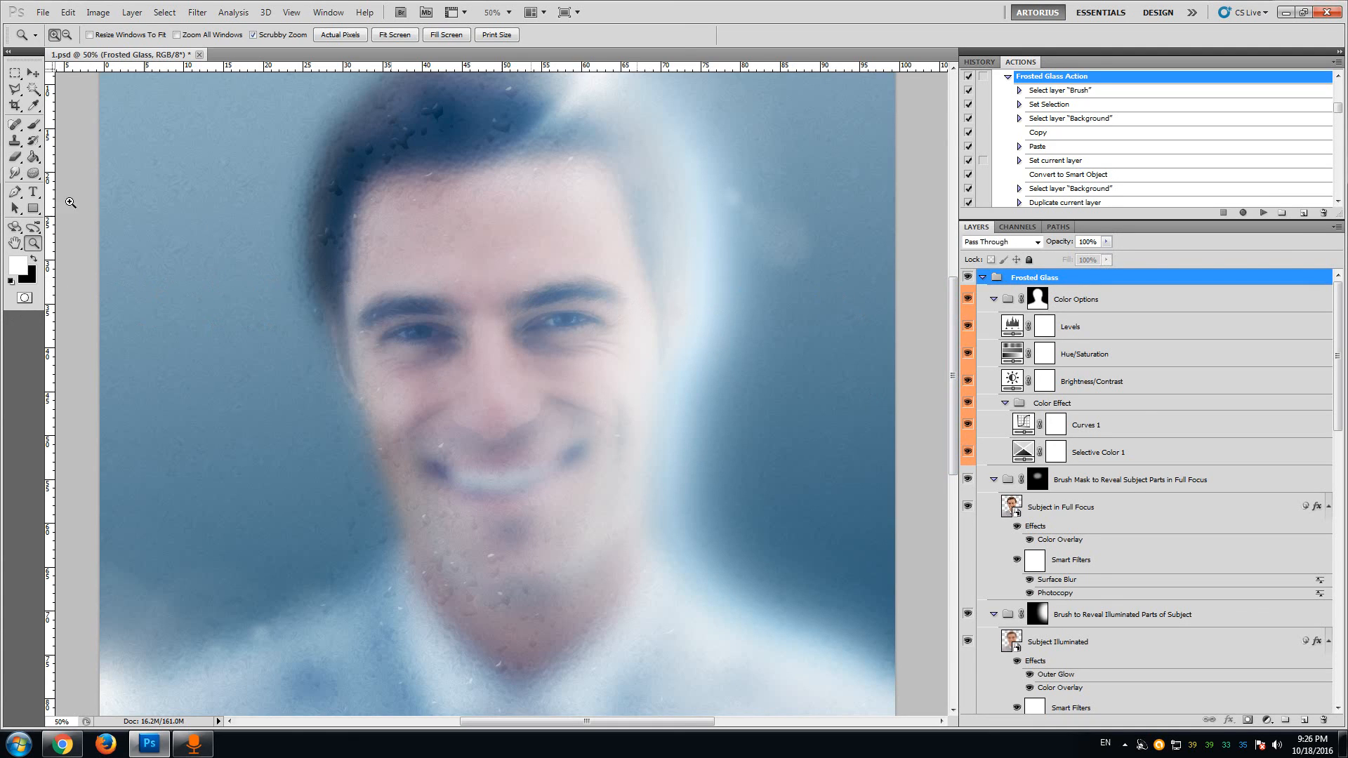
click(15, 74)
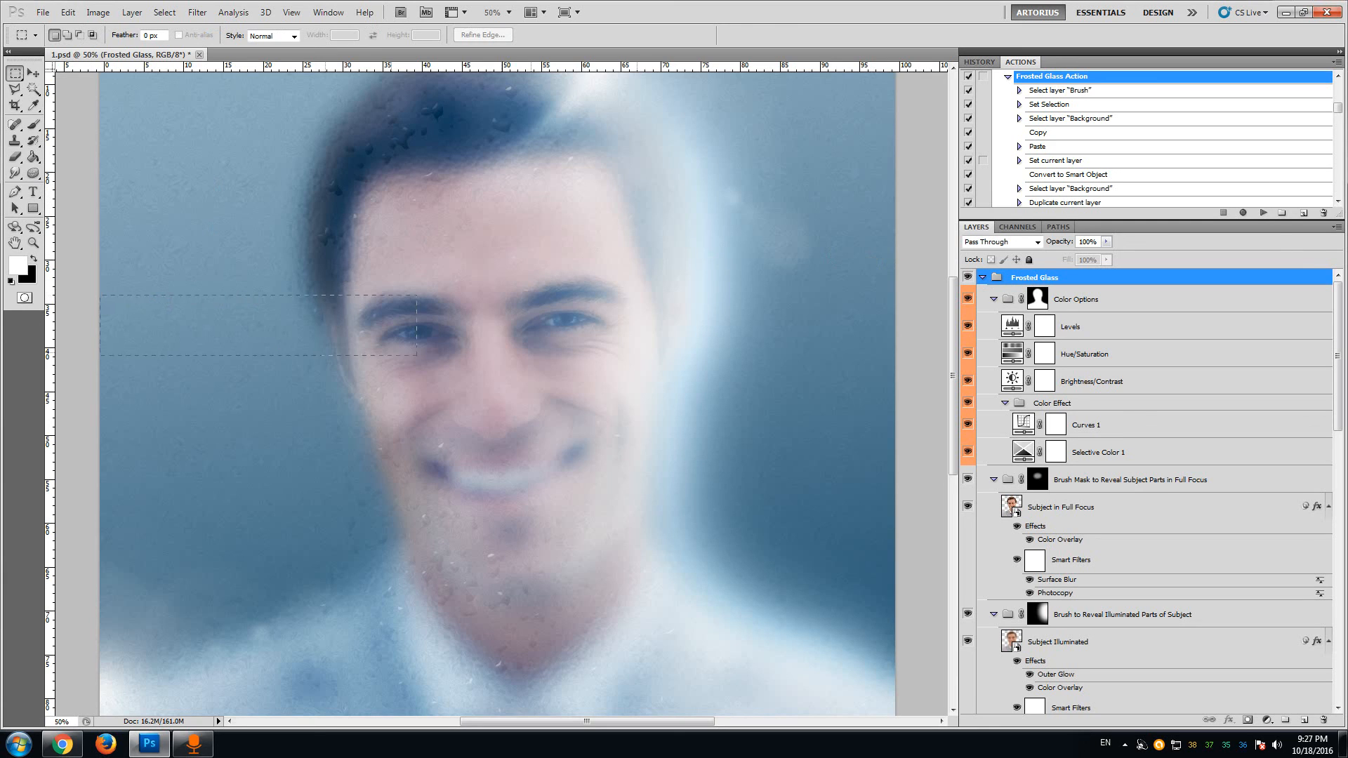
drag(417, 355, 903, 364)
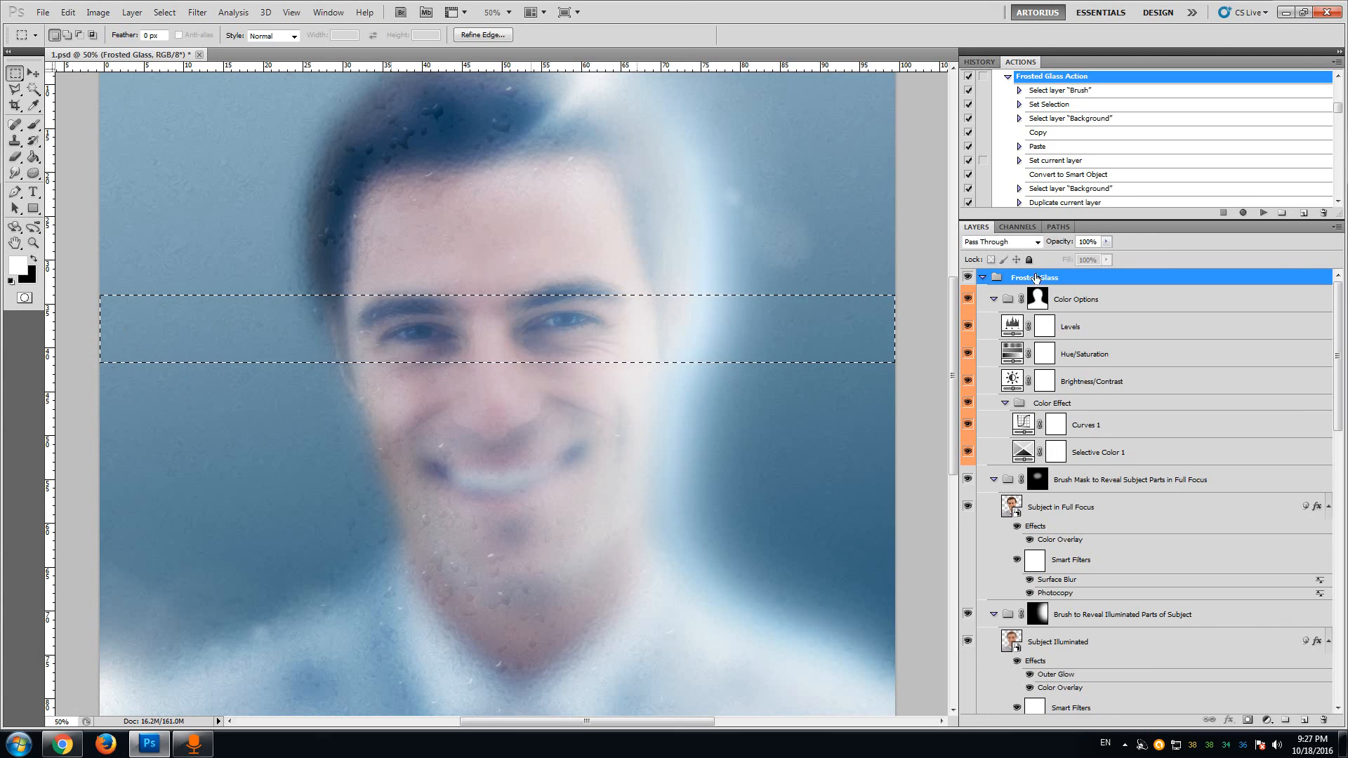
- Hide the Brush layer and add a layer mask to the Frosted Glass group that hides the selected eye strip
click(1248, 721)
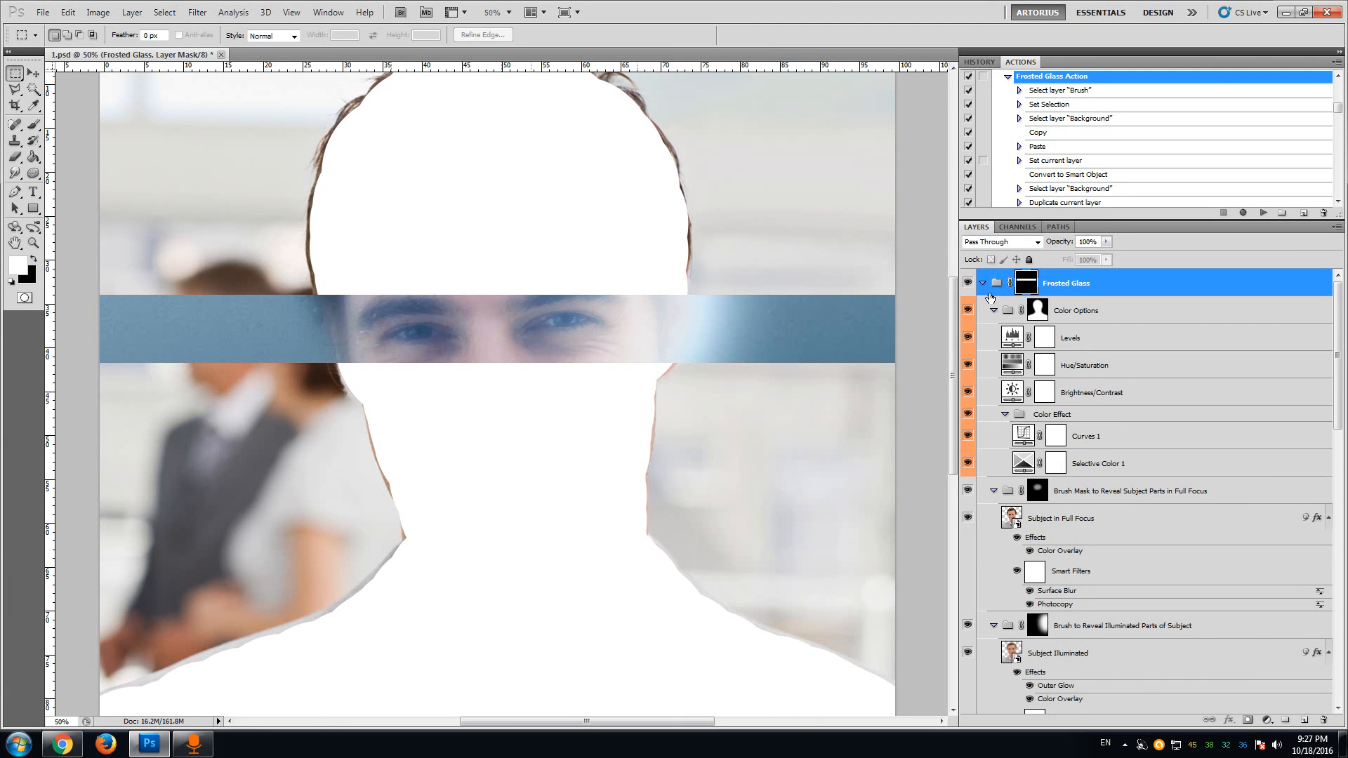
key(ctrl+z)
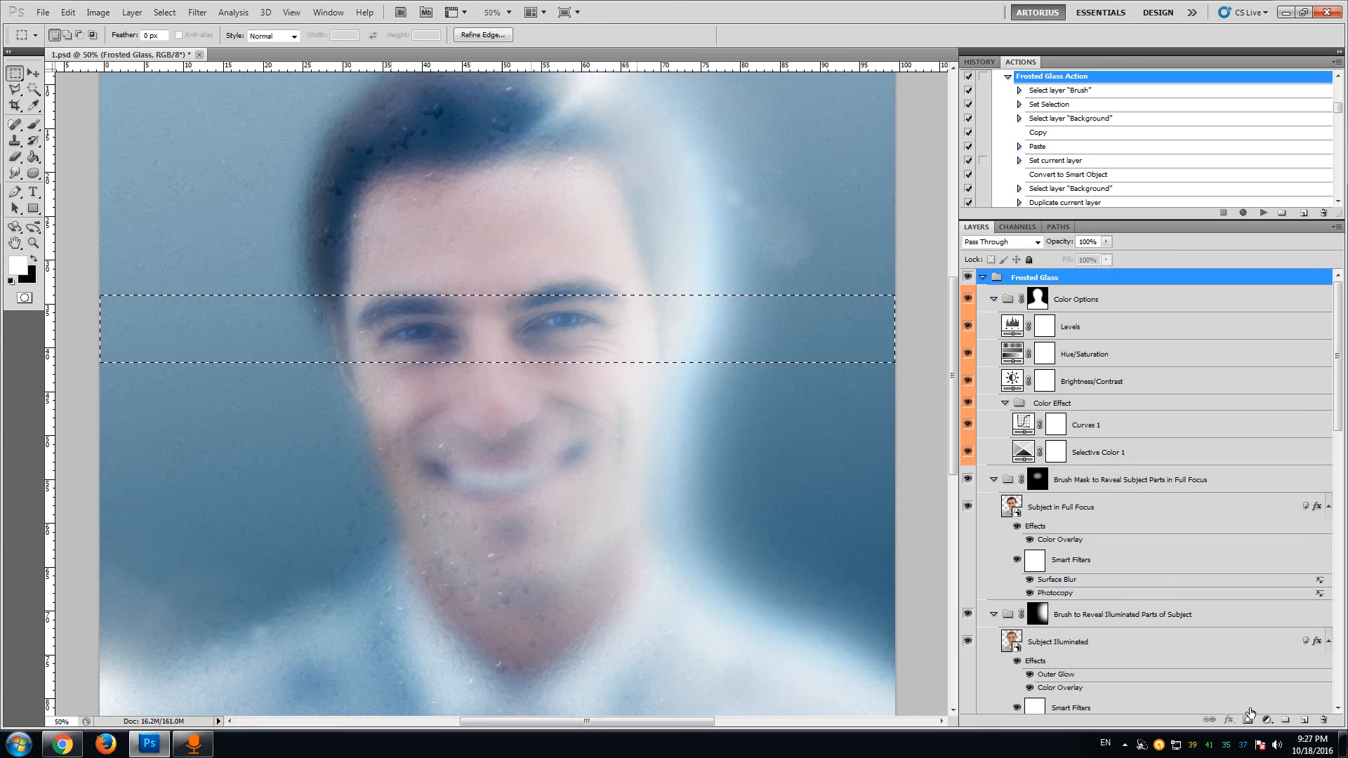
click(983, 277)
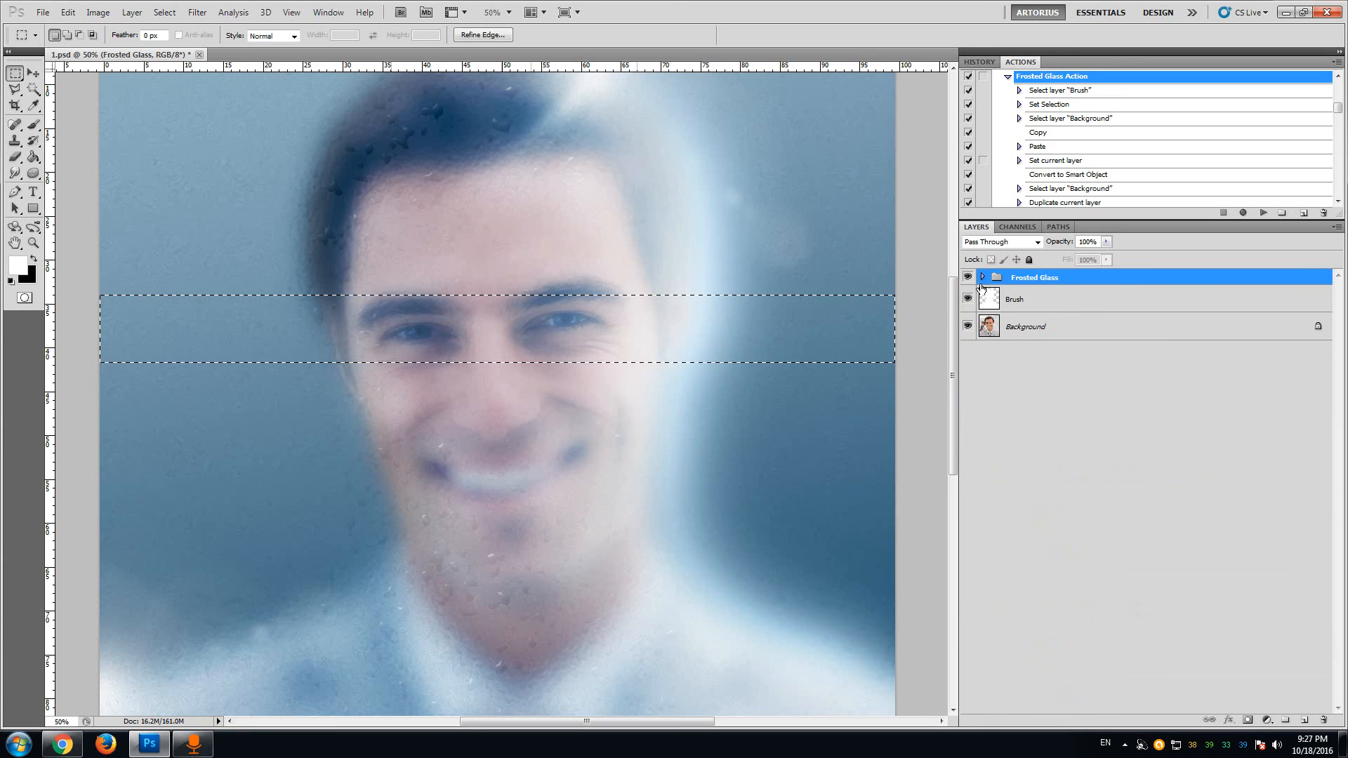
click(968, 299)
click(1248, 720)
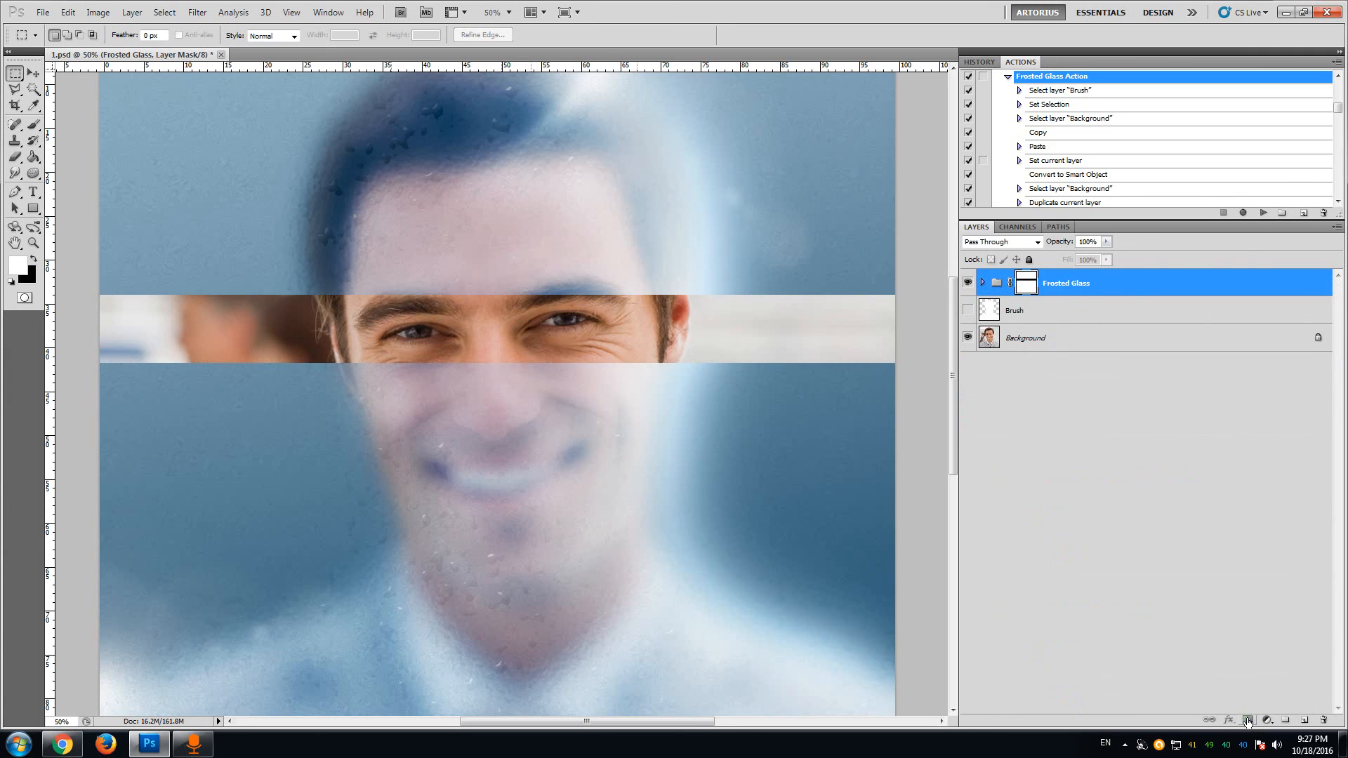
mouse_move(952, 293)
mouse_down()
mouse_move(954, 365)
mouse_move(945, 288)
mouse_up()
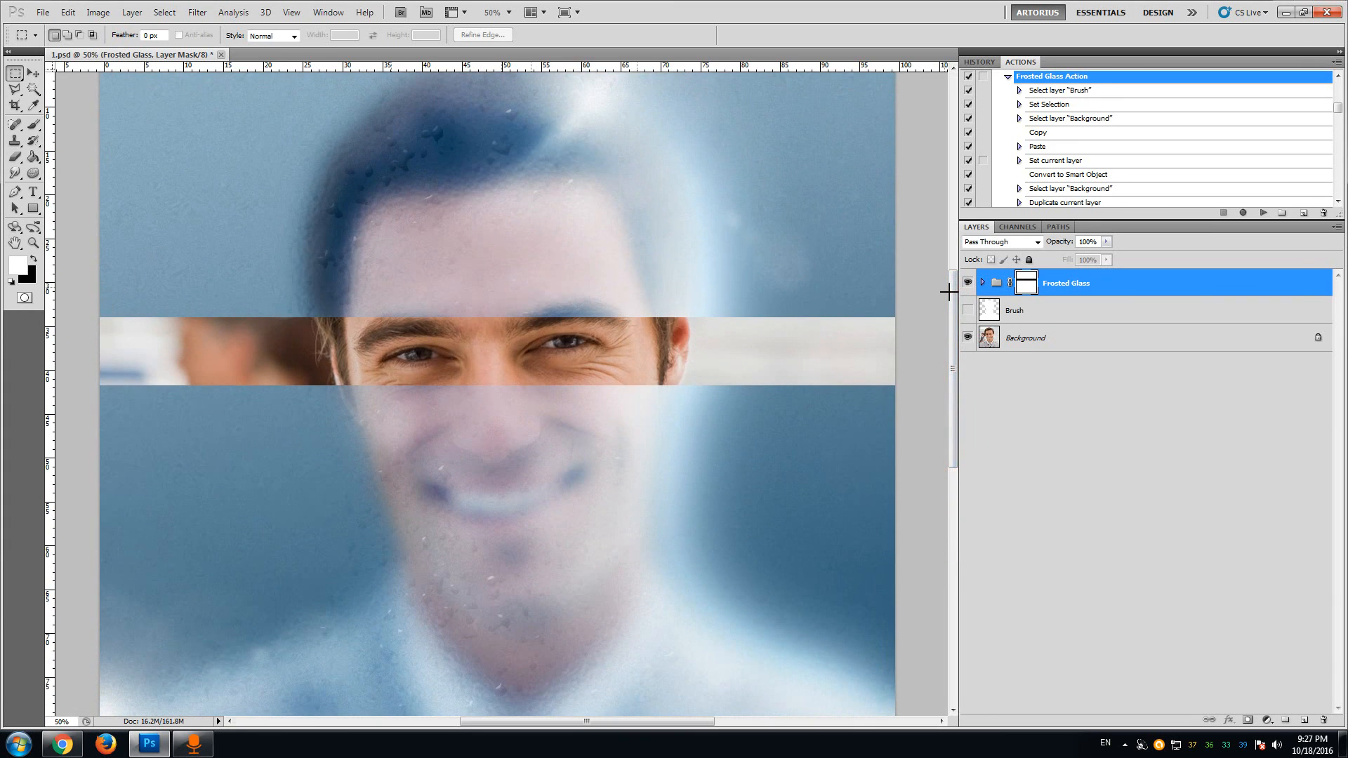
mouse_move(951, 290)
mouse_down()
mouse_move(953, 336)
mouse_move(964, 283)
mouse_up()
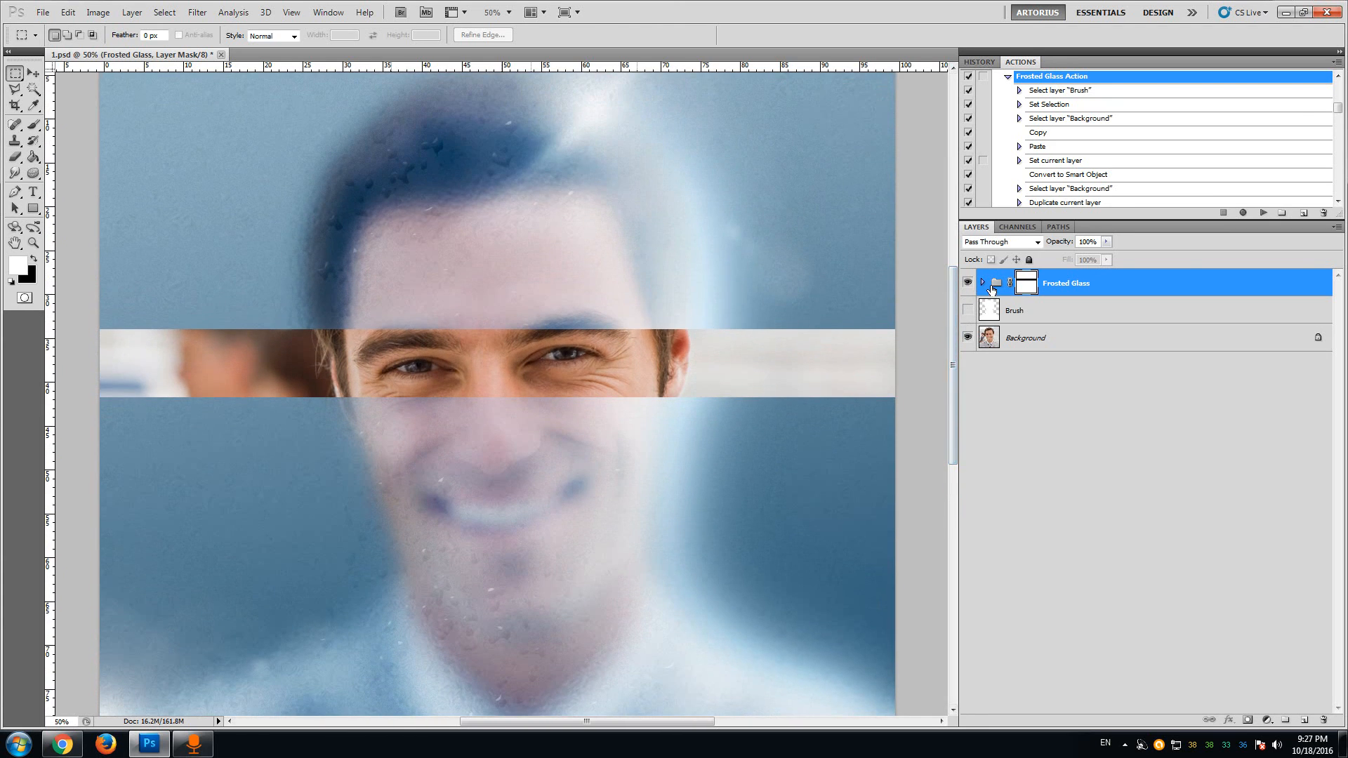
- Edit the Gaussian Blur smart filter on the Closer Area of the Subject layer, comparing weaker and stronger radii and applying a moderate blur
click(985, 284)
drag(1340, 337, 1339, 434)
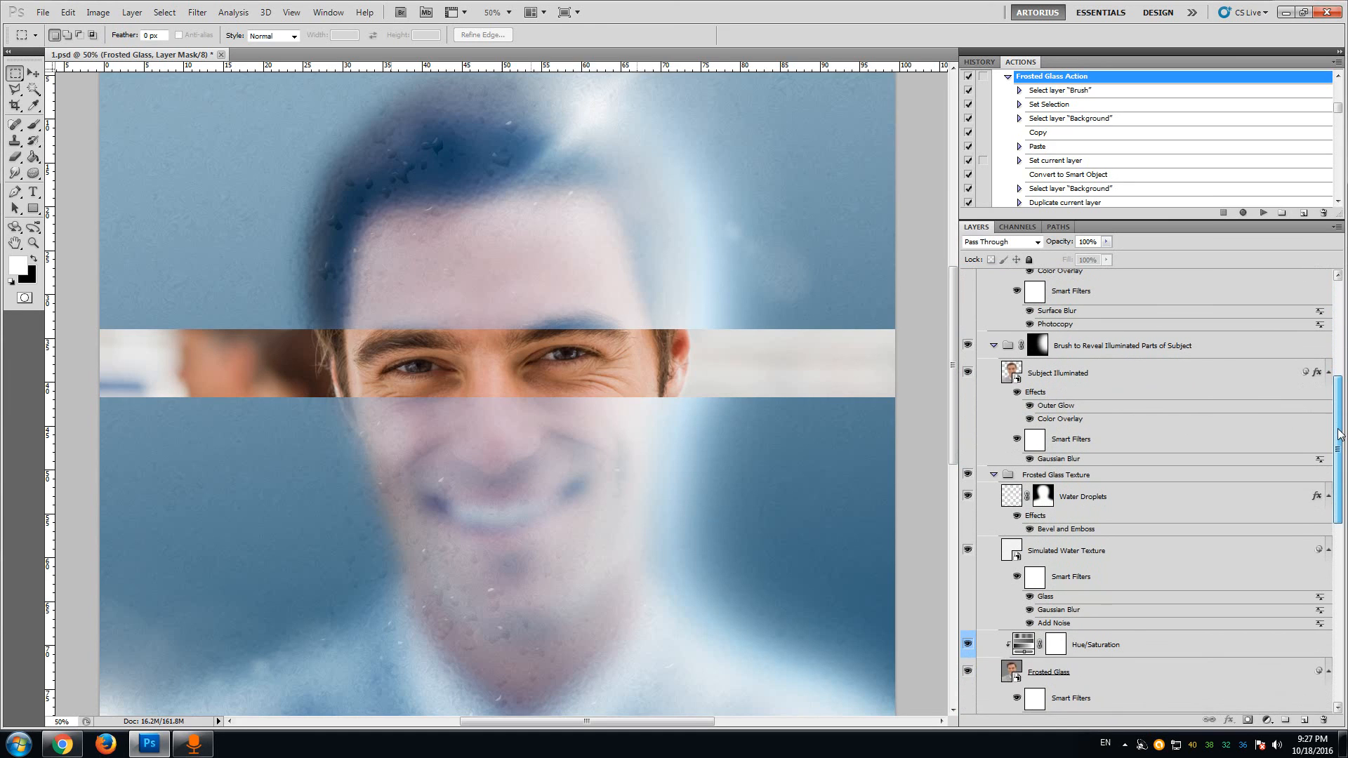
scroll(797, 431, down, 1)
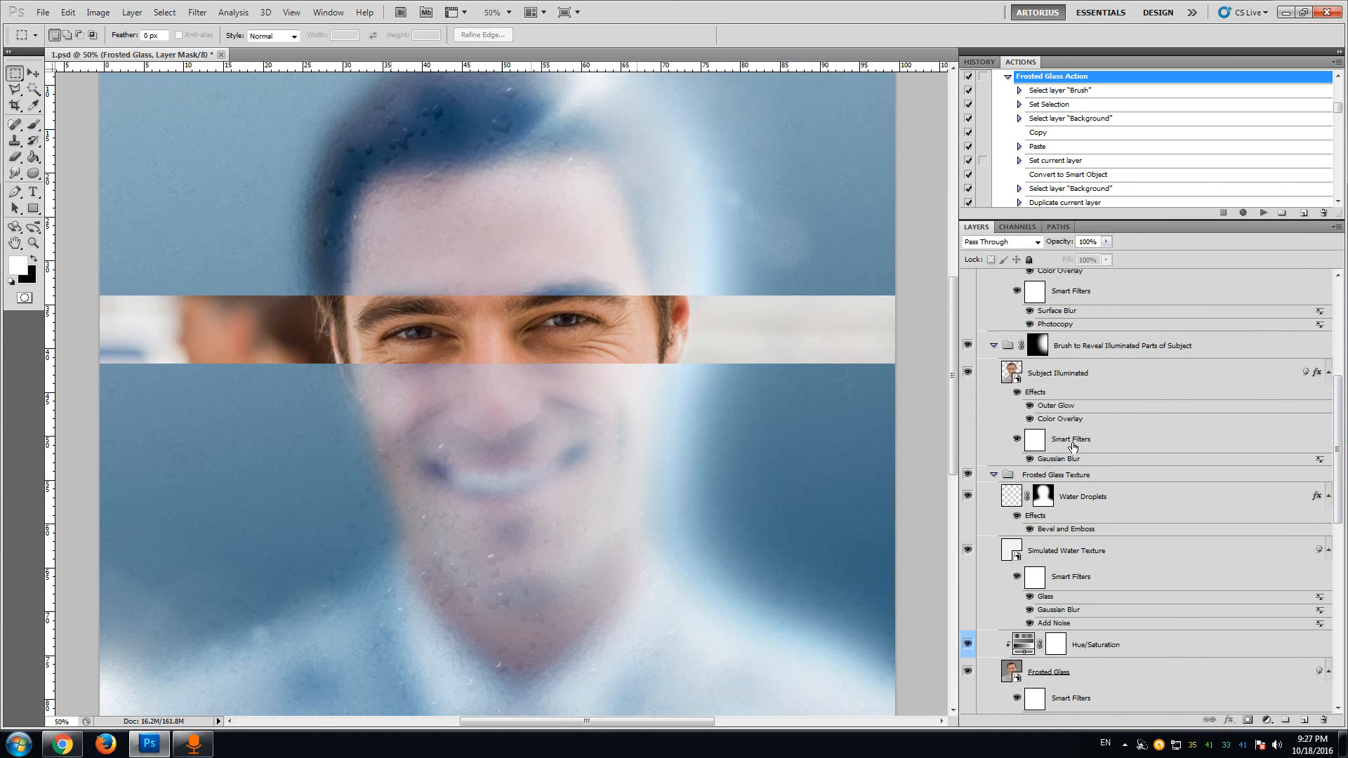
scroll(1091, 463, up, 3)
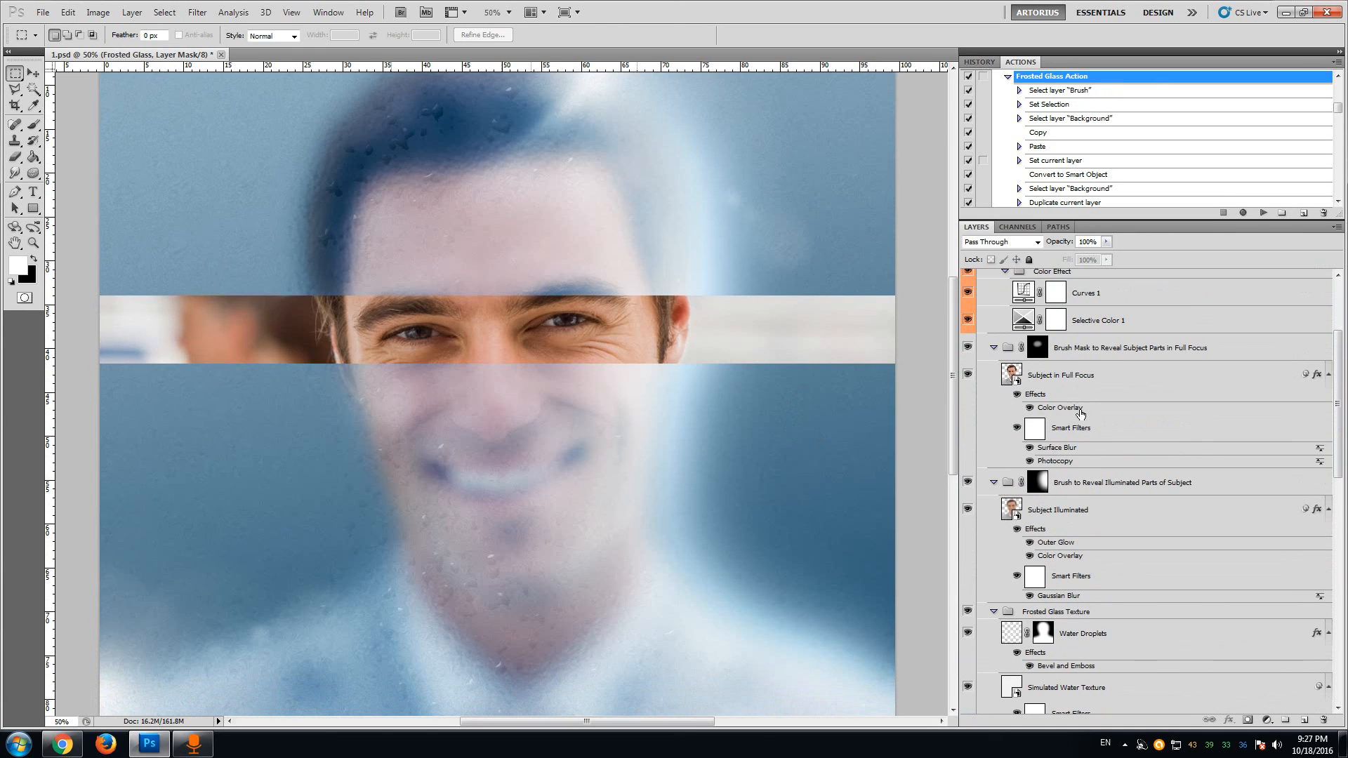
scroll(1114, 516, down, 6)
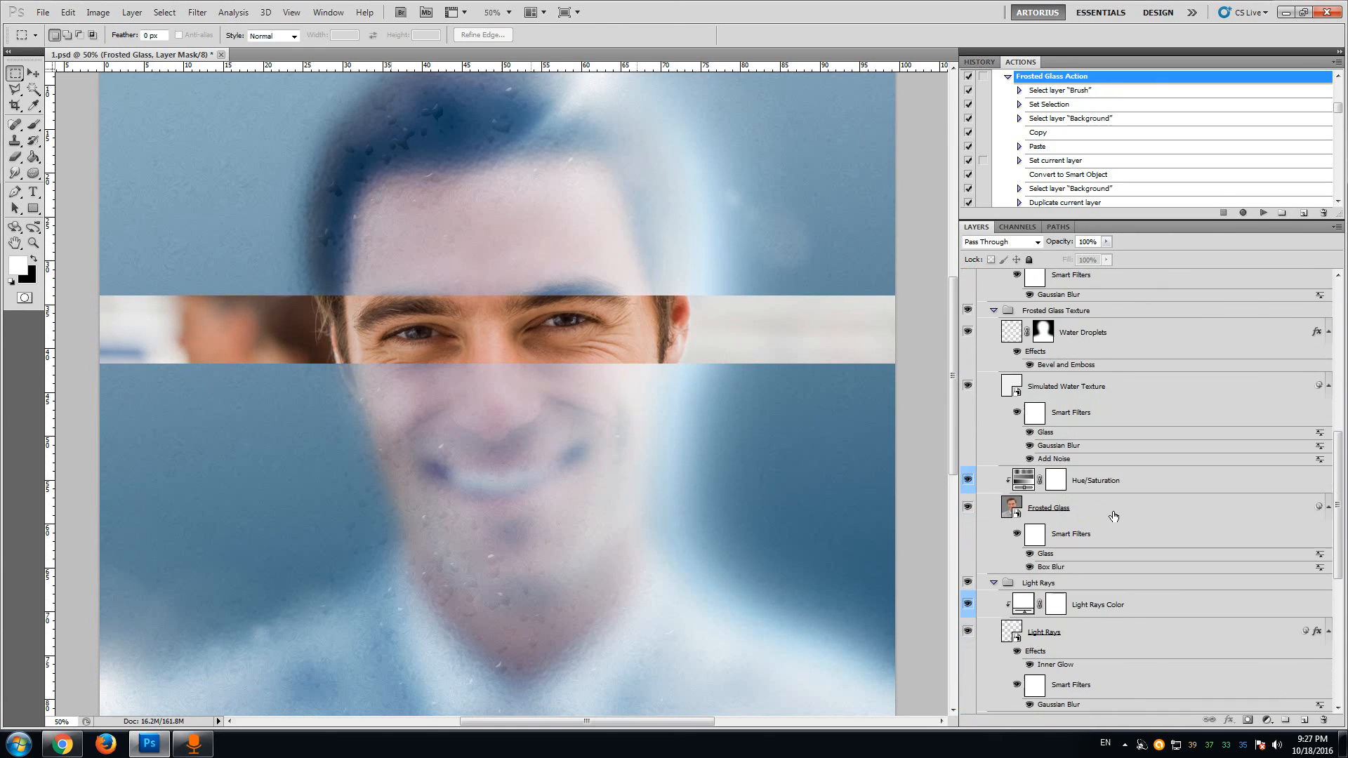
scroll(1113, 516, down, 3)
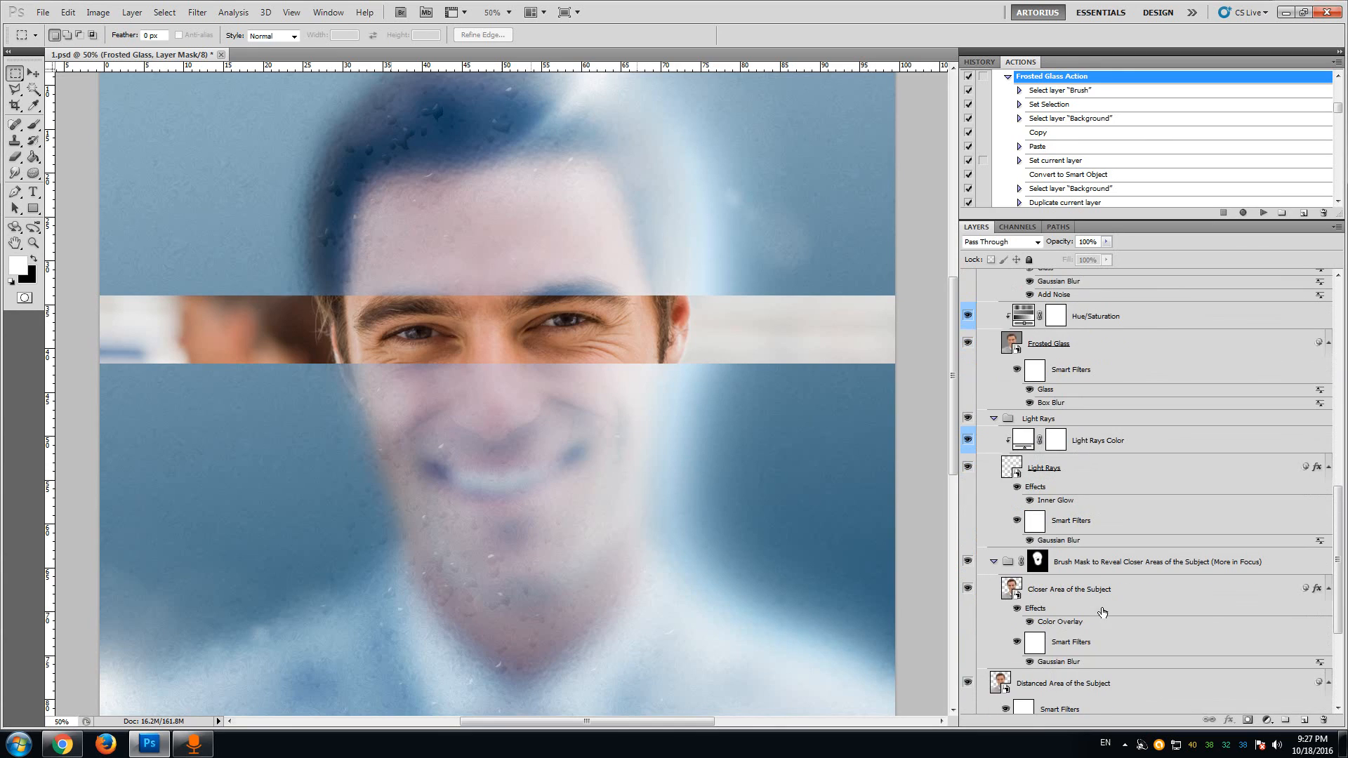
double_click(1080, 664)
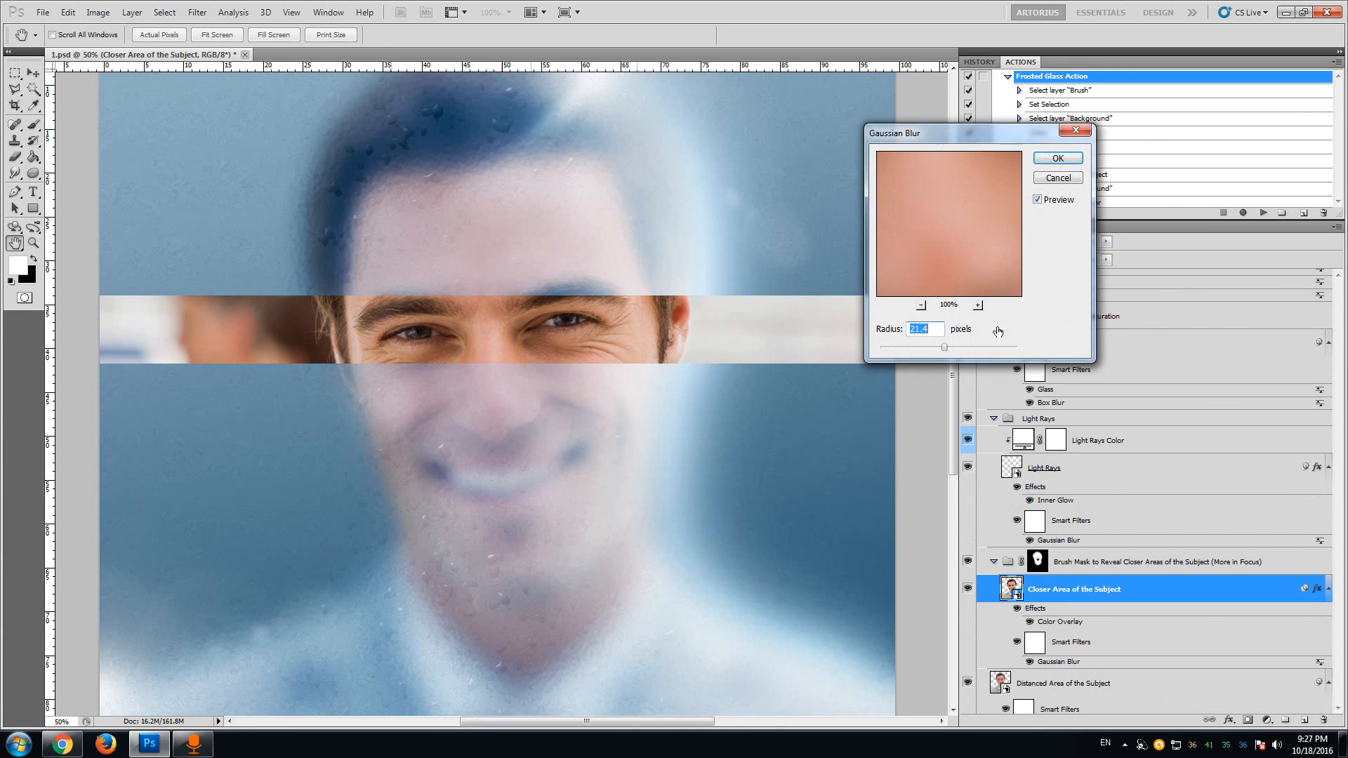
drag(938, 348, 932, 348)
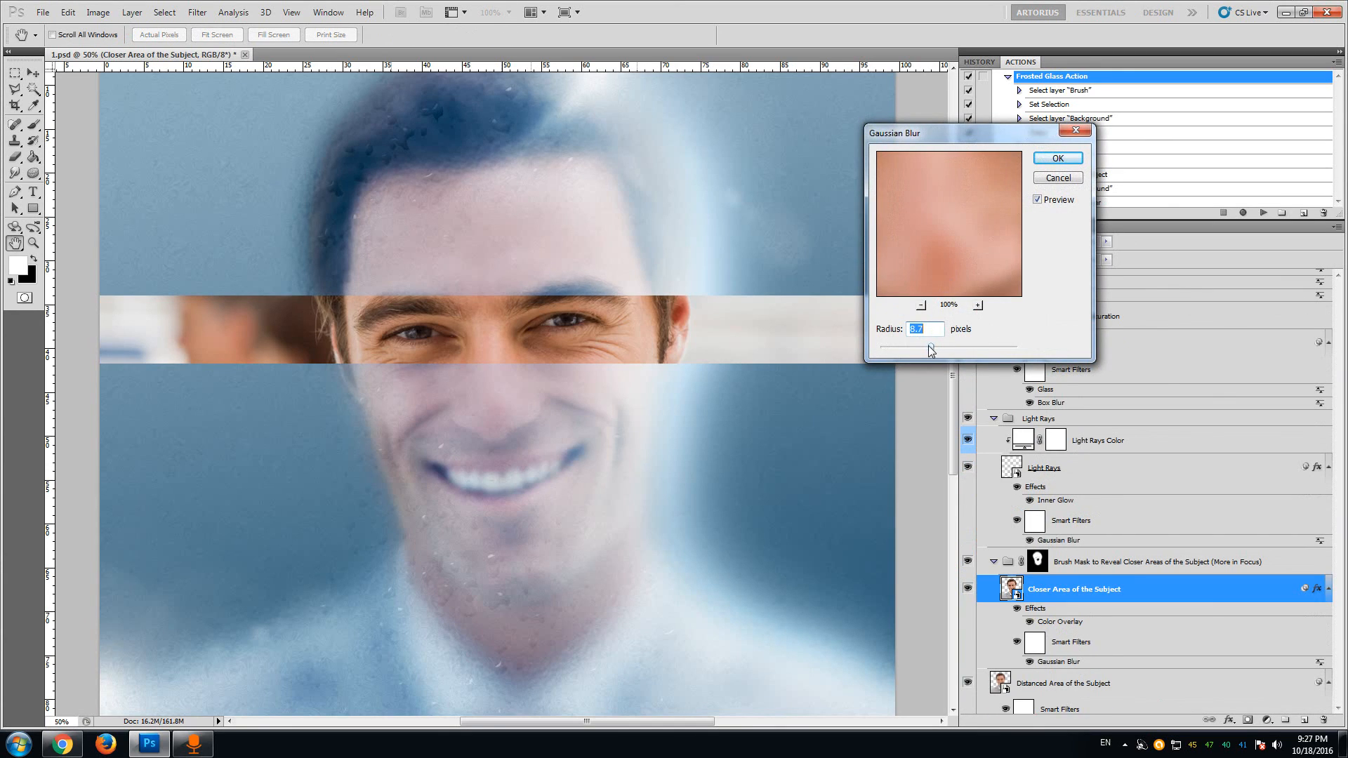
click(933, 349)
drag(933, 349, 964, 349)
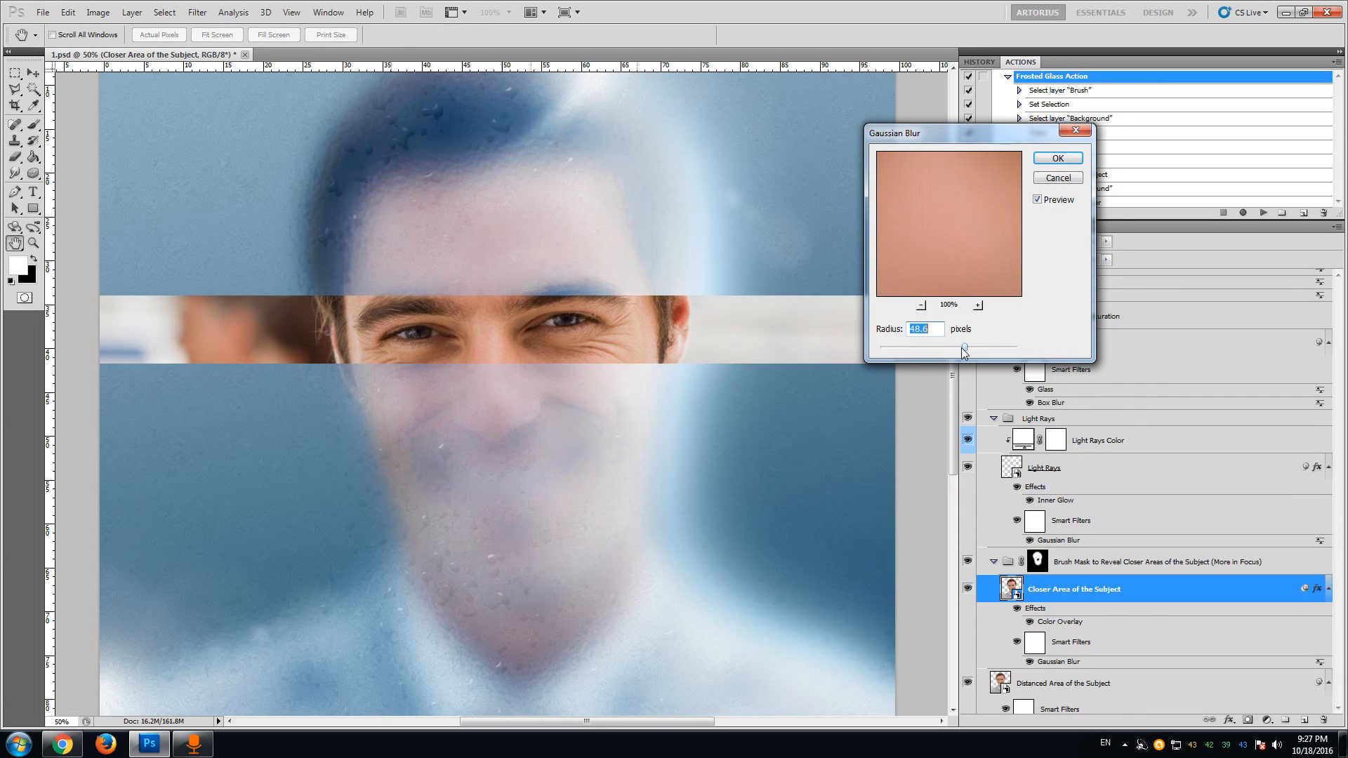
click(947, 349)
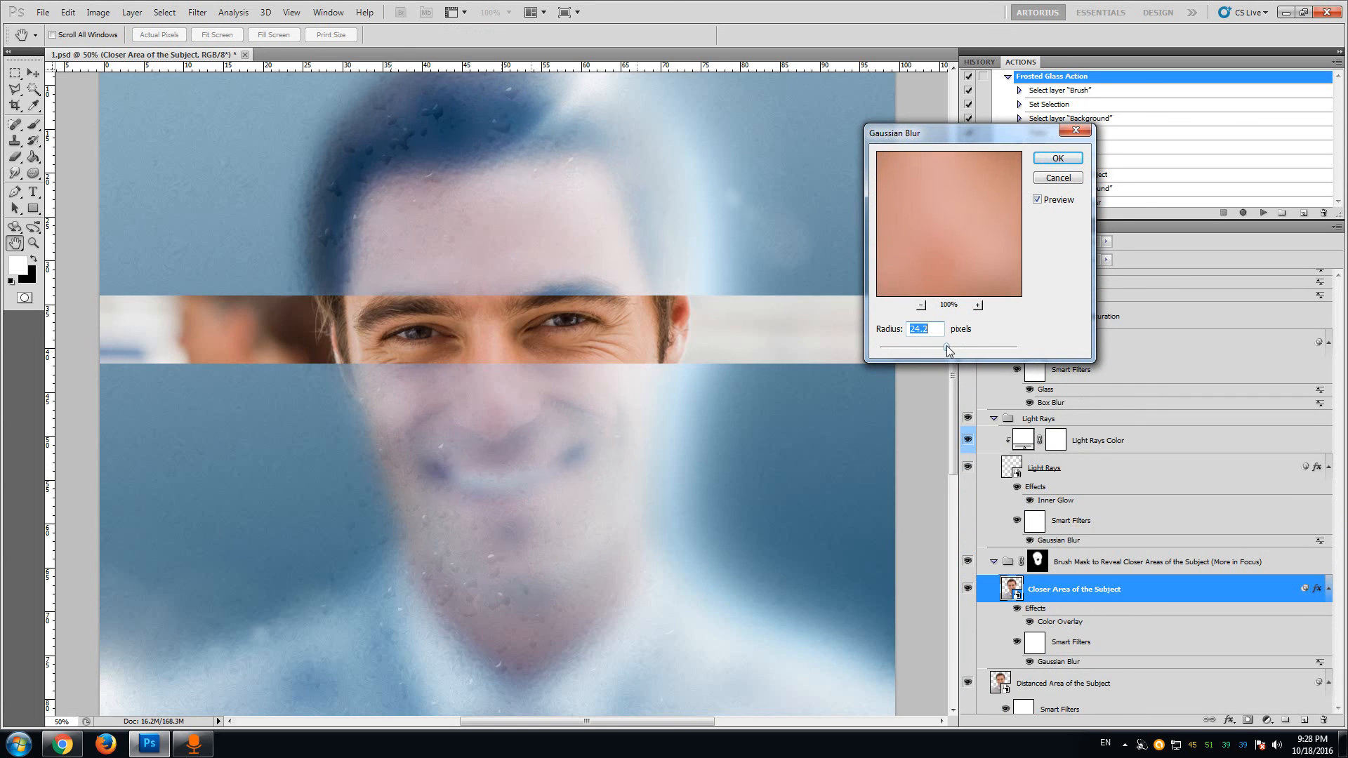
click(1057, 159)
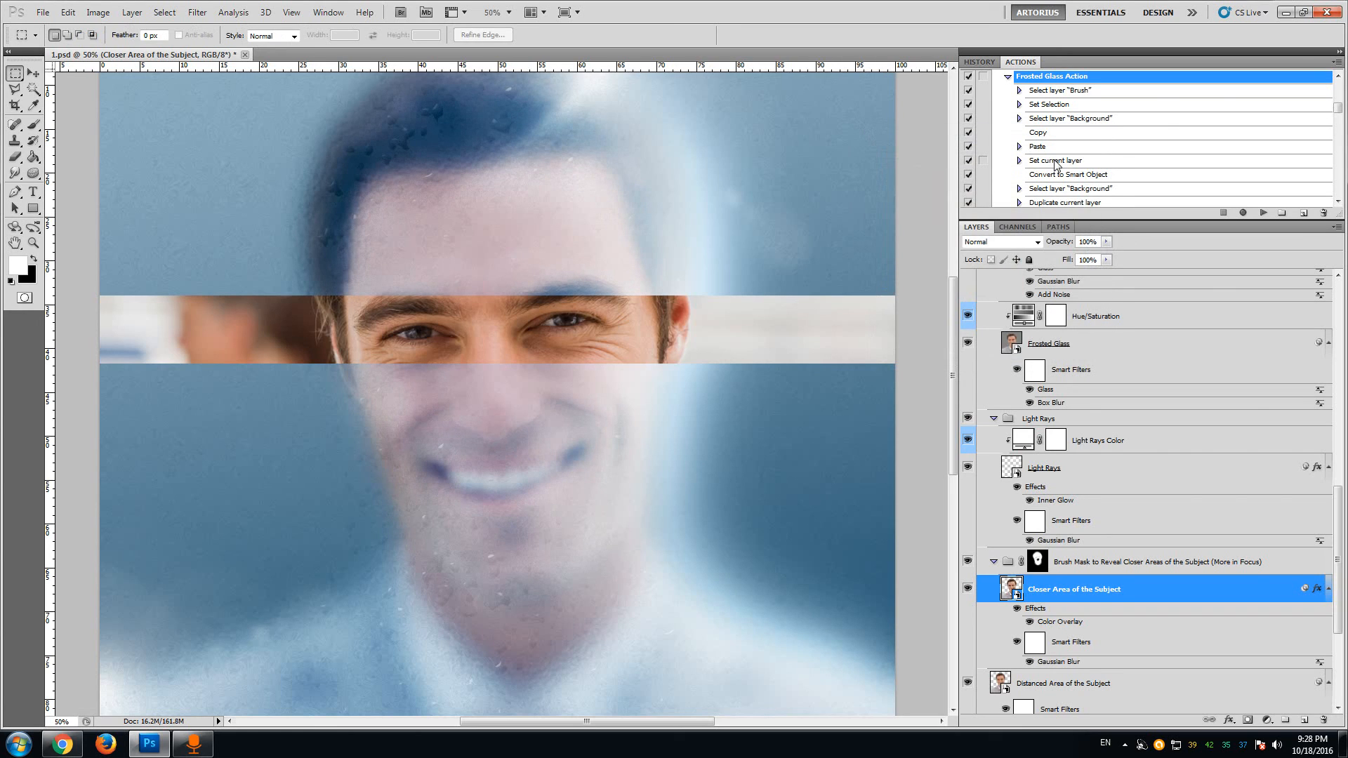